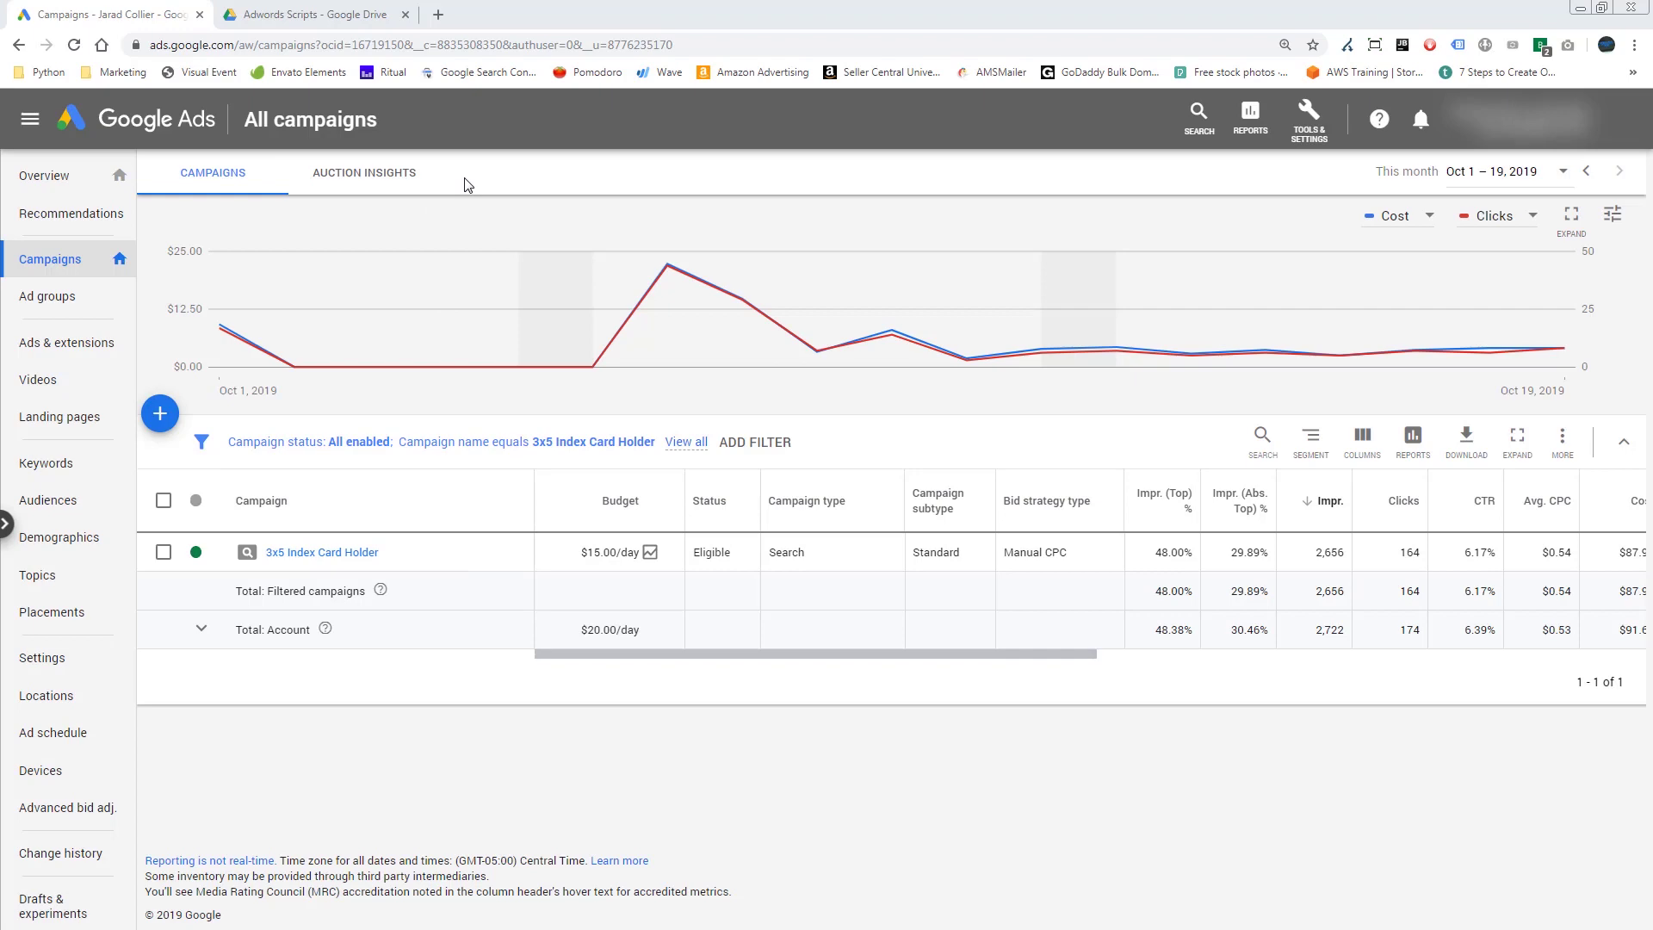
- Look over Single Campaign Budget Management Script.txt in Adwords Scripts, then open the empty Client folder
{"action": "left_click", "coordinate": [348, 18]}
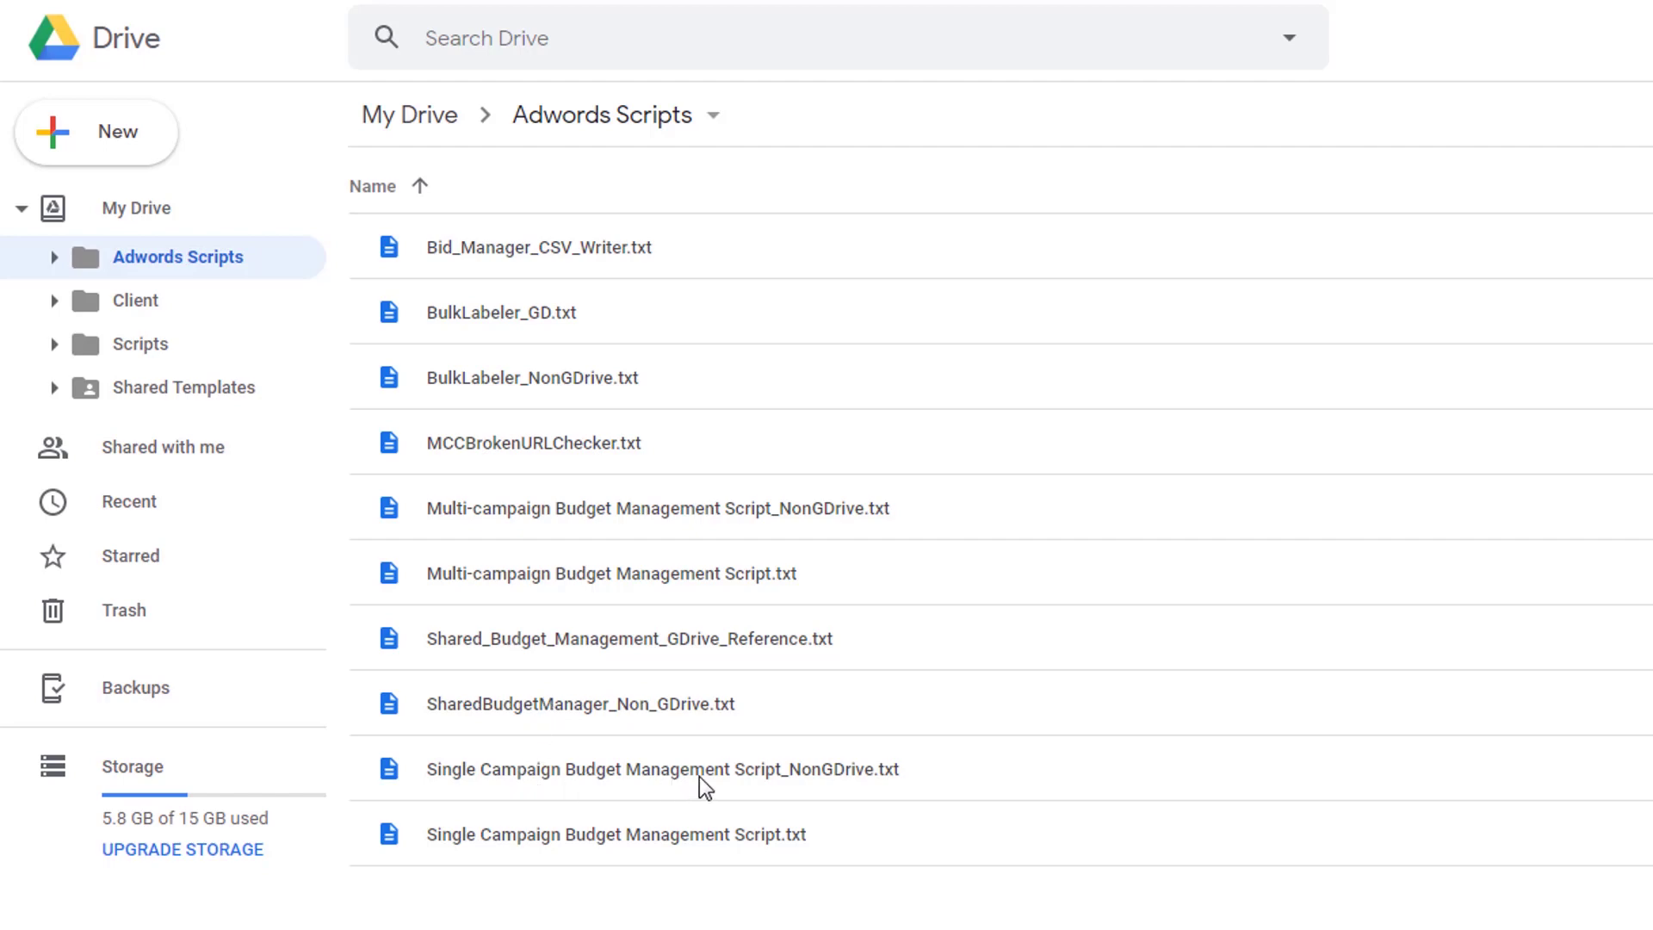
{"action": "left_click", "coordinate": [694, 842]}
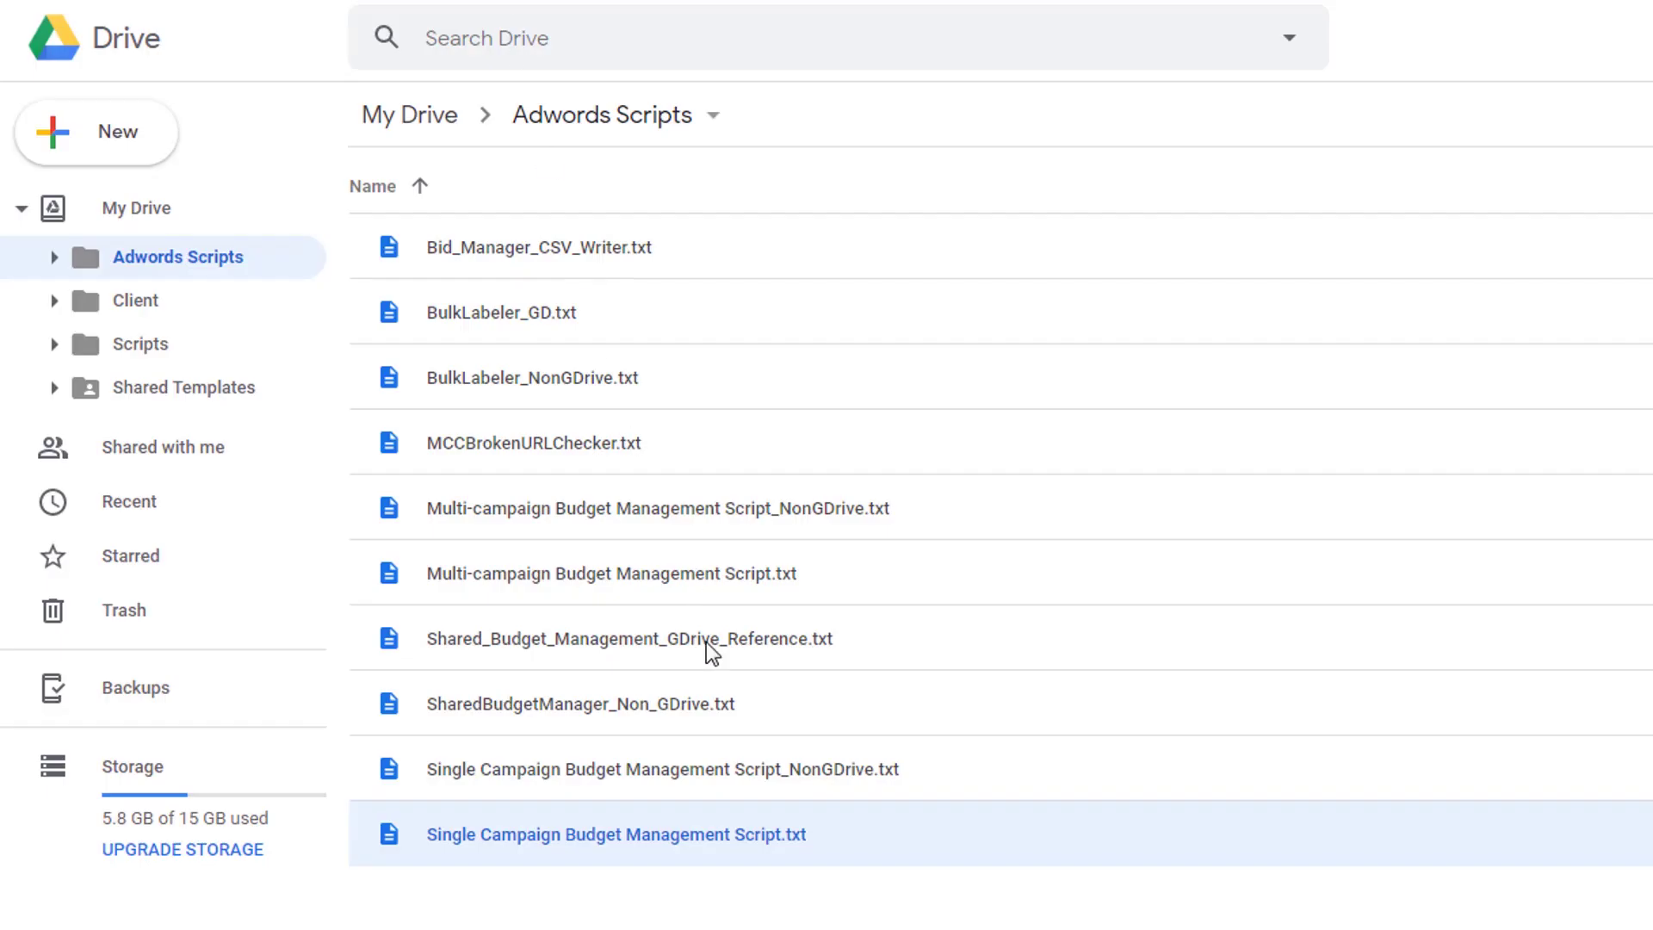
{"action": "left_click", "coordinate": [136, 303]}
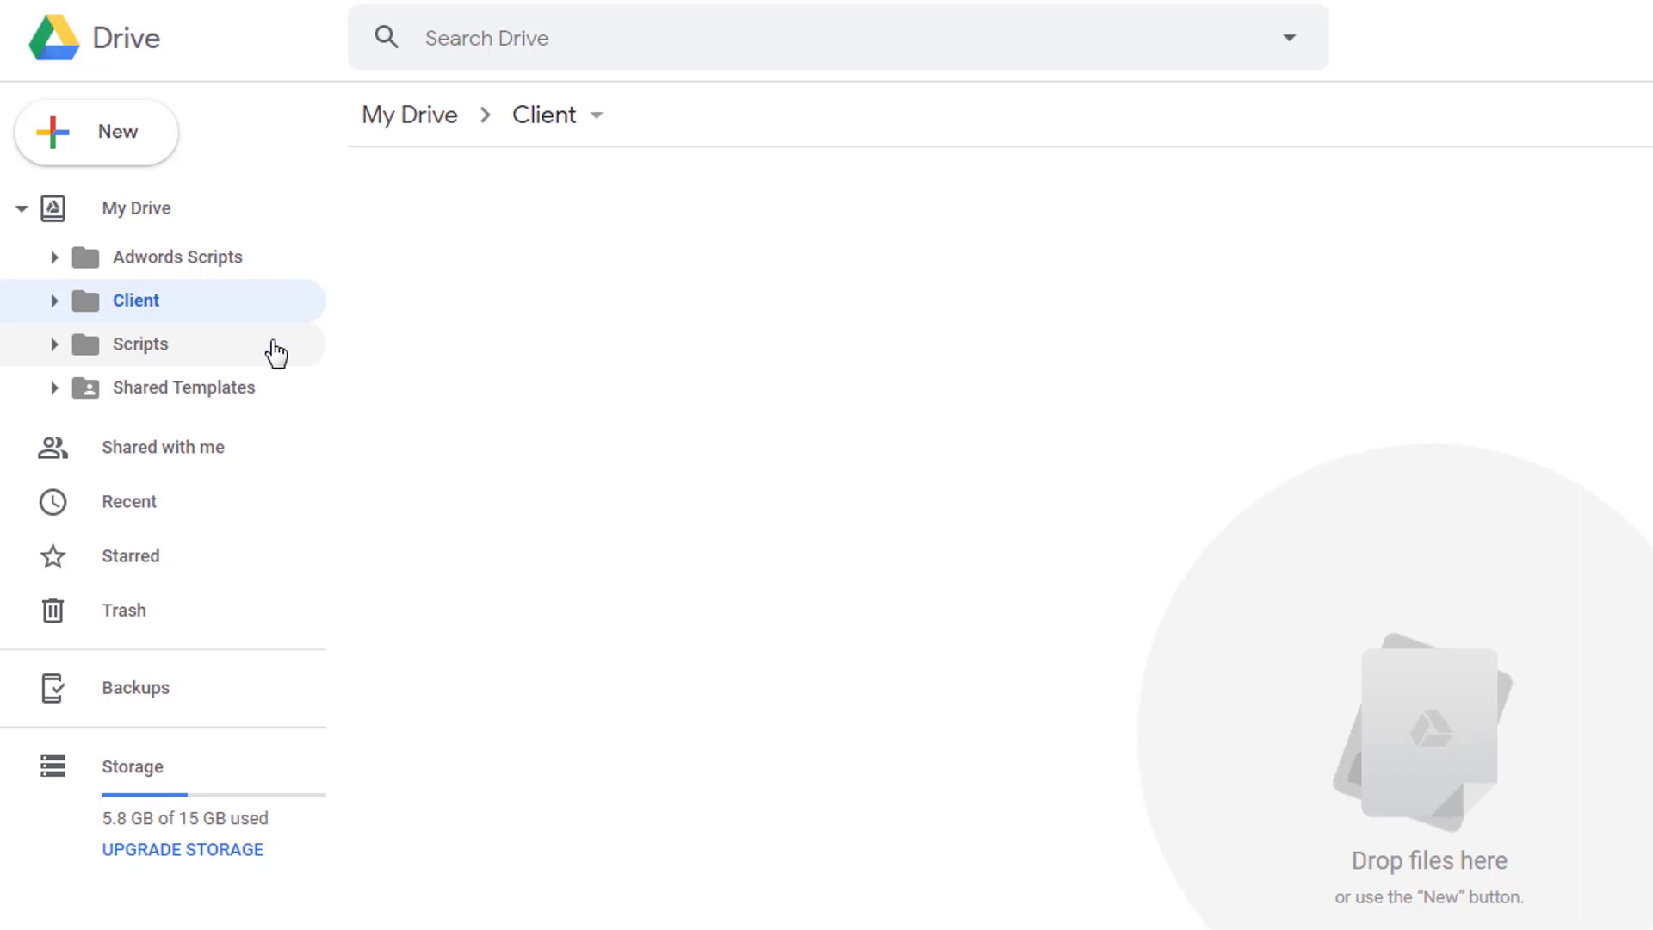
- Browse Scripts to Shared Templates and open Single Campaign Budget Management Sheet - Template
{"action": "left_click", "coordinate": [169, 343]}
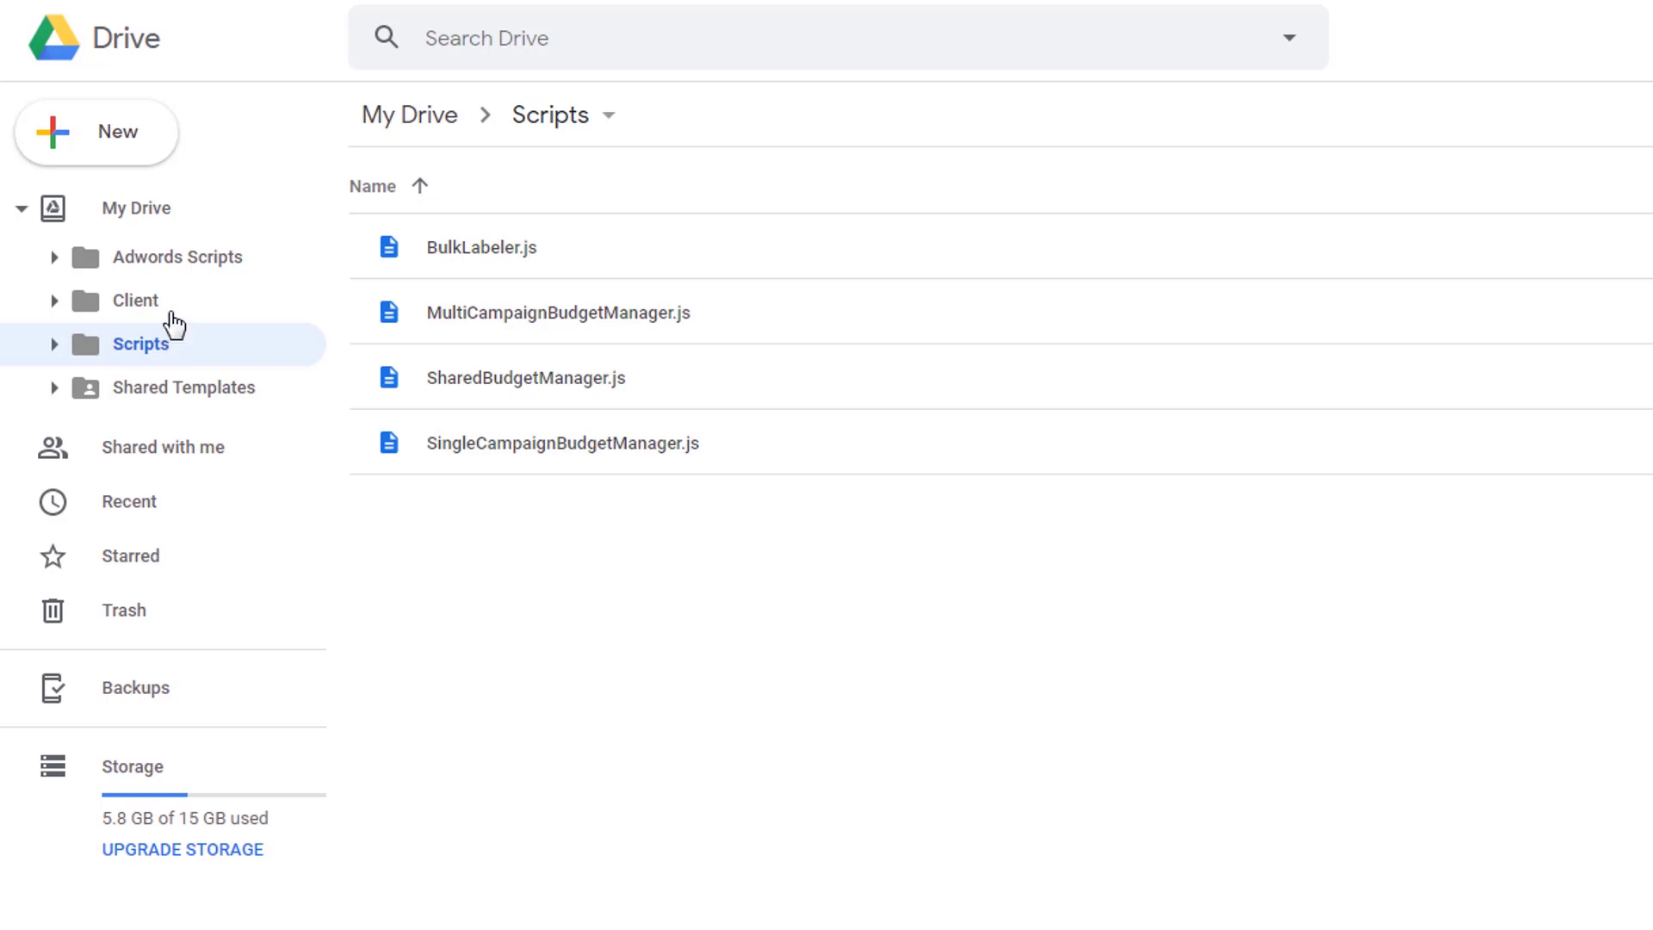
{"action": "left_click", "coordinate": [175, 265]}
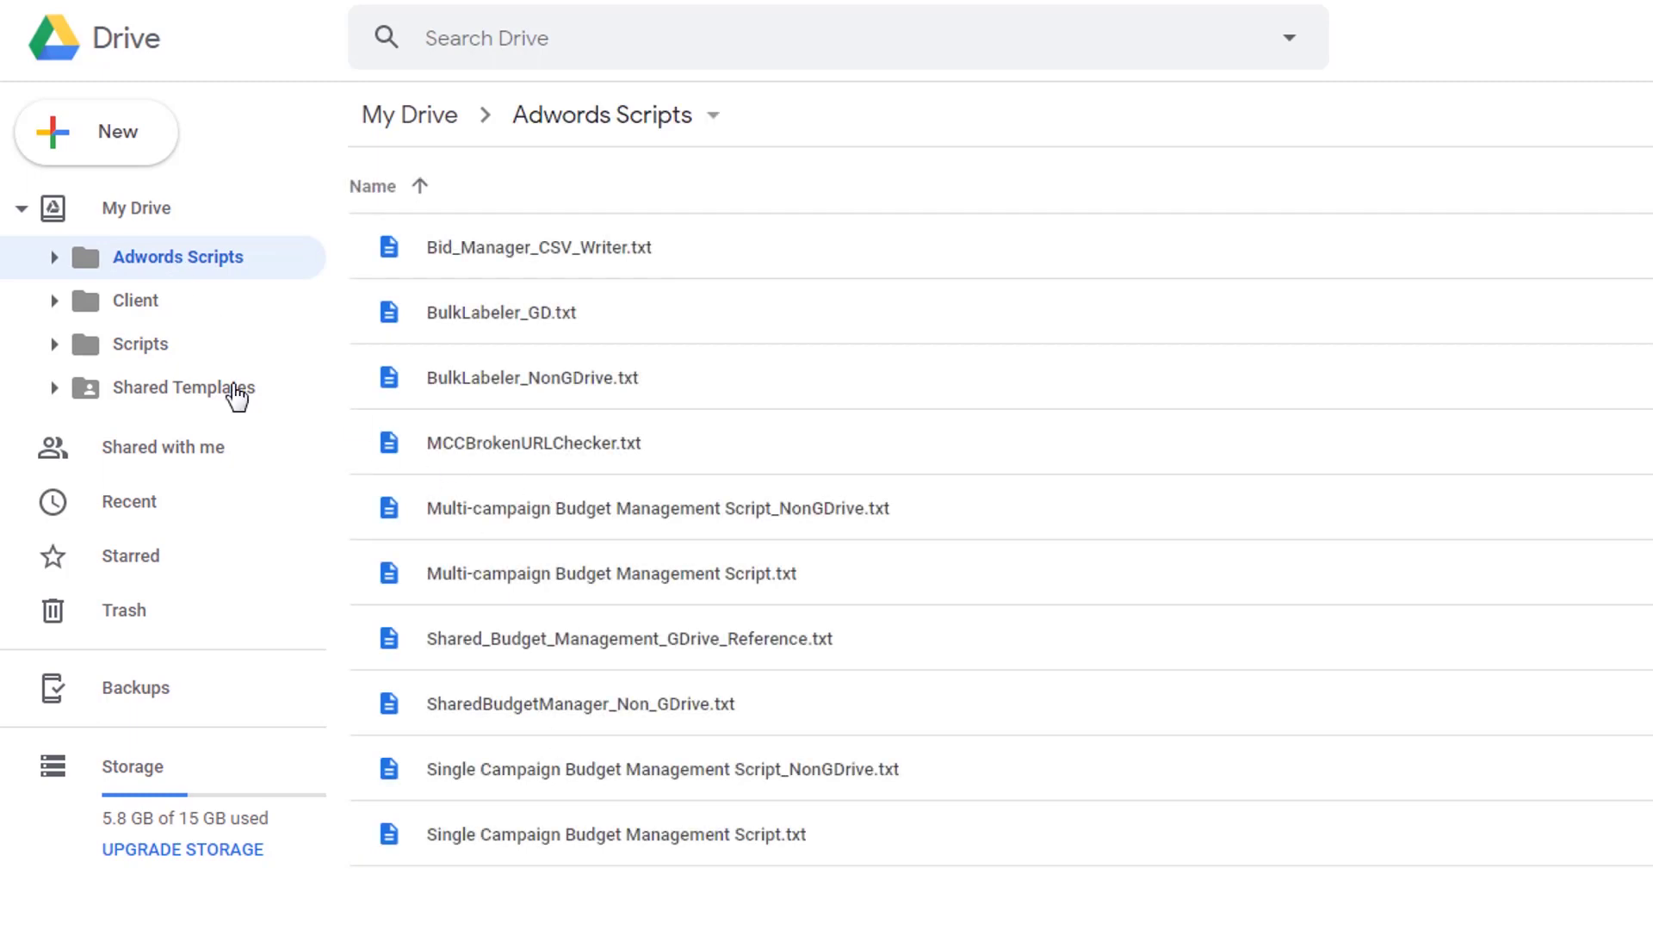
{"action": "left_click", "coordinate": [136, 348]}
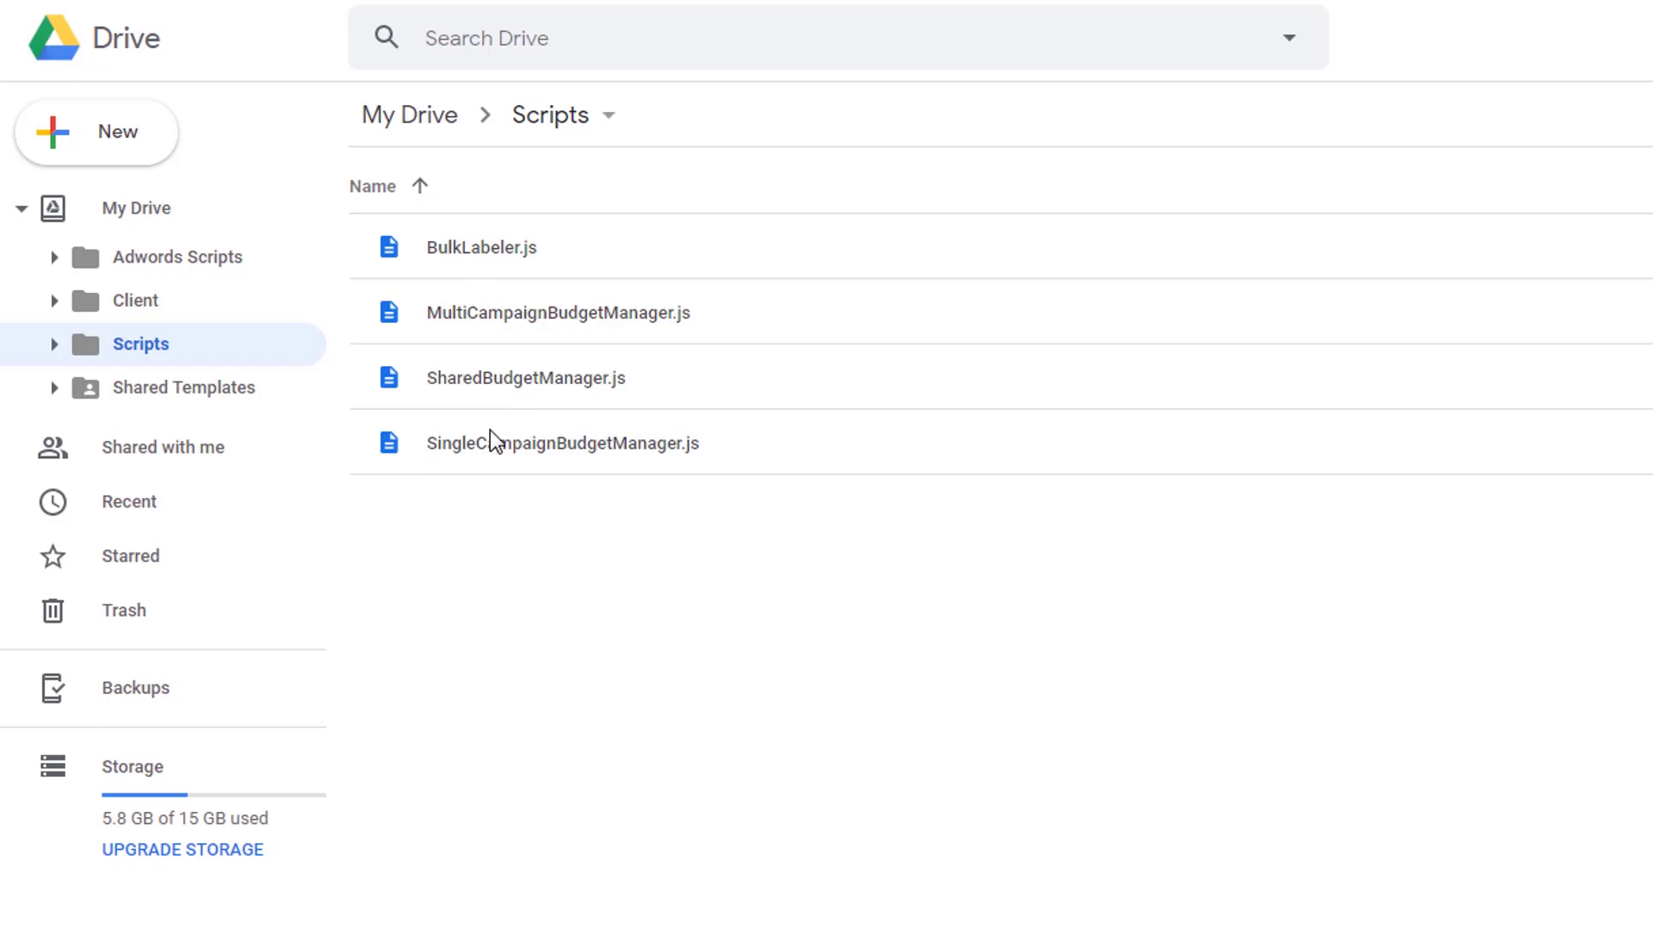
{"action": "left_click", "coordinate": [241, 395]}
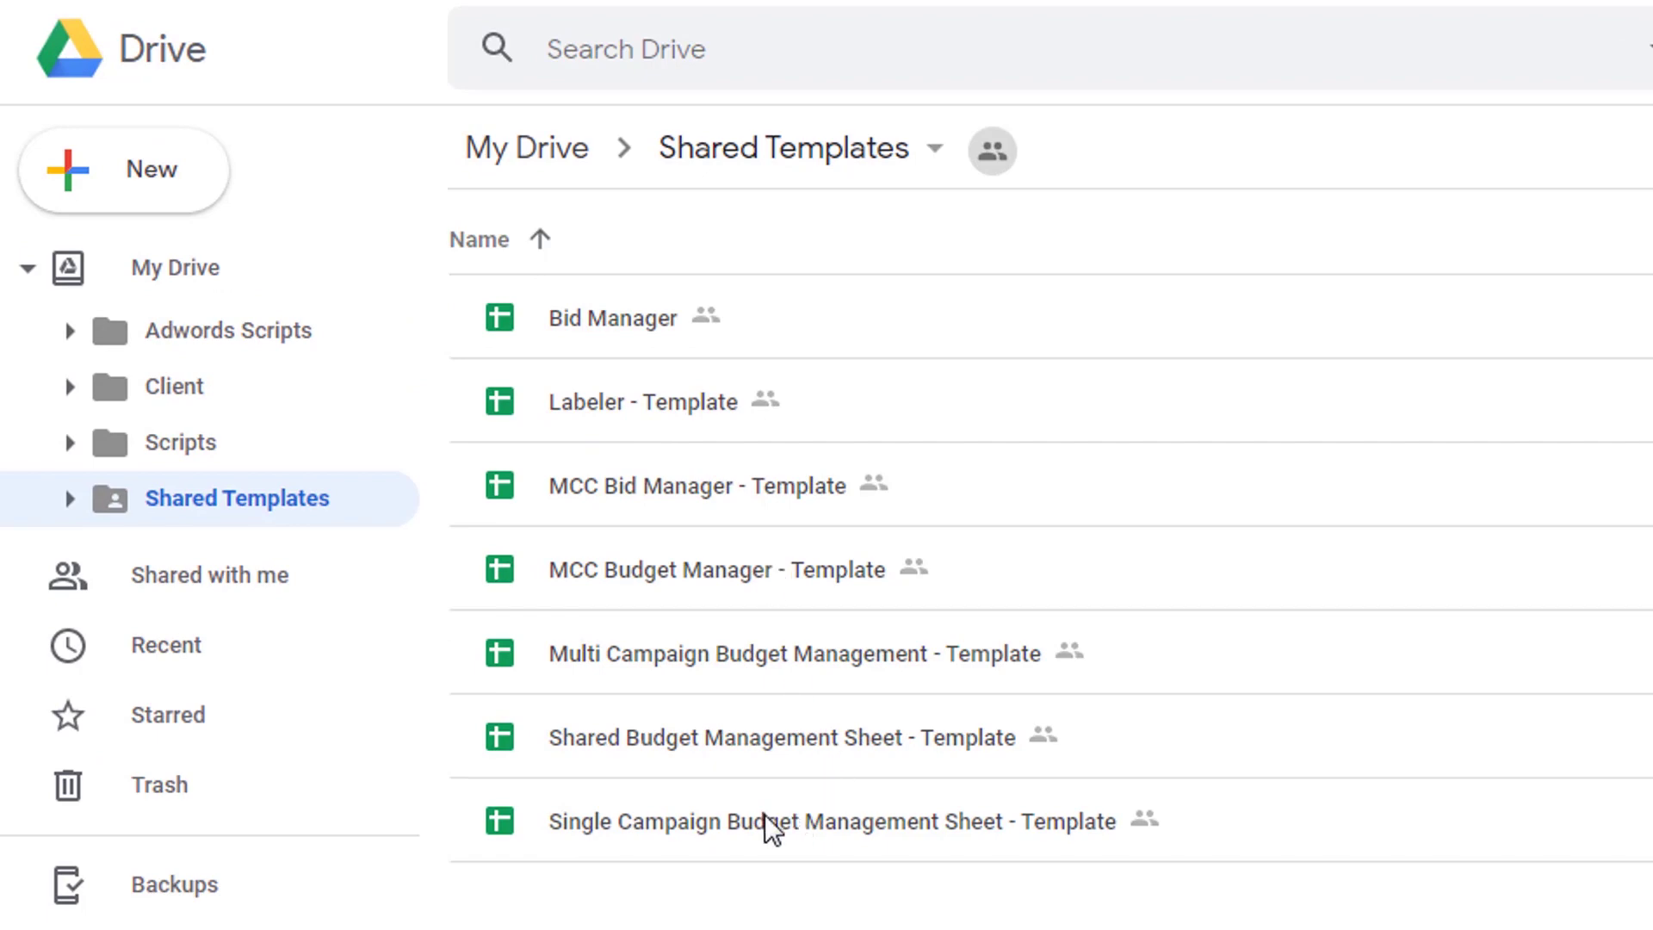
{"action": "left_click", "coordinate": [846, 830]}
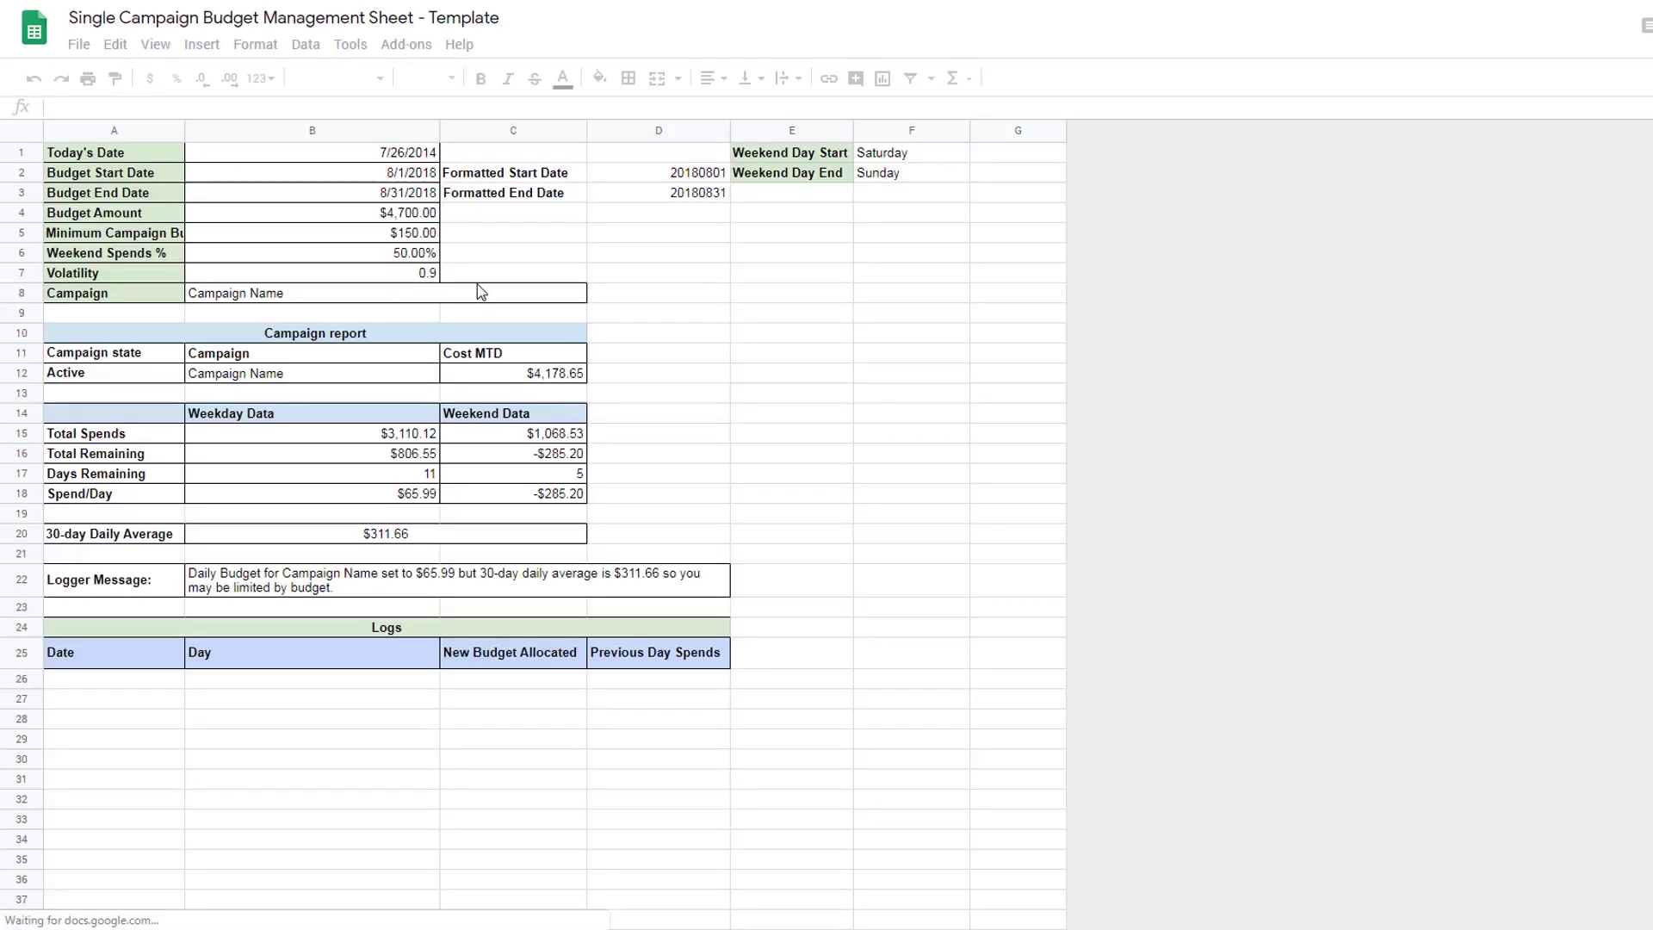
- Review Today's Date in B1 and the Budget Start and End Date formulas in B2 and B3
{"action": "left_click", "coordinate": [382, 160]}
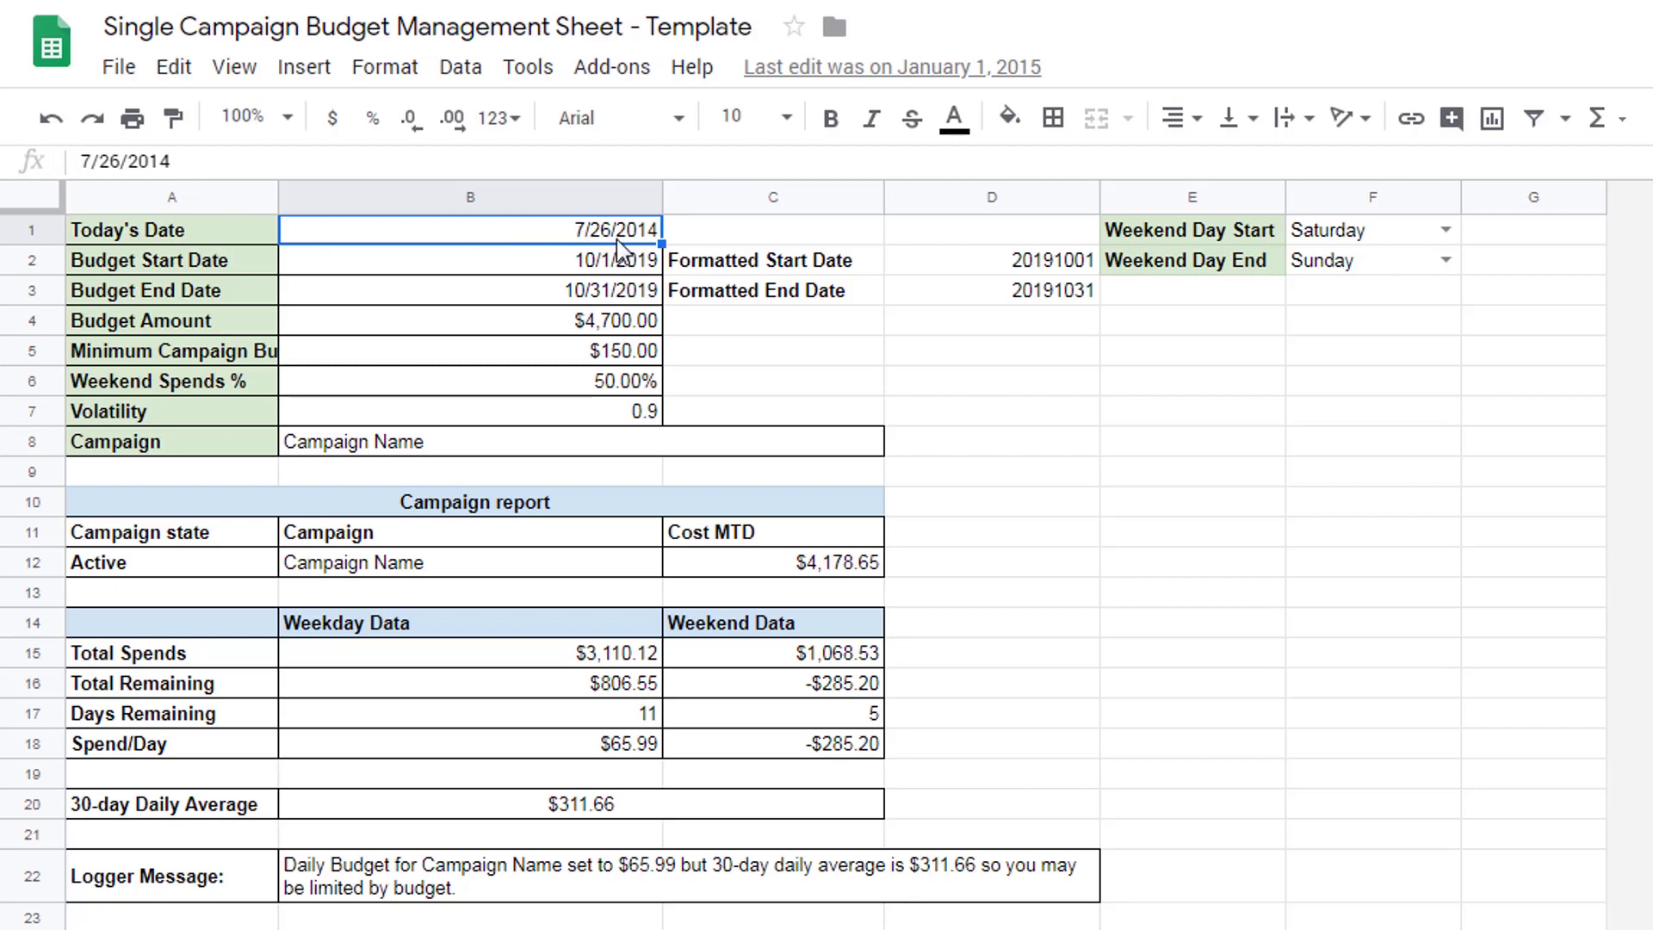
{"action": "left_click", "coordinate": [602, 266]}
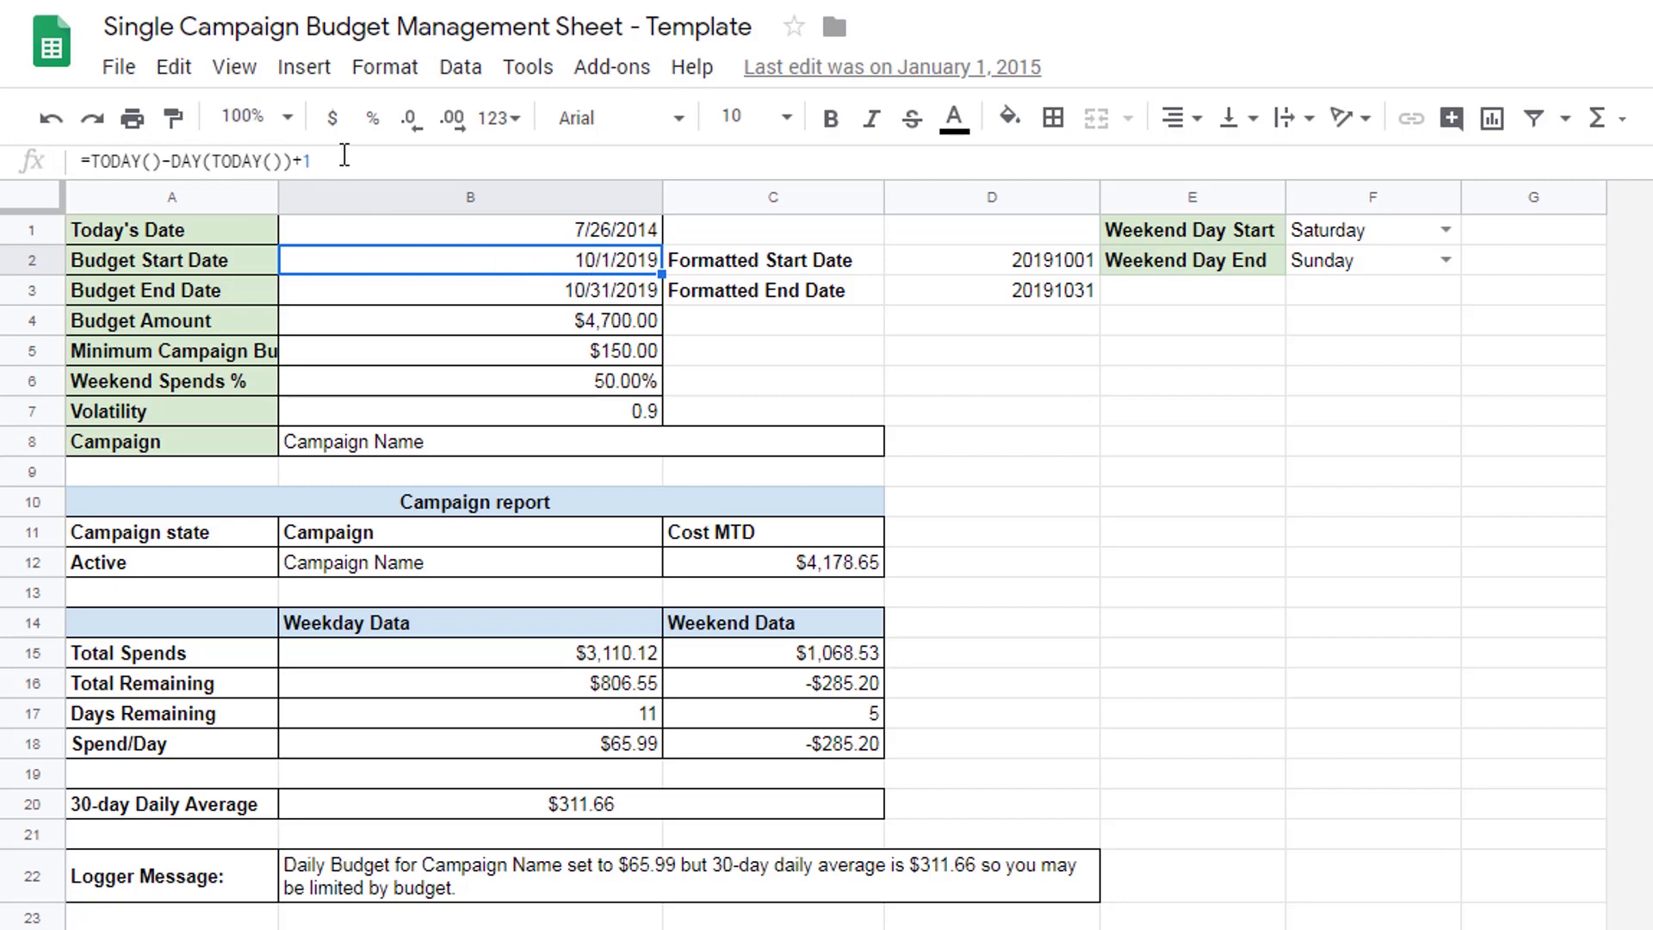
{"action": "left_click", "coordinate": [618, 299]}
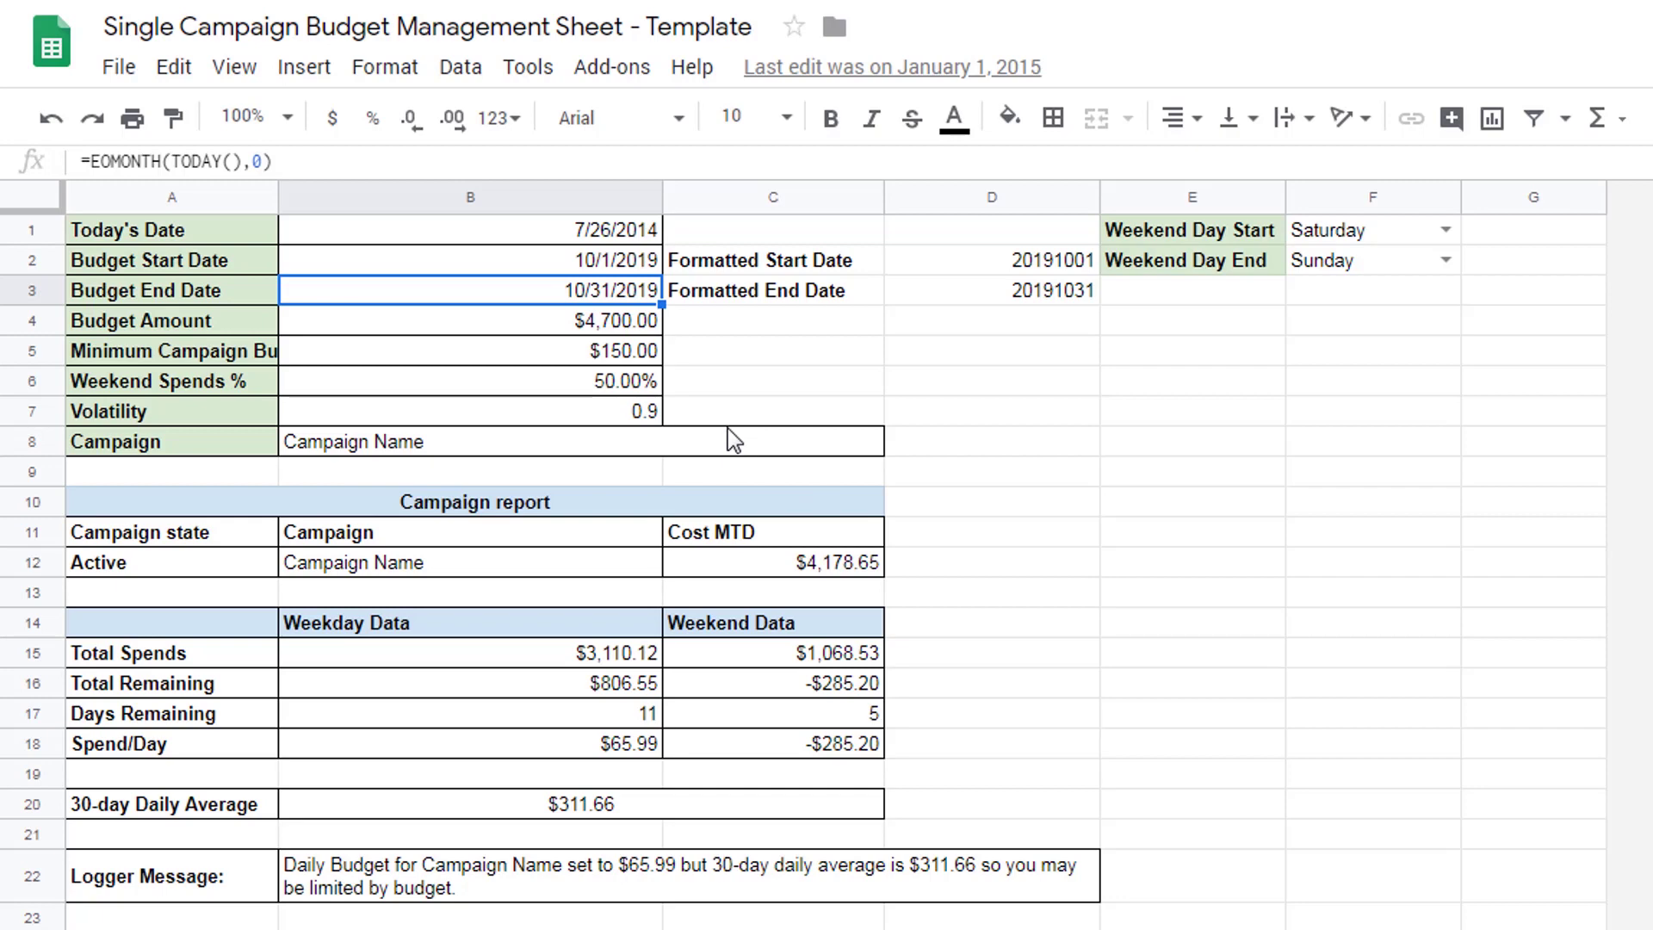
- Replace the fixed 7/26/2014 date in B1 with the formula =TODAY()
{"action": "left_click", "coordinate": [621, 237]}
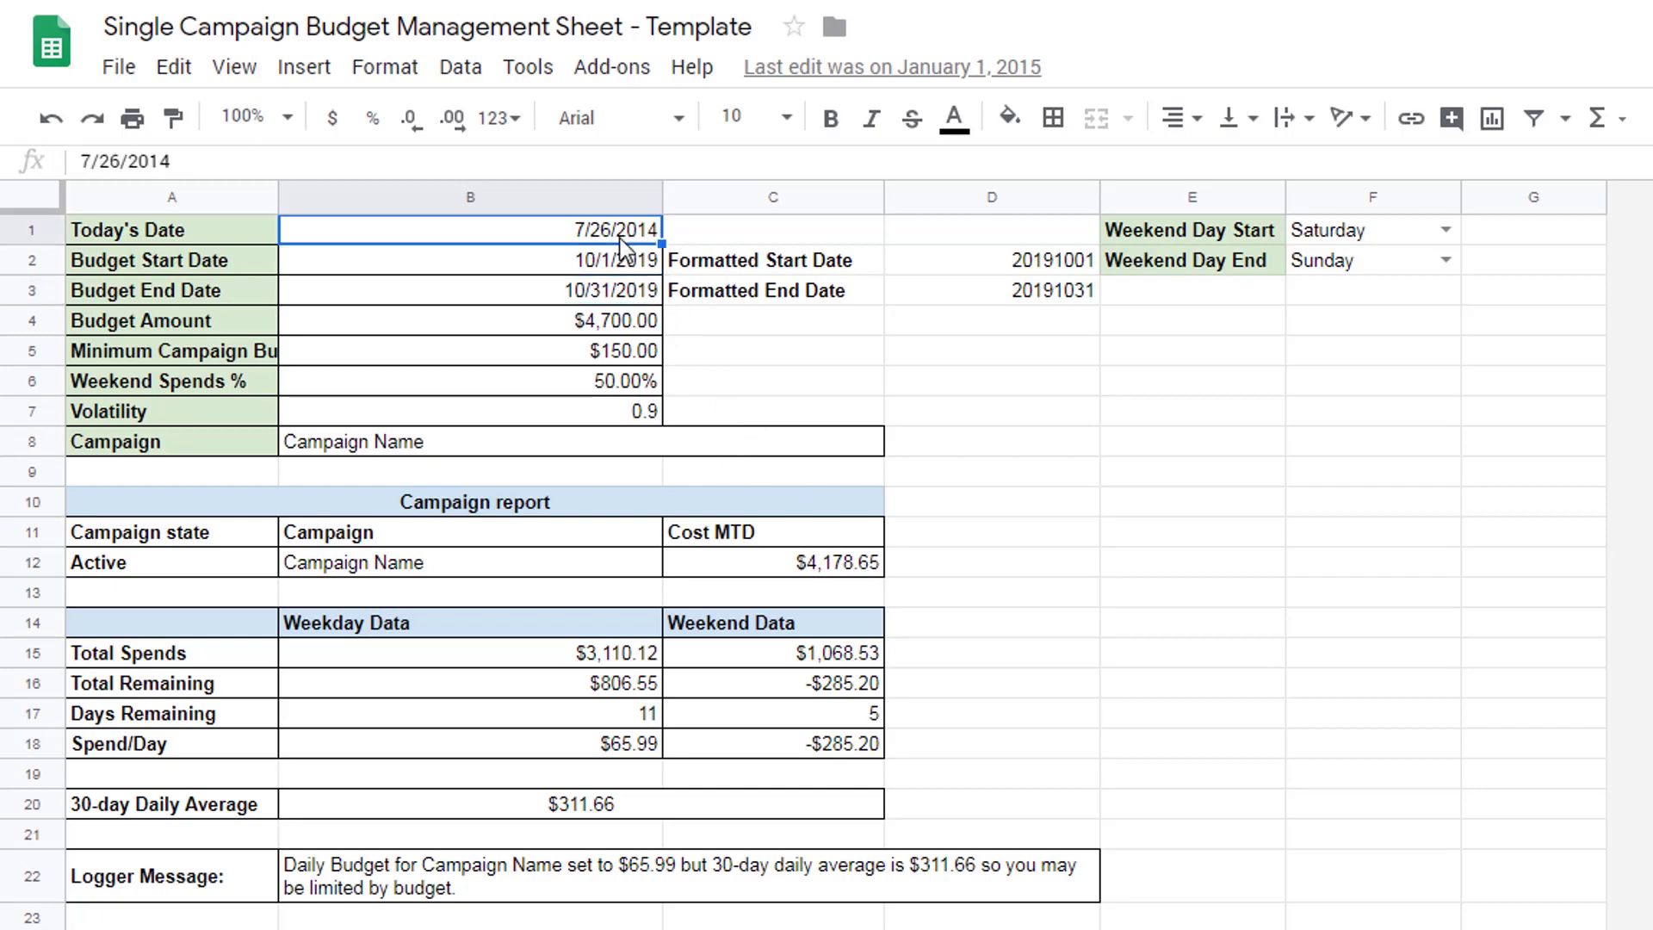
{"action": "type", "text": "="}
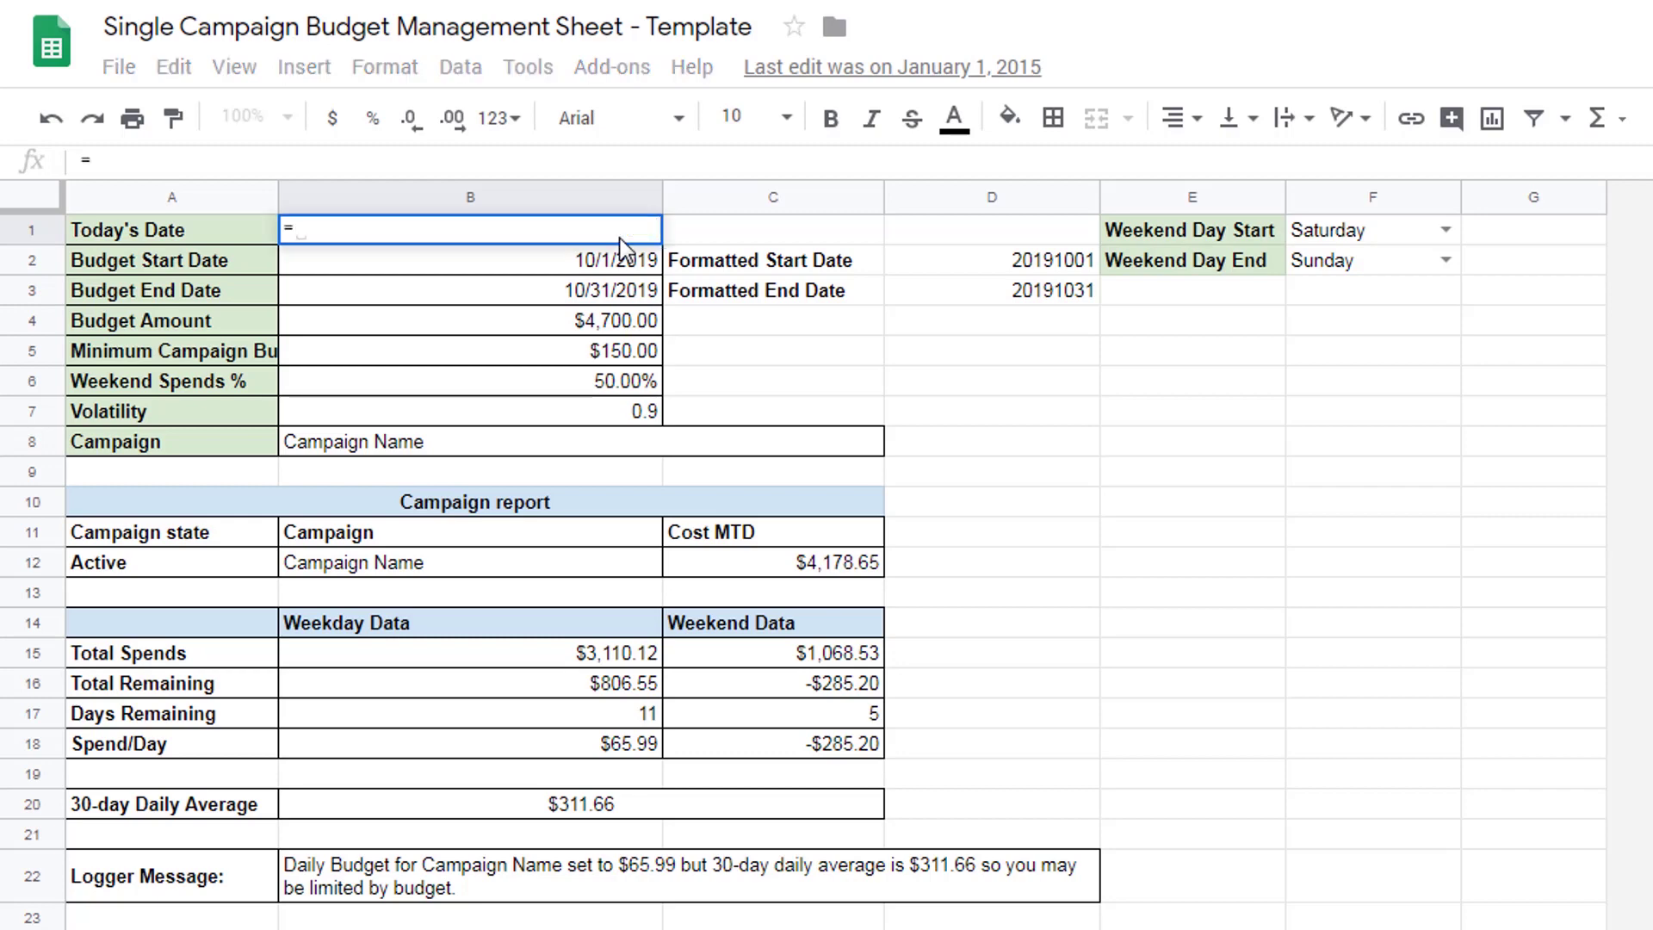
{"action": "type", "text": "tod"}
{"action": "key", "text": "Tab"}
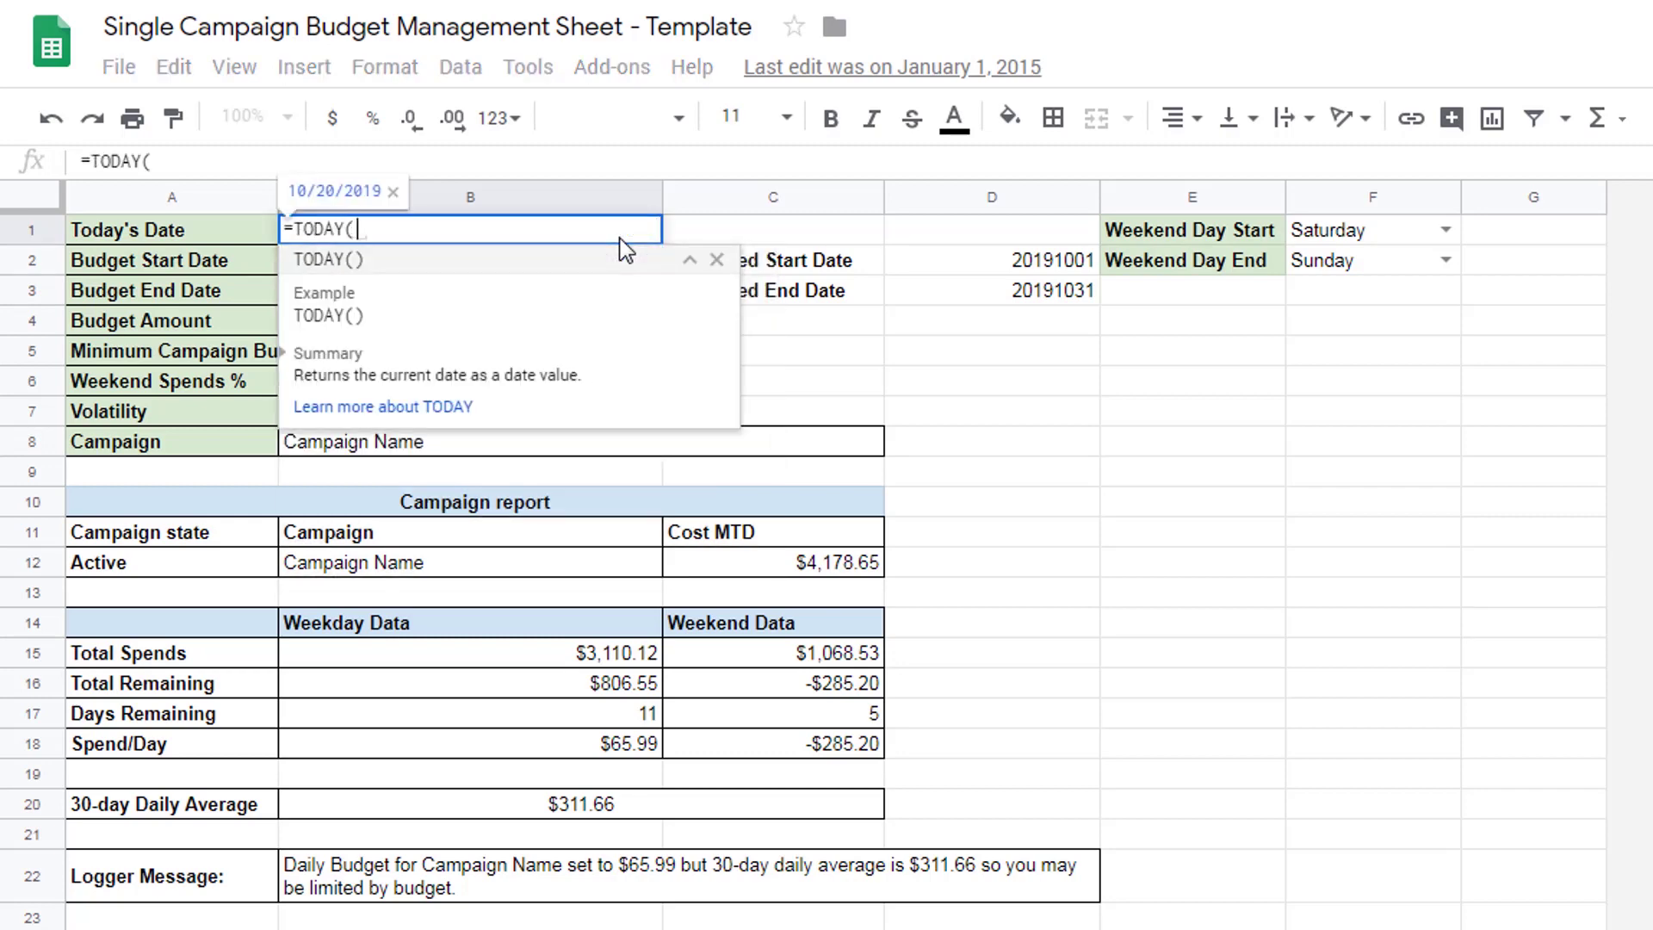
{"action": "type", "text": ")"}
{"action": "key", "text": "Return"}
{"action": "left_click", "coordinate": [620, 238]}
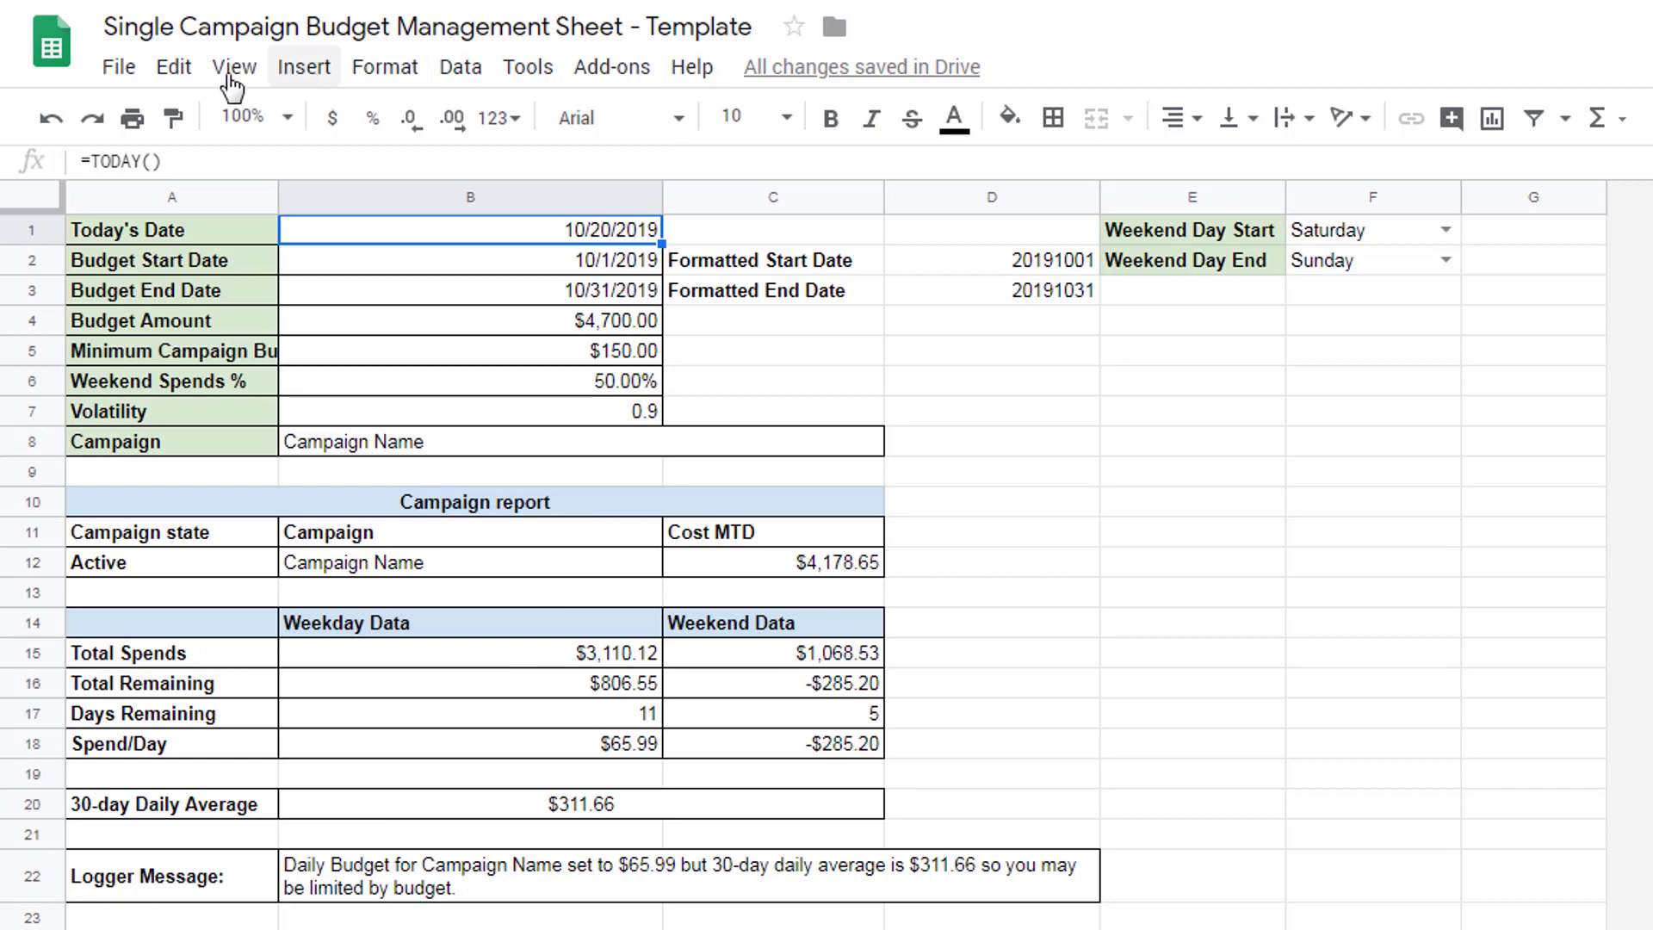
- Set the spreadsheet time zone to (GMT-08:00) Pacific Time - Vancouver in Spreadsheet settings
{"action": "left_click", "coordinate": [136, 78]}
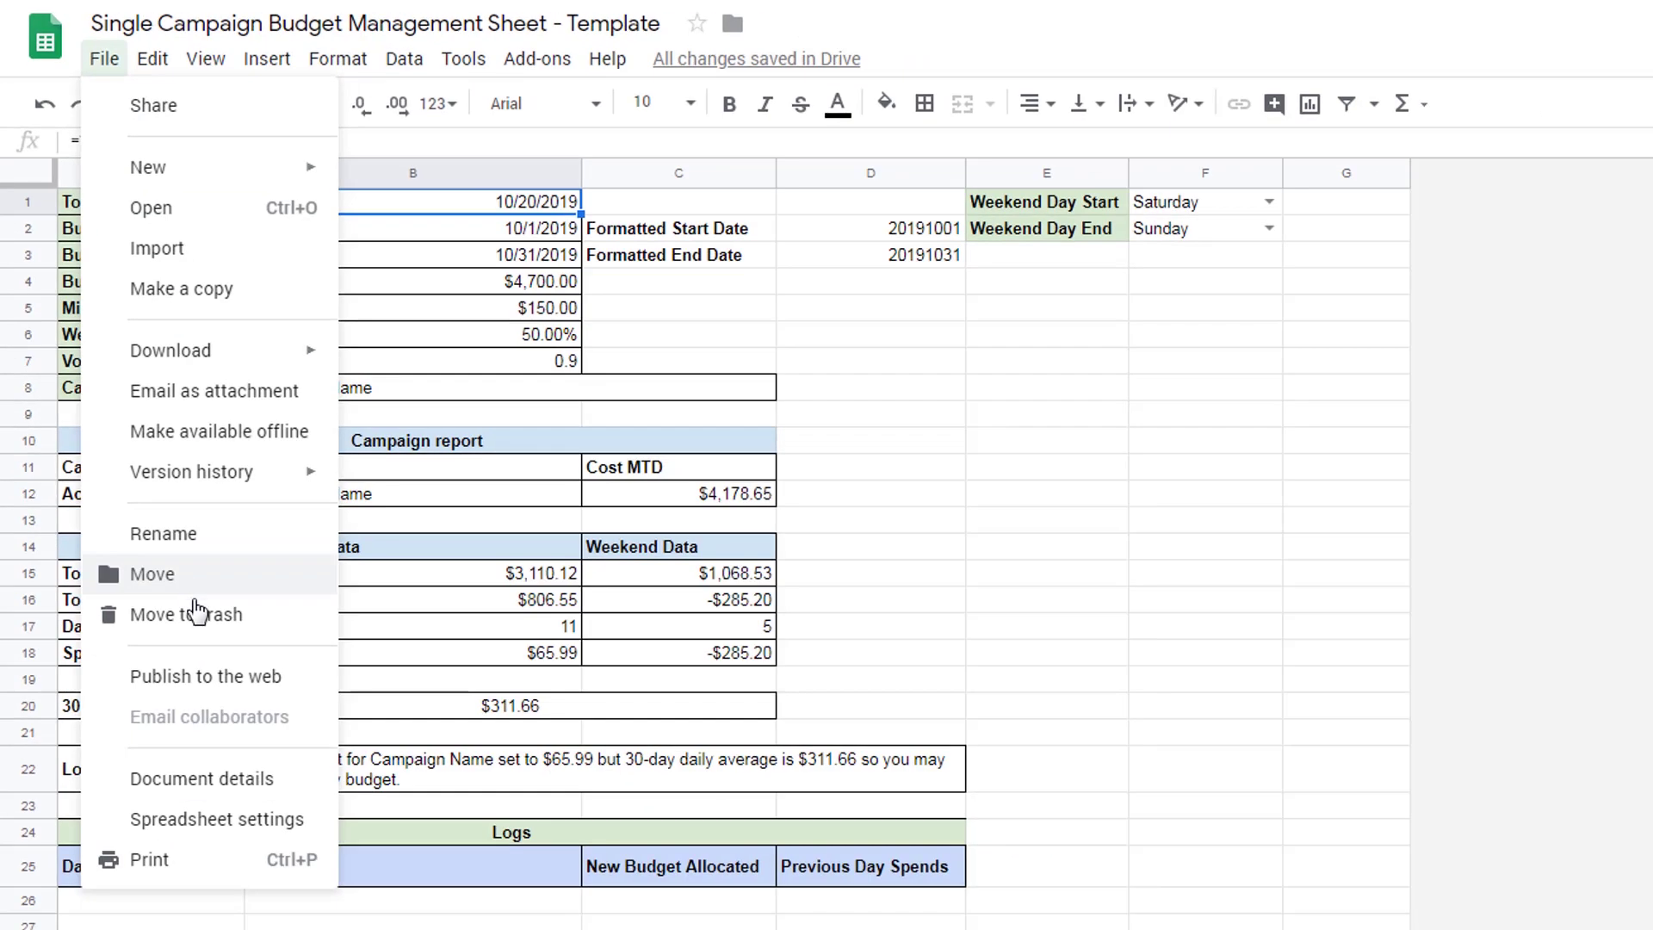
{"action": "left_click", "coordinate": [196, 820]}
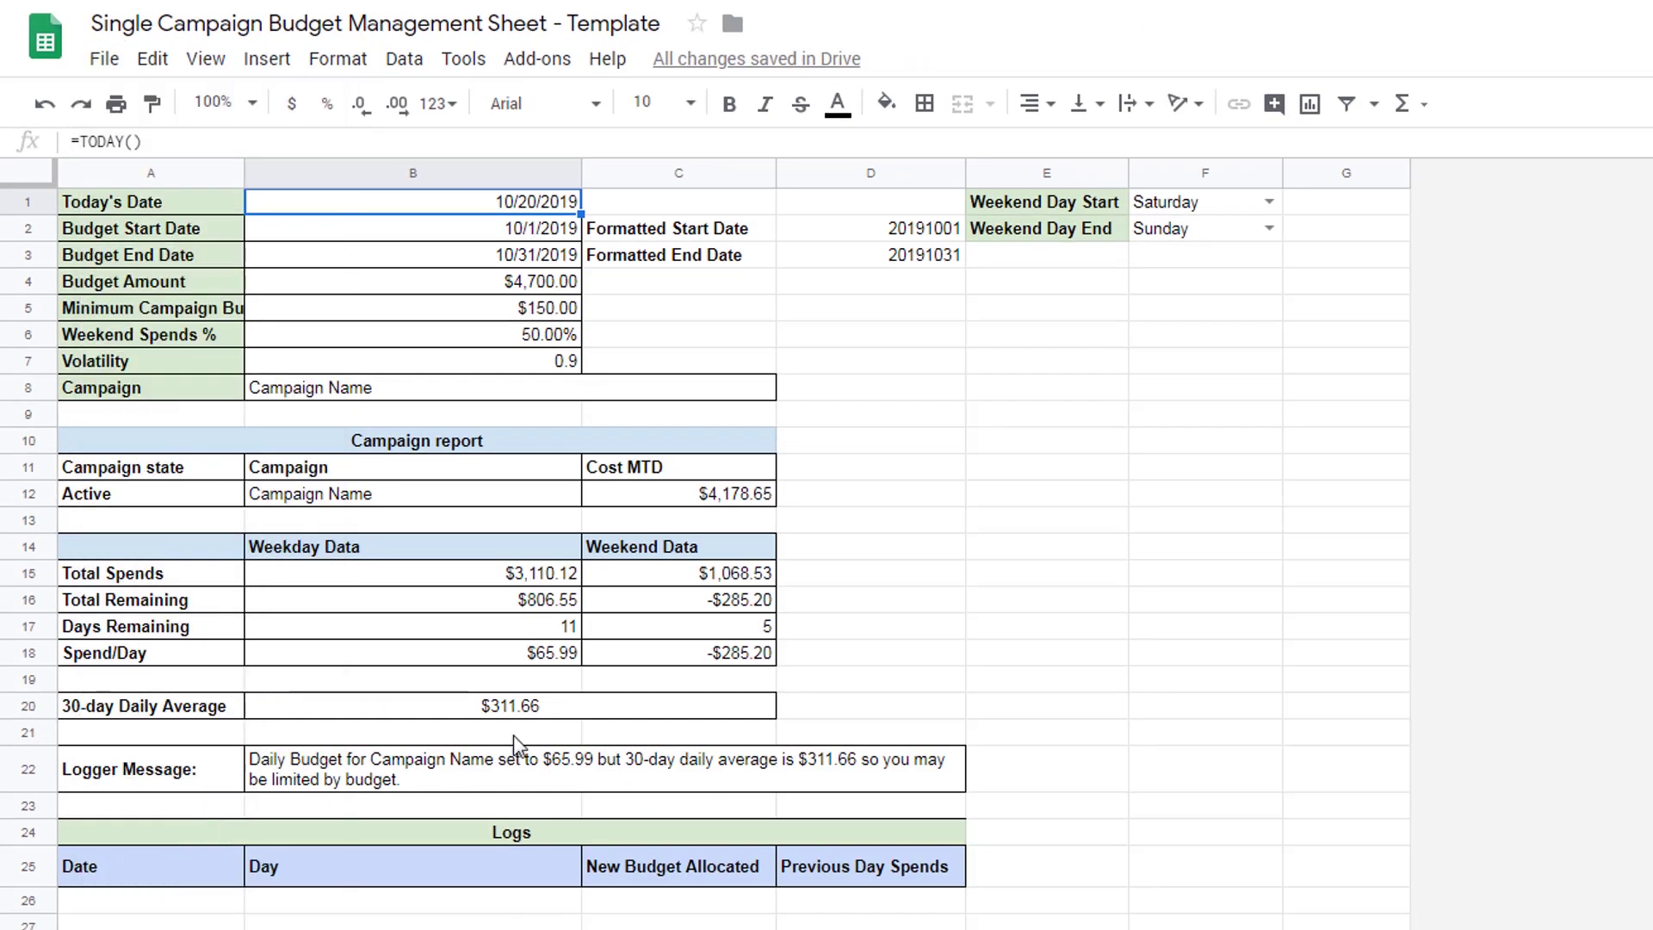
{"action": "left_click", "coordinate": [987, 685]}
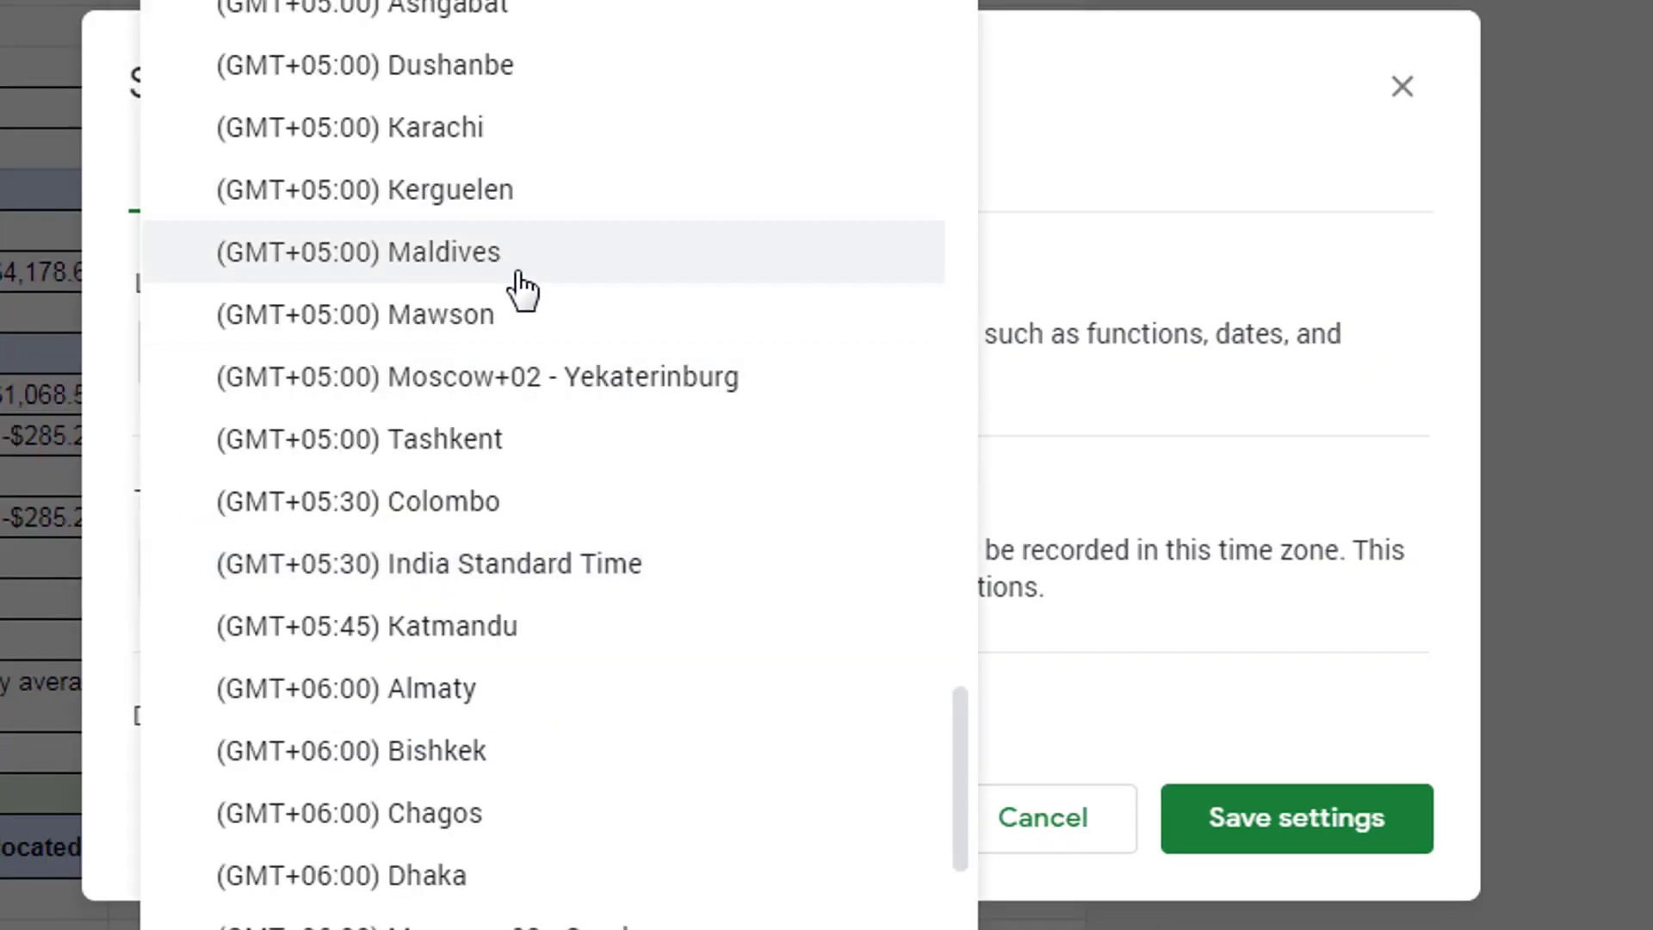
{"action": "scroll", "coordinate": [523, 291], "scroll_direction": "up", "scroll_amount": 10}
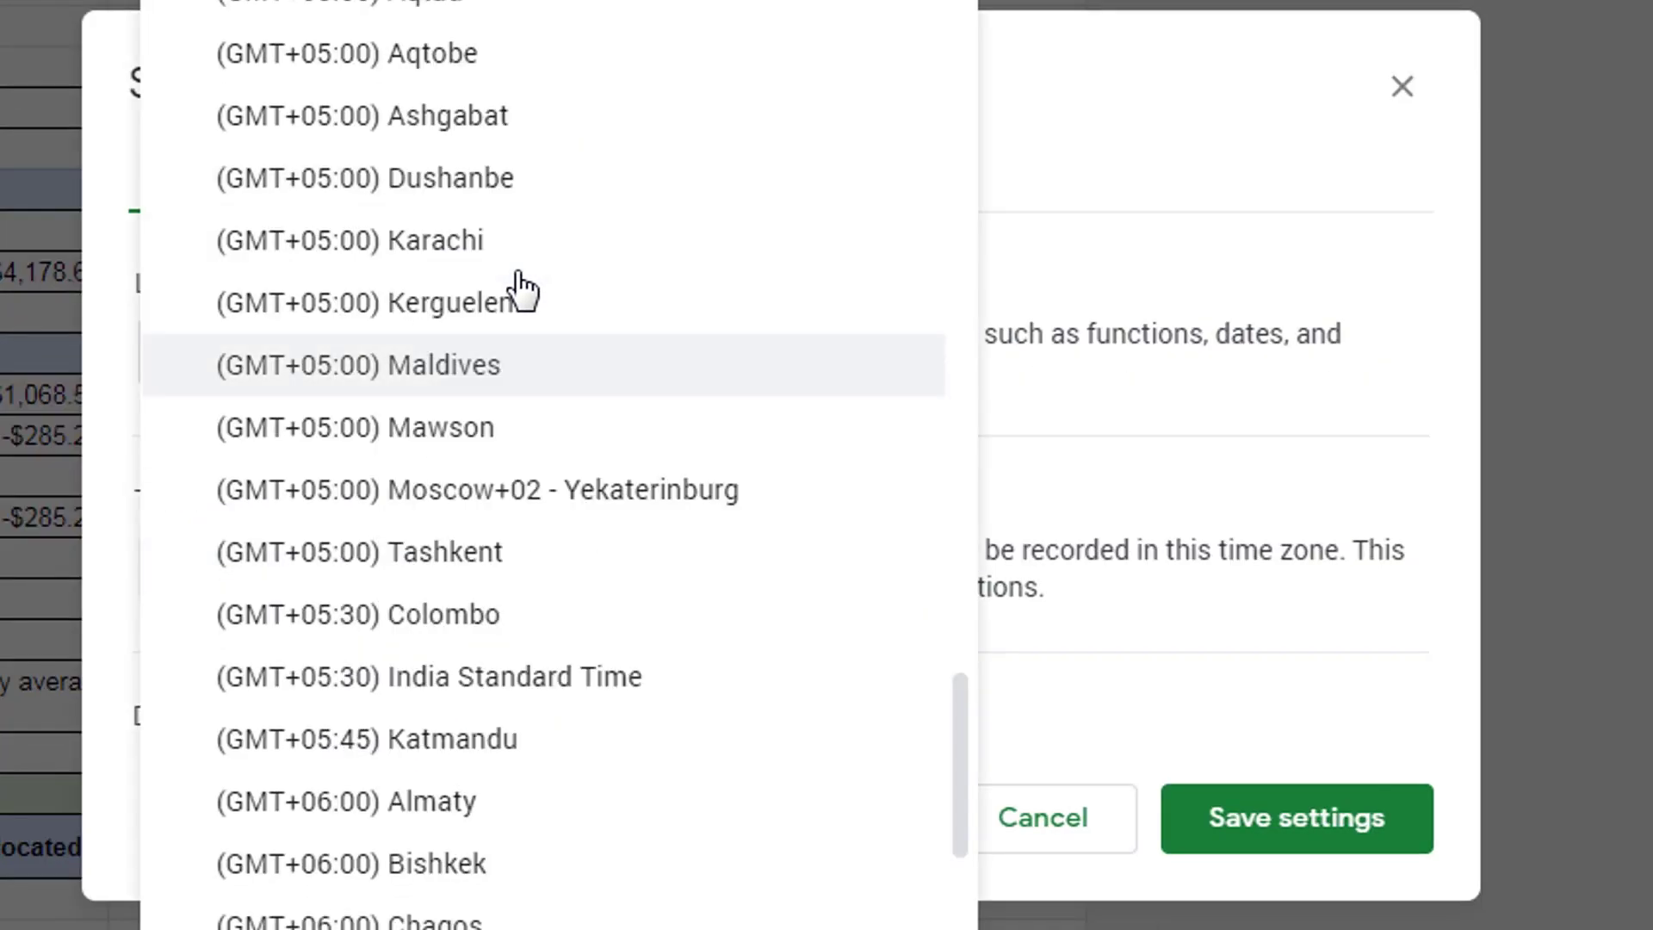
{"action": "scroll", "coordinate": [523, 291], "scroll_direction": "up", "scroll_amount": 20}
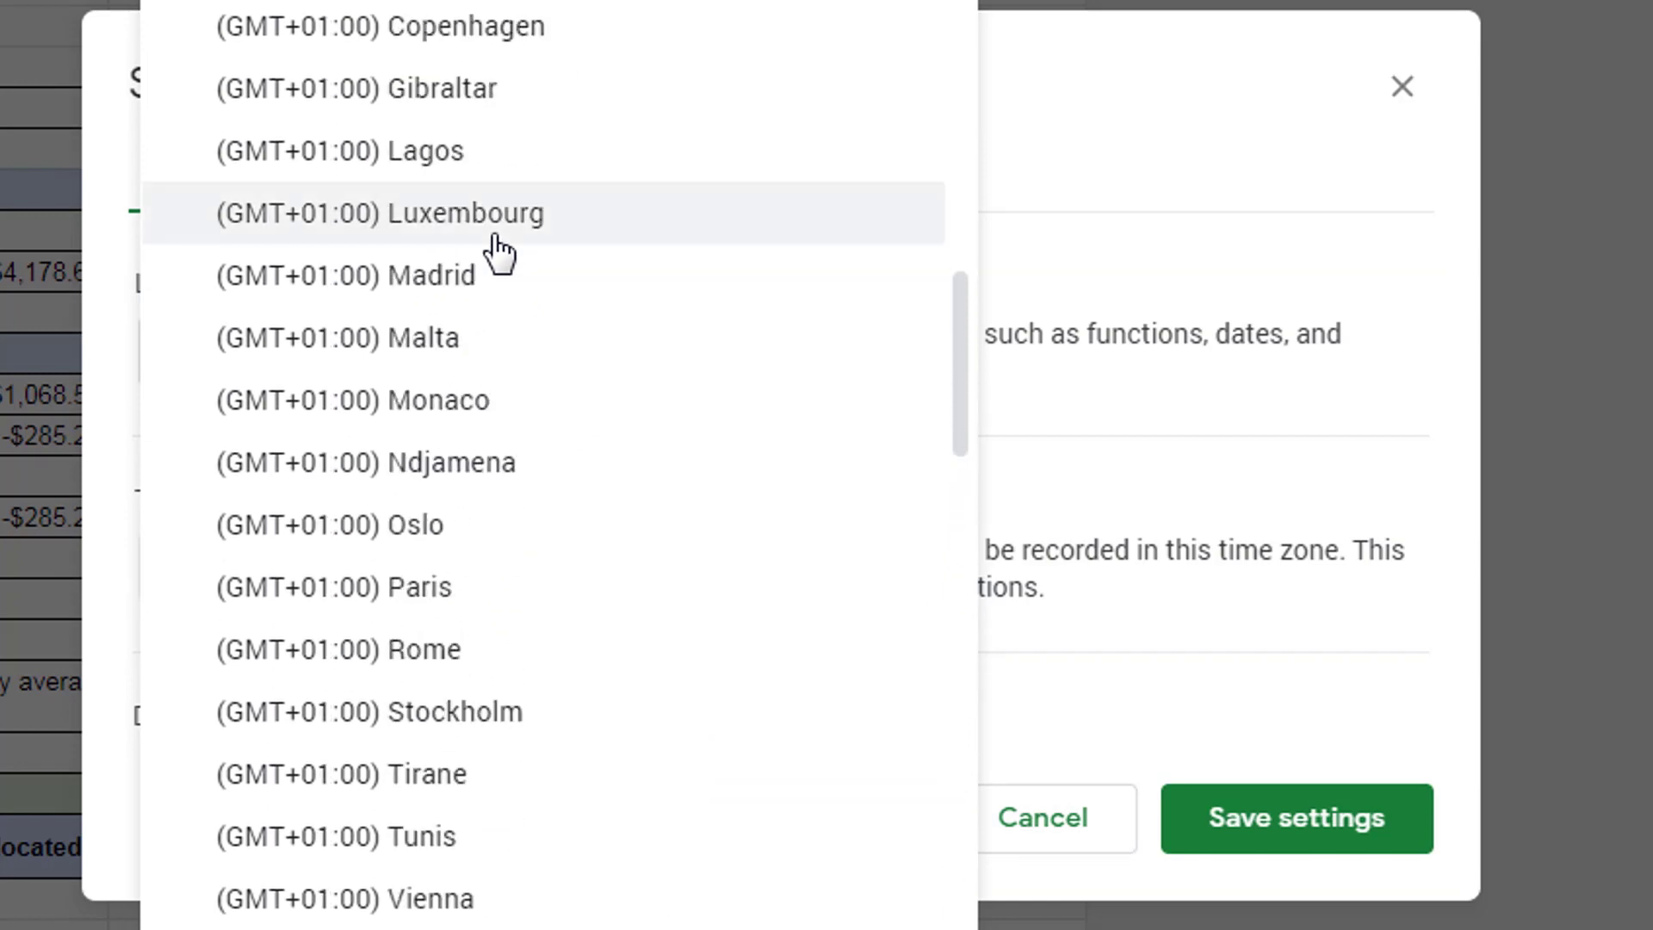
{"action": "scroll", "coordinate": [498, 252], "scroll_direction": "up", "scroll_amount": 20}
{"action": "scroll", "coordinate": [499, 251], "scroll_direction": "up", "scroll_amount": 10}
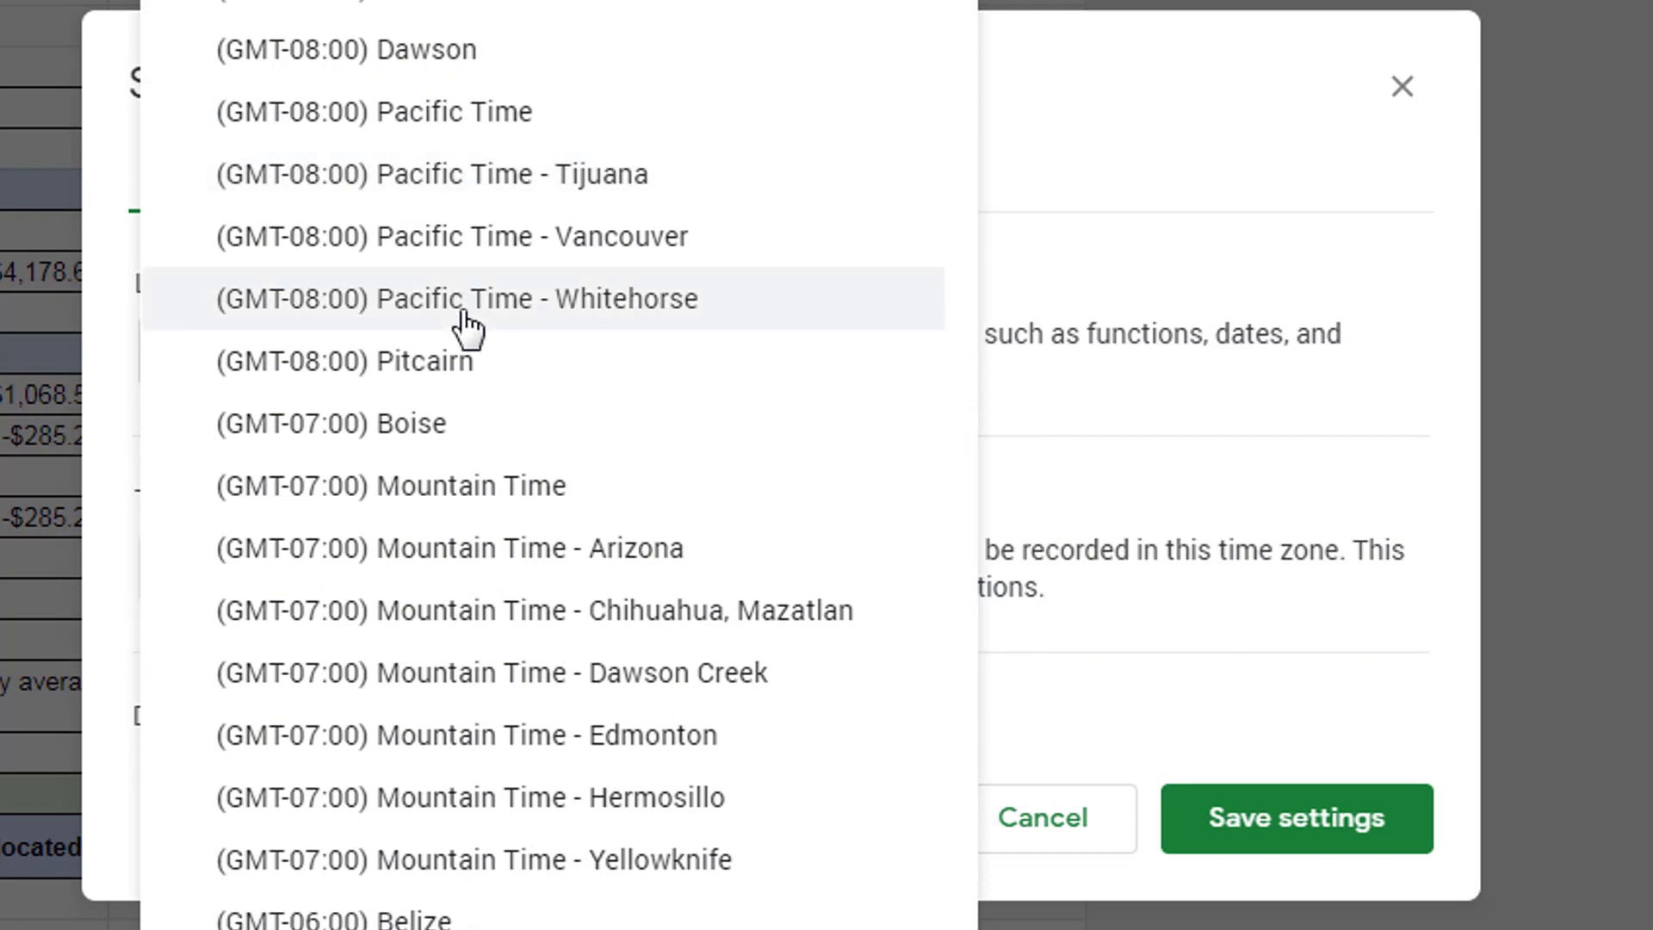
{"action": "left_click", "coordinate": [532, 246]}
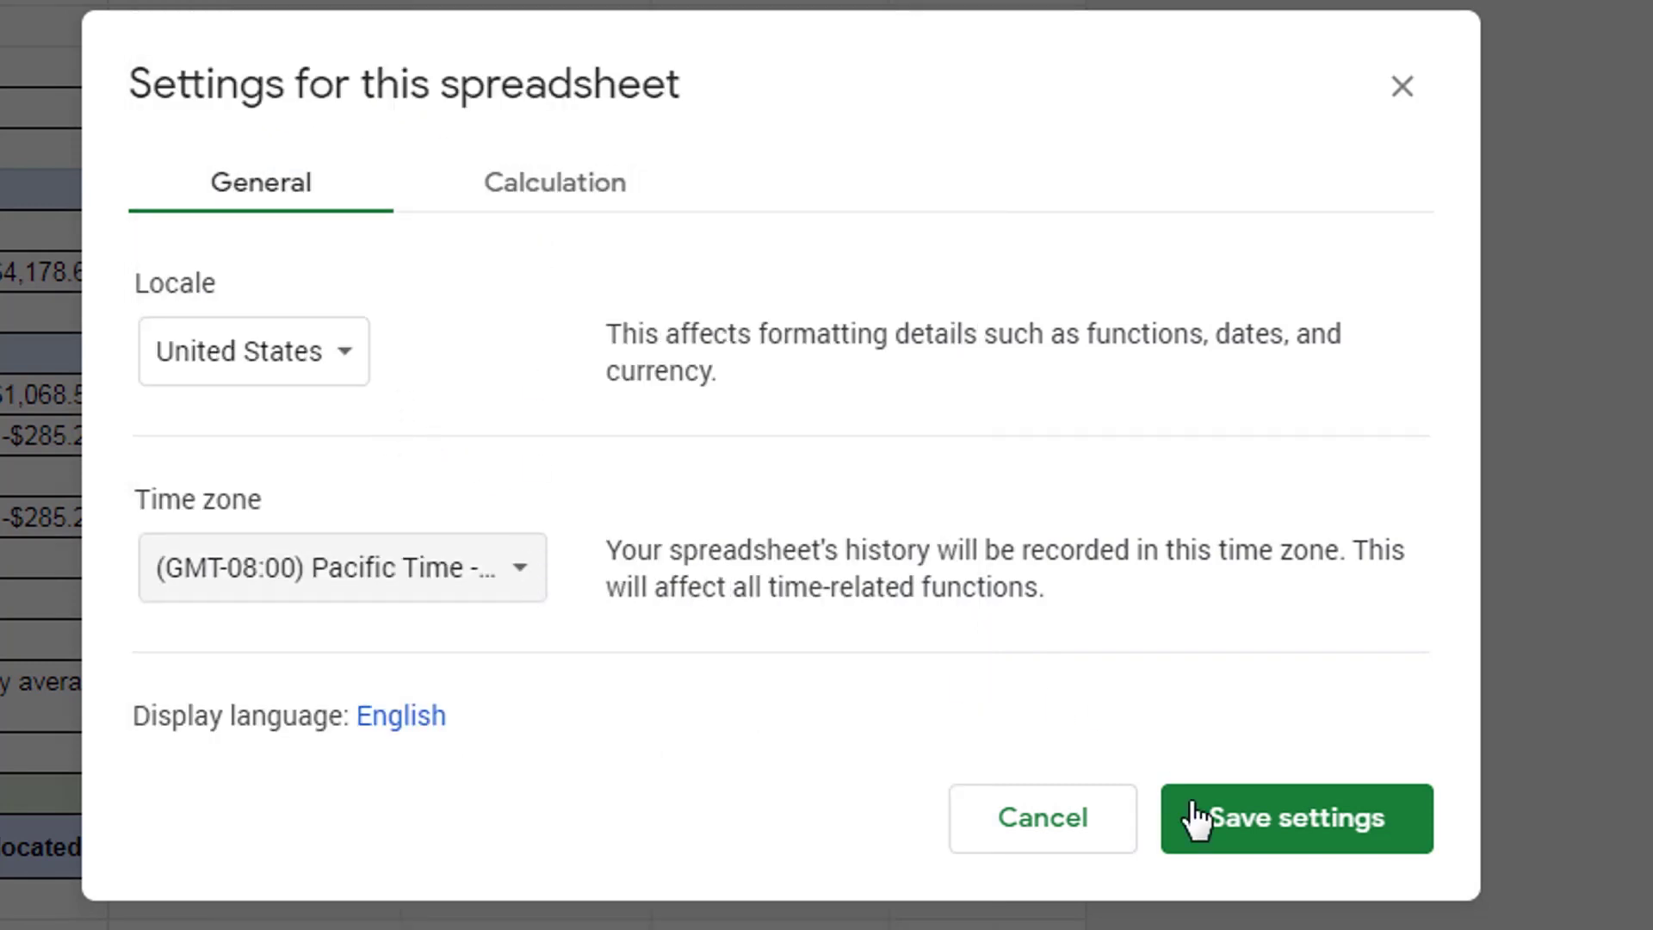
{"action": "left_click", "coordinate": [1255, 829]}
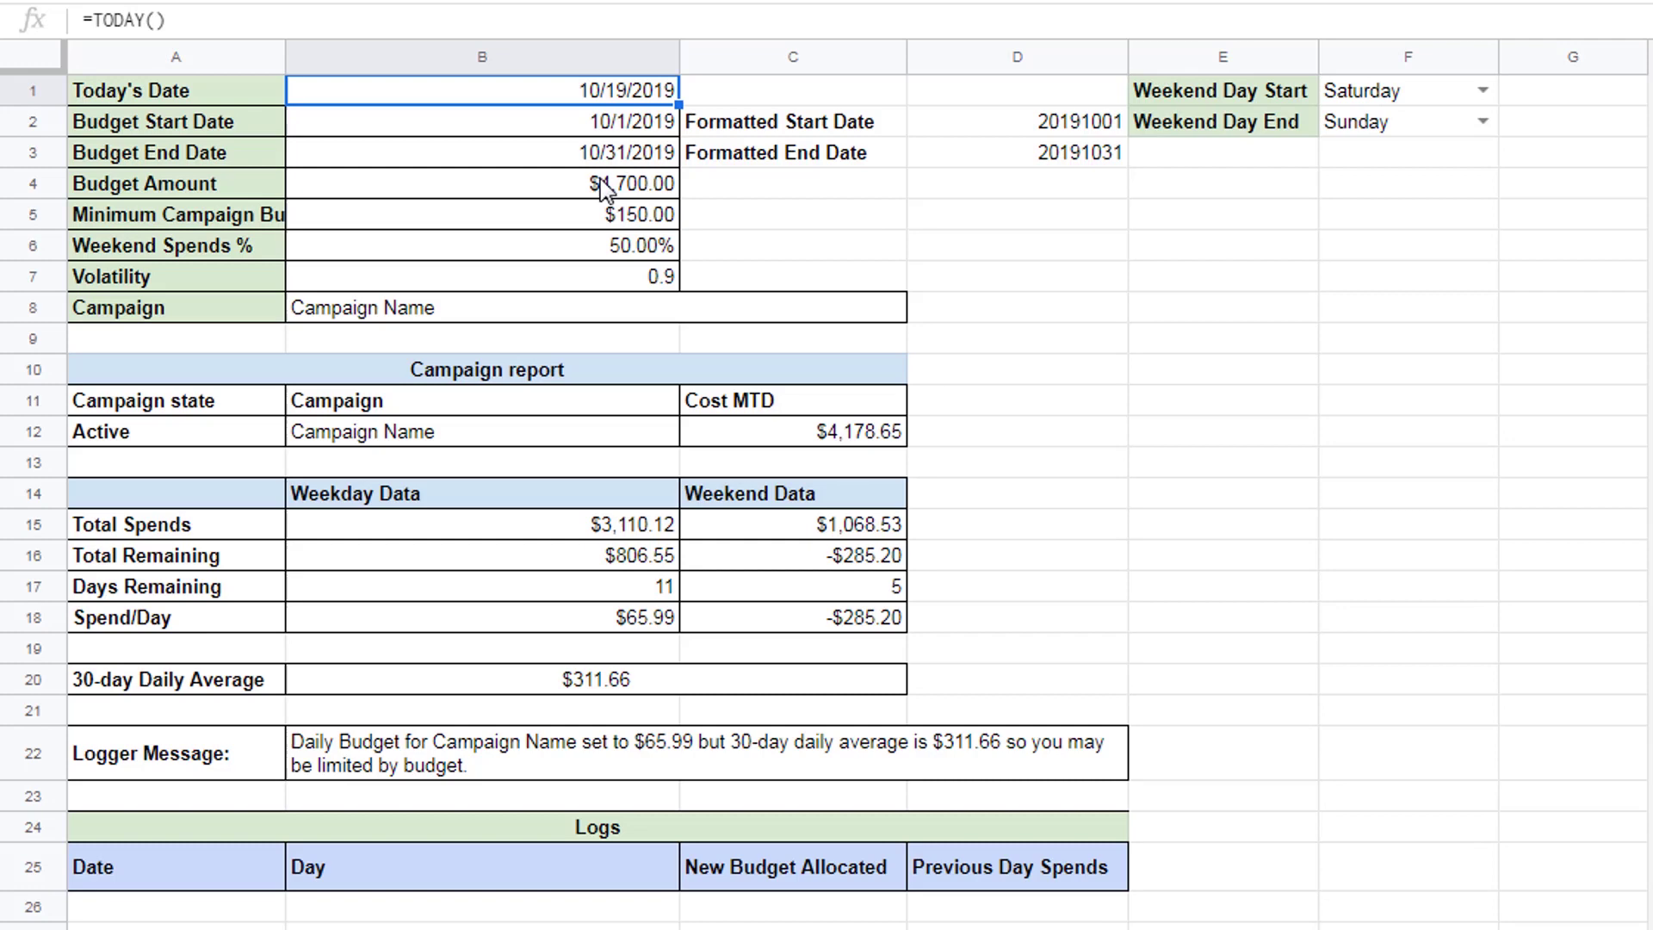
- Review the Cost MTD value in C12 and the start and end date formulas
{"action": "left_click", "coordinate": [1062, 286]}
{"action": "left_click", "coordinate": [791, 435]}
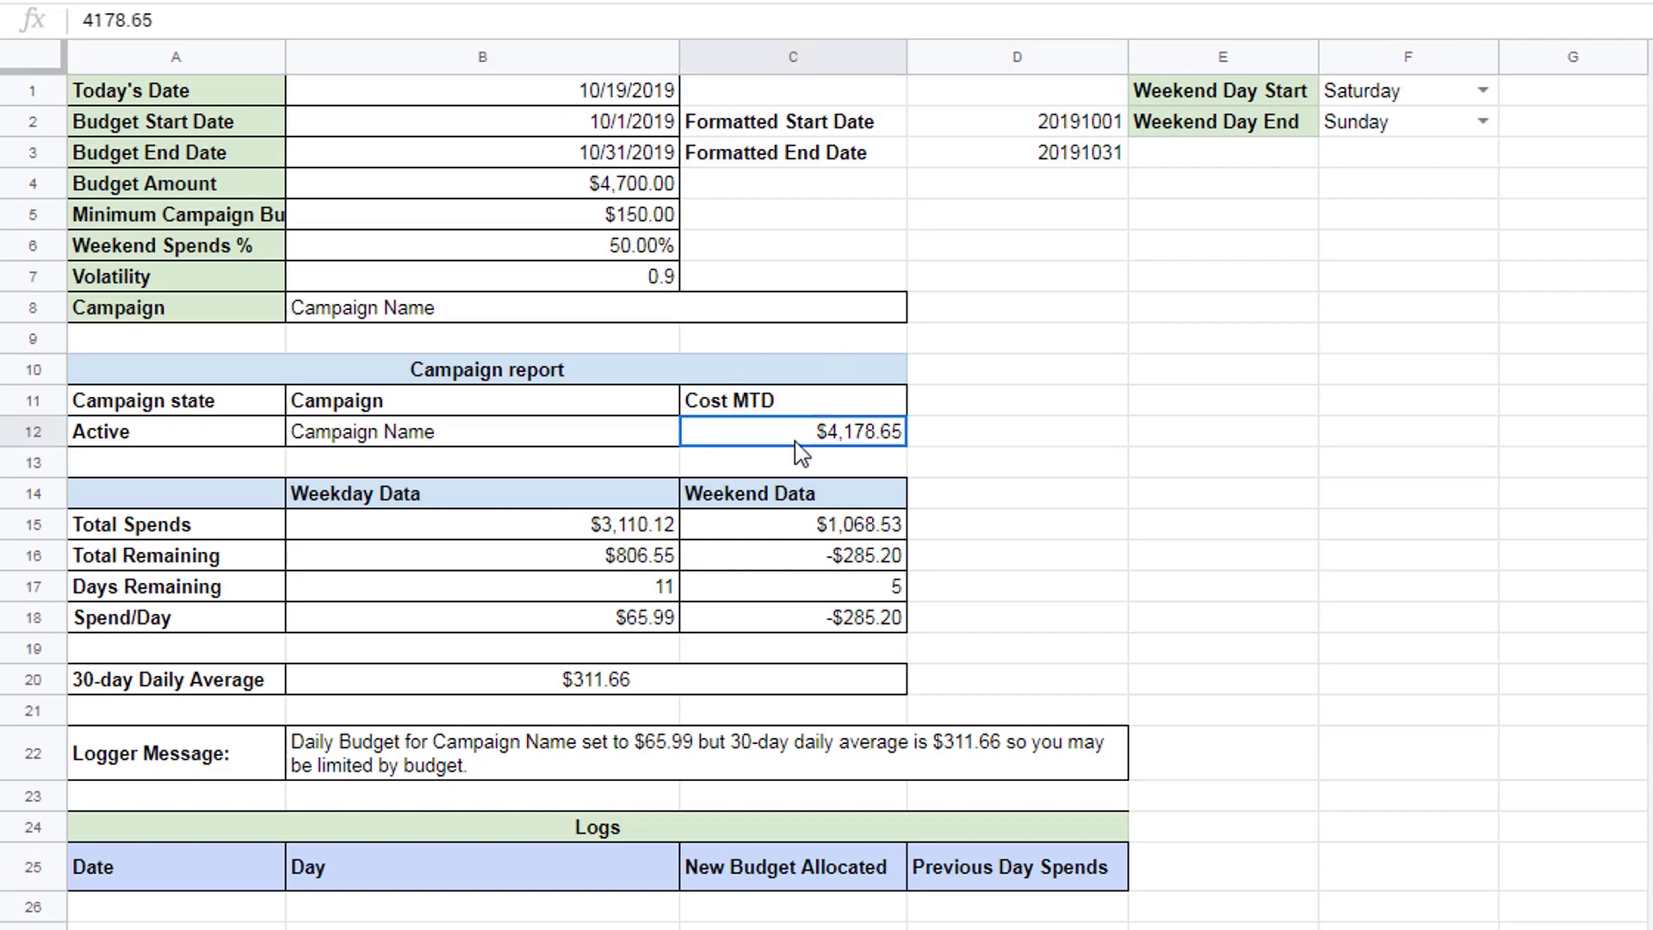
{"action": "left_click", "coordinate": [561, 130]}
{"action": "left_click", "coordinate": [532, 155]}
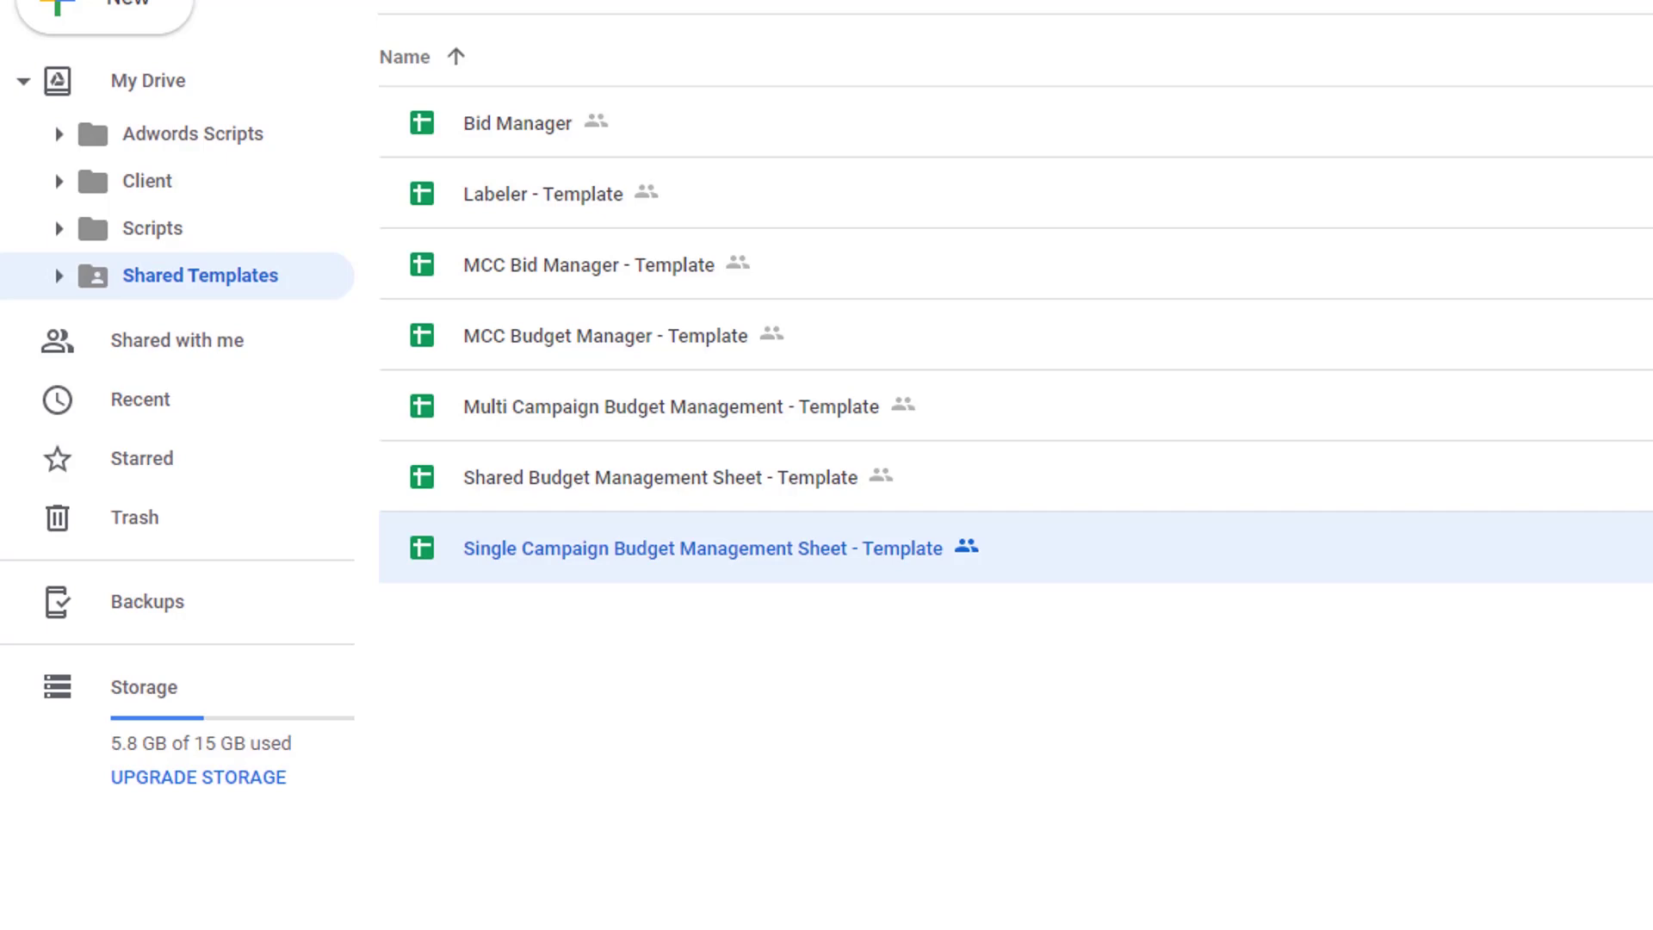
- Make a copy of the budget sheet template and move the copy into the Client folder
{"action": "right_click", "coordinate": [1014, 560]}
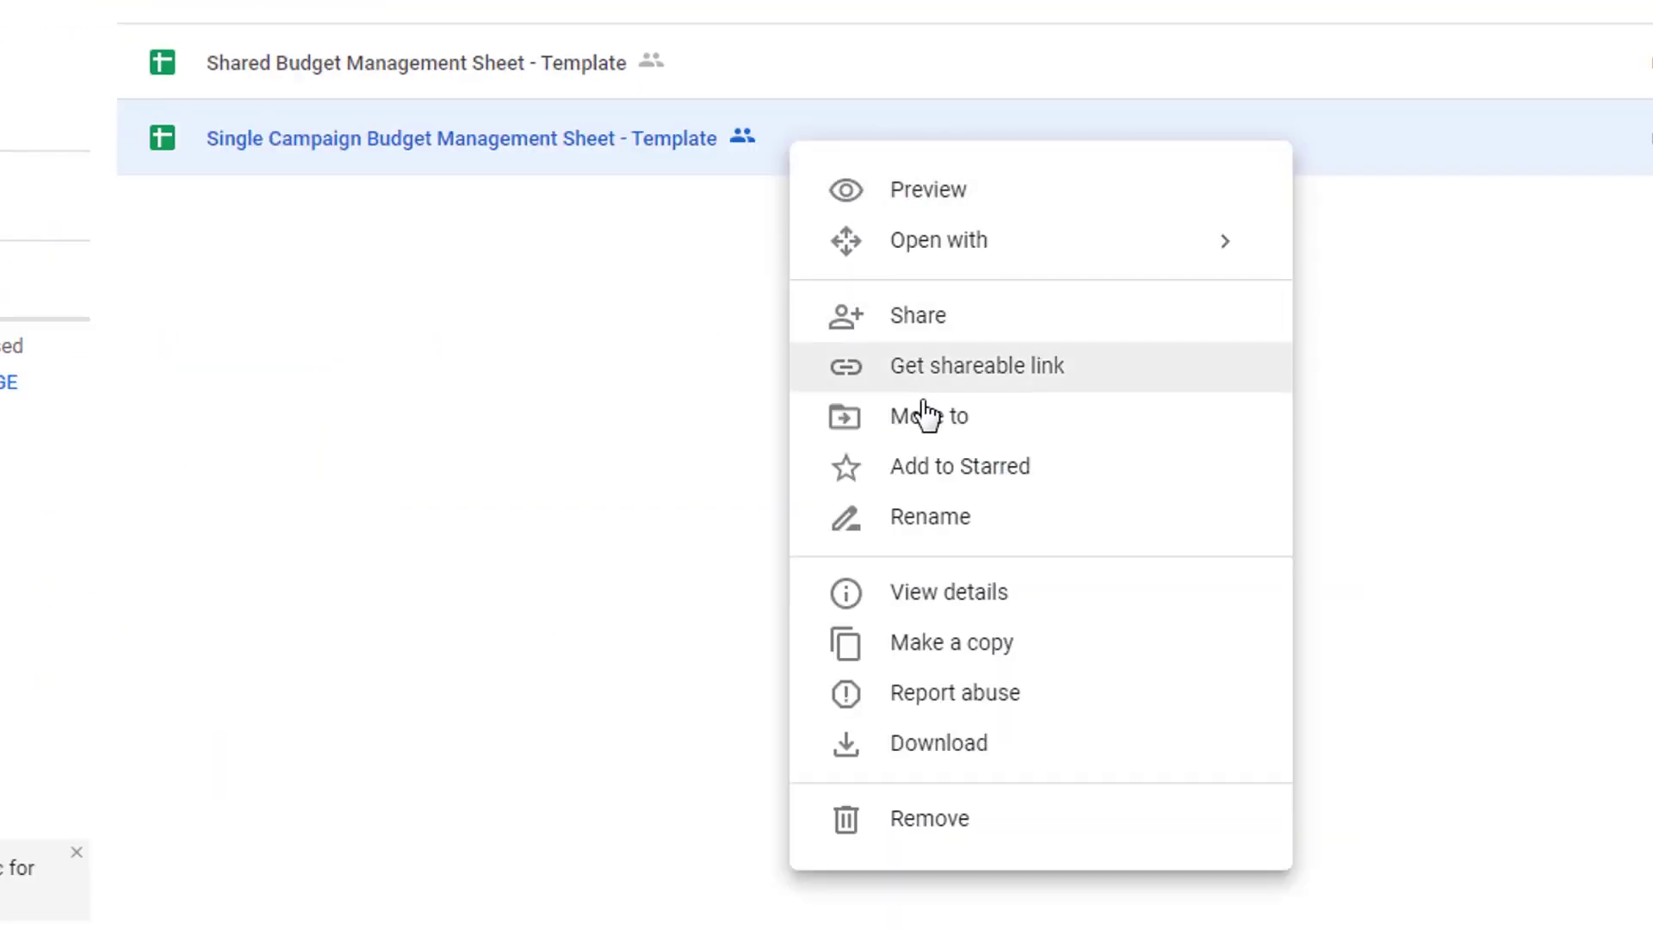
{"action": "left_click", "coordinate": [959, 663]}
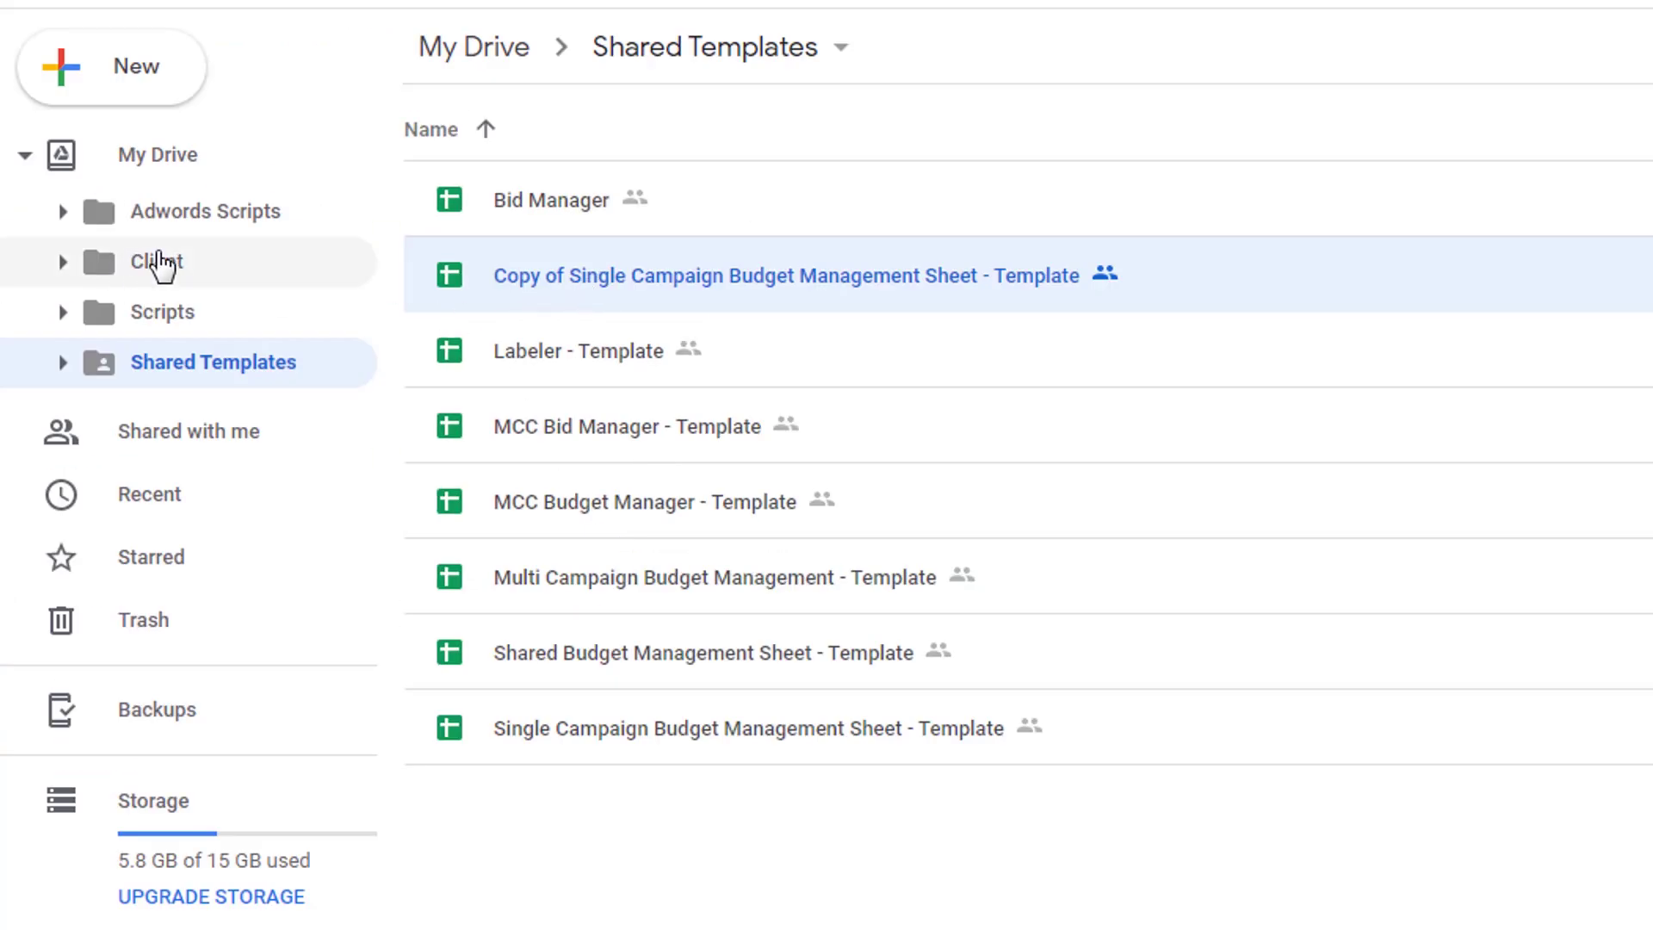
{"action": "left_click_drag", "start_coordinate": [579, 288], "coordinate": [165, 265]}
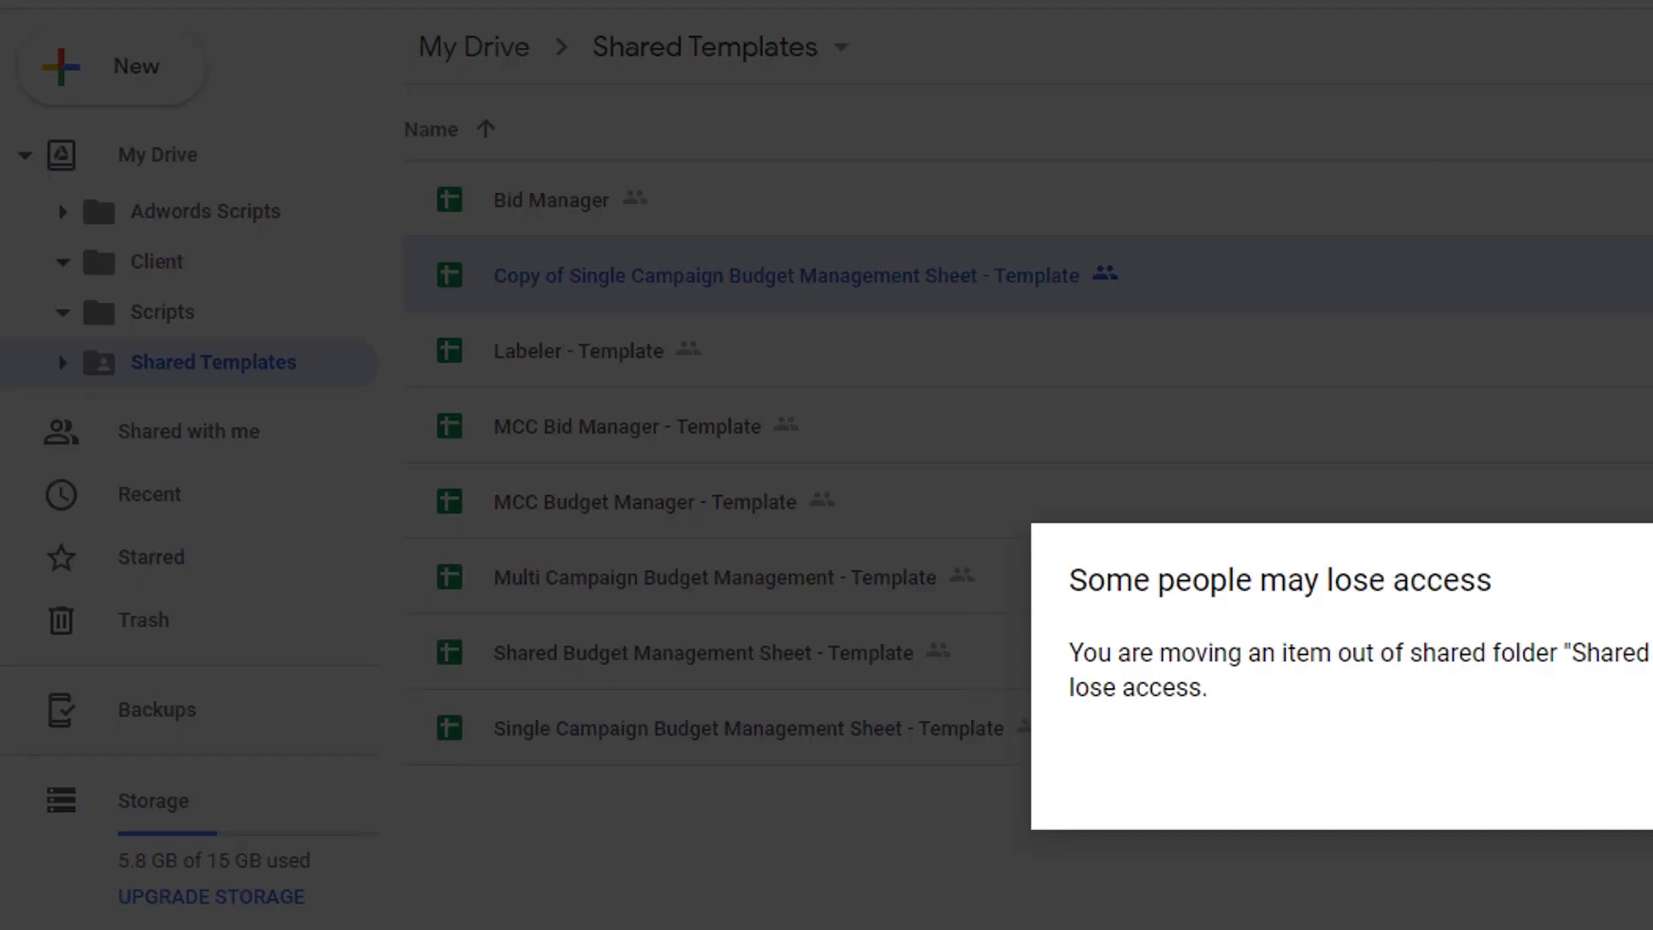
{"action": "key", "text": "Return"}
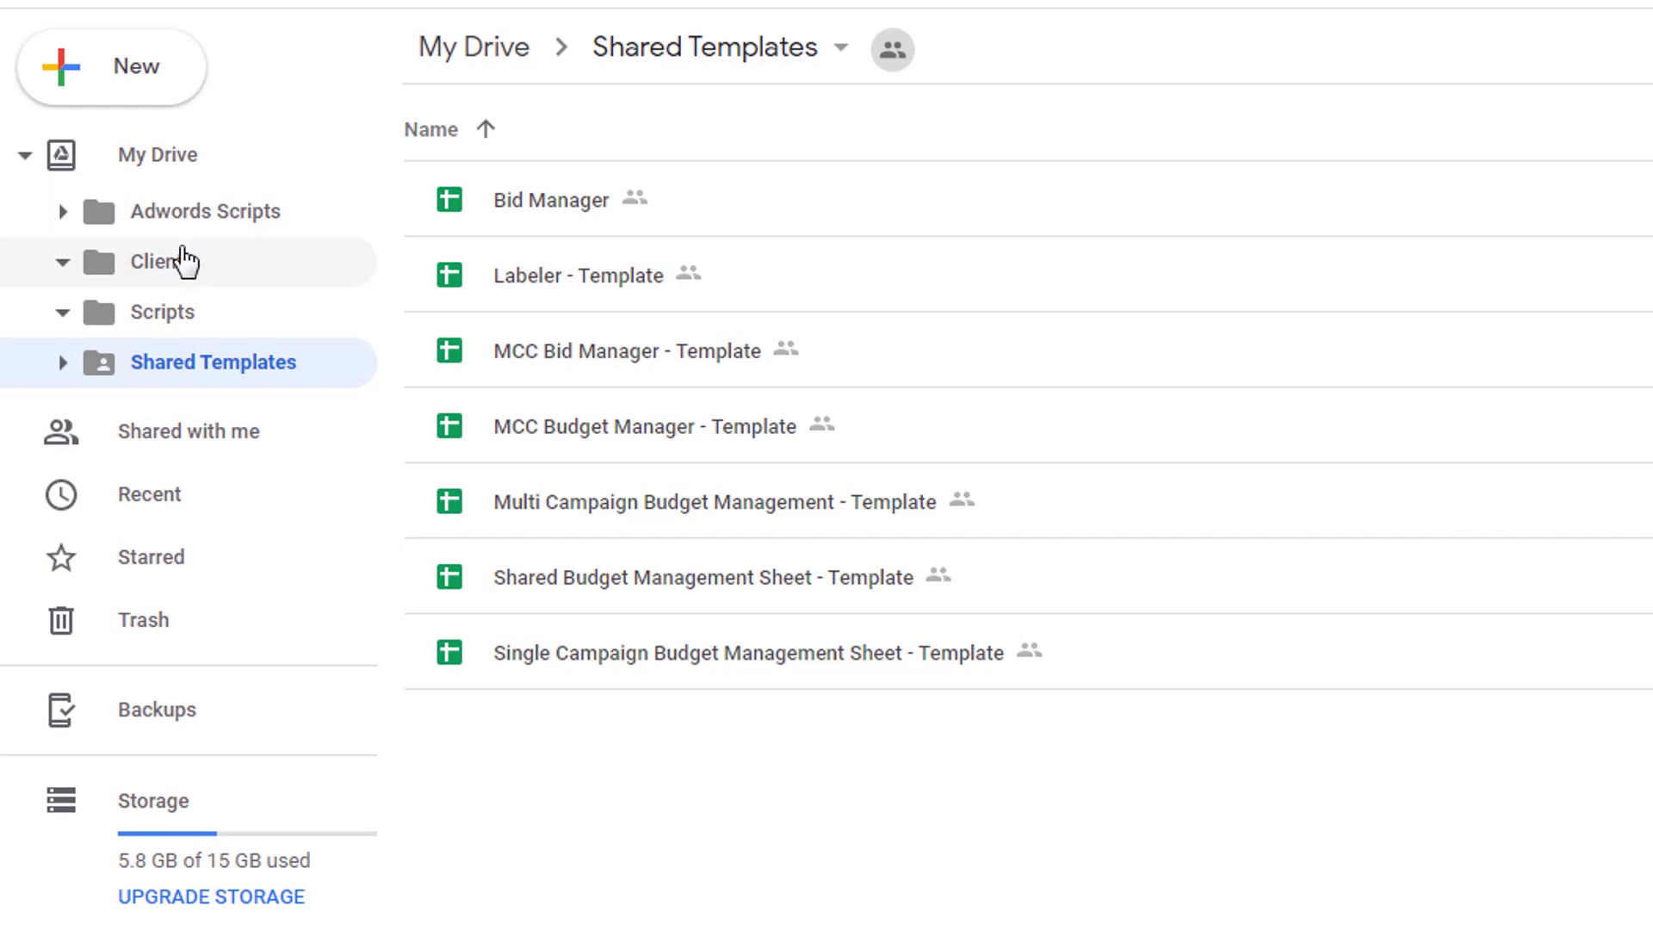
{"action": "left_click", "coordinate": [170, 267]}
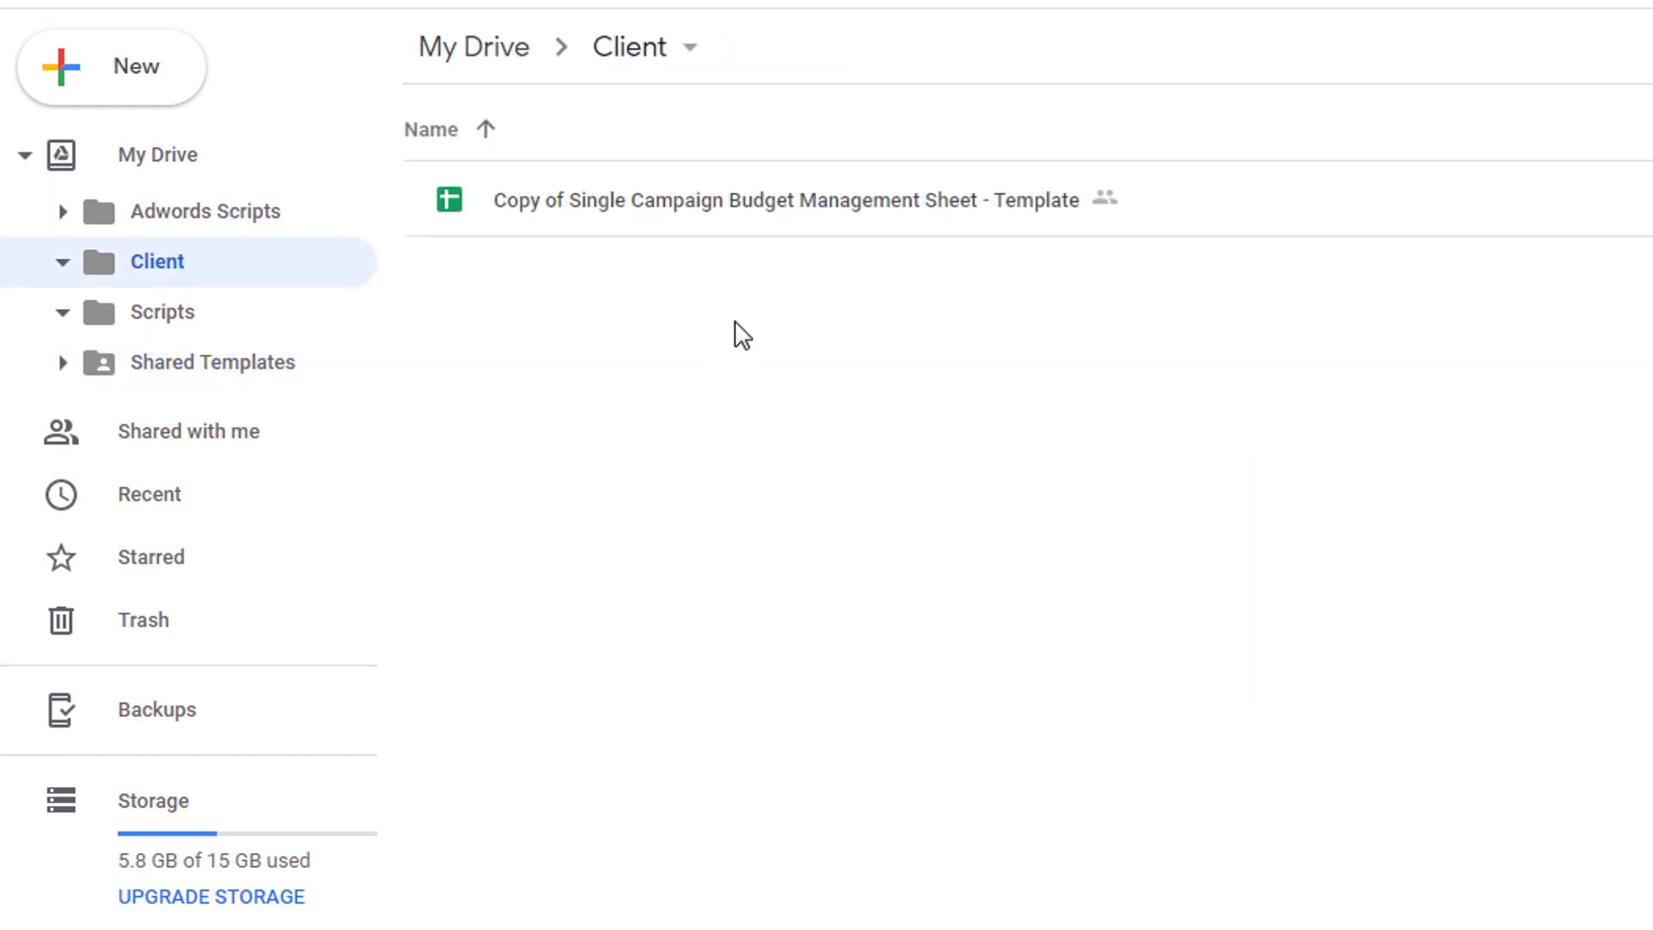
{"action": "left_click", "coordinate": [800, 224]}
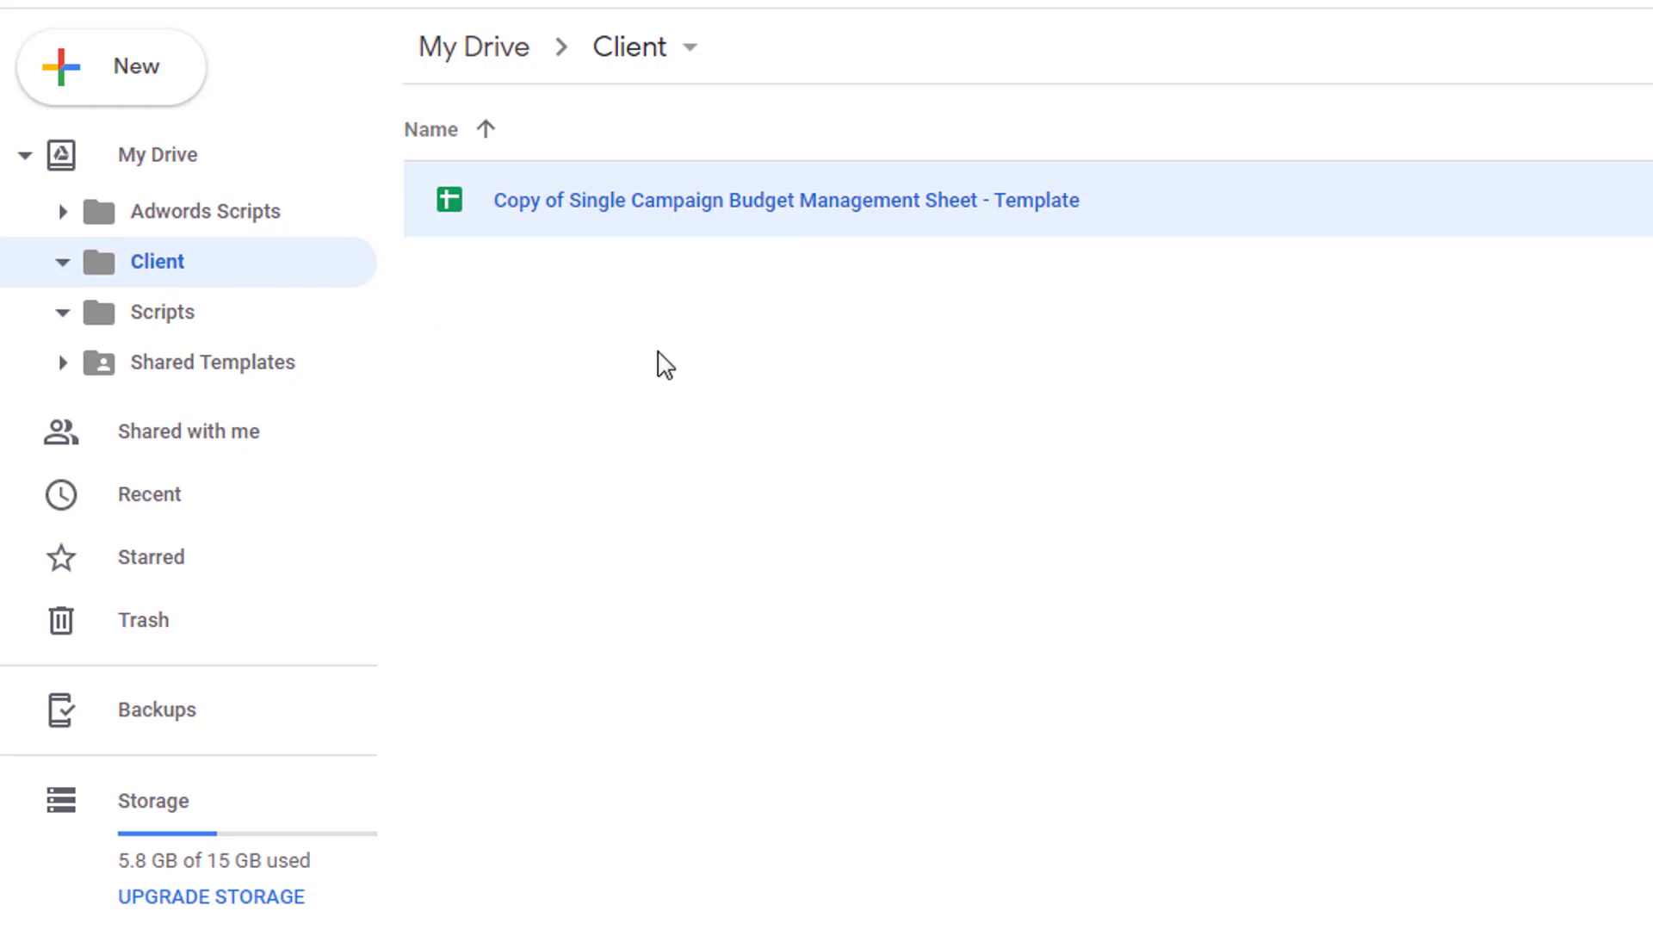
- Create a new folder named Myself inside the Client folder
{"action": "right_click", "coordinate": [582, 343]}
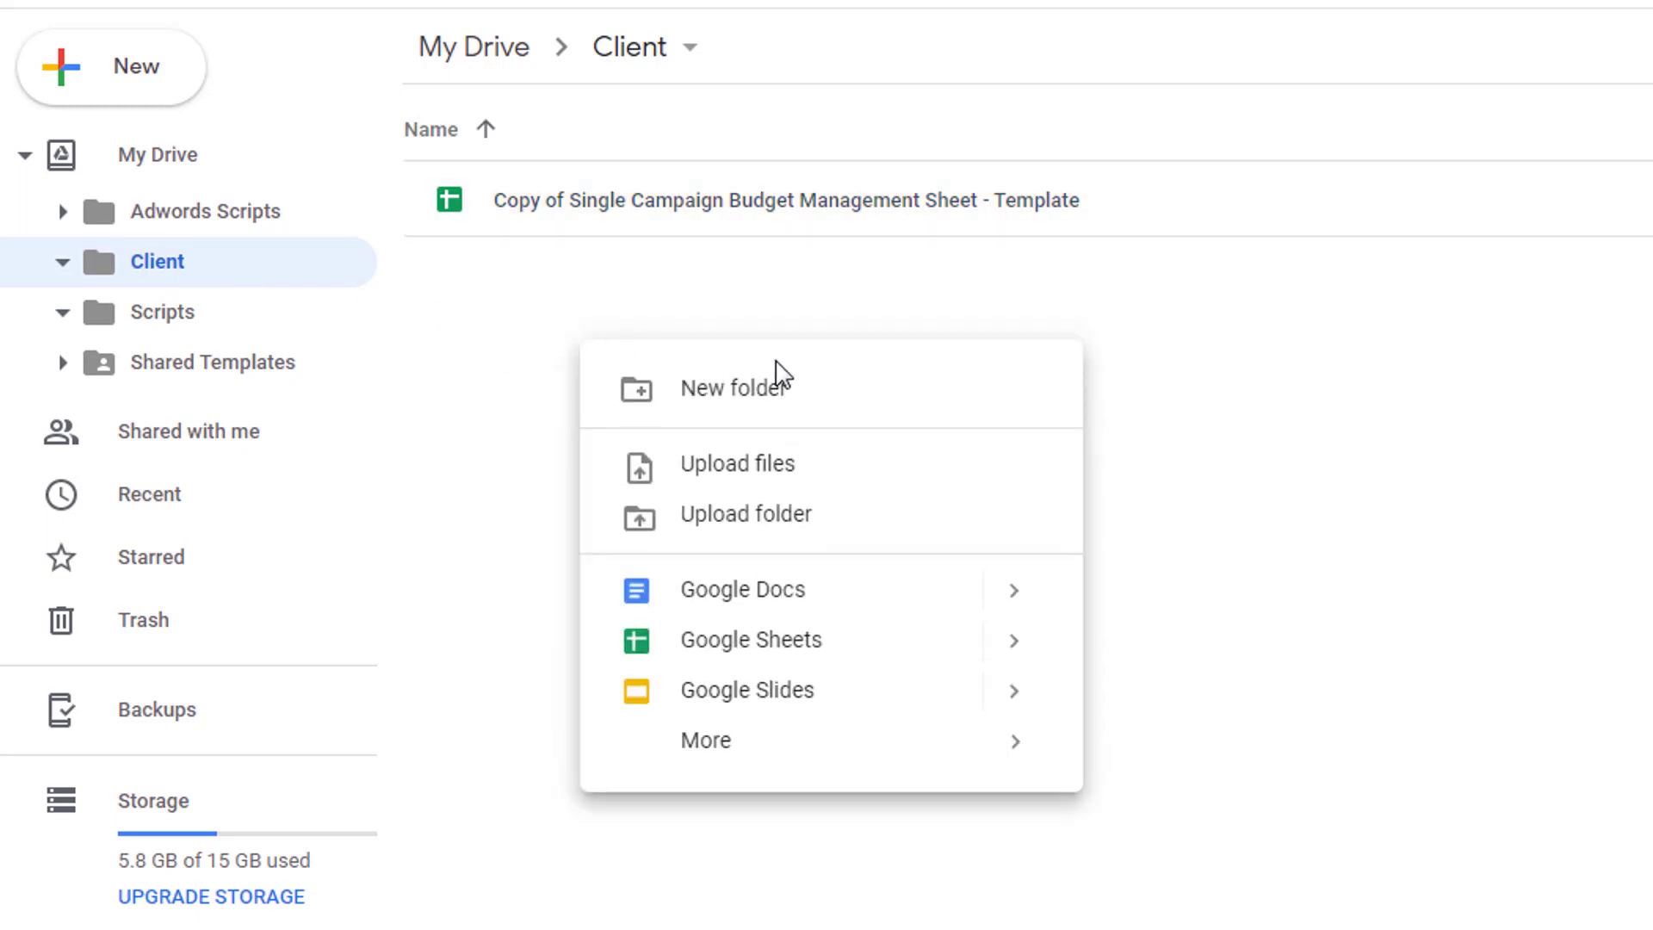
{"action": "left_click", "coordinate": [779, 389]}
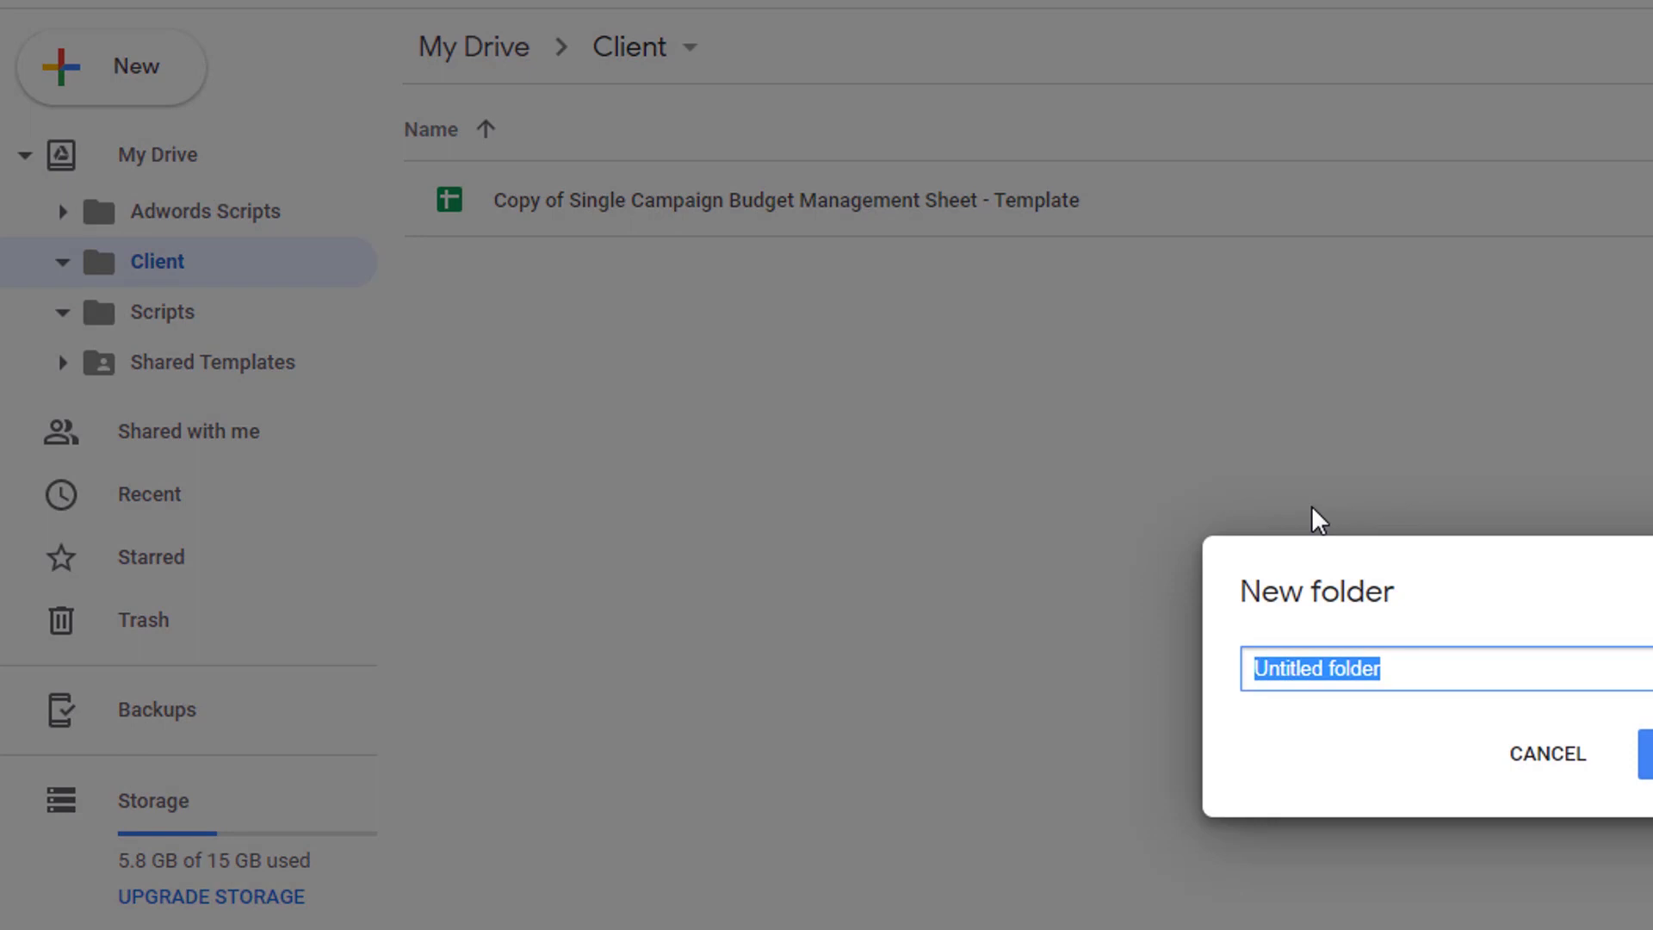
{"action": "type", "text": "Myself"}
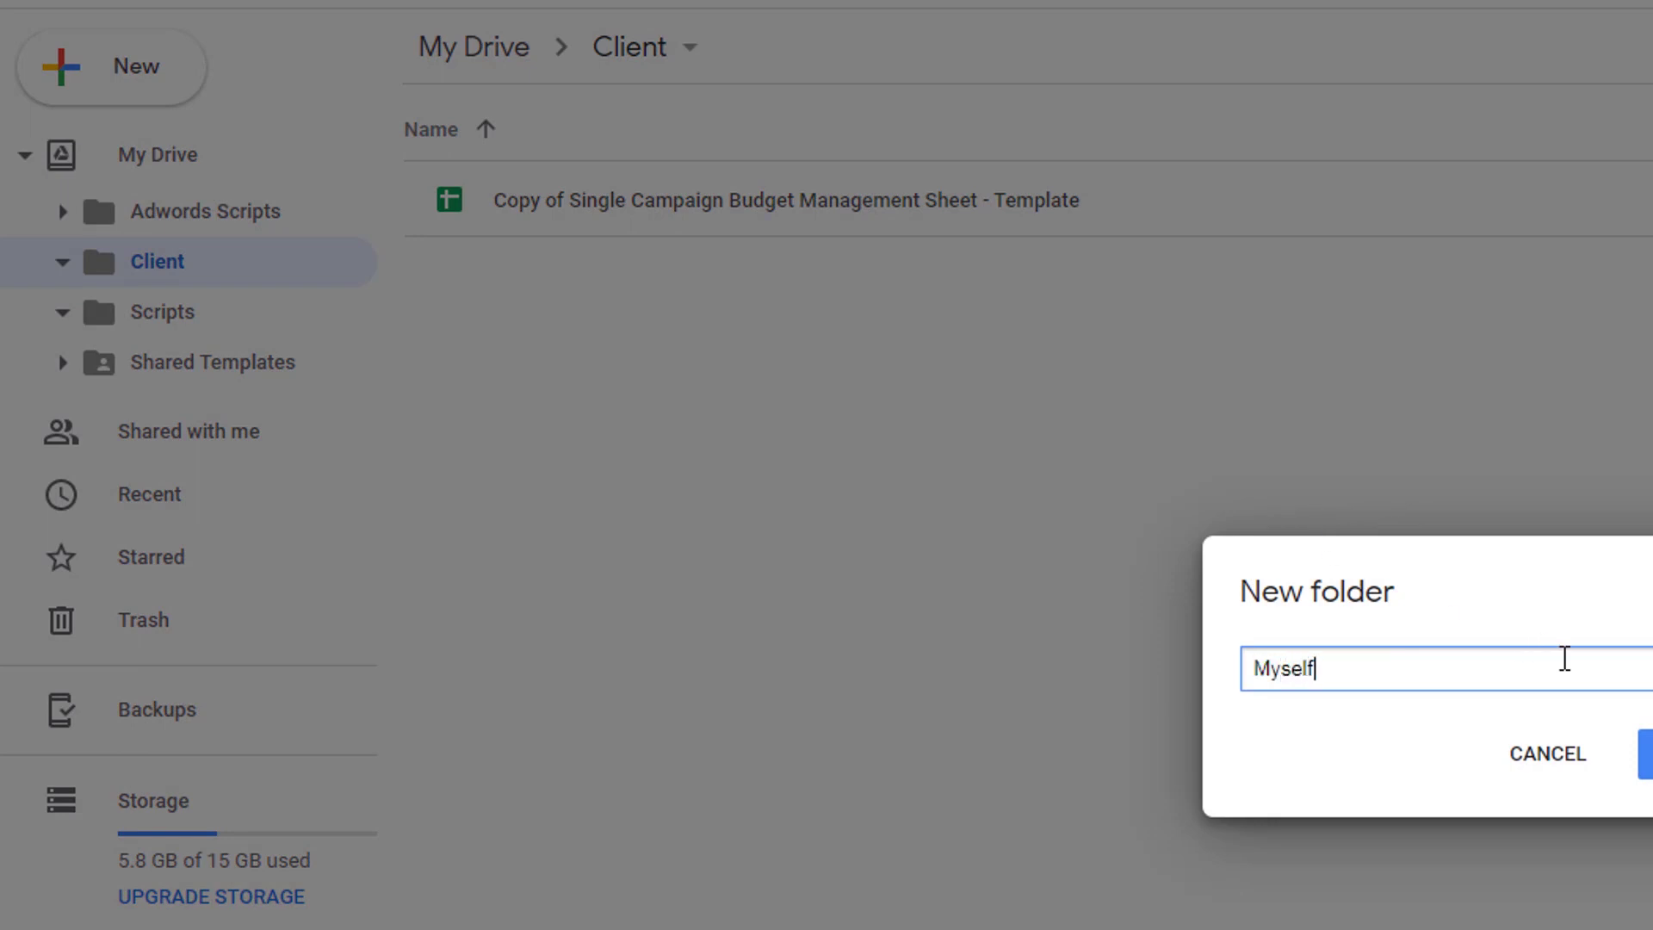
{"action": "left_click", "coordinate": [1644, 754]}
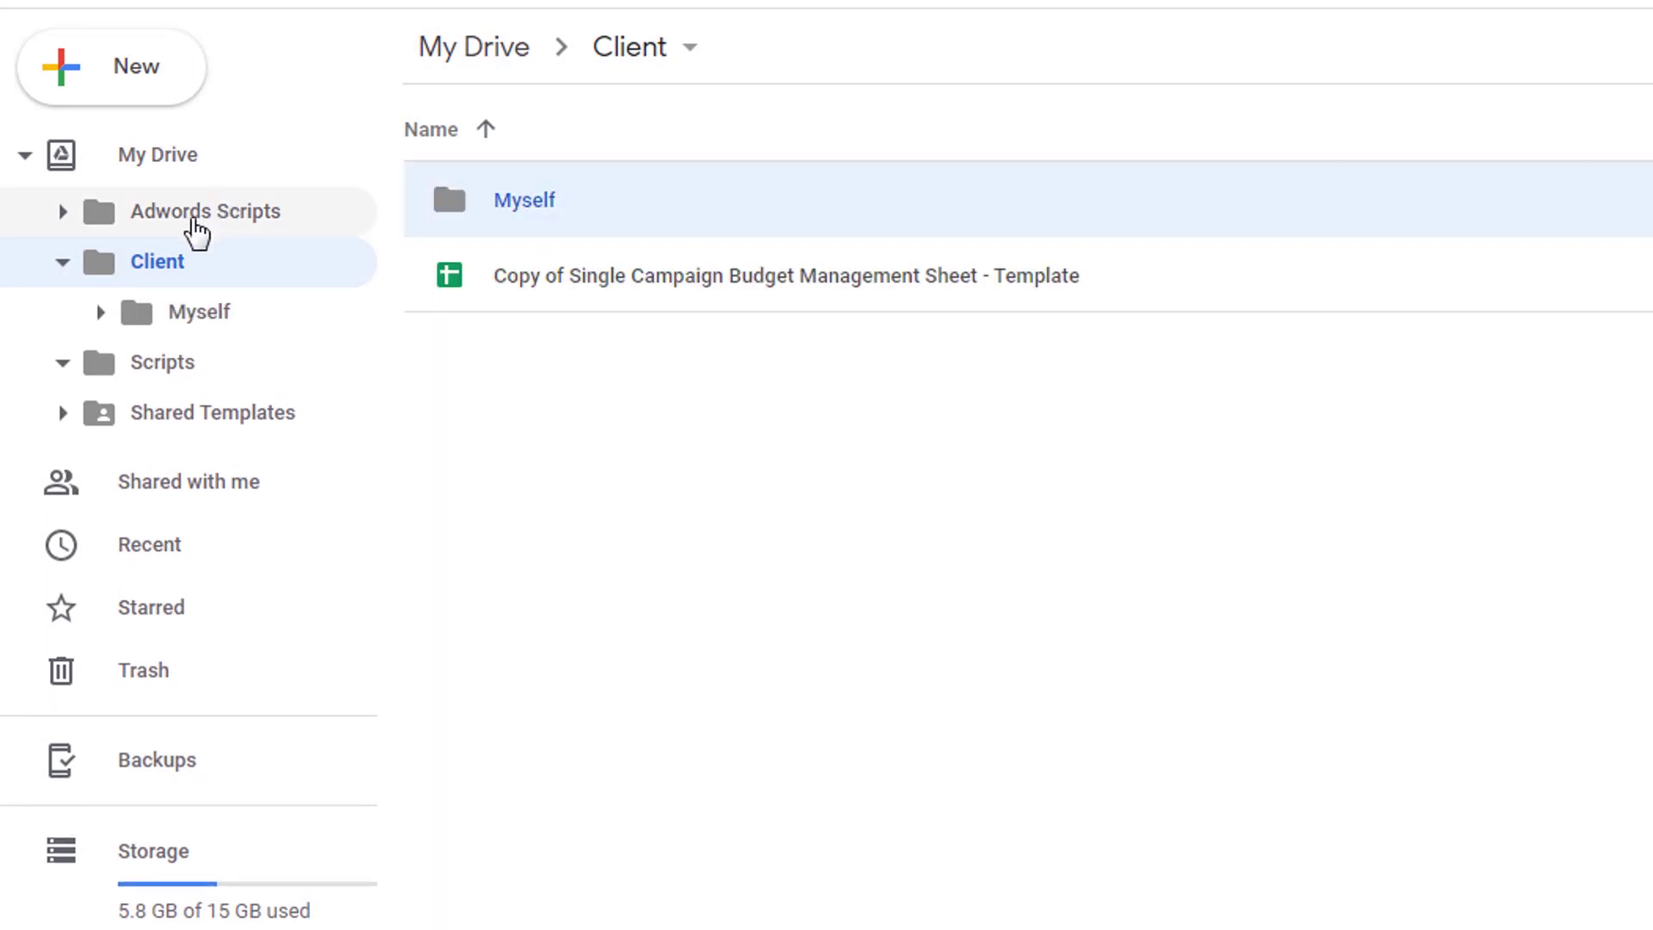
- Move the copied budget sheet into Myself and open that folder
{"action": "left_click", "coordinate": [662, 293]}
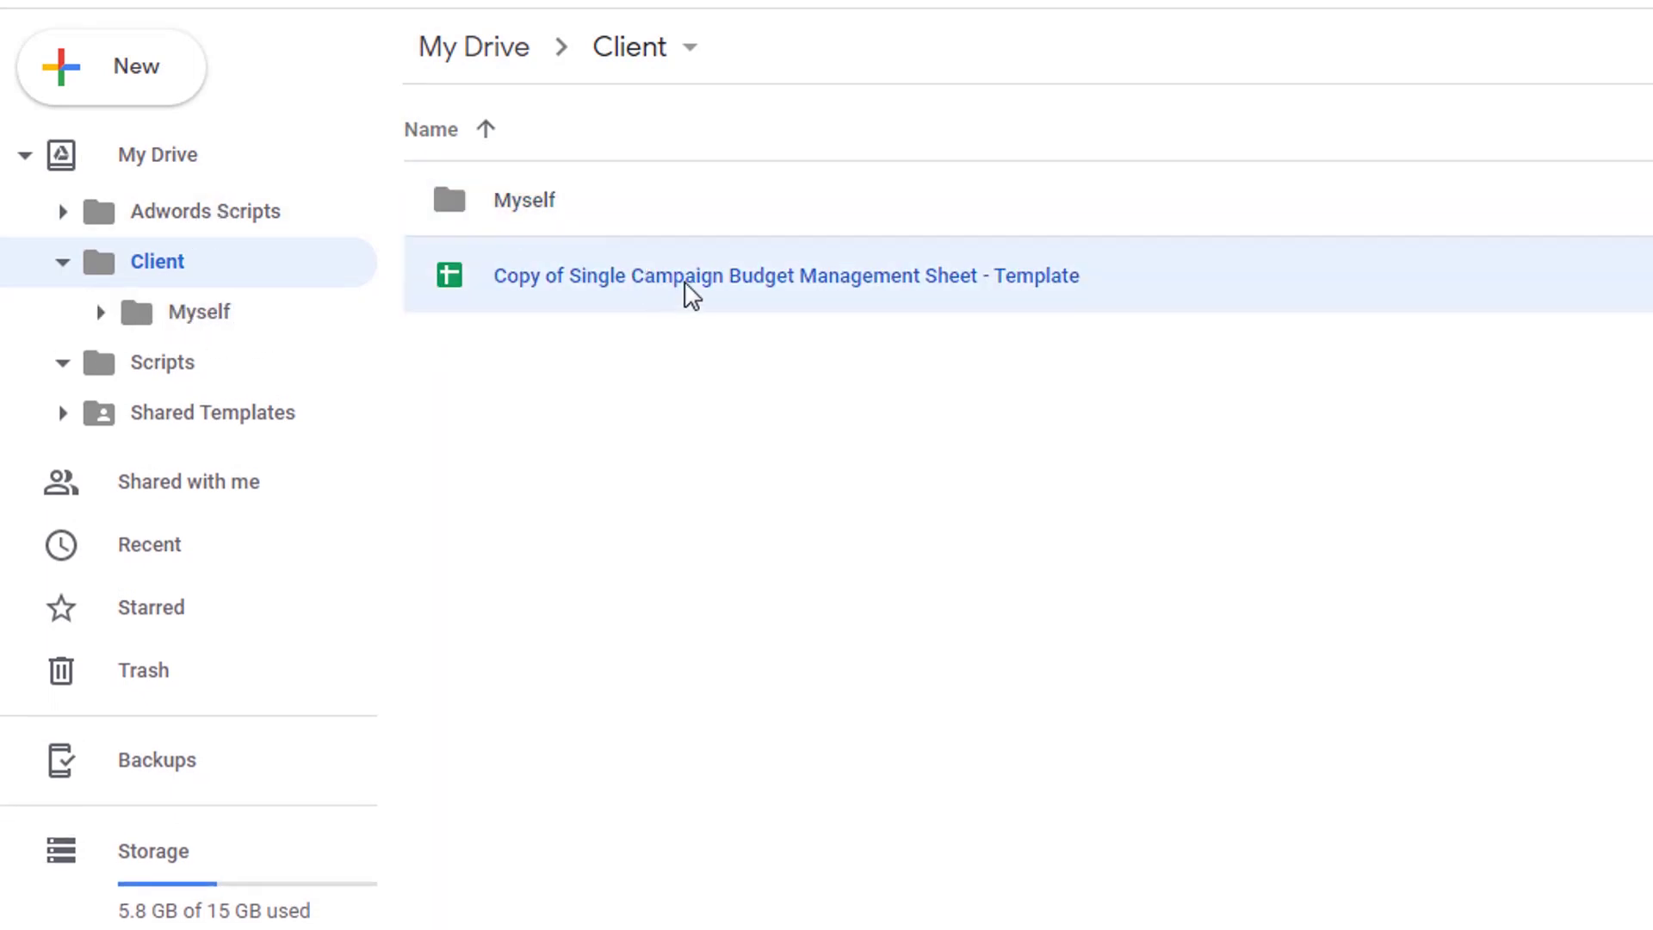
{"action": "left_click_drag", "start_coordinate": [686, 295], "coordinate": [637, 239]}
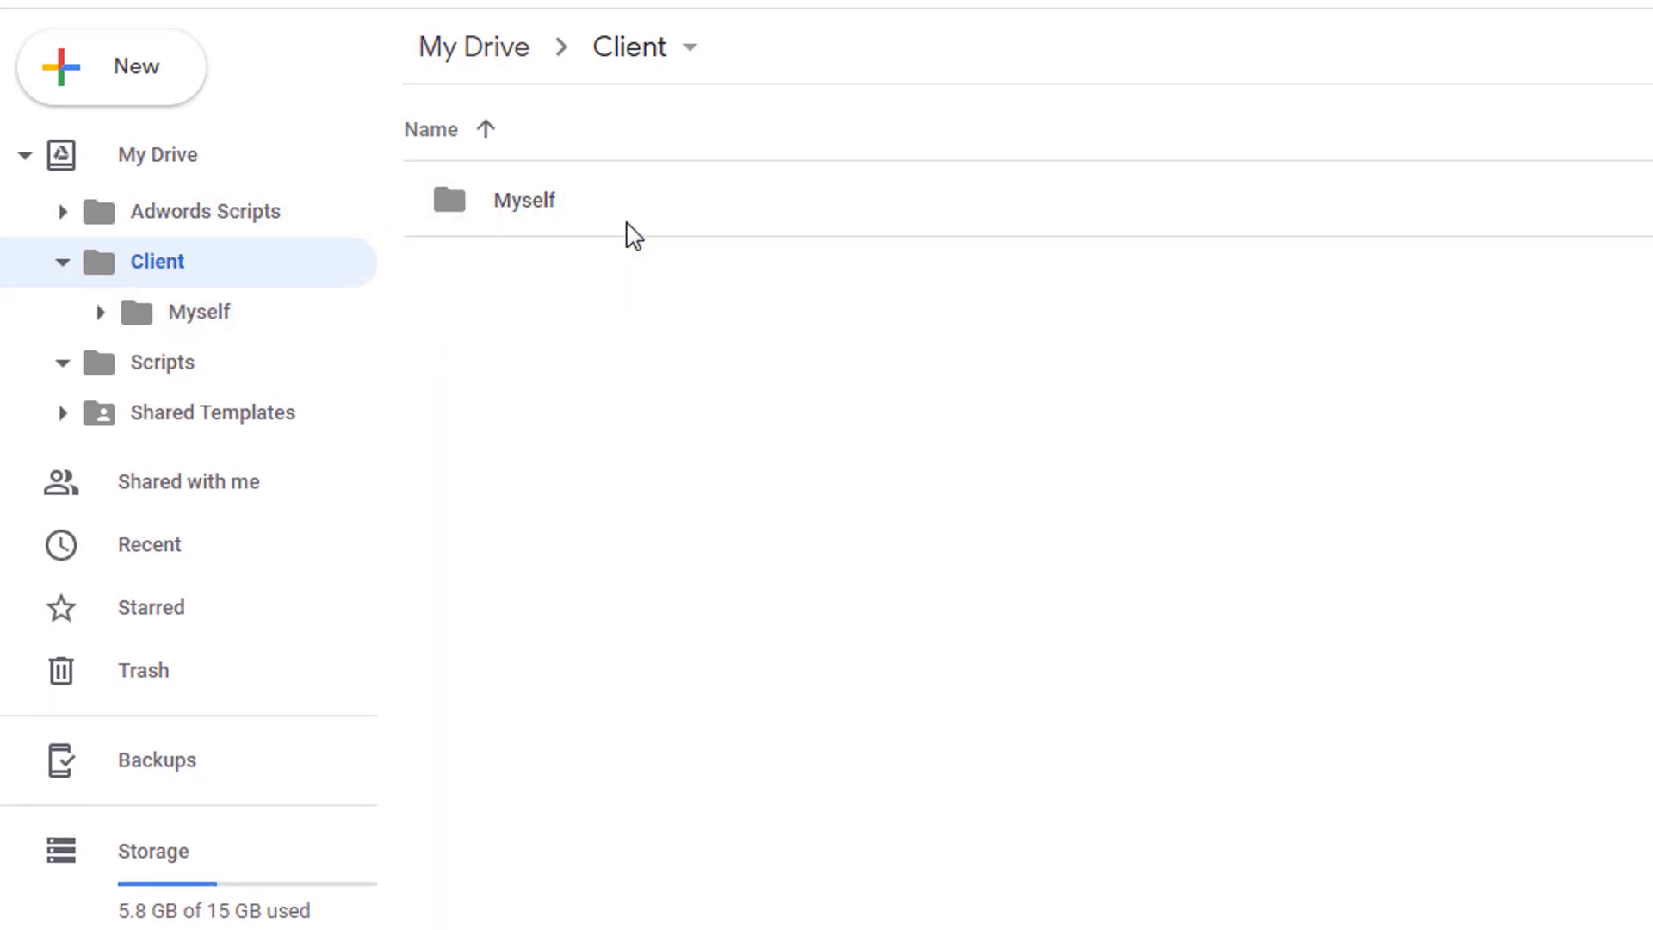
{"action": "double_click", "coordinate": [594, 221]}
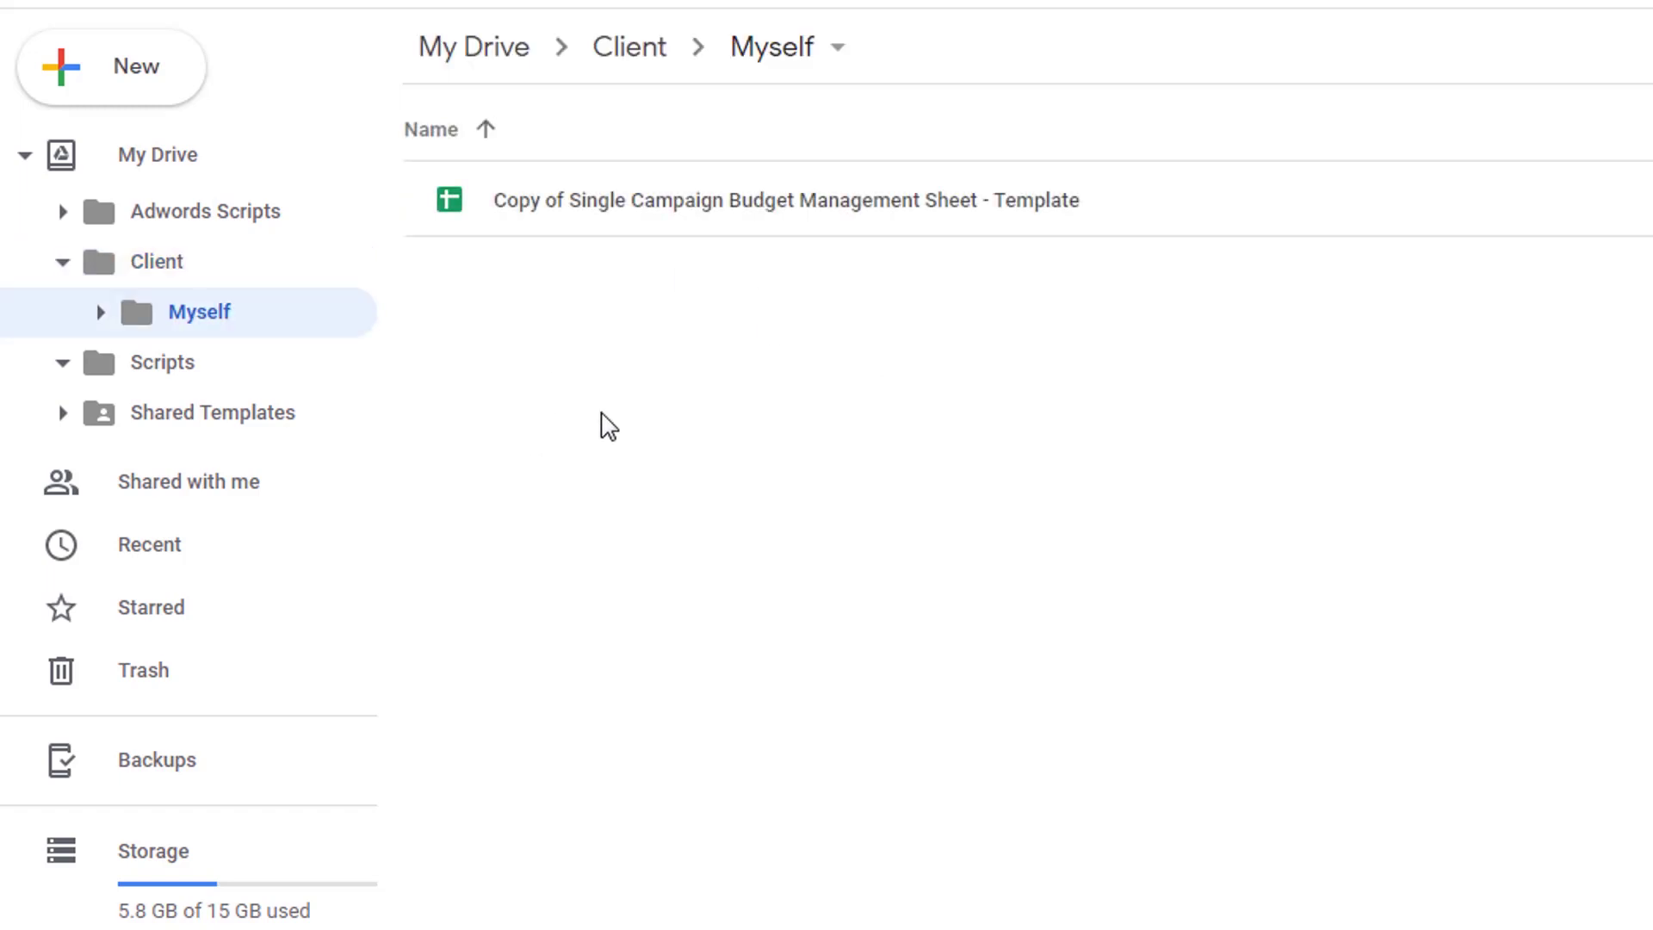
{"action": "left_click", "coordinate": [720, 220]}
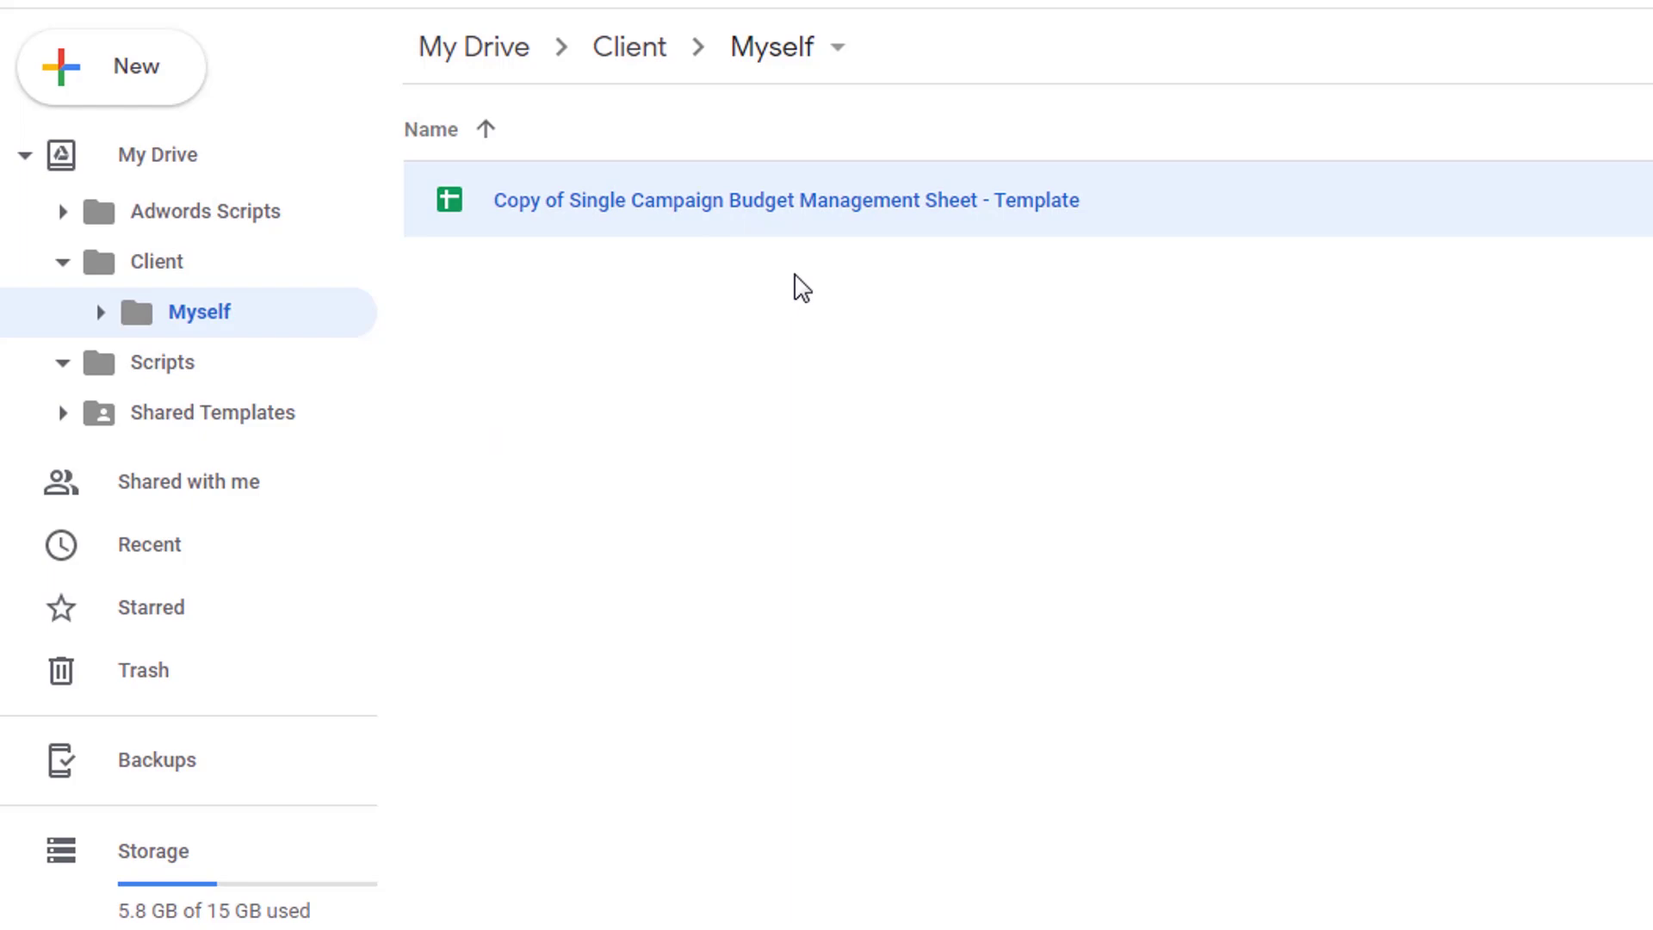
- Rename the copy 'Single Campaign Budget Management Sheet - Me' and open it in Sheets
{"action": "right_click", "coordinate": [840, 210]}
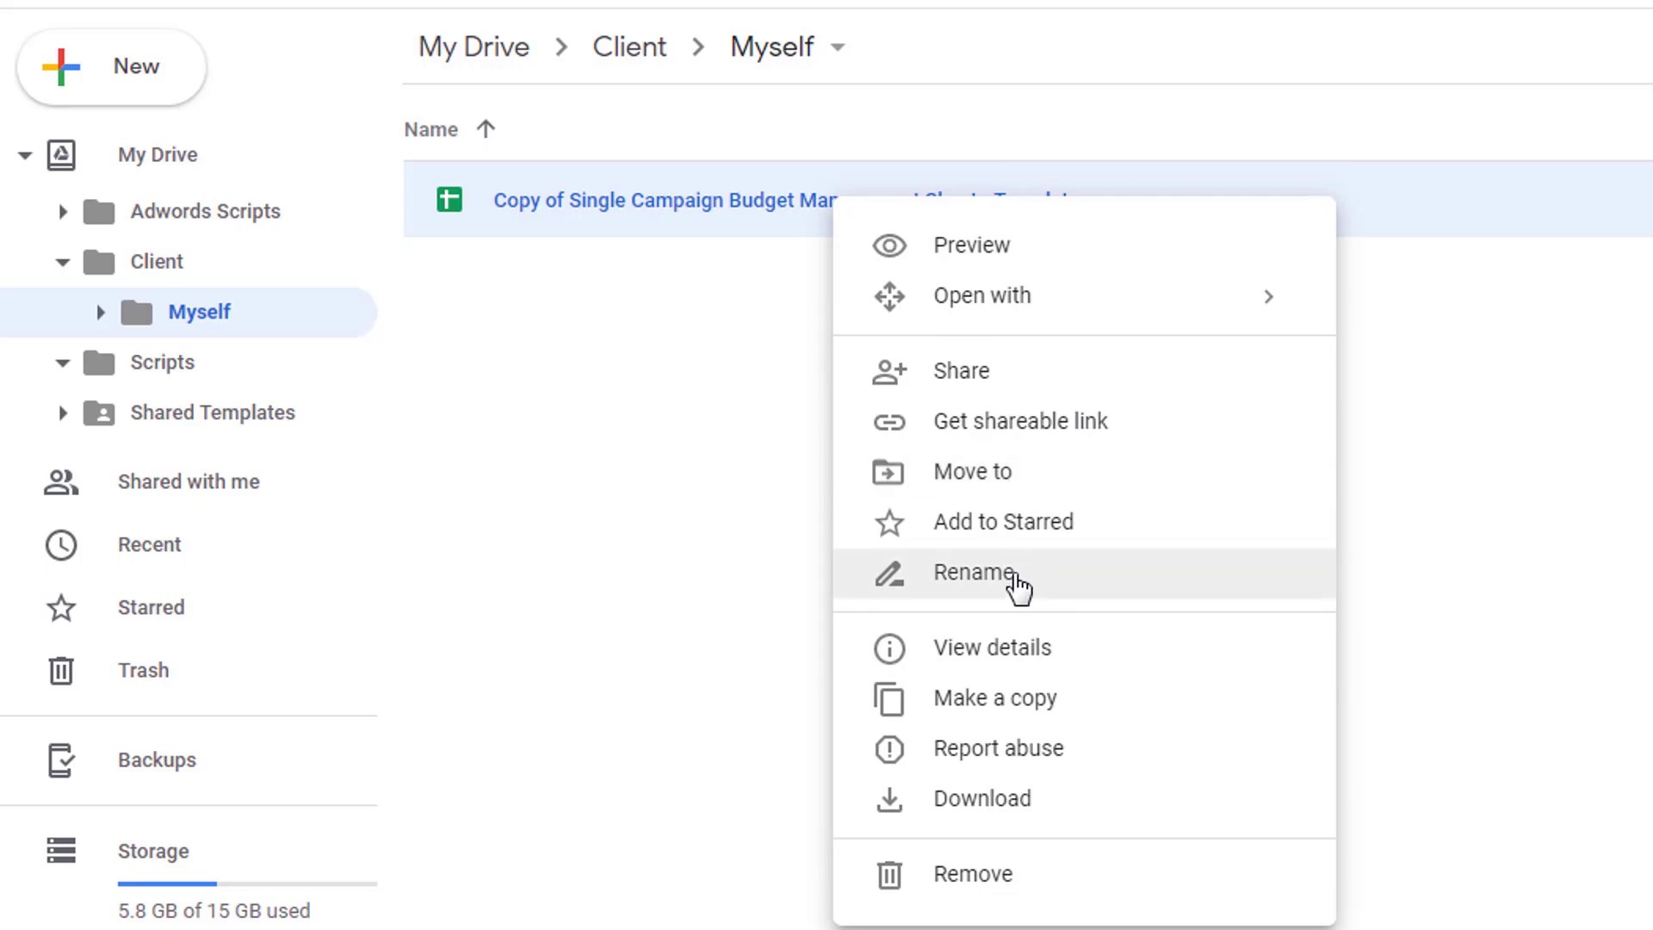
{"action": "left_click", "coordinate": [1015, 577]}
{"action": "left_click", "coordinate": [1343, 672]}
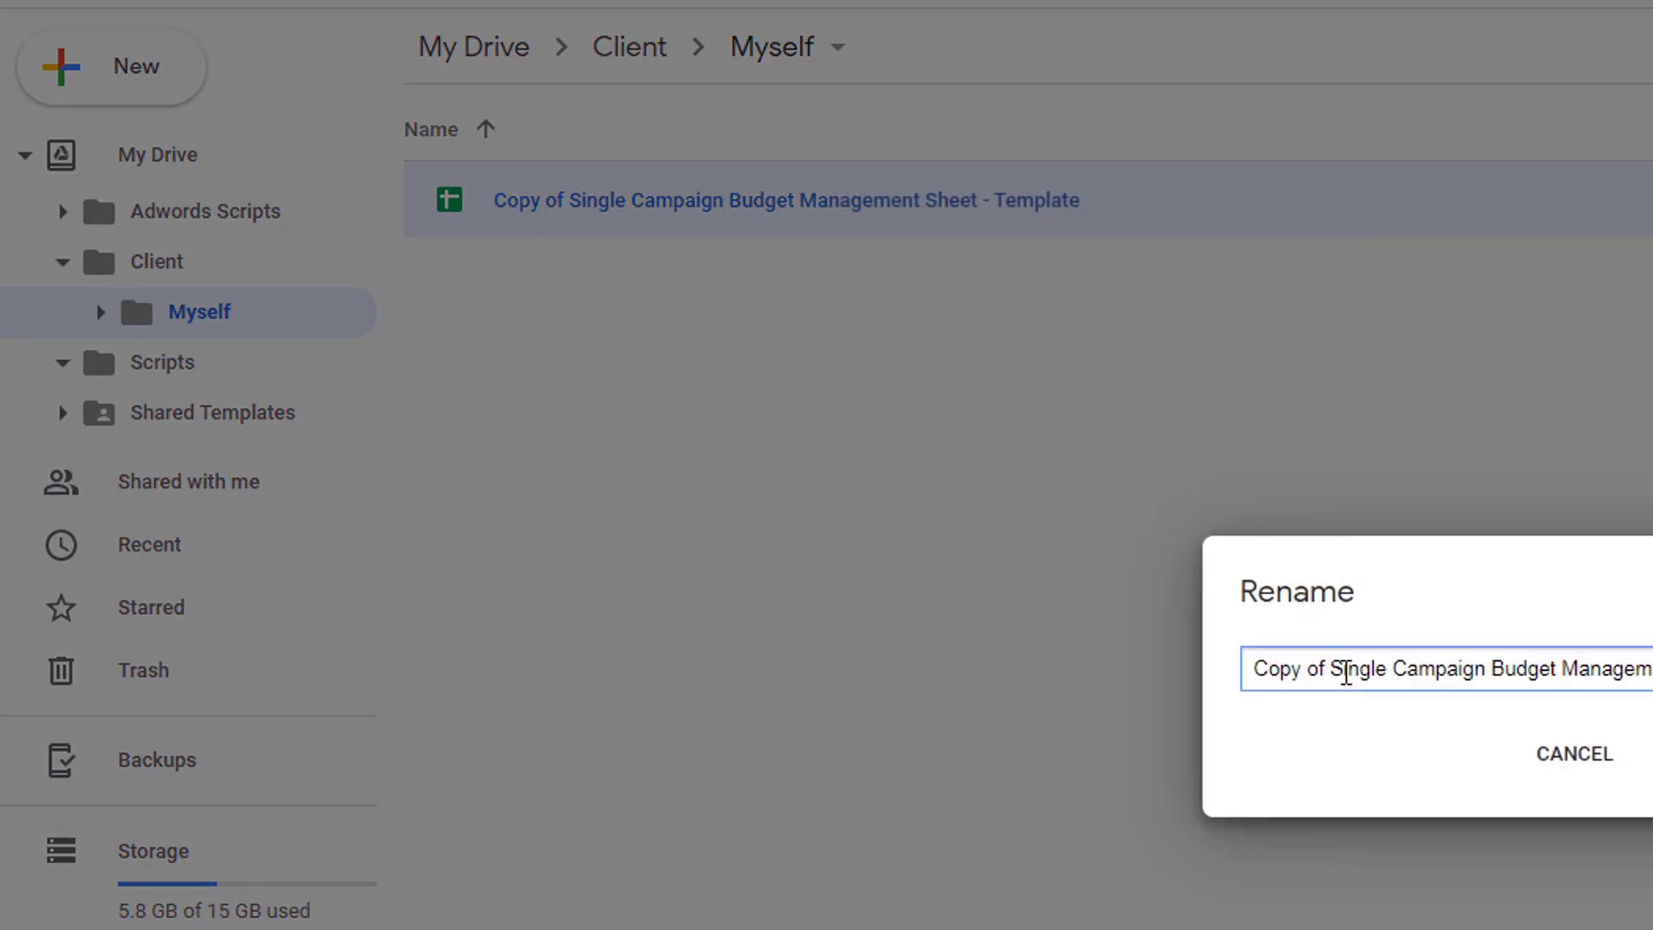
{"action": "key", "text": "BackSpace"}
{"action": "key", "text": "BackSpace"}
{"action": "key", "text": "BackSpace"}
{"action": "key", "text": "BackSpace"}
{"action": "key", "text": "BackSpace"}
{"action": "key", "text": "BackSpace"}
{"action": "key", "text": "BackSpace"}
{"action": "key", "text": "BackSpace"}
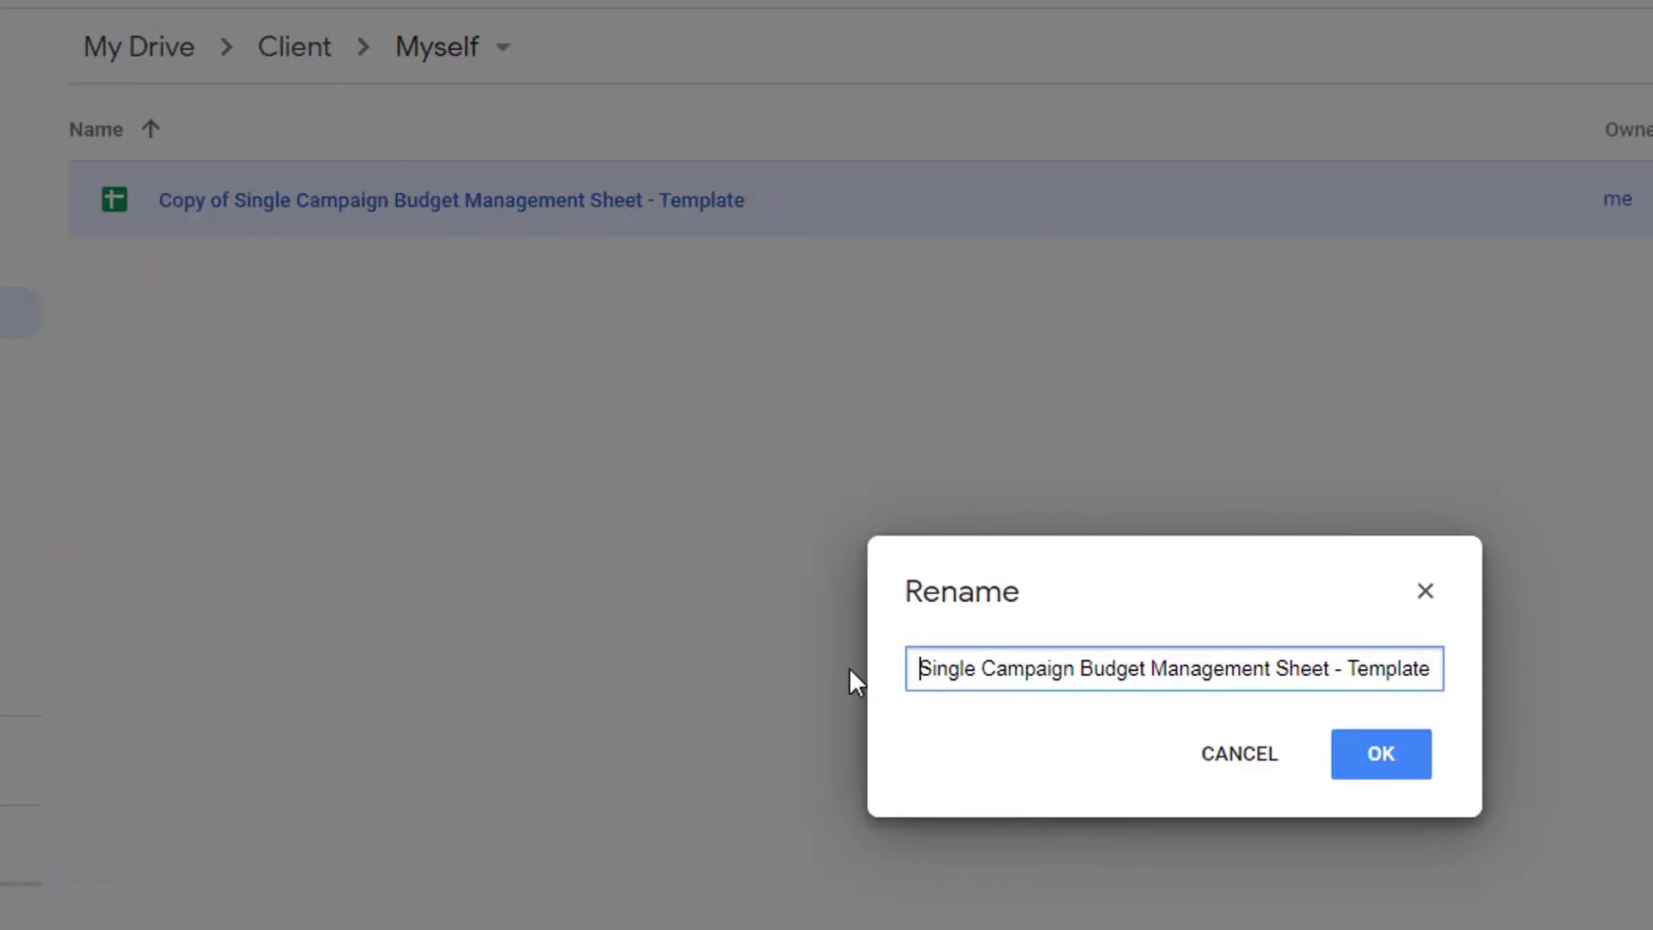
{"action": "double_click", "coordinate": [1382, 672]}
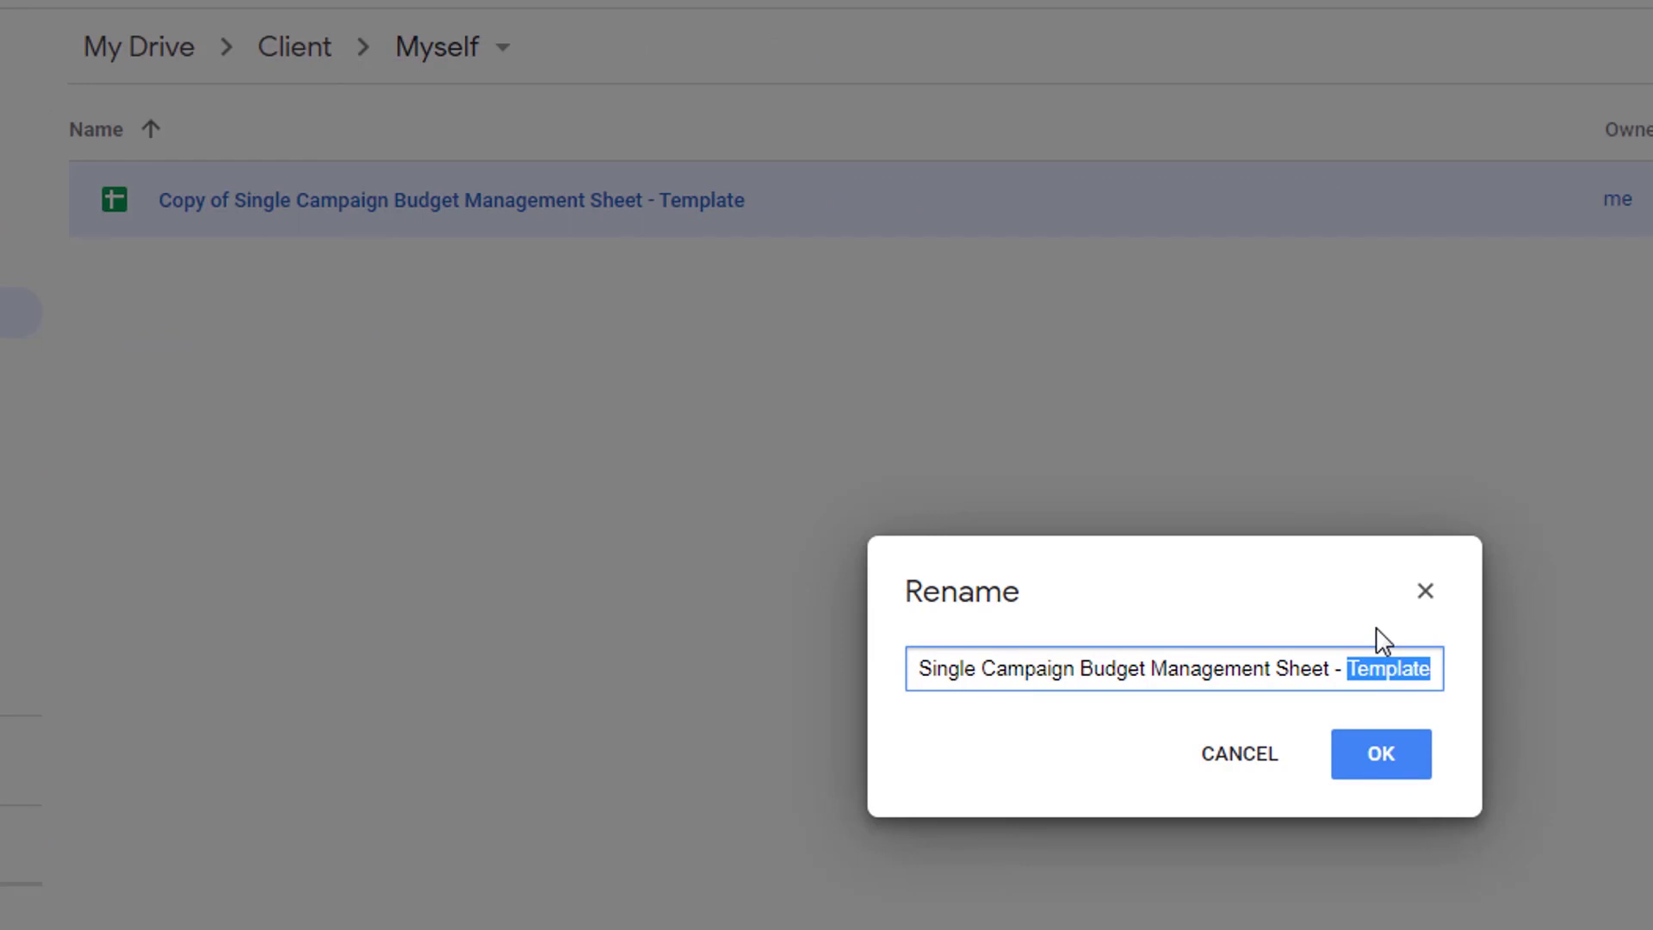
{"action": "type", "text": "Me"}
{"action": "left_click", "coordinate": [1417, 756]}
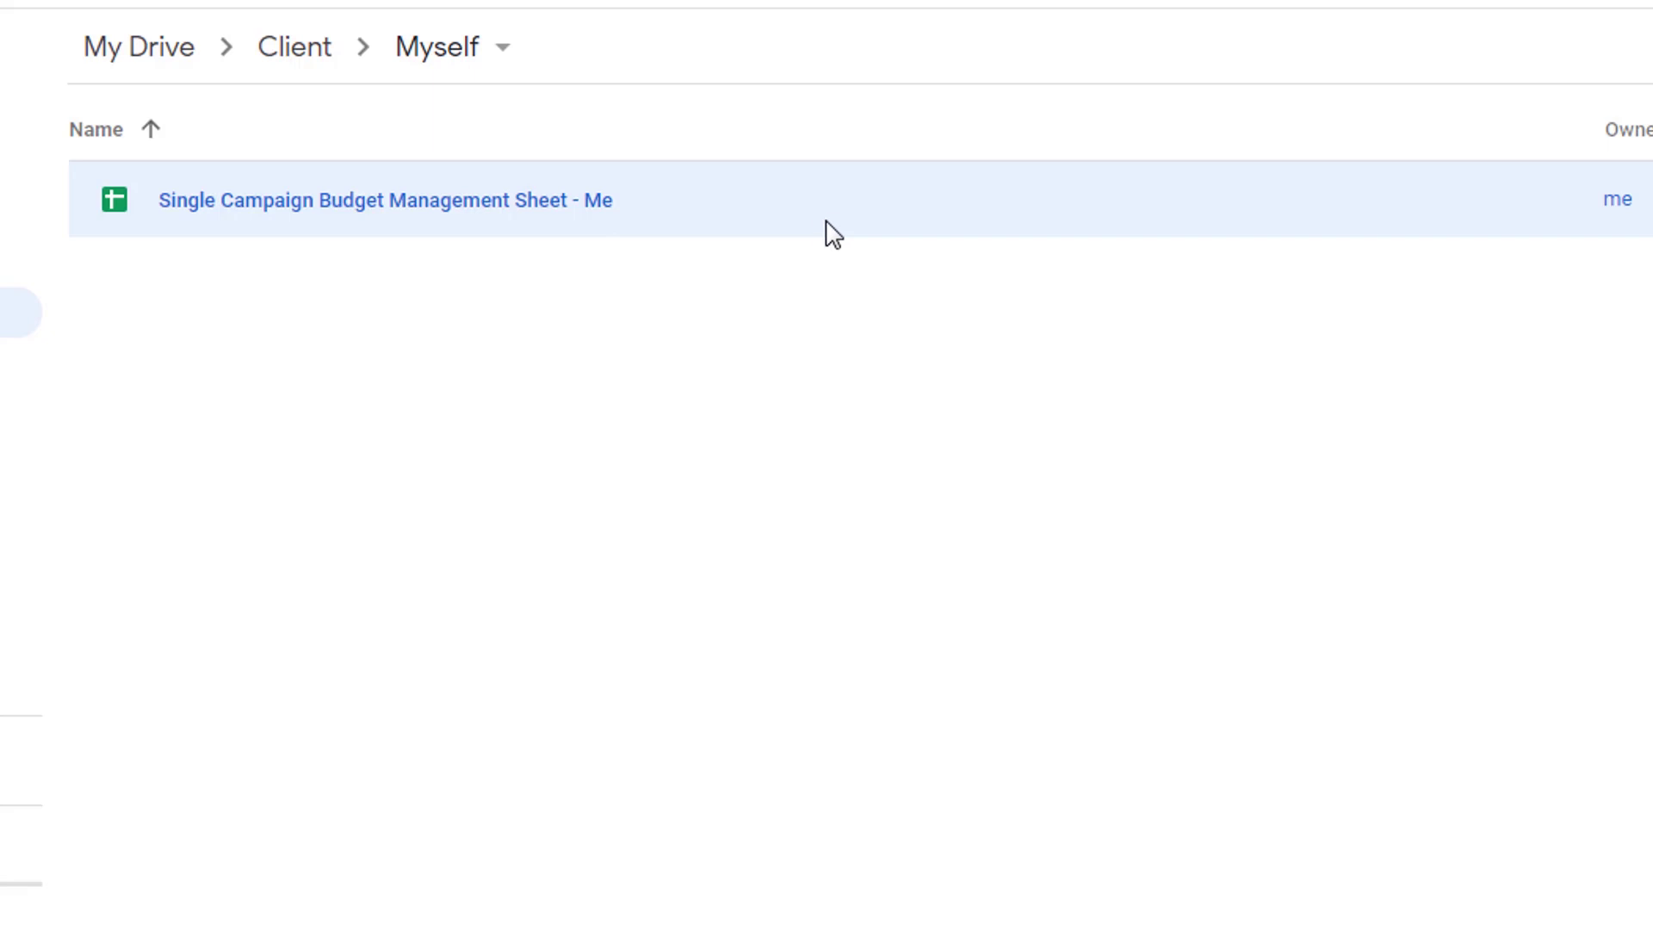
{"action": "left_click", "coordinate": [327, 284]}
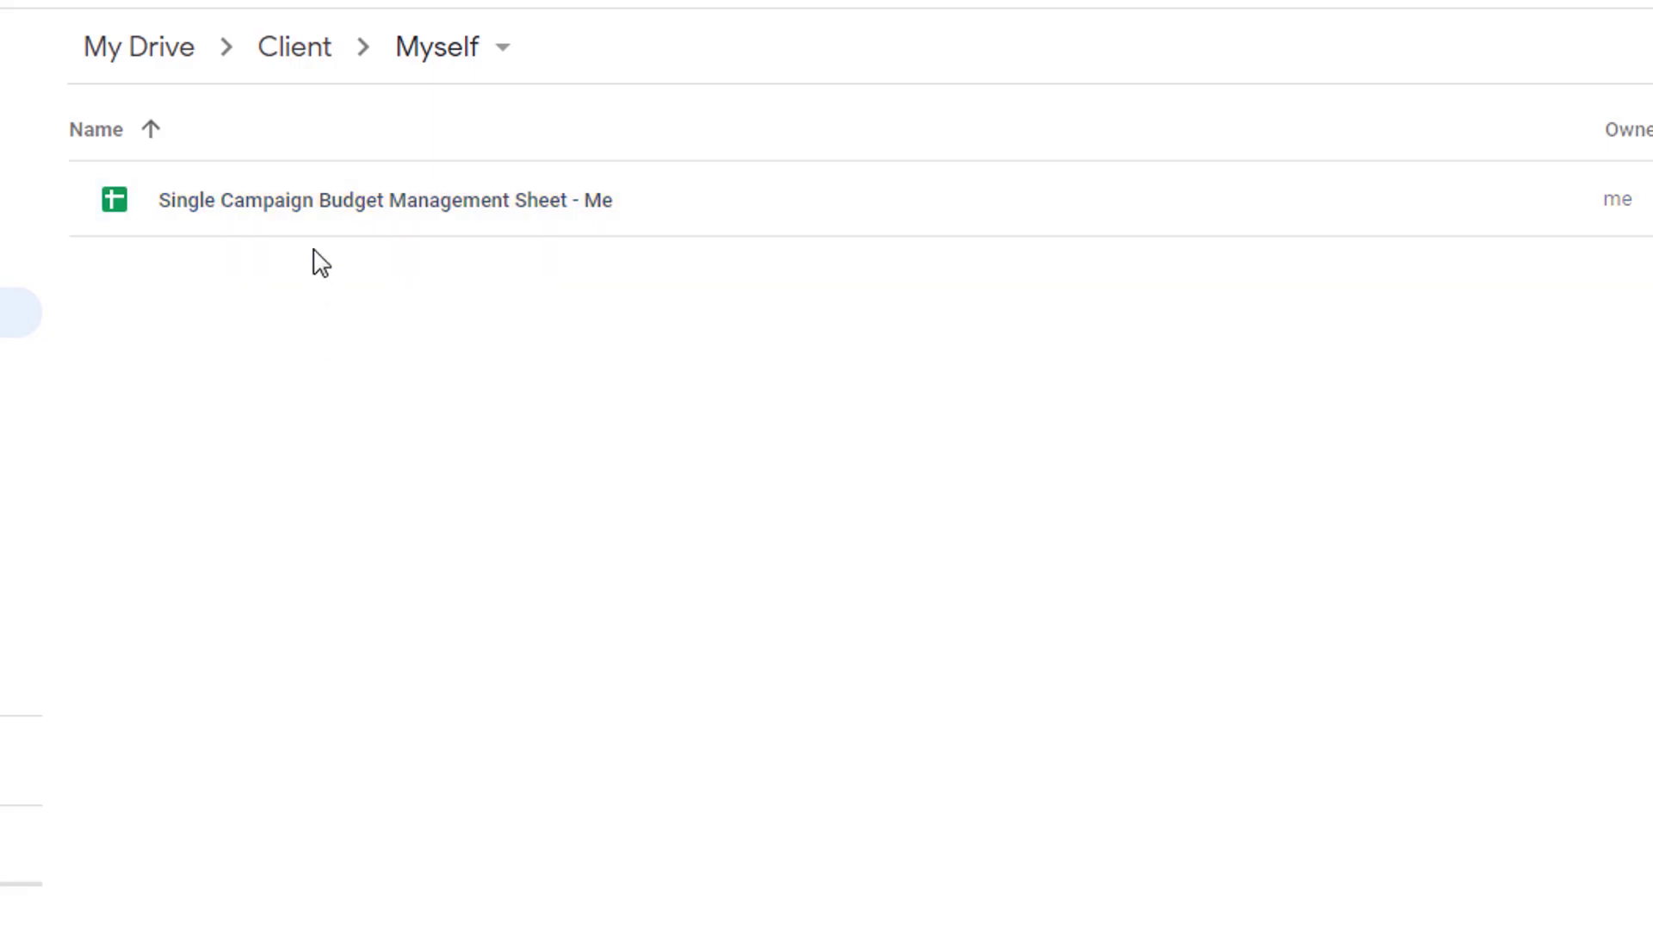
{"action": "double_click", "coordinate": [325, 231]}
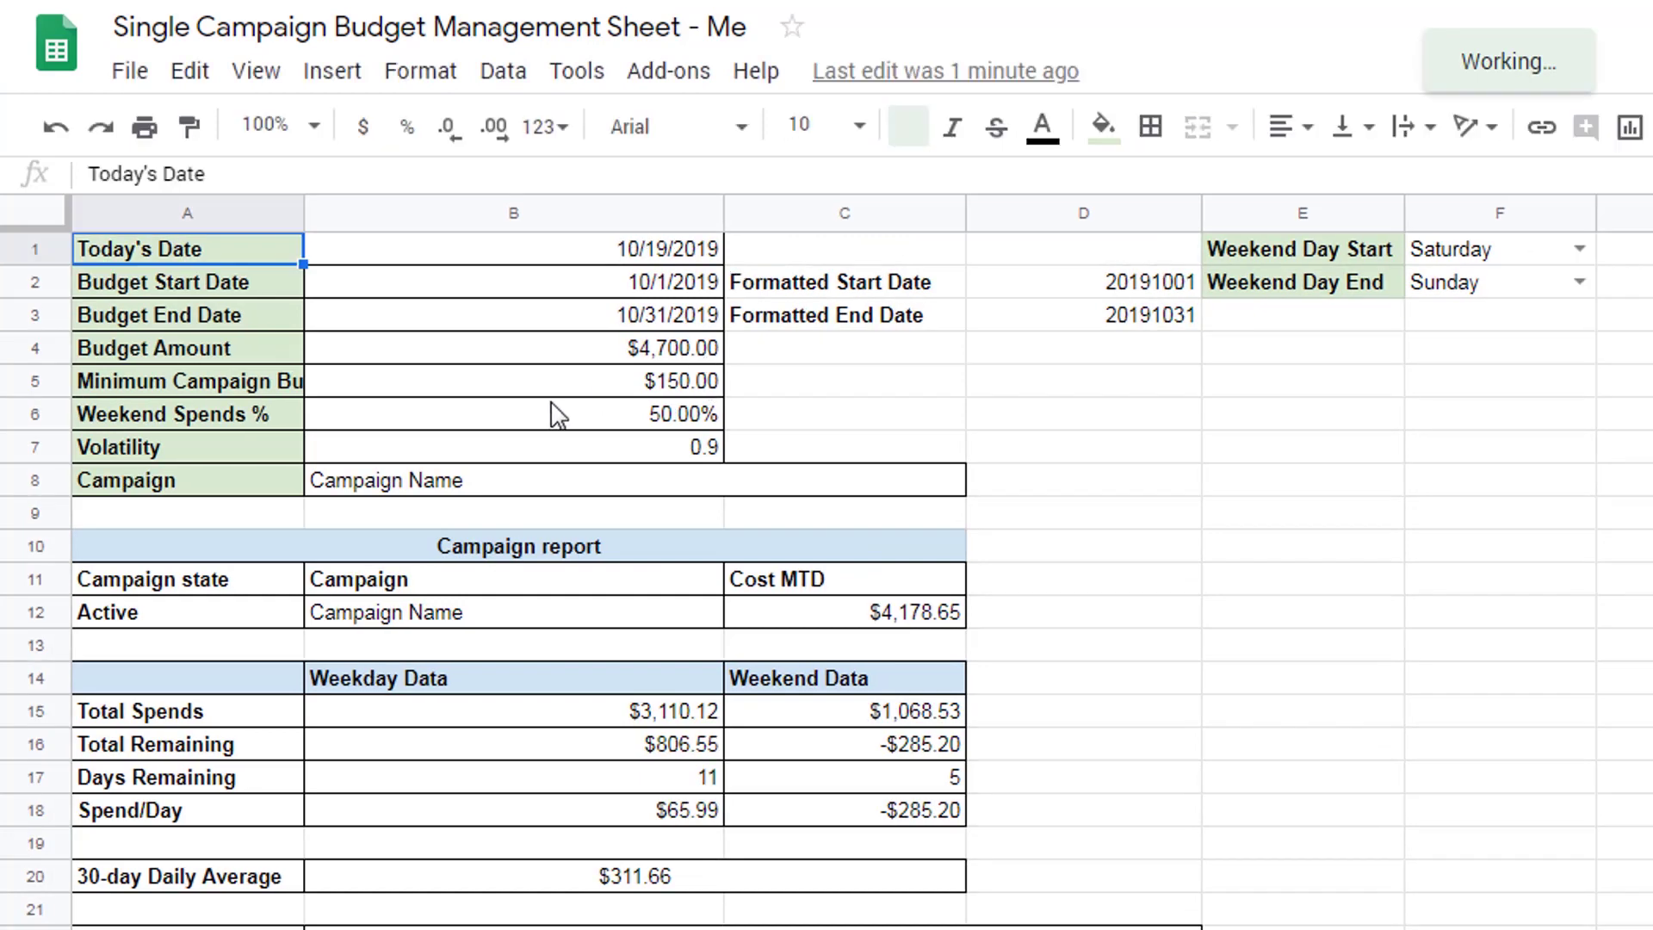
- Review the three date formulas and the Budget Amount value in the settings
{"action": "left_click", "coordinate": [642, 259]}
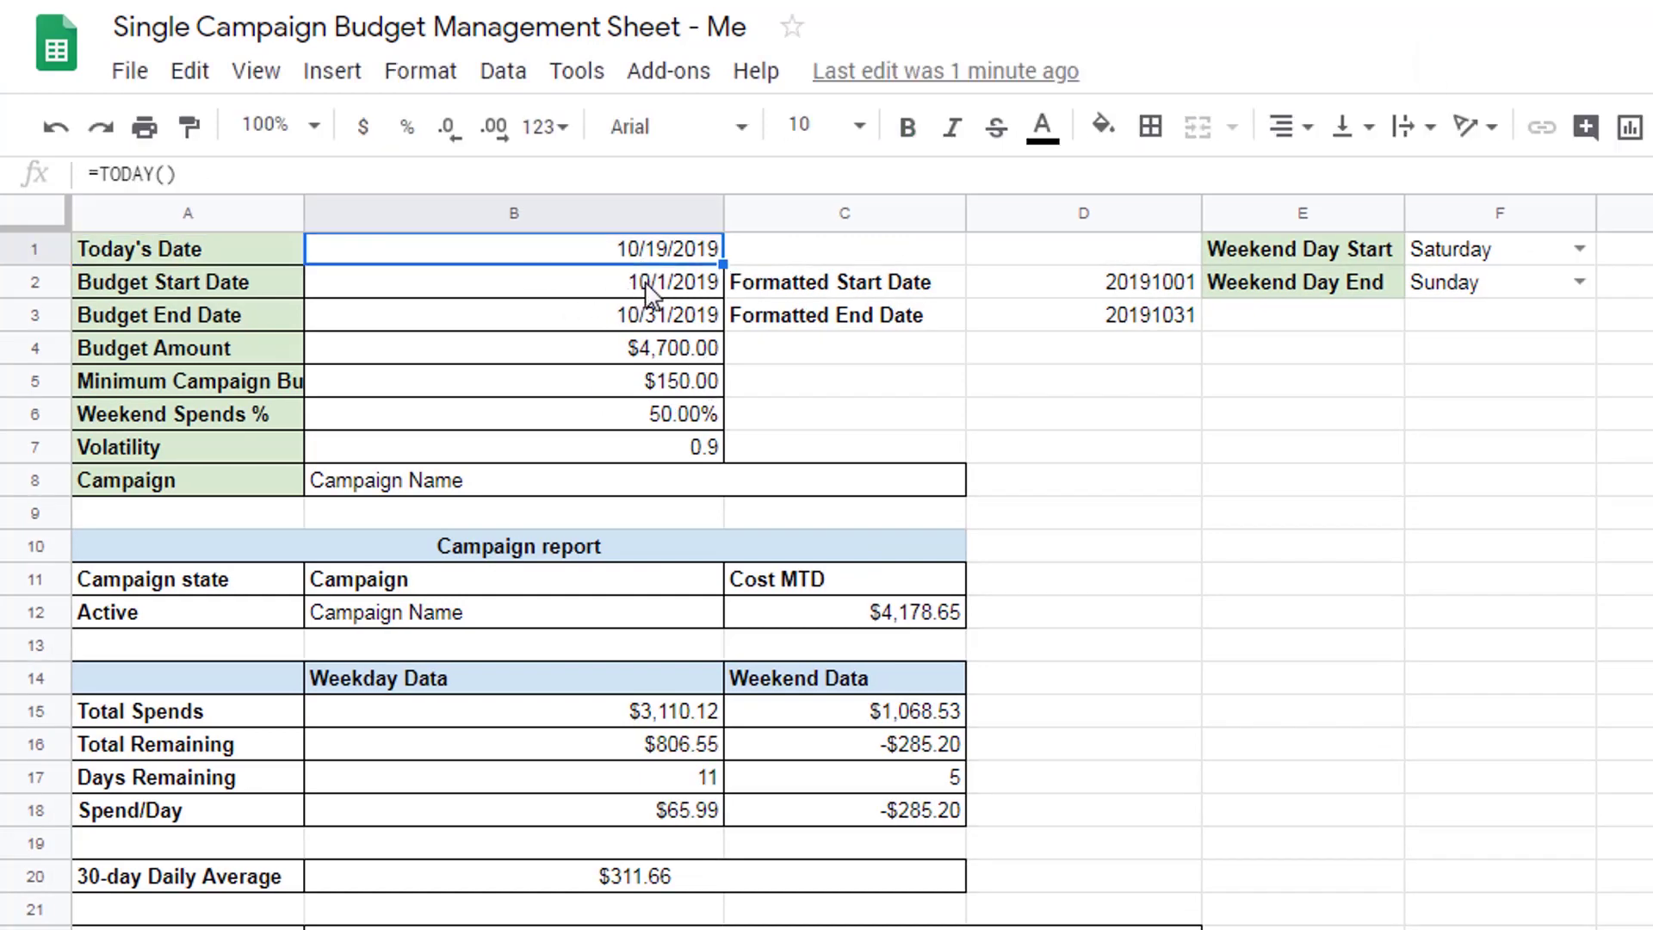
{"action": "left_click", "coordinate": [648, 293]}
{"action": "left_click", "coordinate": [648, 326]}
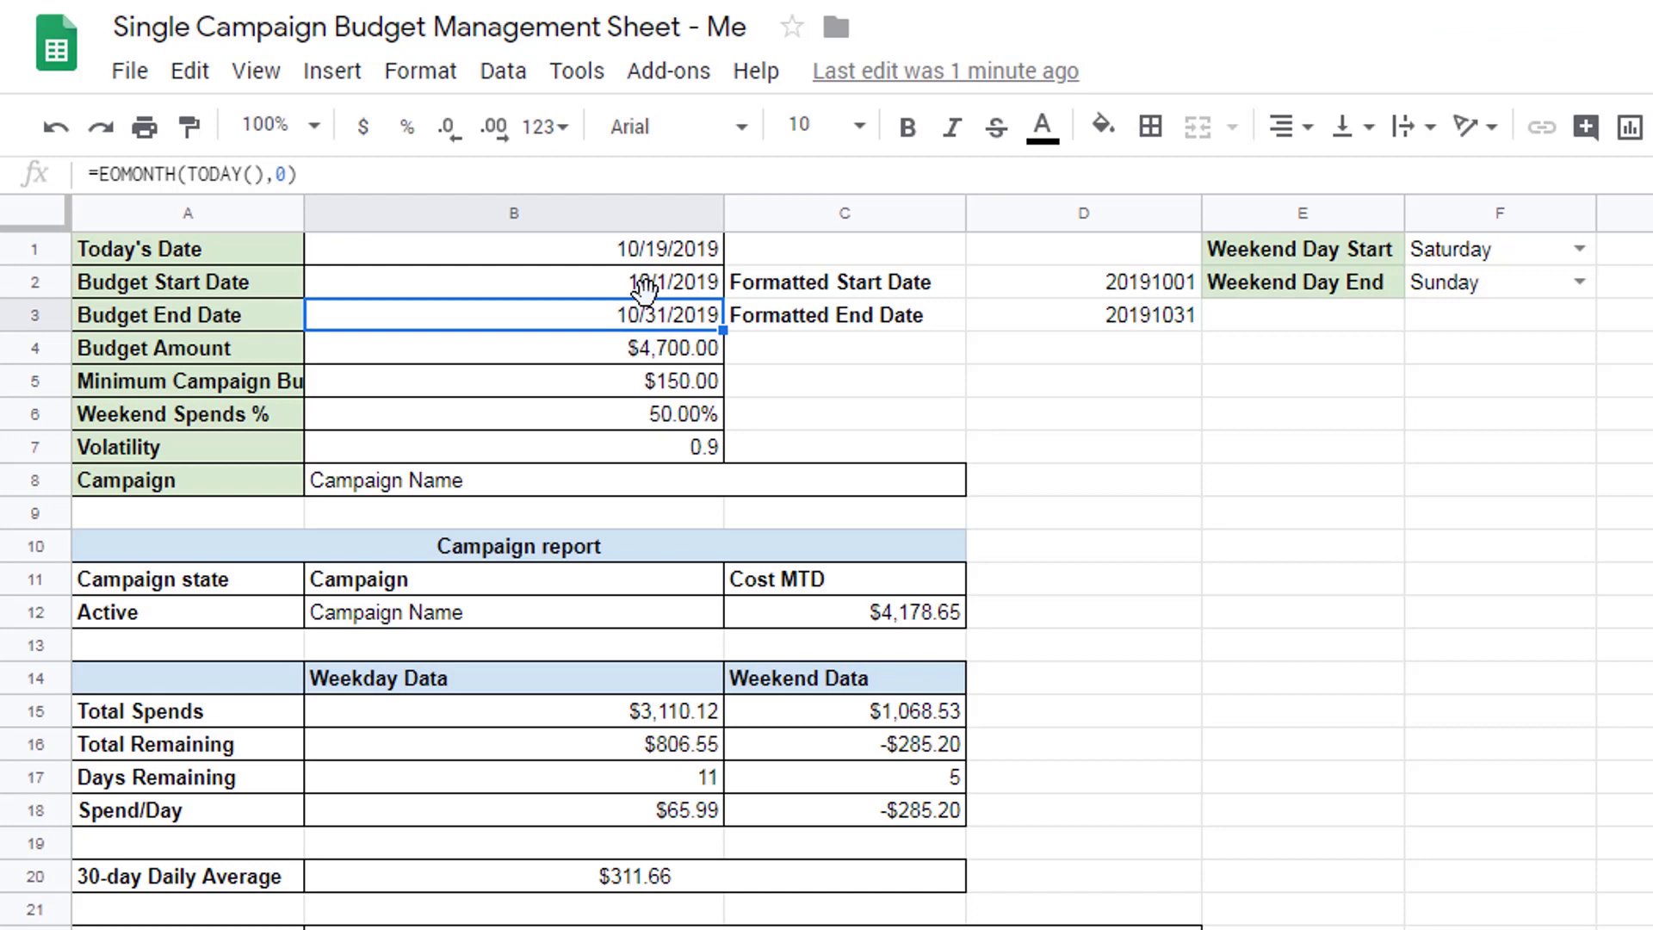
{"action": "left_click", "coordinate": [653, 288]}
{"action": "left_click", "coordinate": [661, 321]}
{"action": "left_click", "coordinate": [642, 357]}
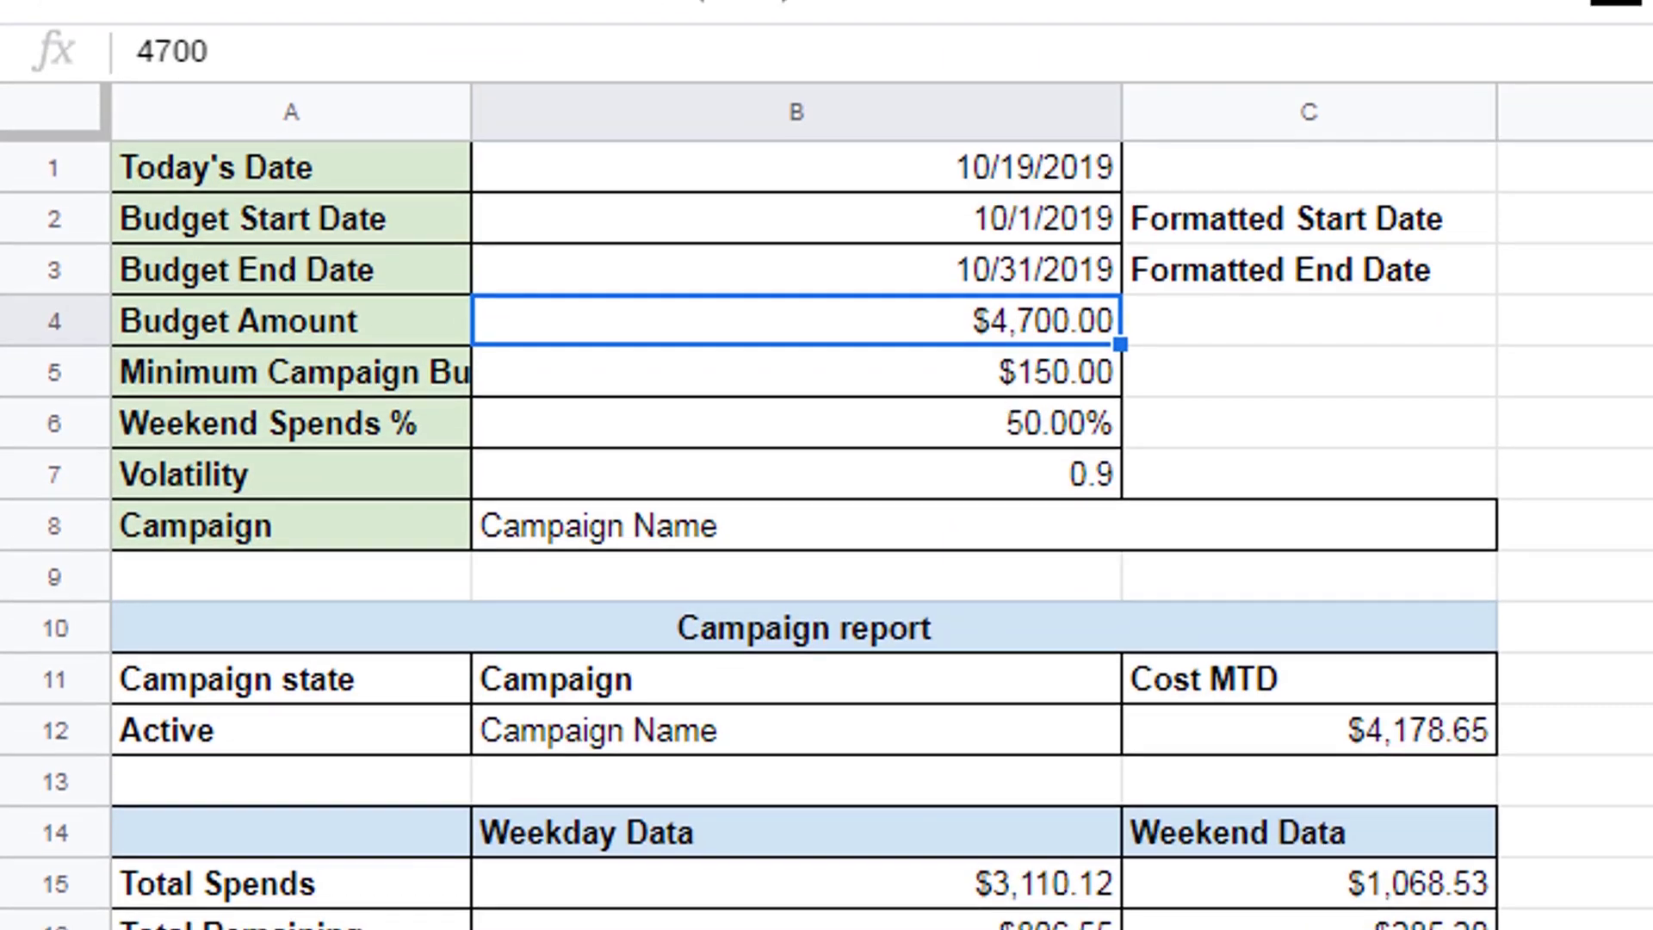
- Set the Budget Amount in B4 to $300.00, clearing a test entry from D6
{"action": "left_click", "coordinate": [1576, 386]}
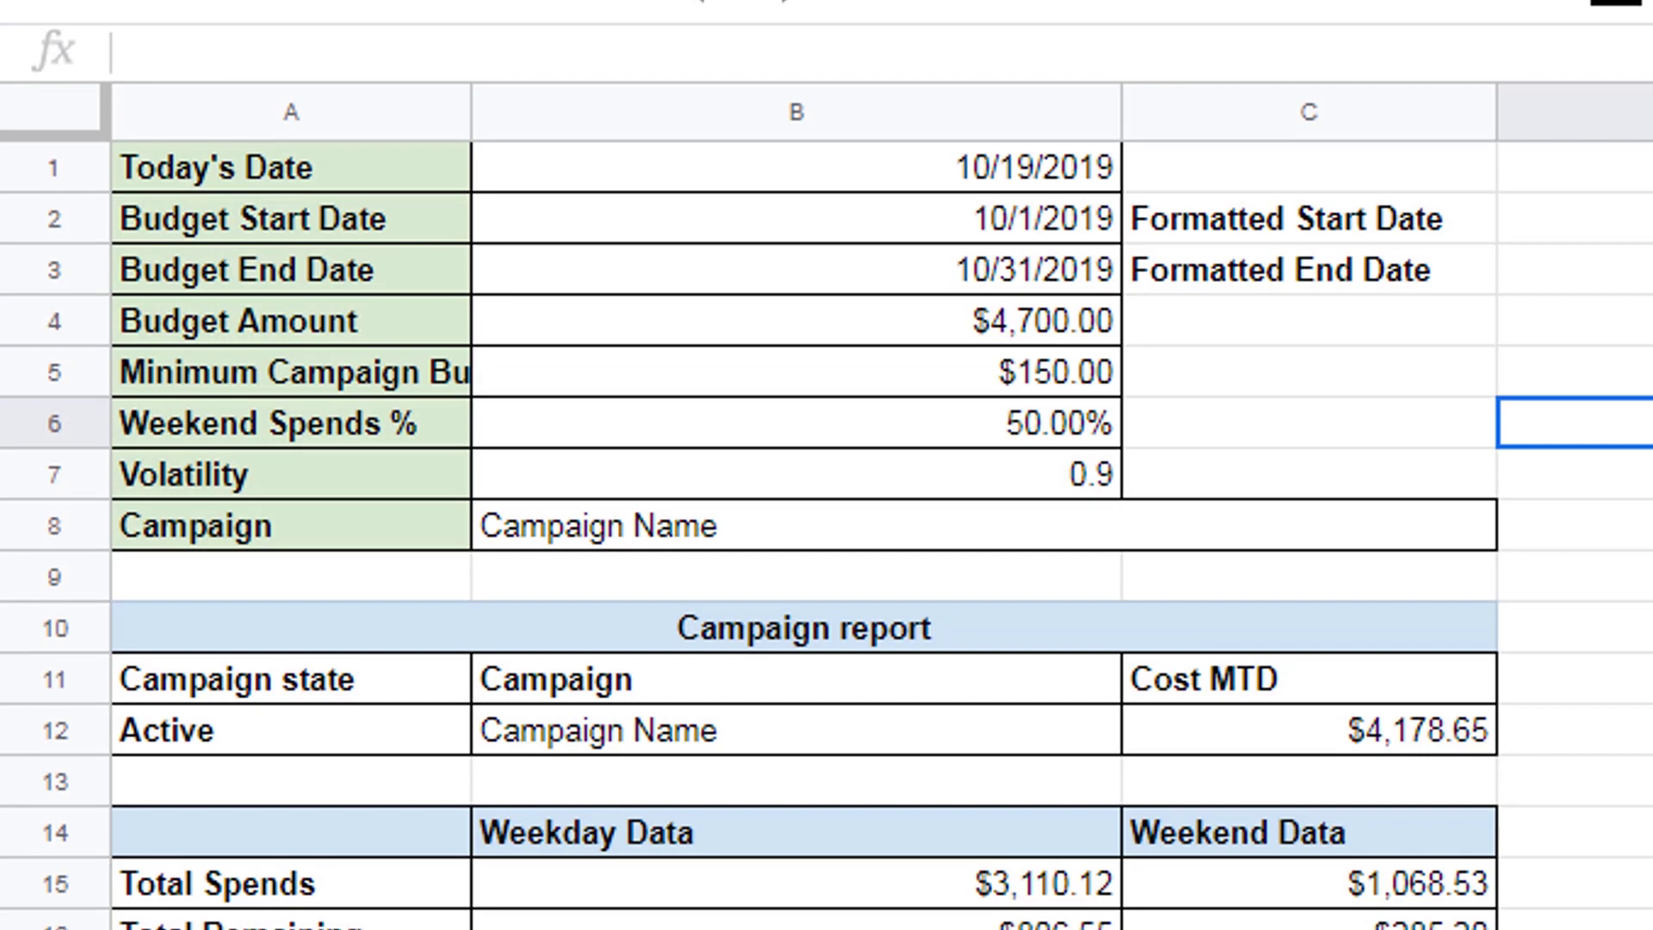
{"action": "type", "text": "10"}
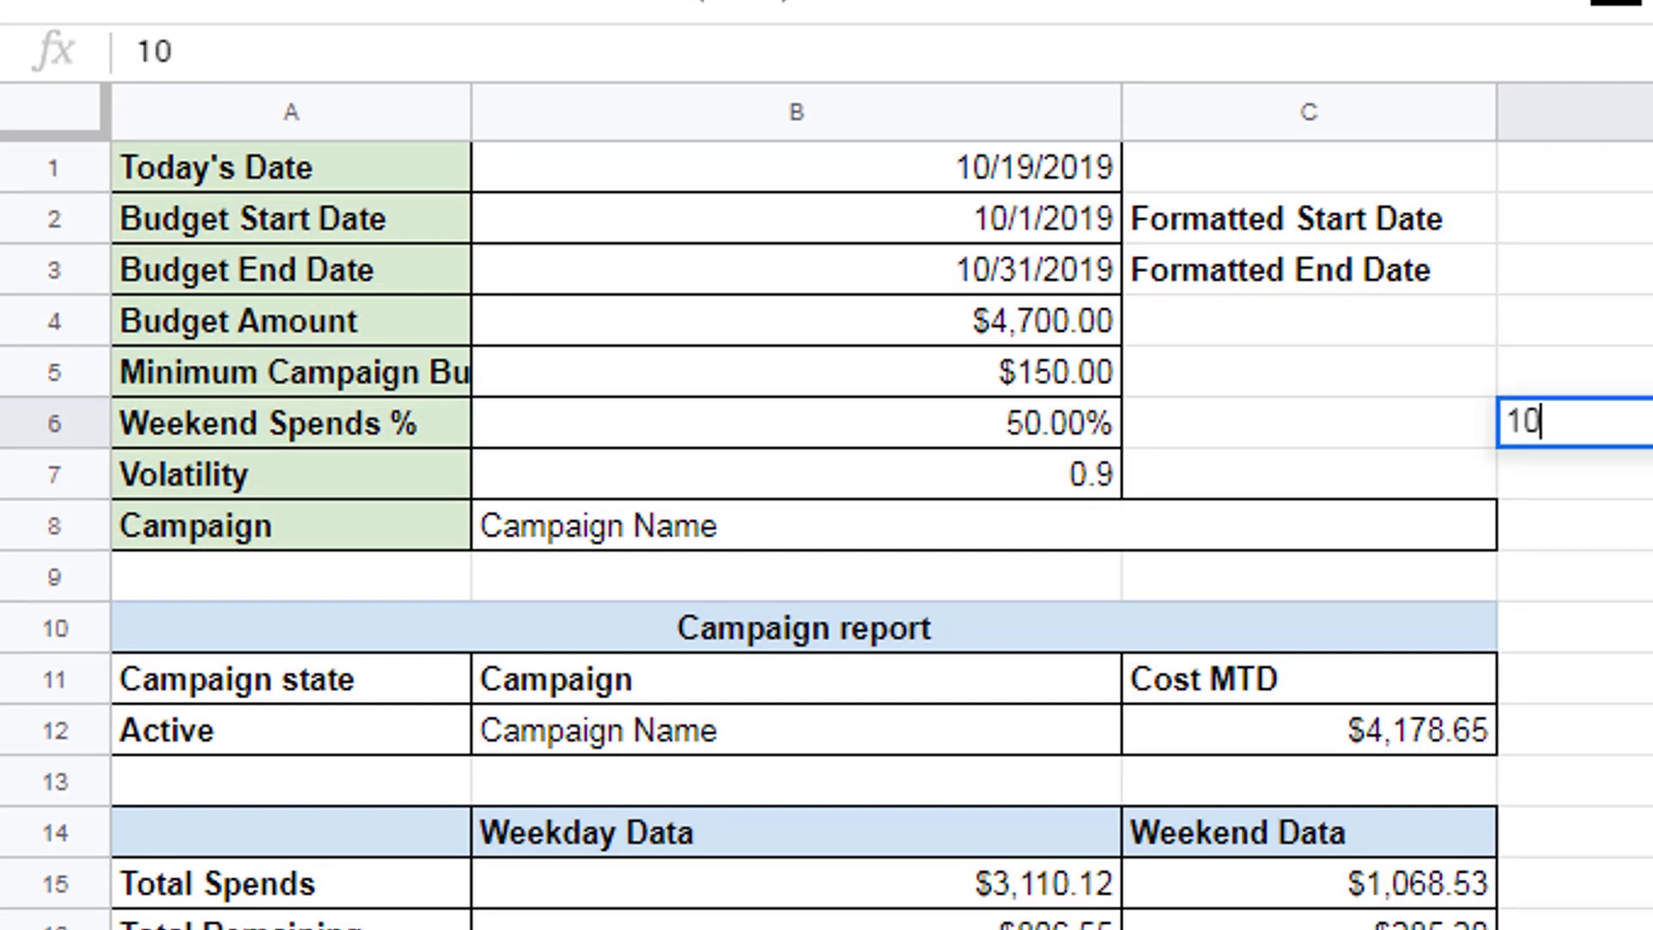
{"action": "key", "text": "BackSpace"}
{"action": "key", "text": "BackSpace"}
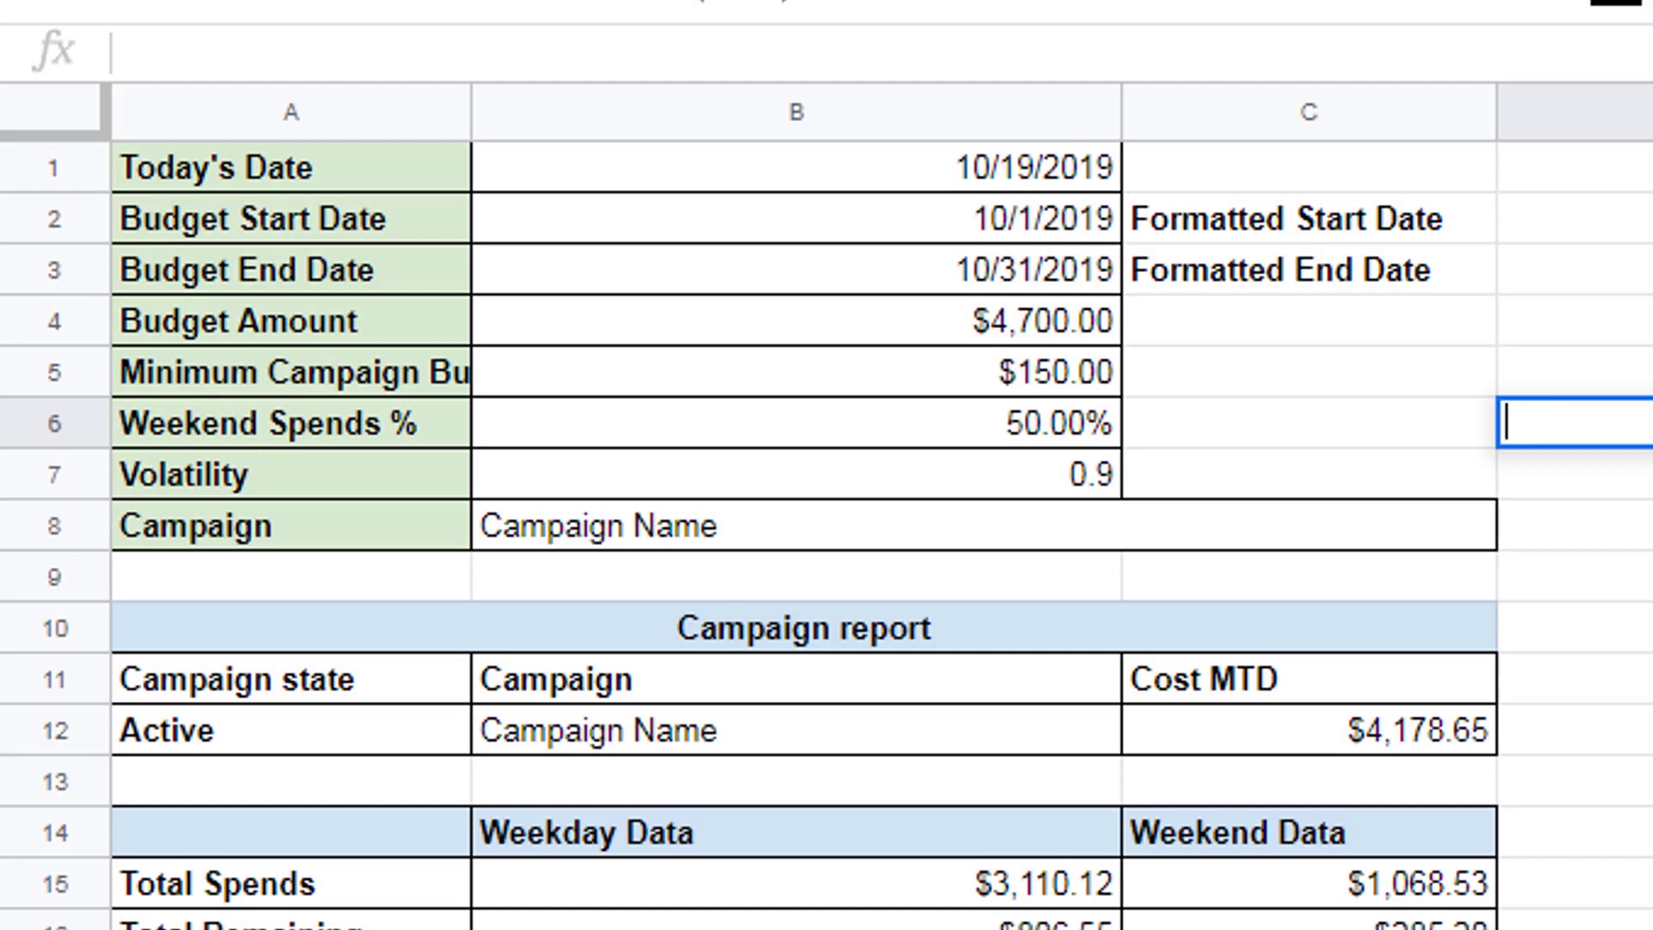
{"action": "left_click", "coordinate": [1051, 323]}
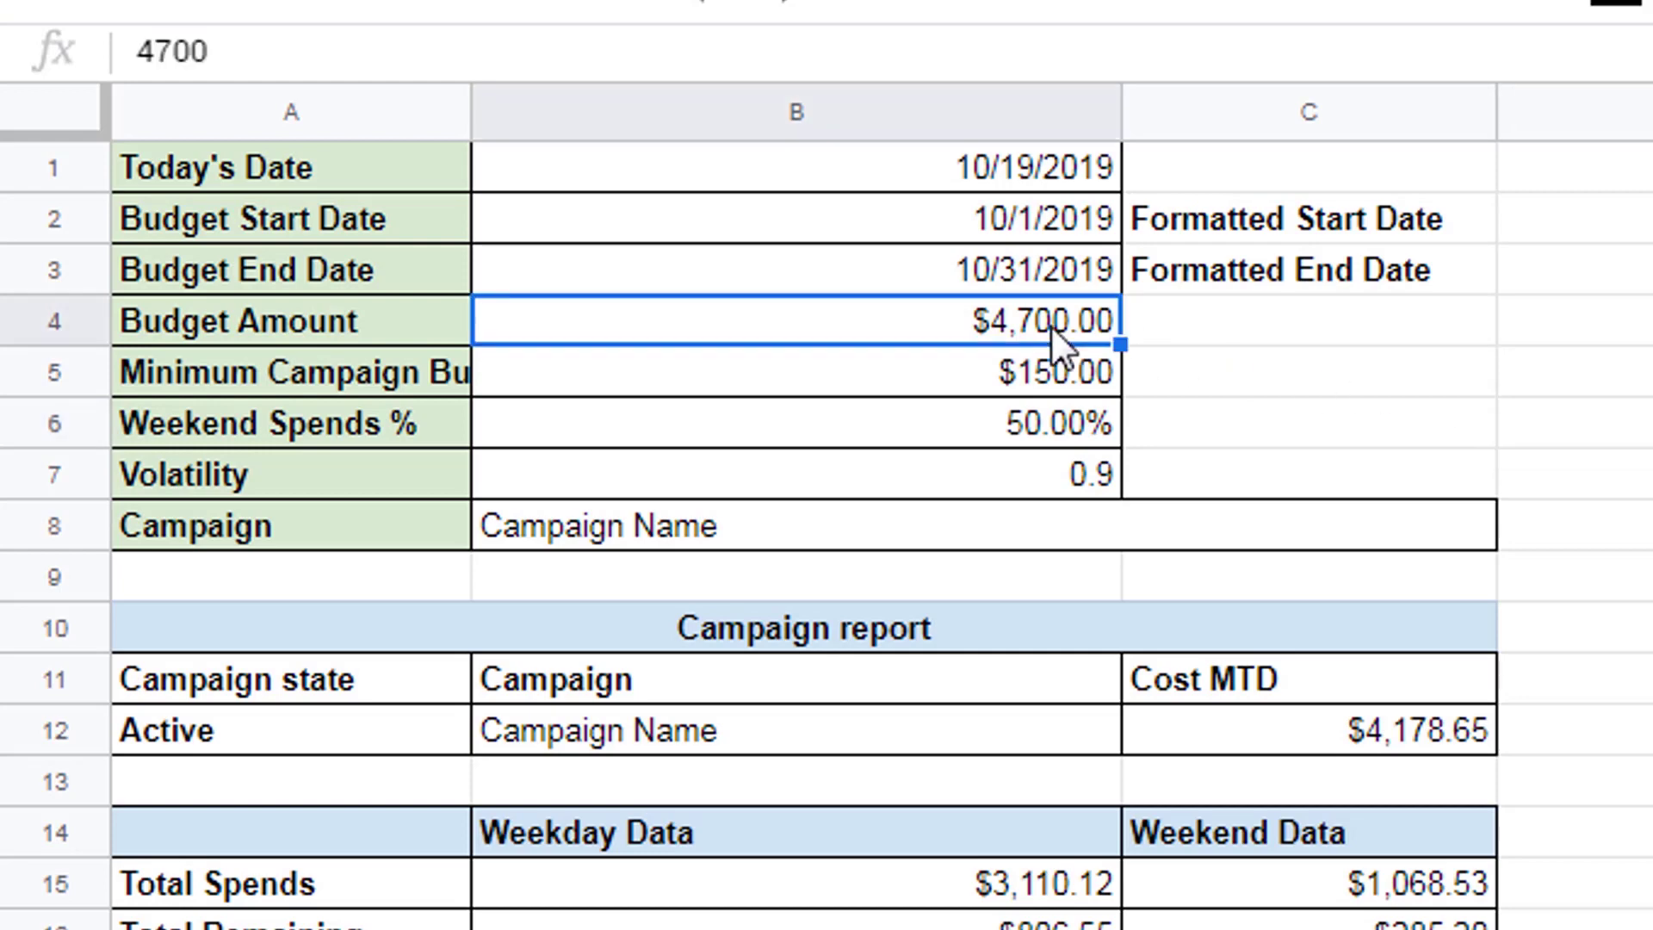
{"action": "type", "text": "300"}
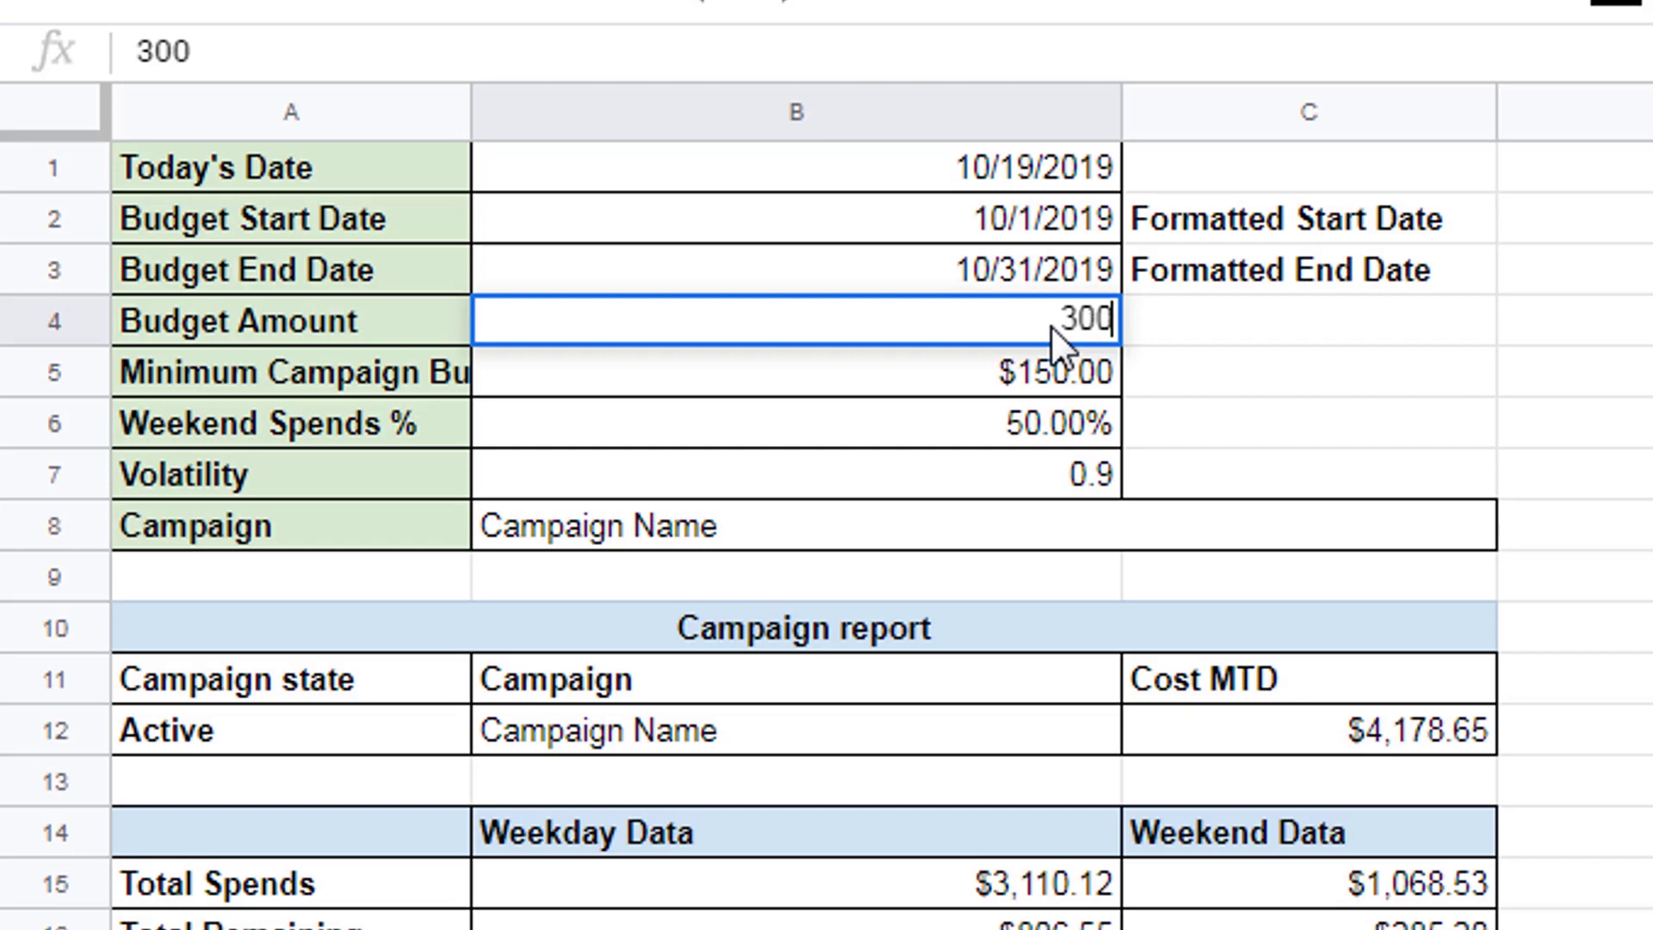
{"action": "key", "text": "Return"}
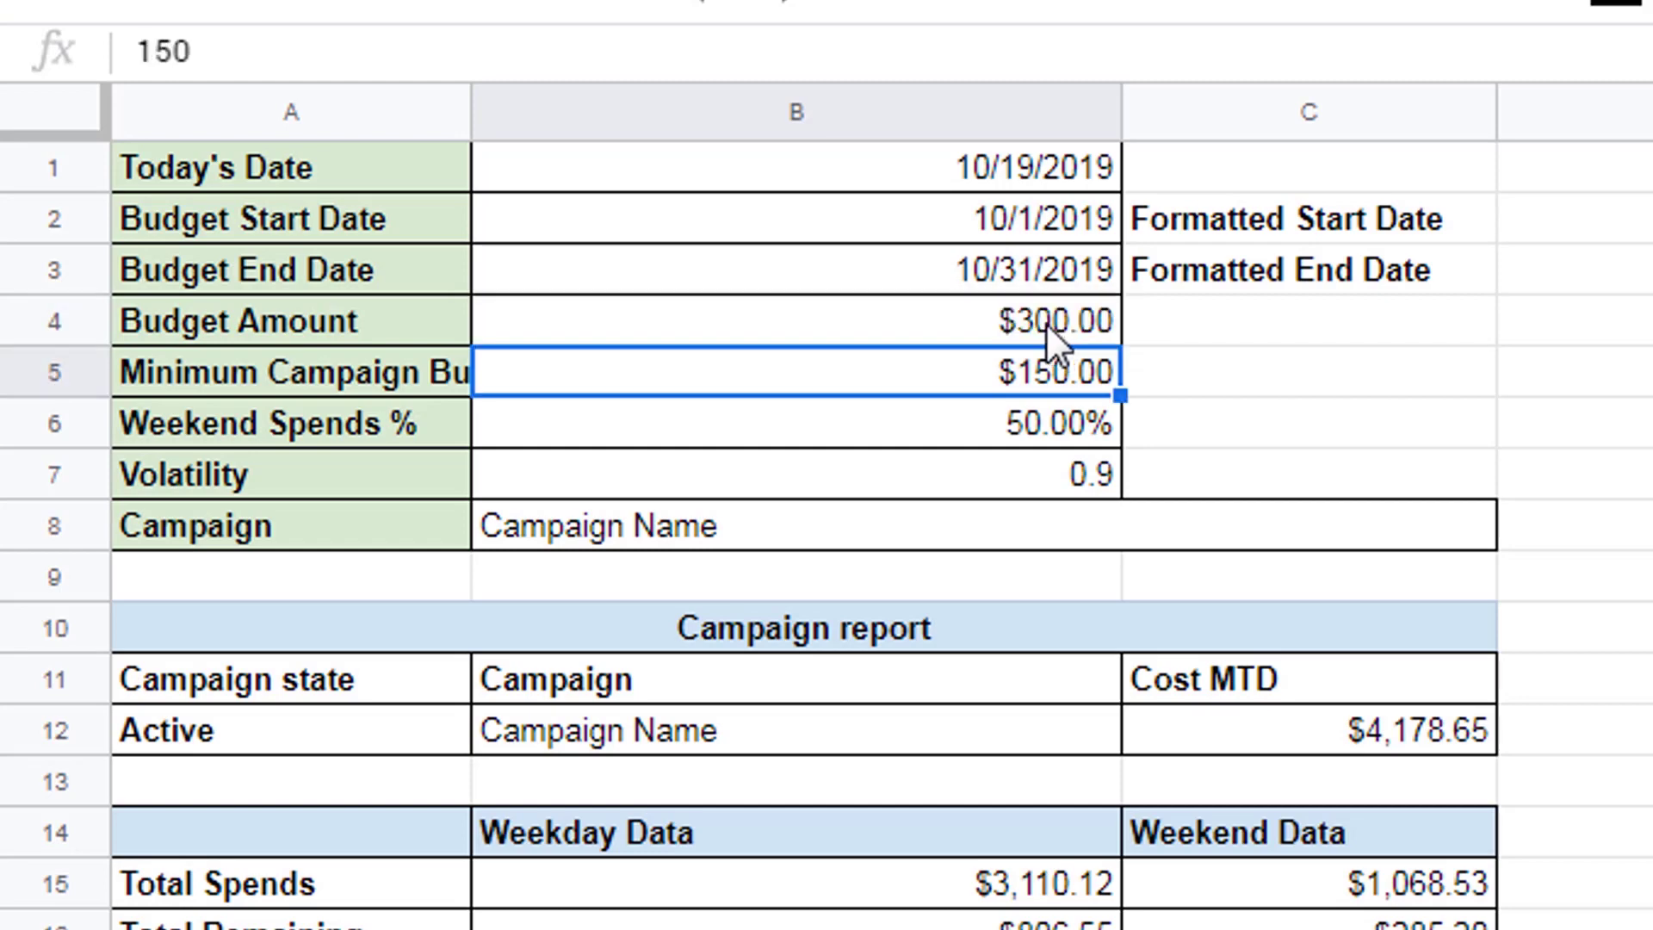
- Lower the Minimum Campaign Budget in B5 from $150.00 to $1.00
{"action": "left_click", "coordinate": [263, 380]}
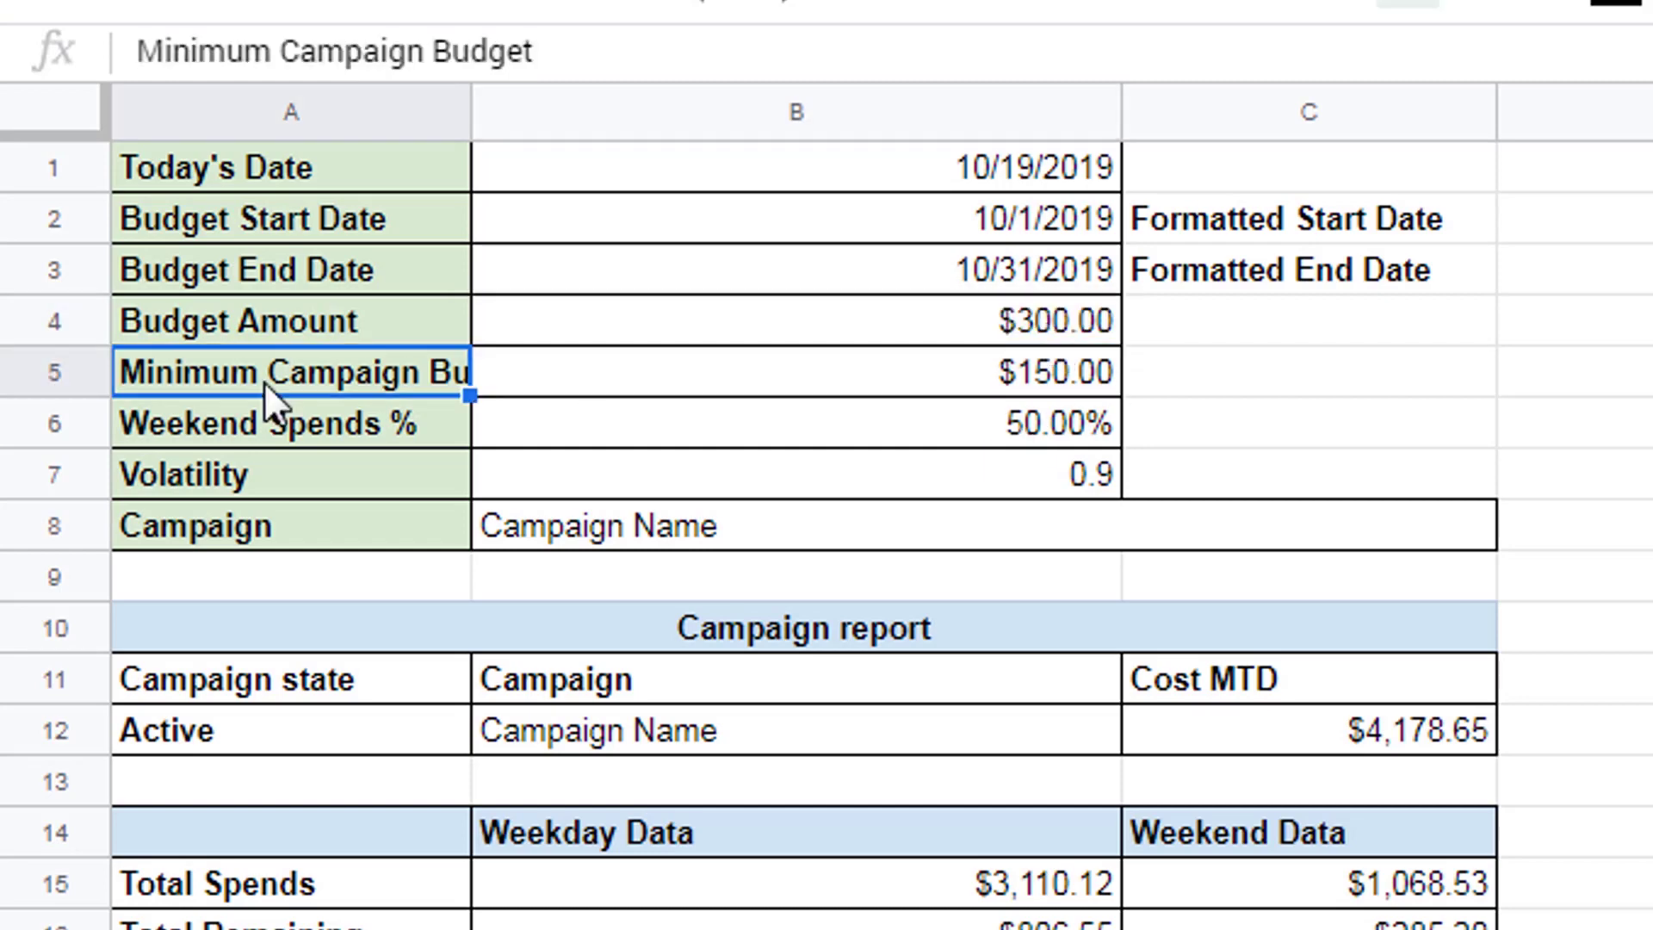
{"action": "left_click", "coordinate": [881, 383]}
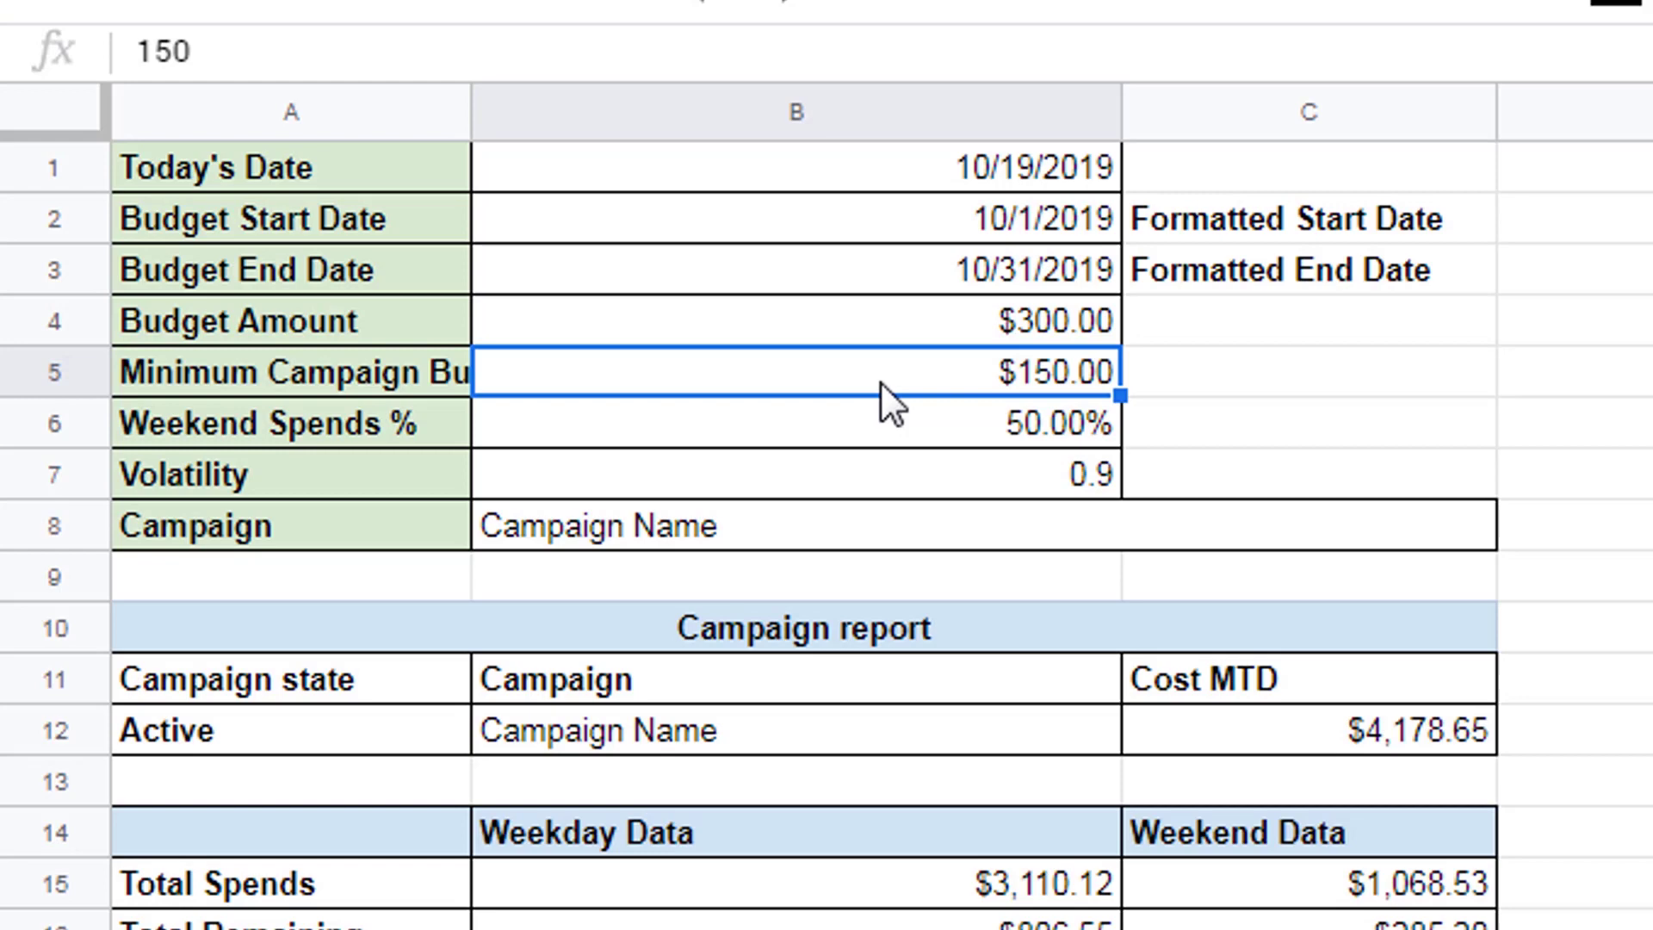
{"action": "type", "text": "1"}
{"action": "key", "text": "Return"}
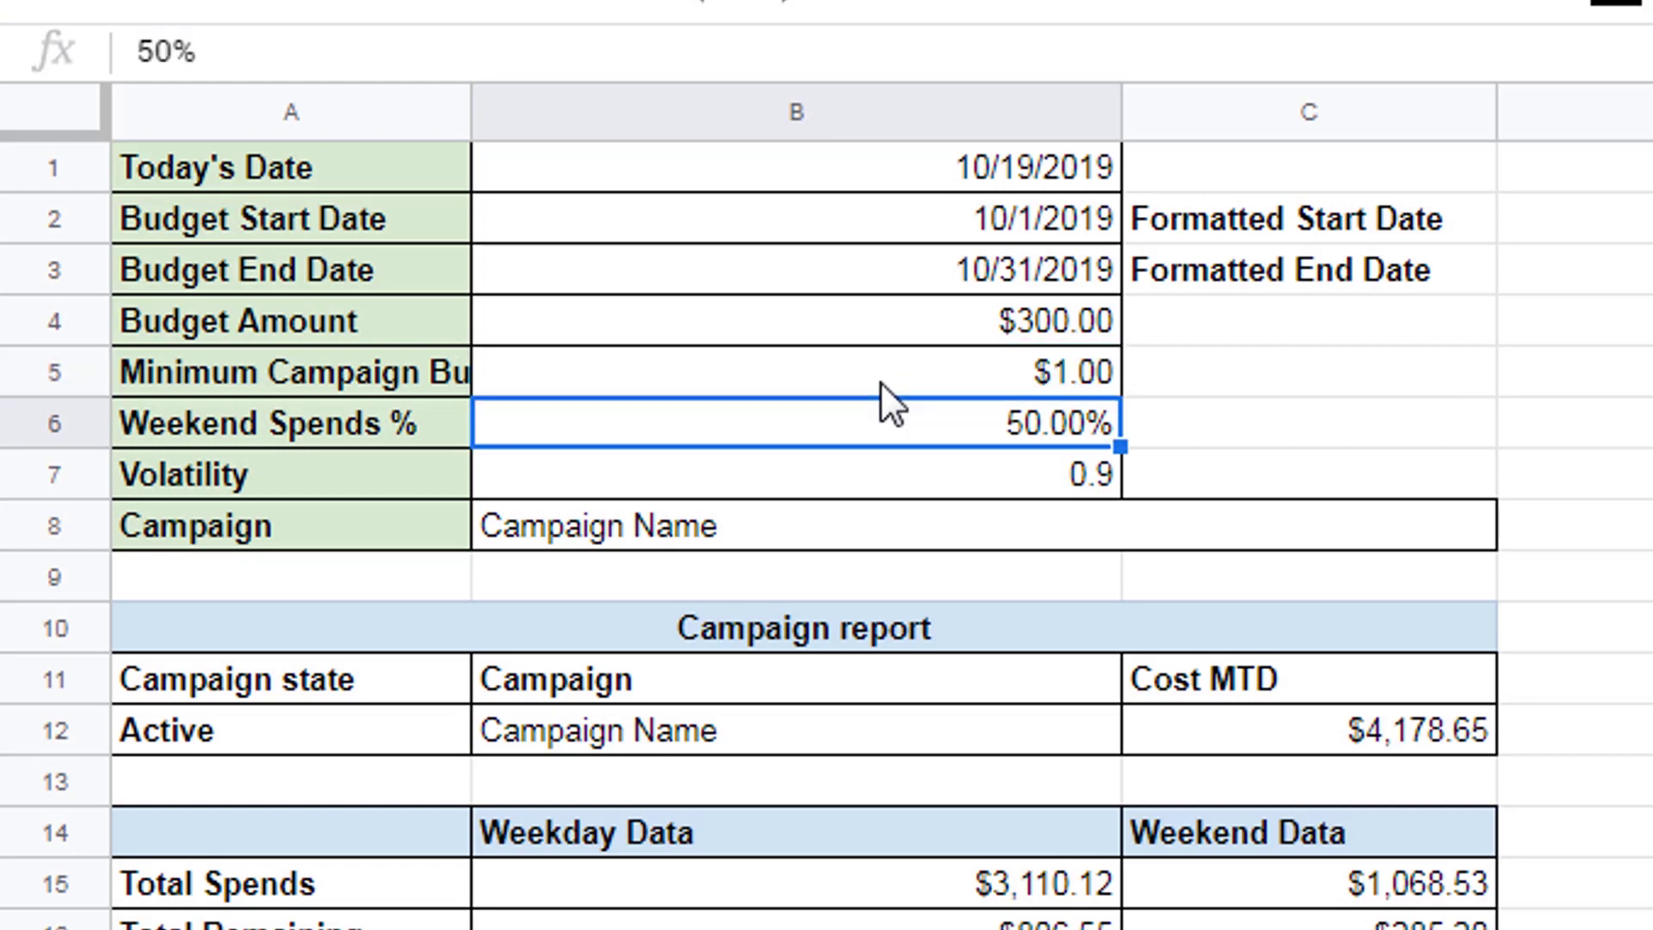
- Raise Weekend Spends % in B6 from 50% to 100%
{"action": "left_click", "coordinate": [334, 420]}
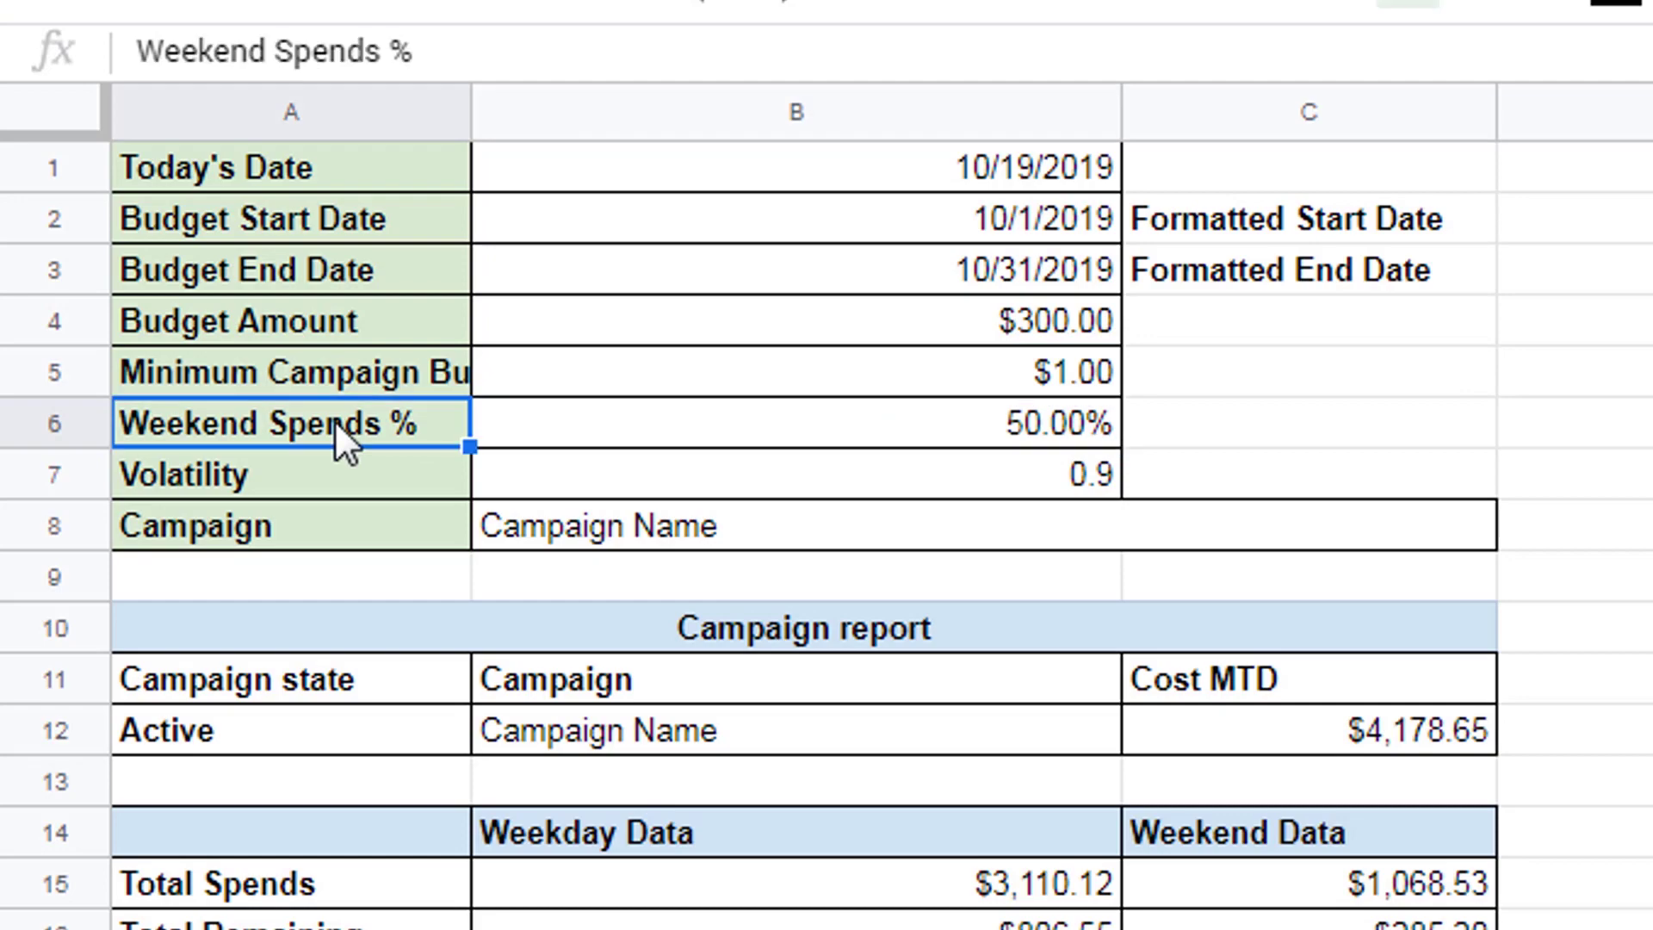
{"action": "left_click", "coordinate": [643, 421]}
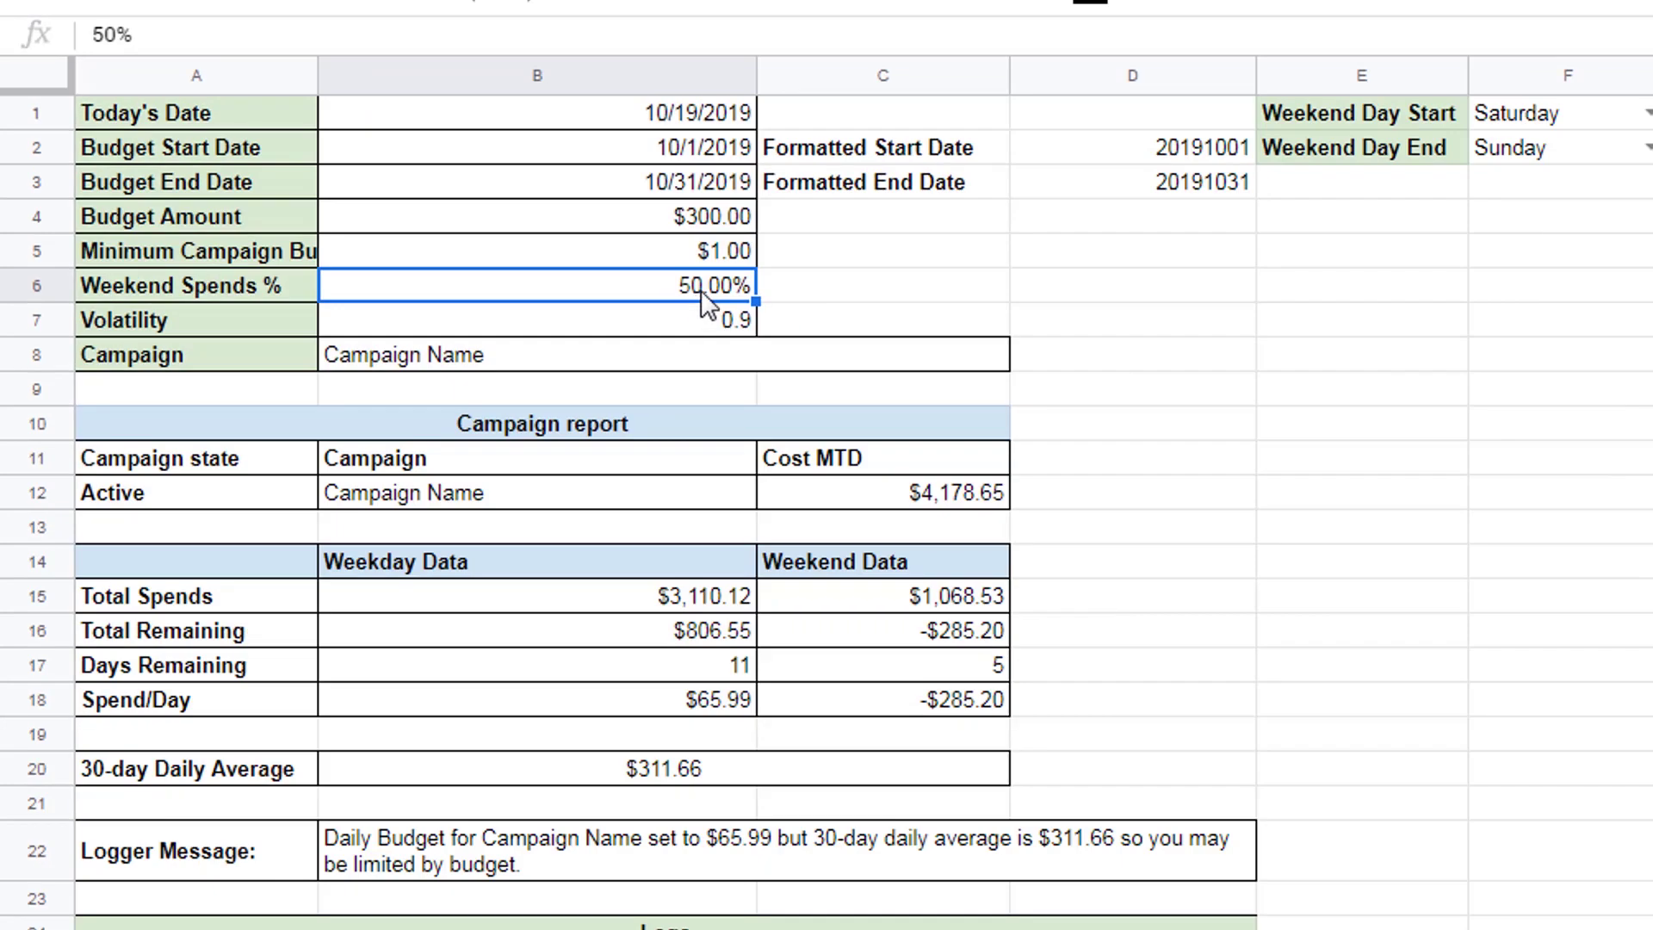
{"action": "type", "text": "100"}
{"action": "key", "text": "Return"}
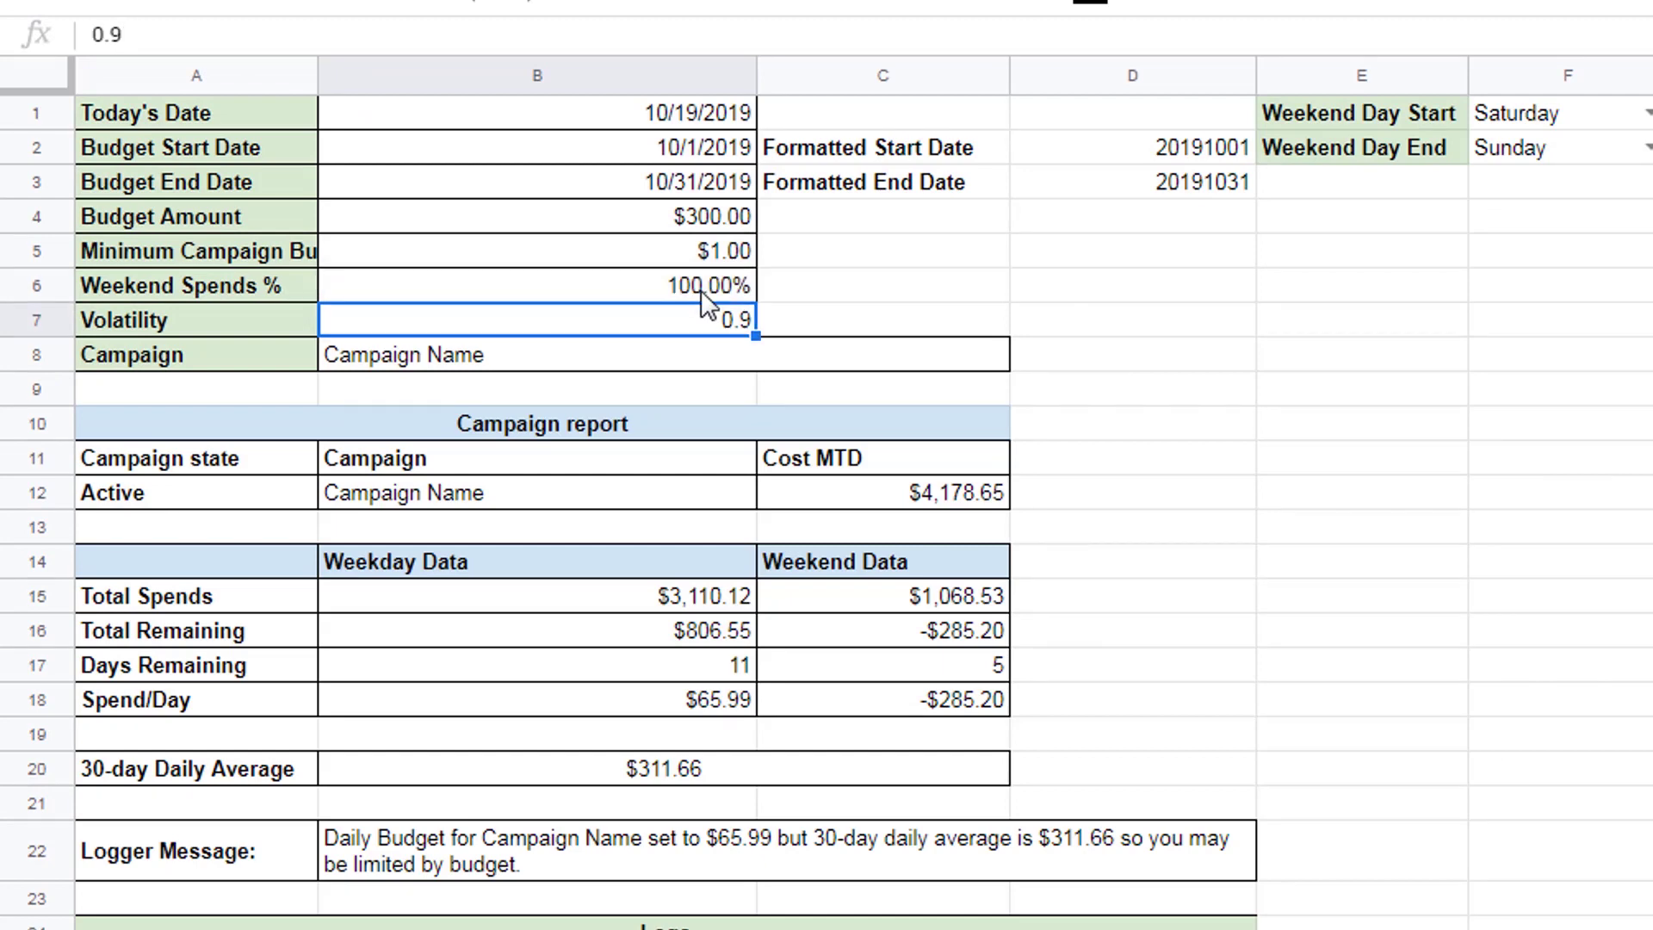
{"action": "left_click", "coordinate": [701, 292]}
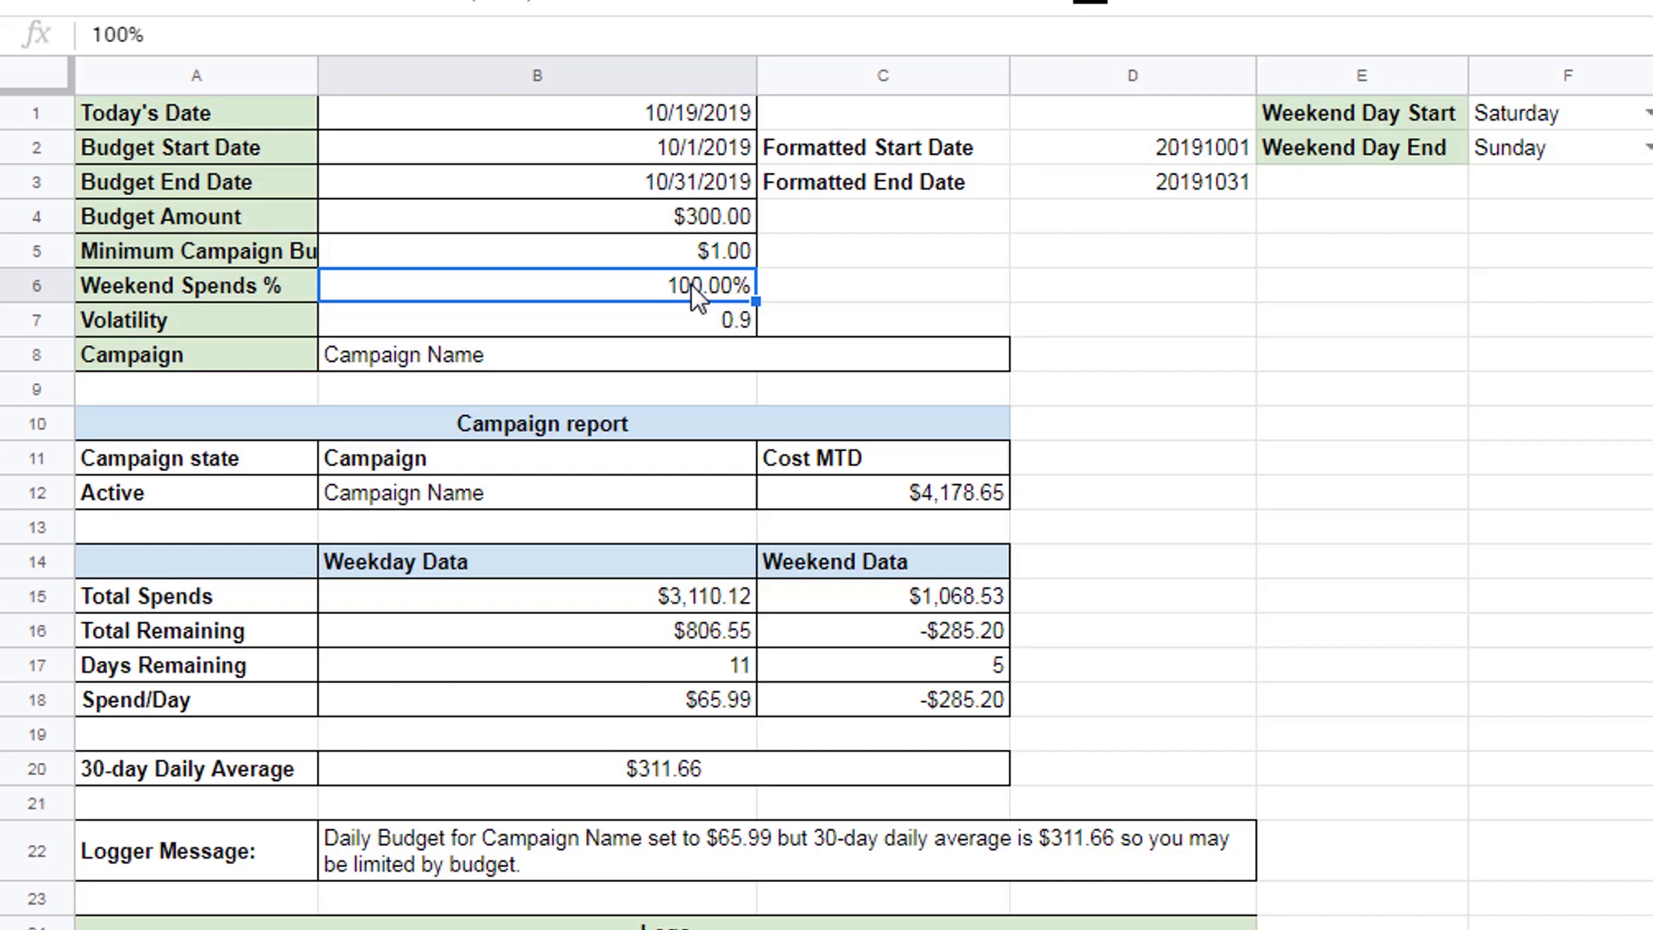
- Change Volatility in B7 from 0.9 to 1
{"action": "left_click", "coordinate": [691, 319]}
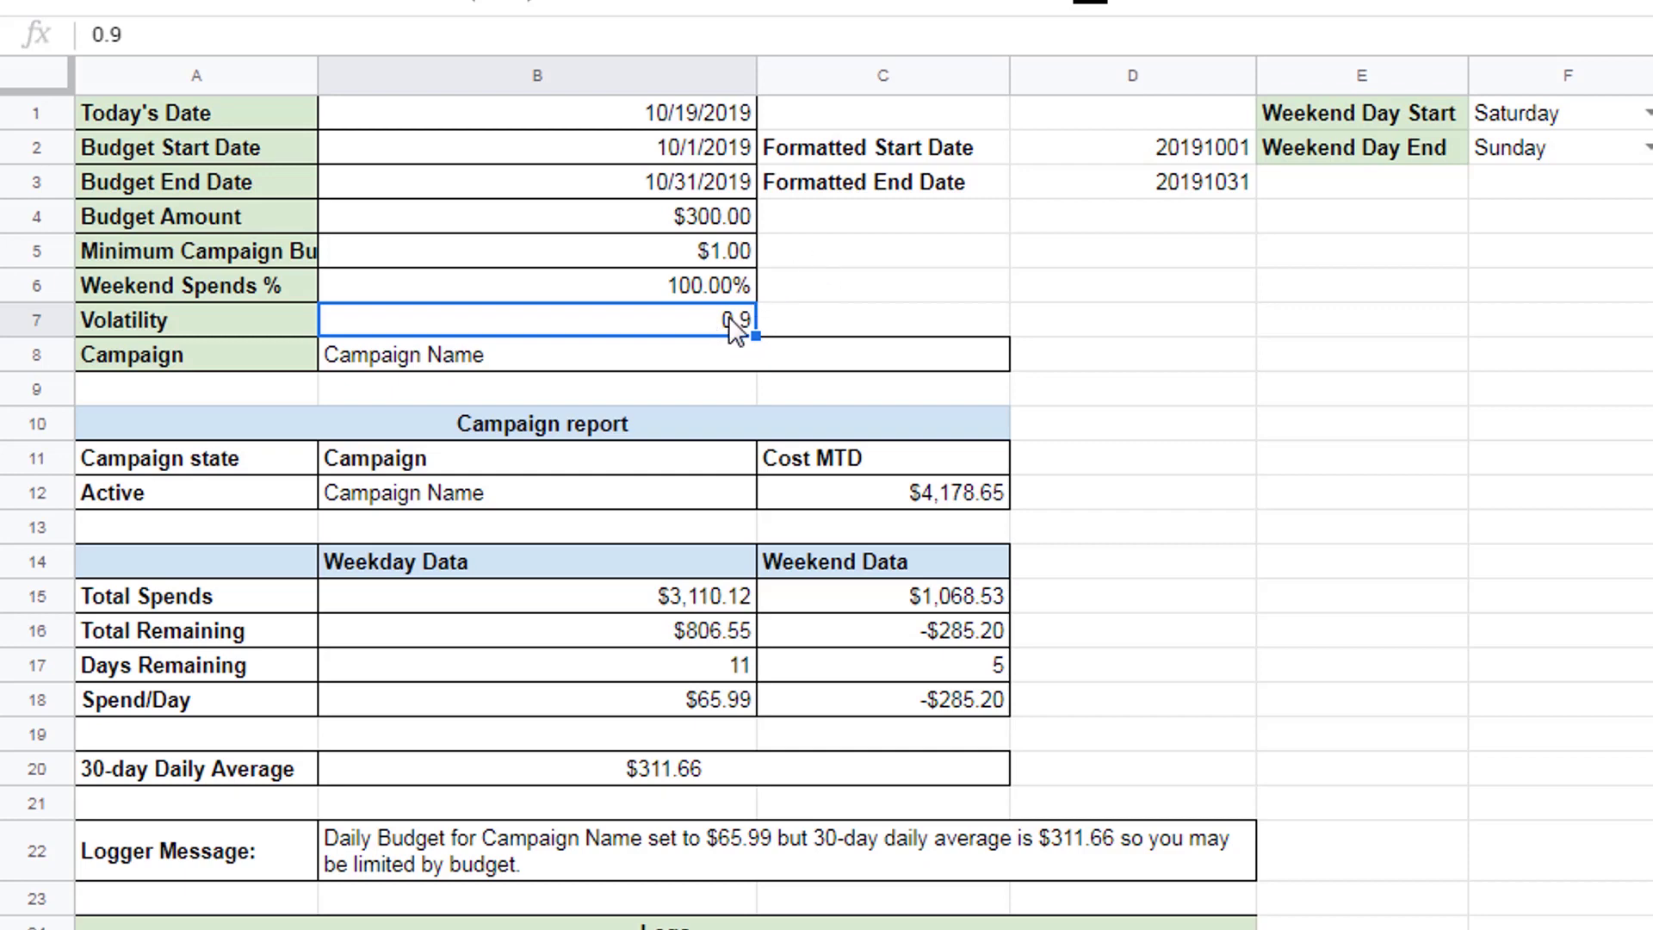
{"action": "type", "text": "1"}
{"action": "key", "text": "Return"}
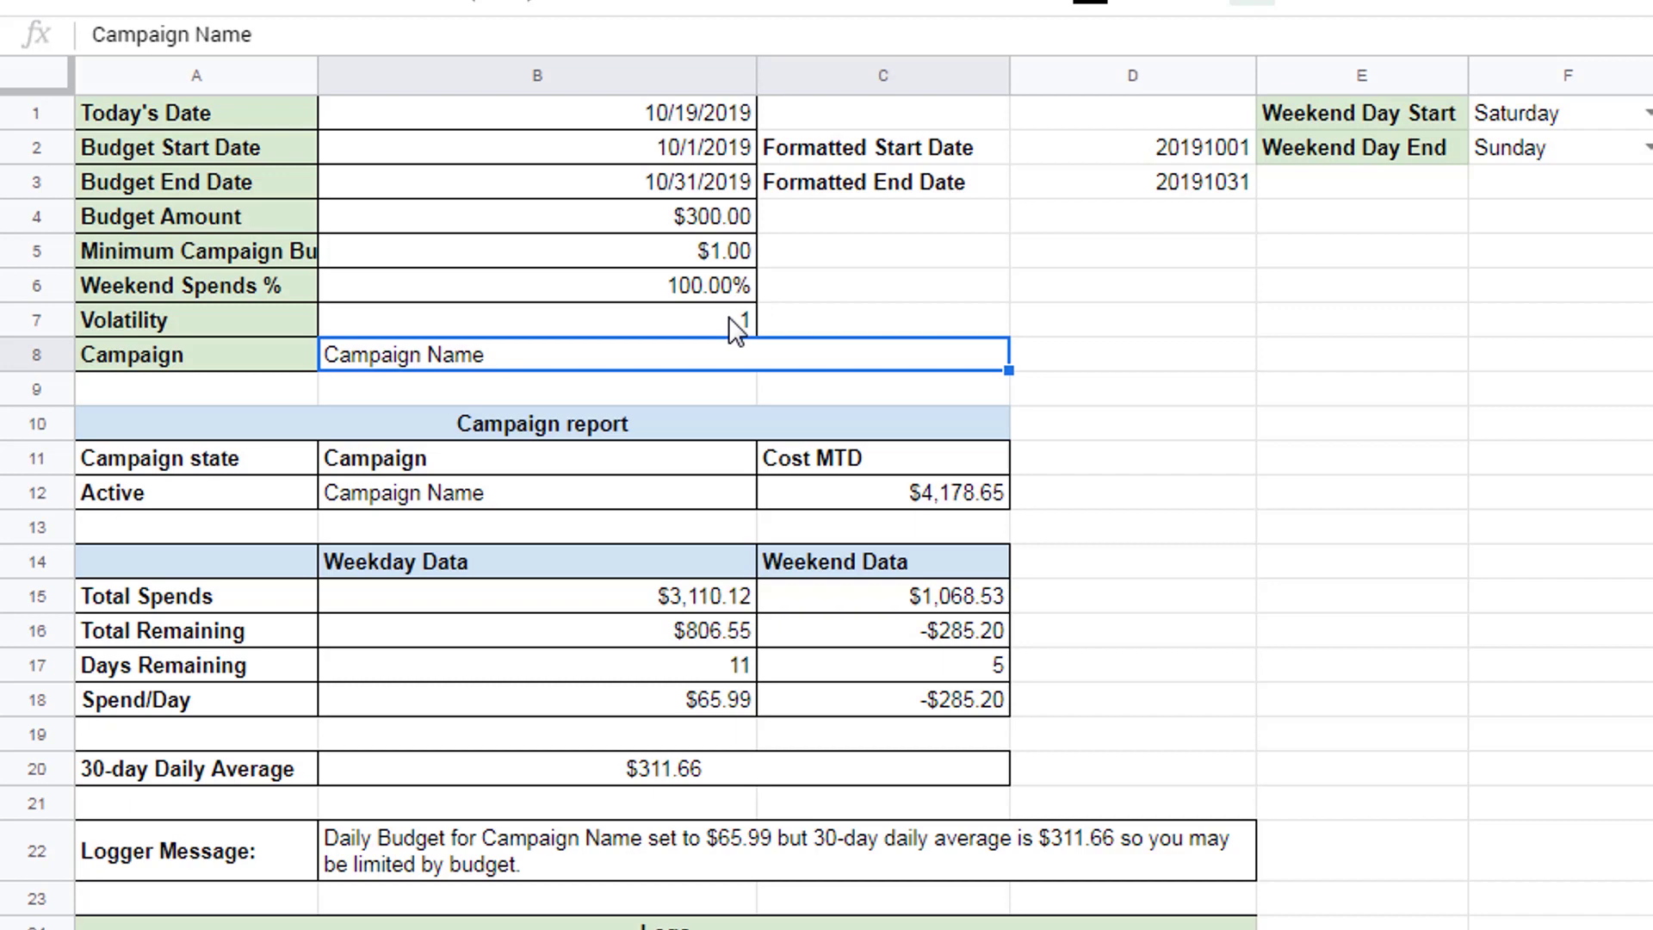
{"action": "left_click", "coordinate": [730, 319]}
{"action": "key", "text": "Down"}
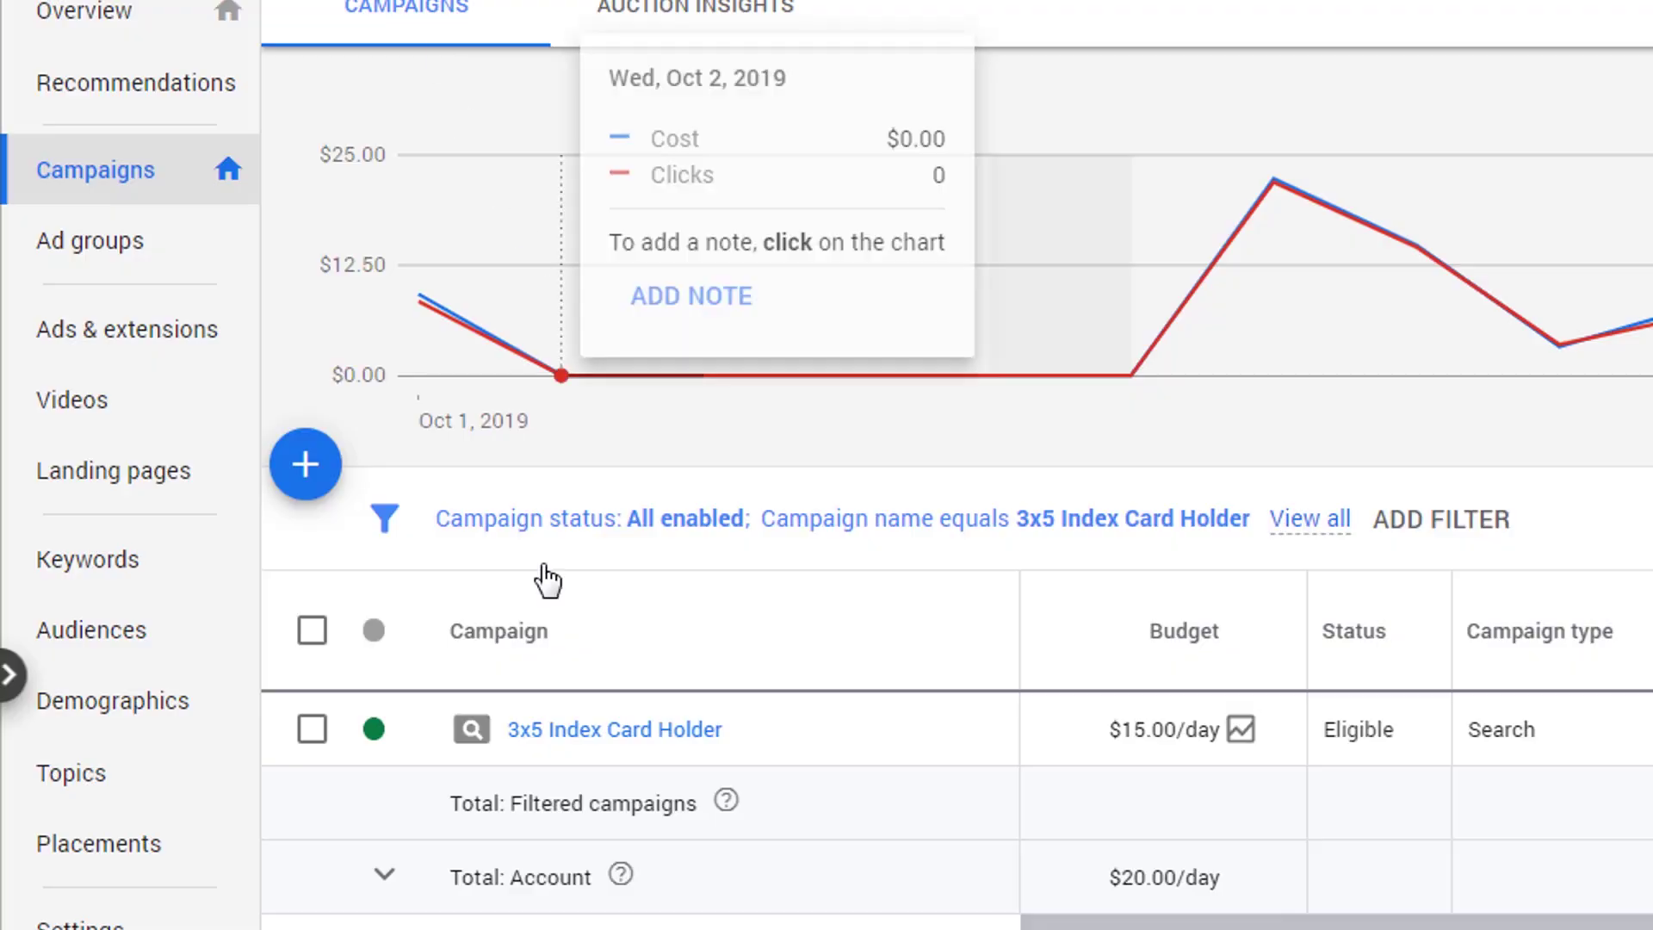
- Copy the 3x5 Index Card Holder campaign name from Google Ads and paste it into B8
{"action": "left_click", "coordinate": [748, 737]}
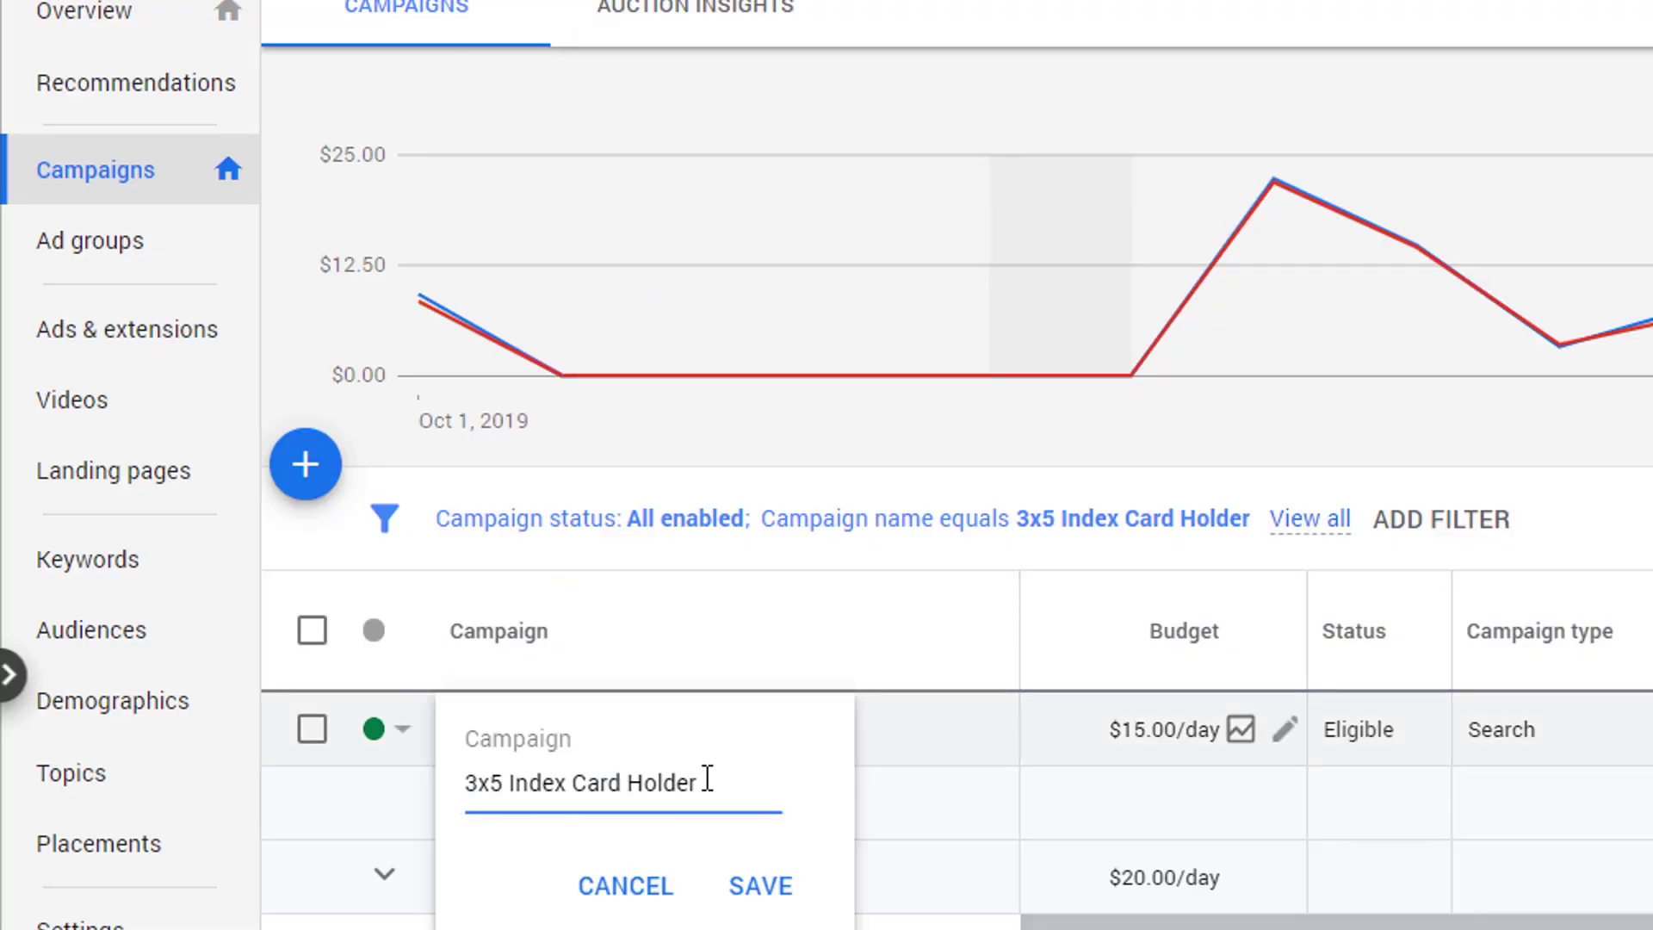
{"action": "left_click_drag", "start_coordinate": [707, 778], "coordinate": [438, 798]}
{"action": "key", "text": "ctrl+c"}
{"action": "left_click", "coordinate": [674, 887]}
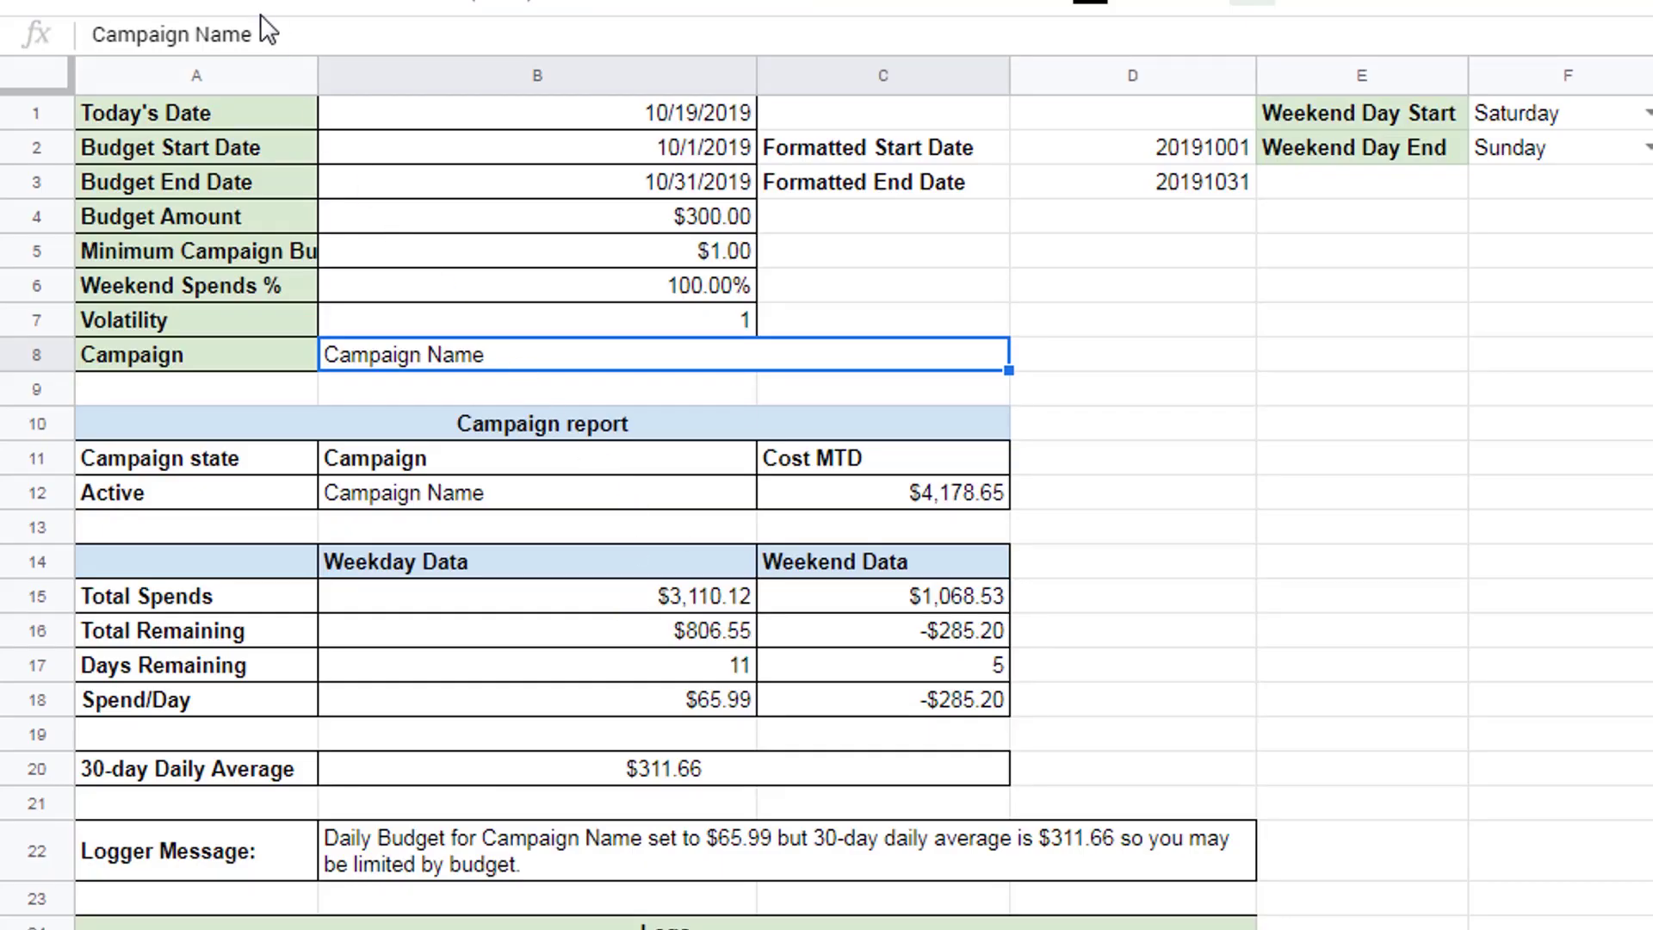
{"action": "left_click_drag", "start_coordinate": [256, 34], "coordinate": [90, 35]}
{"action": "key", "text": "ctrl+v"}
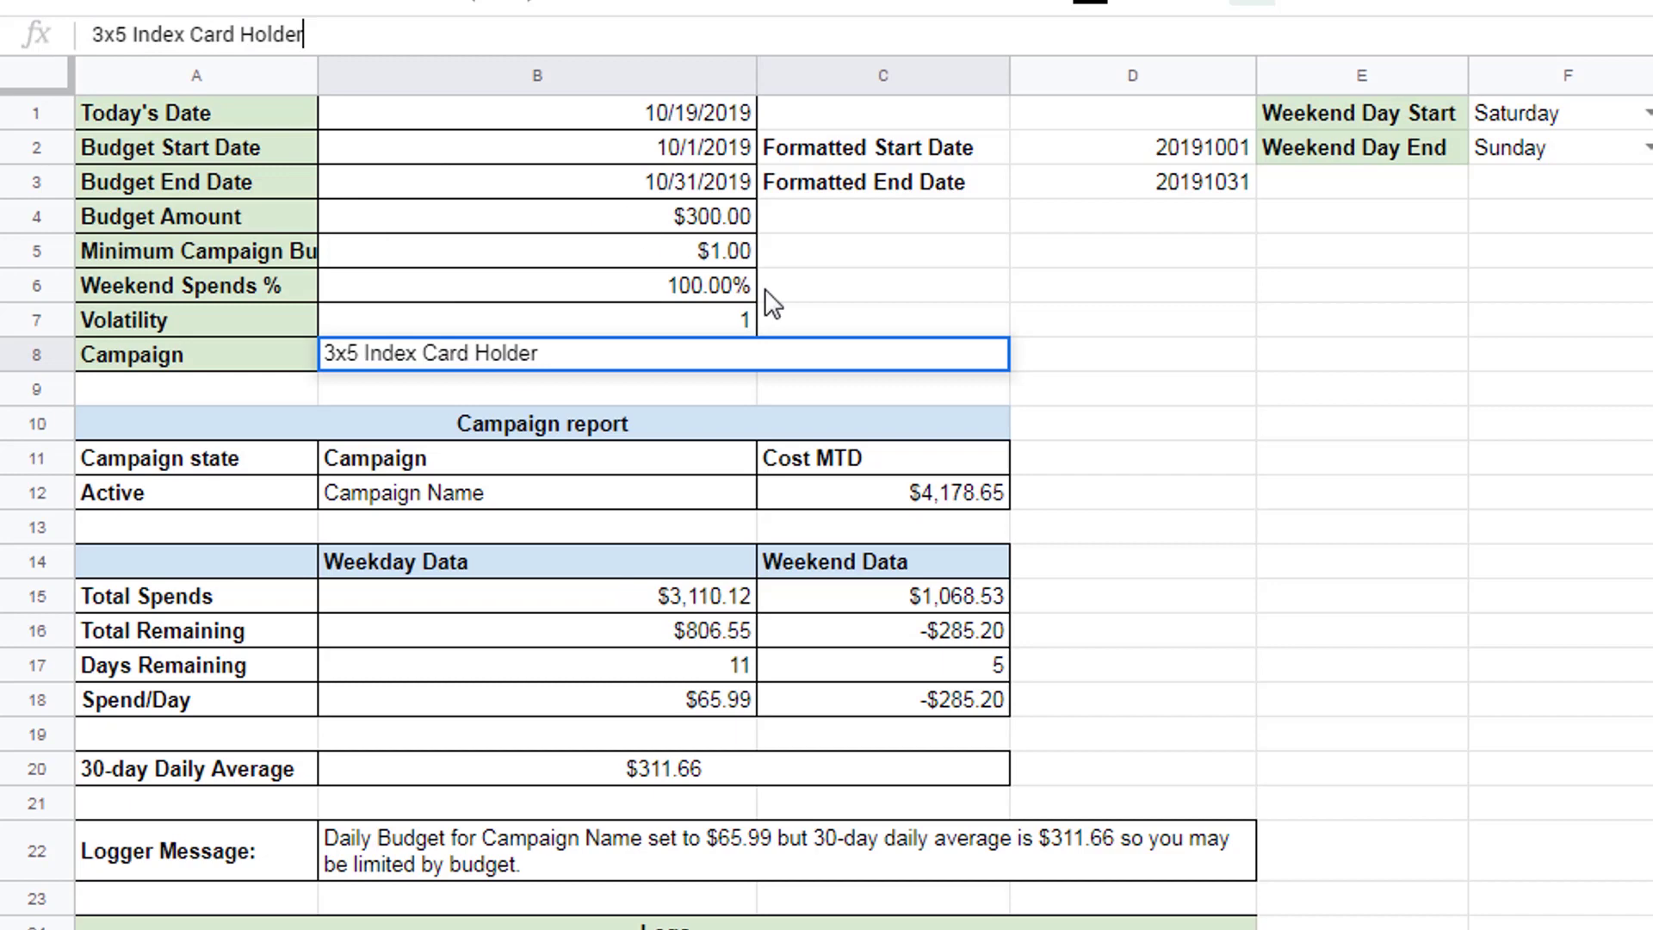
{"action": "left_click", "coordinate": [1168, 415]}
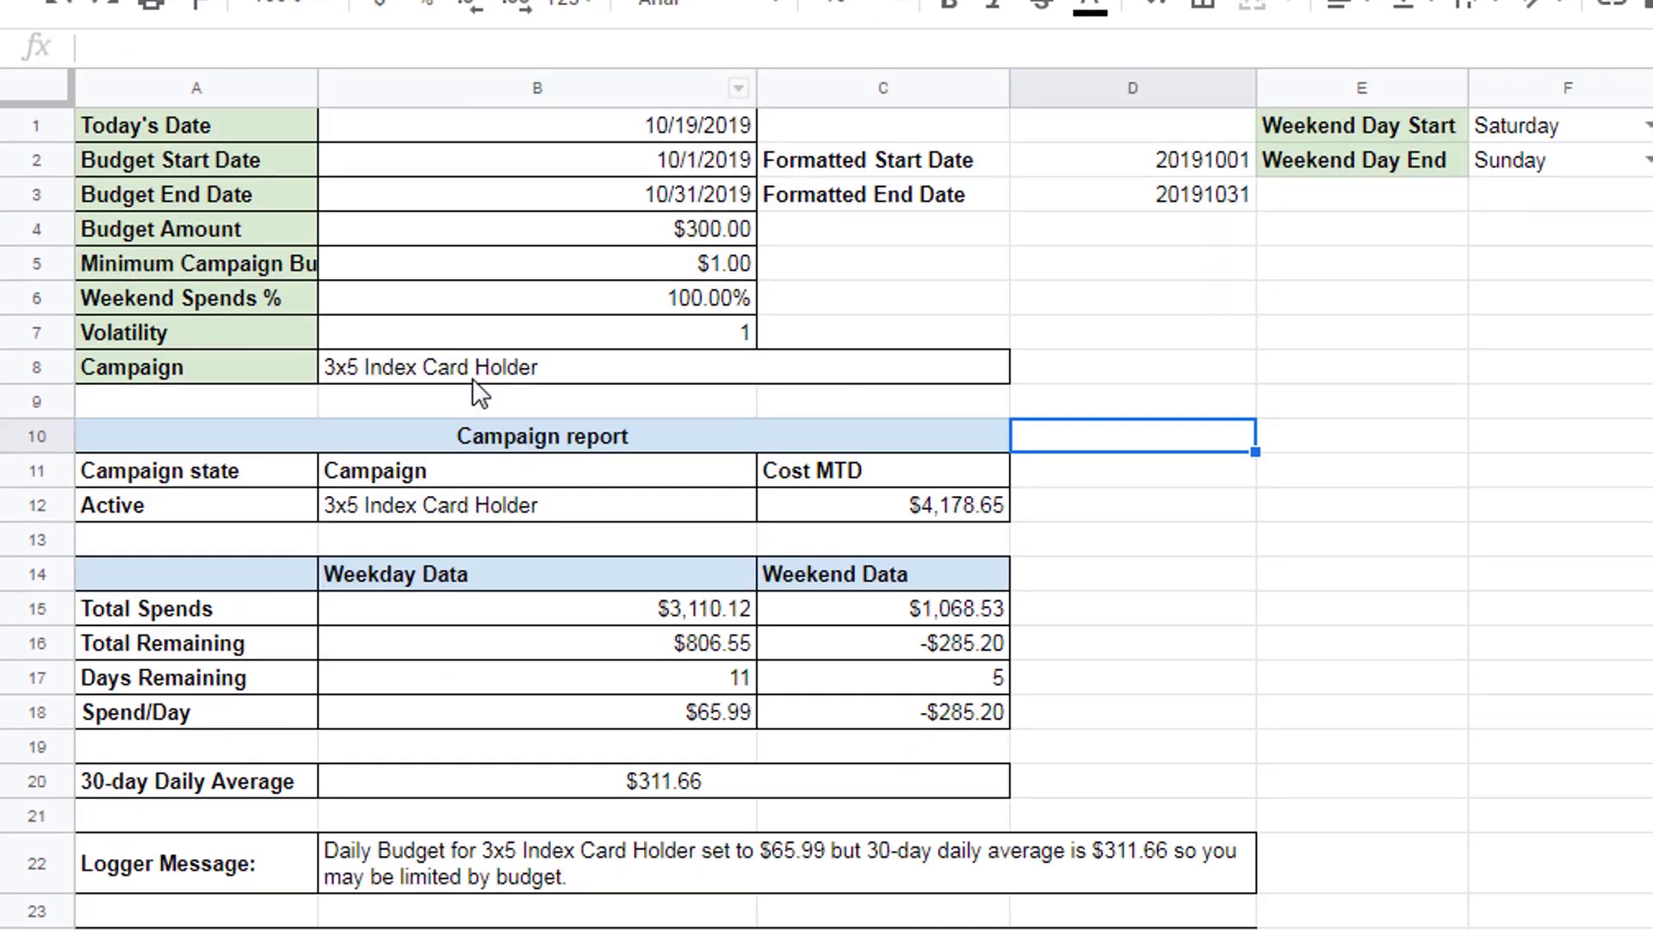
- Check B8, the report's campaign reference, Cost MTD and weekend total spends
{"action": "left_click", "coordinate": [435, 538]}
{"action": "left_click", "coordinate": [439, 512]}
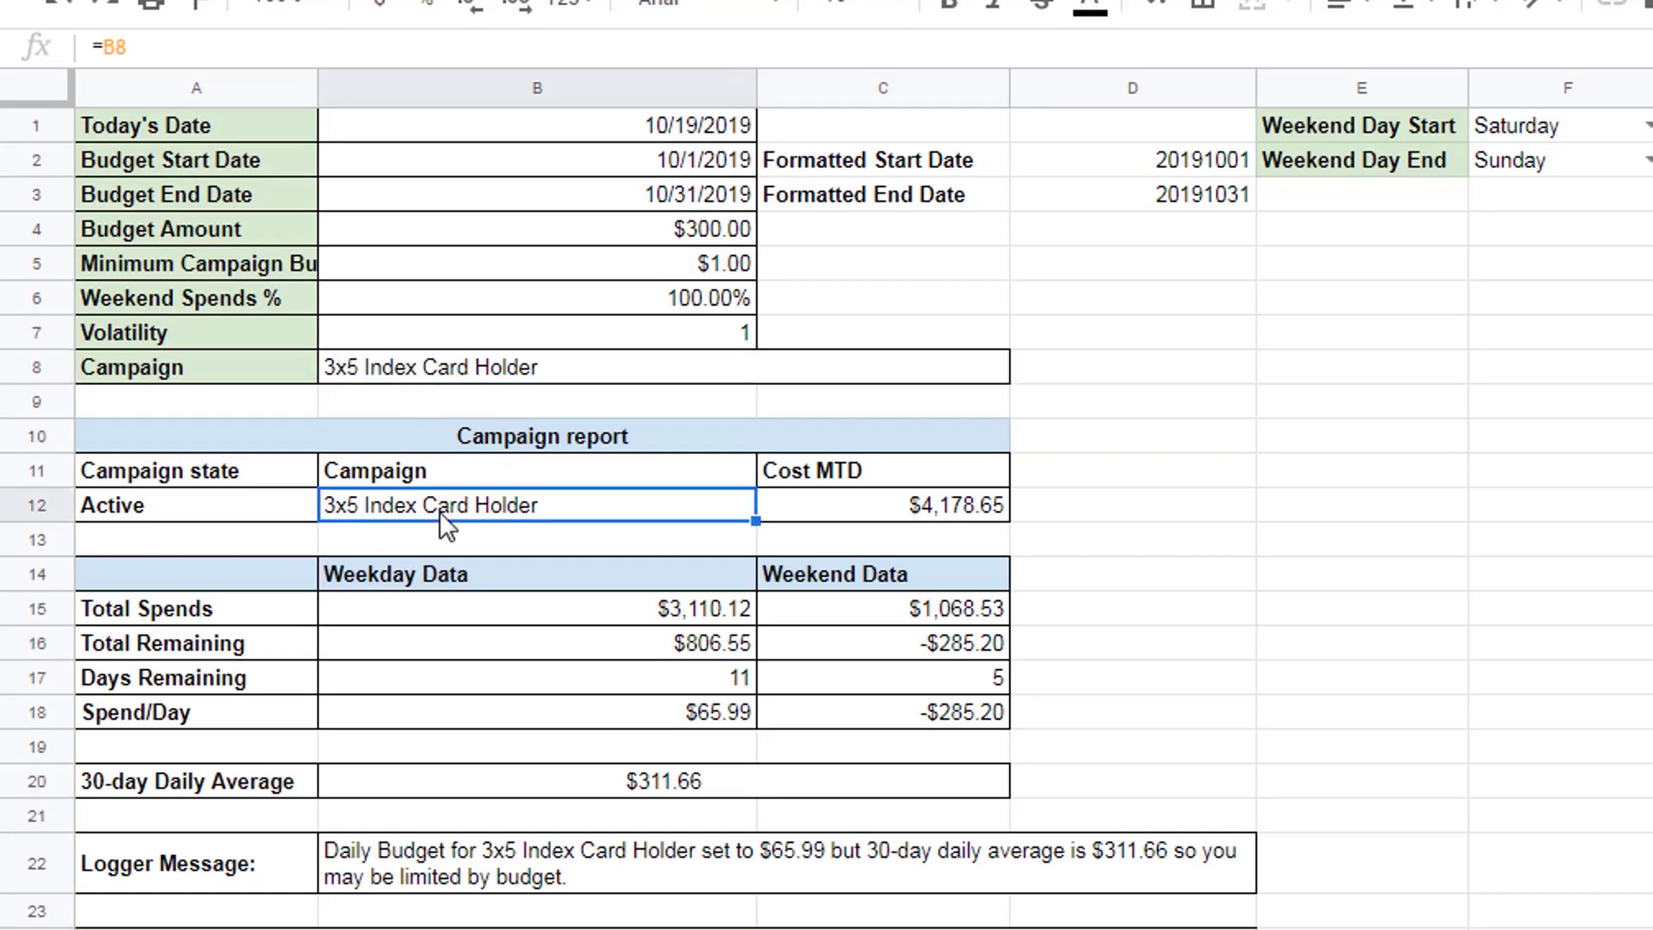
{"action": "left_click", "coordinate": [899, 513]}
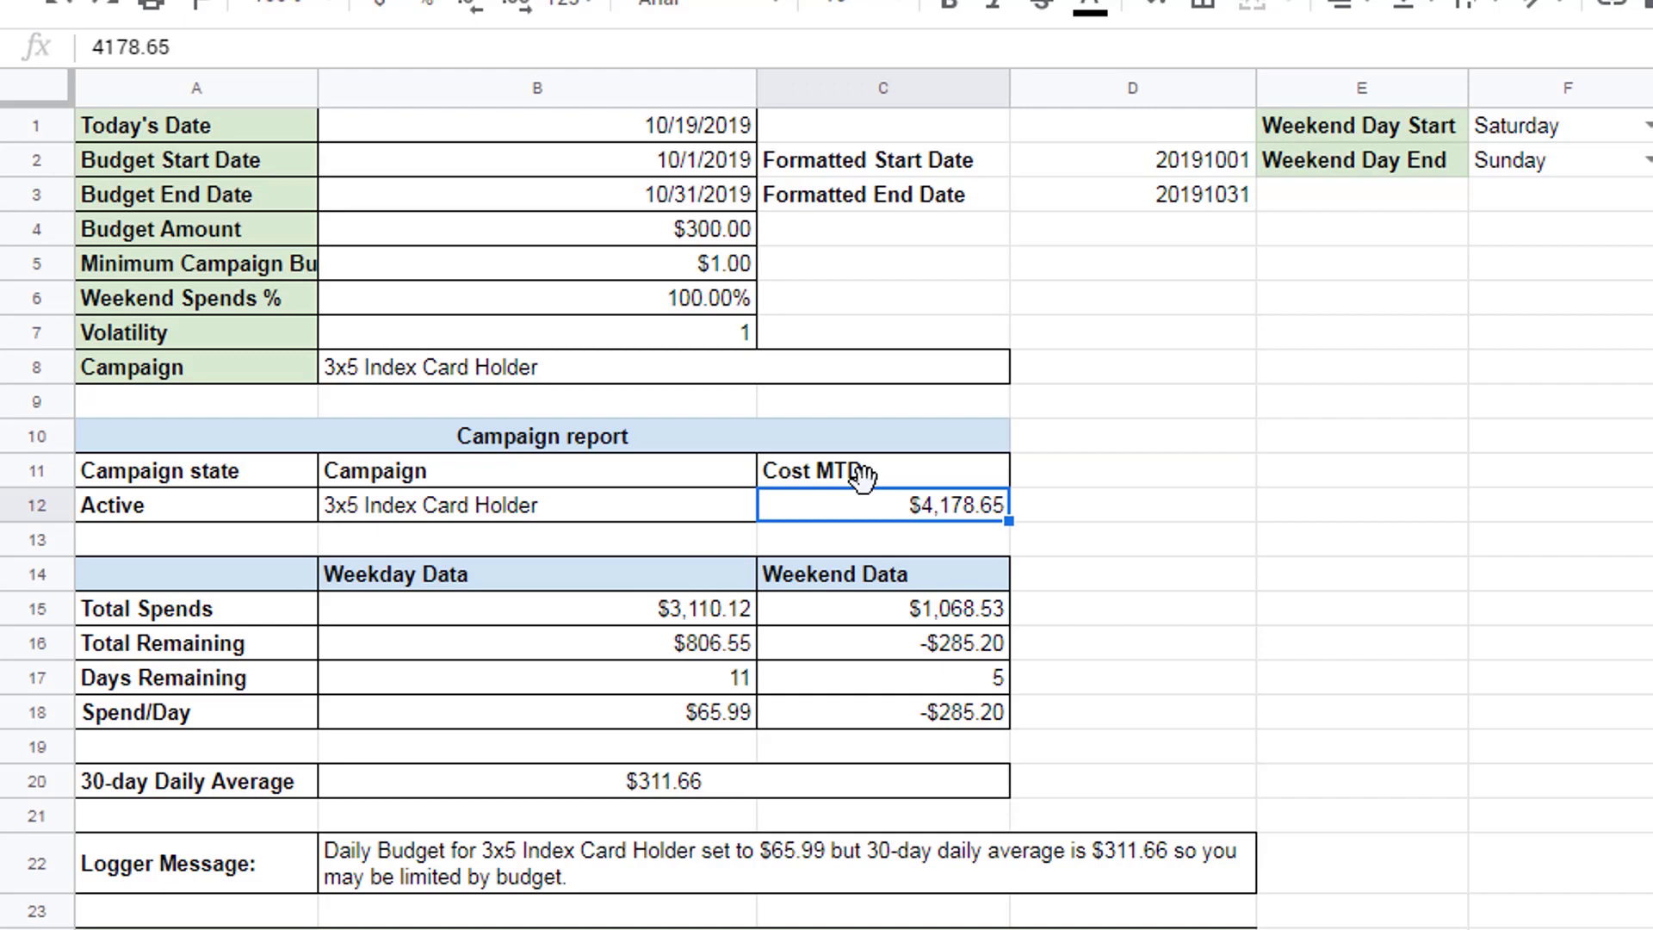
{"action": "left_click", "coordinate": [788, 615]}
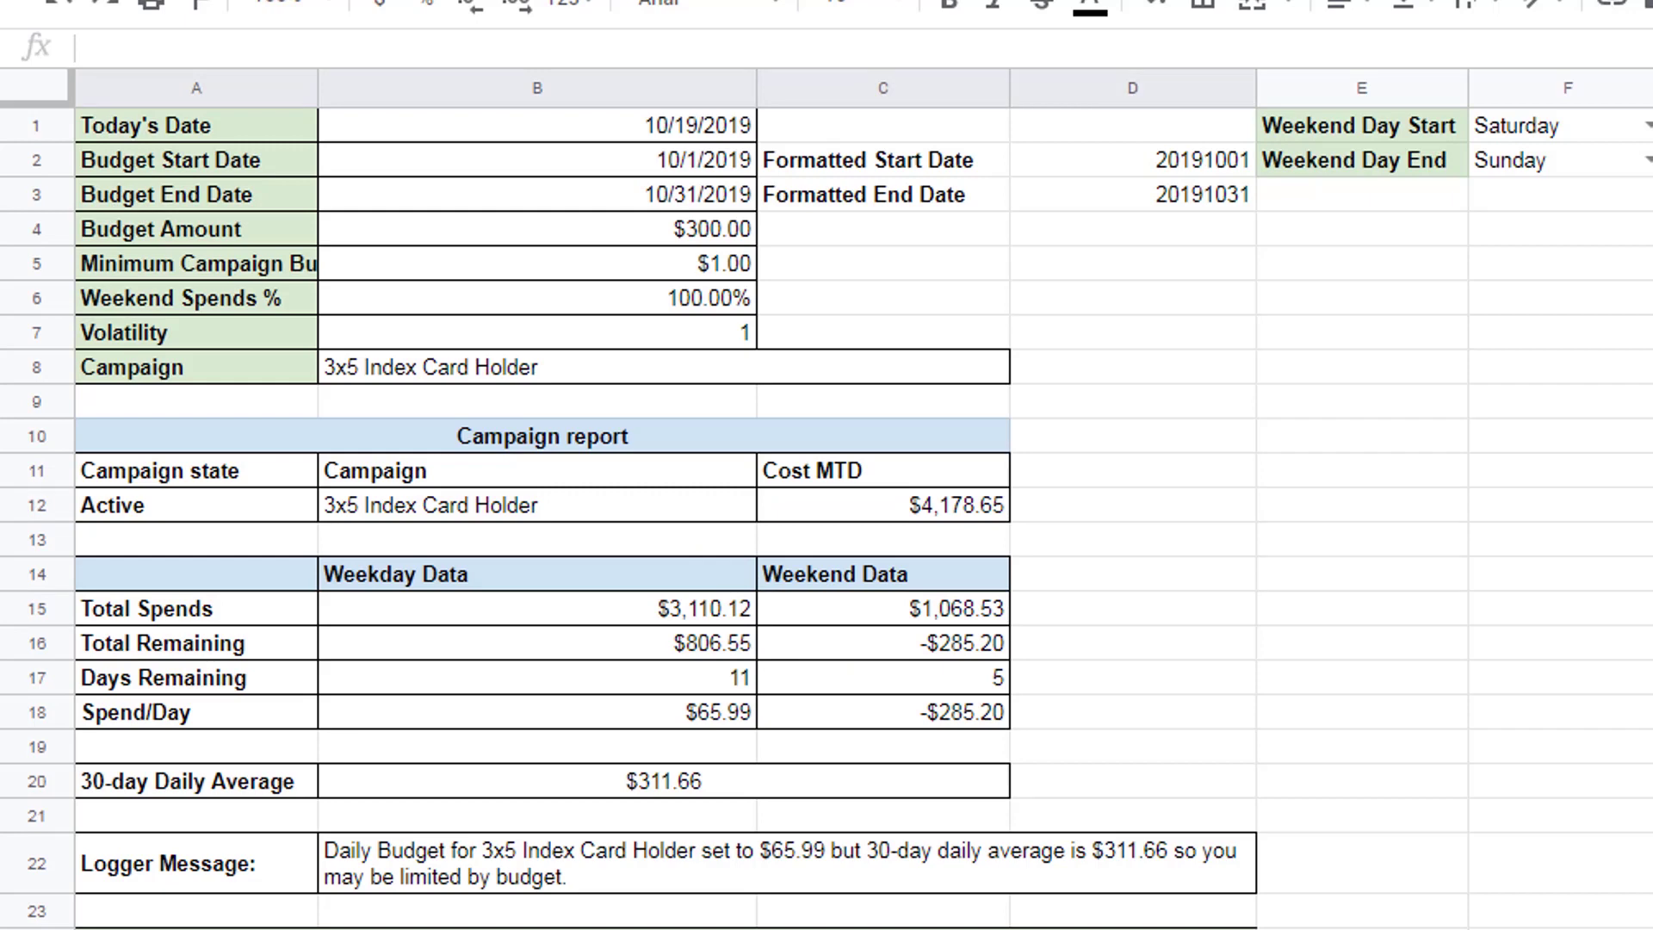
- Review the weekend start and end day settings and the logger message summary
{"action": "left_click", "coordinate": [1366, 328]}
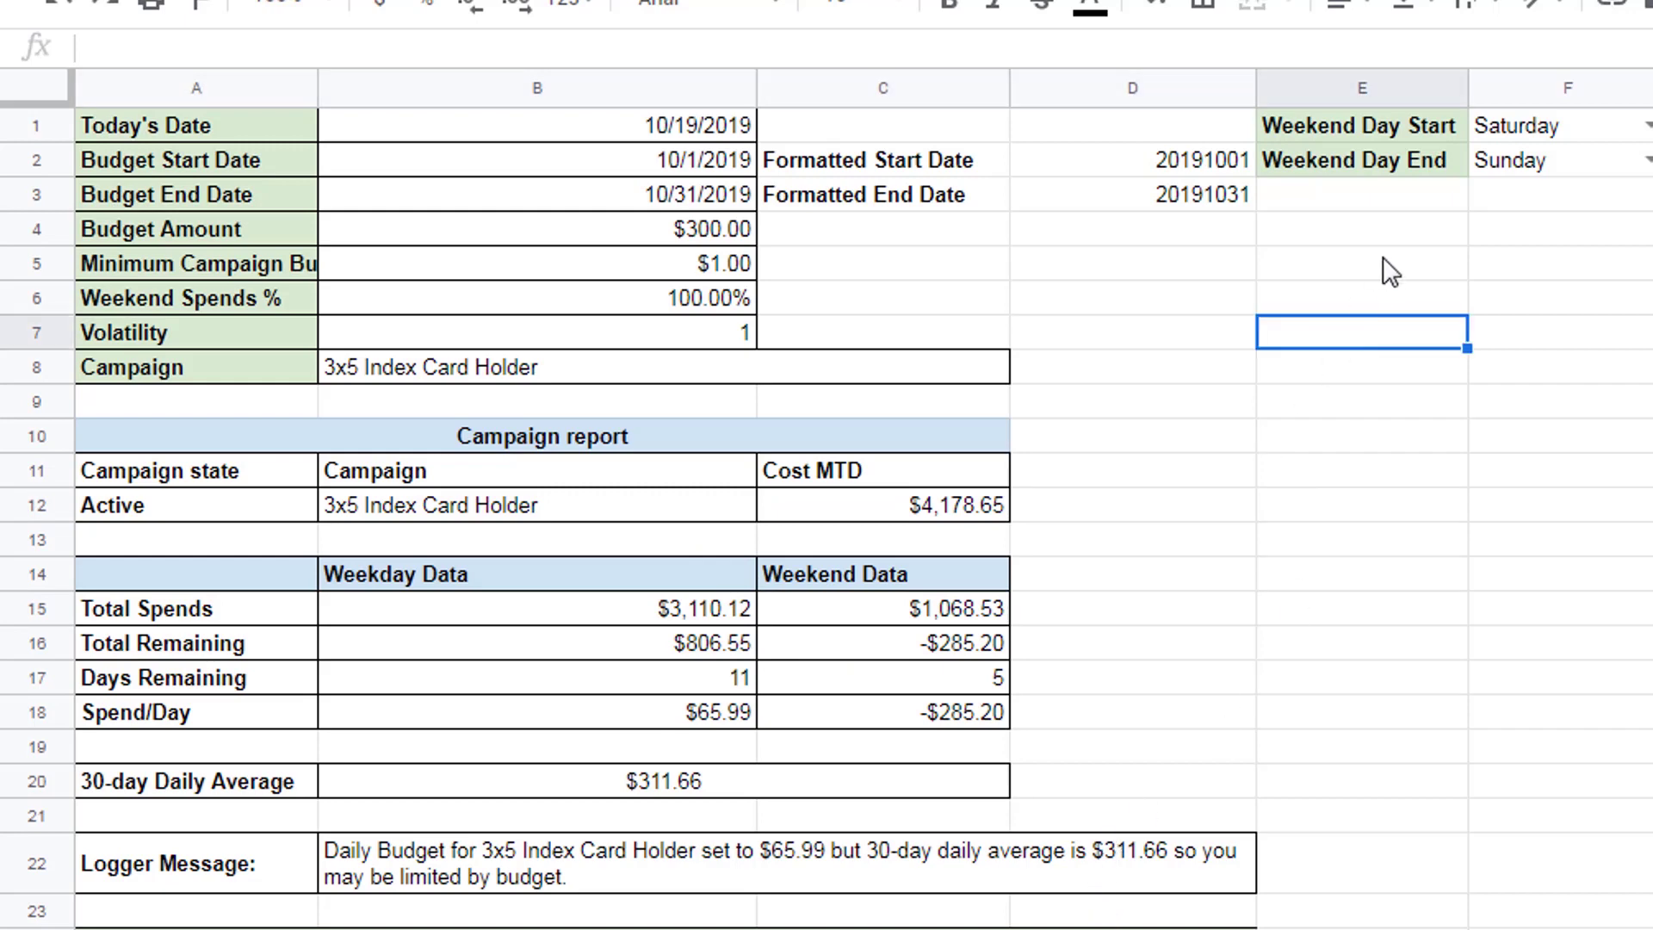
{"action": "left_click", "coordinate": [1555, 129]}
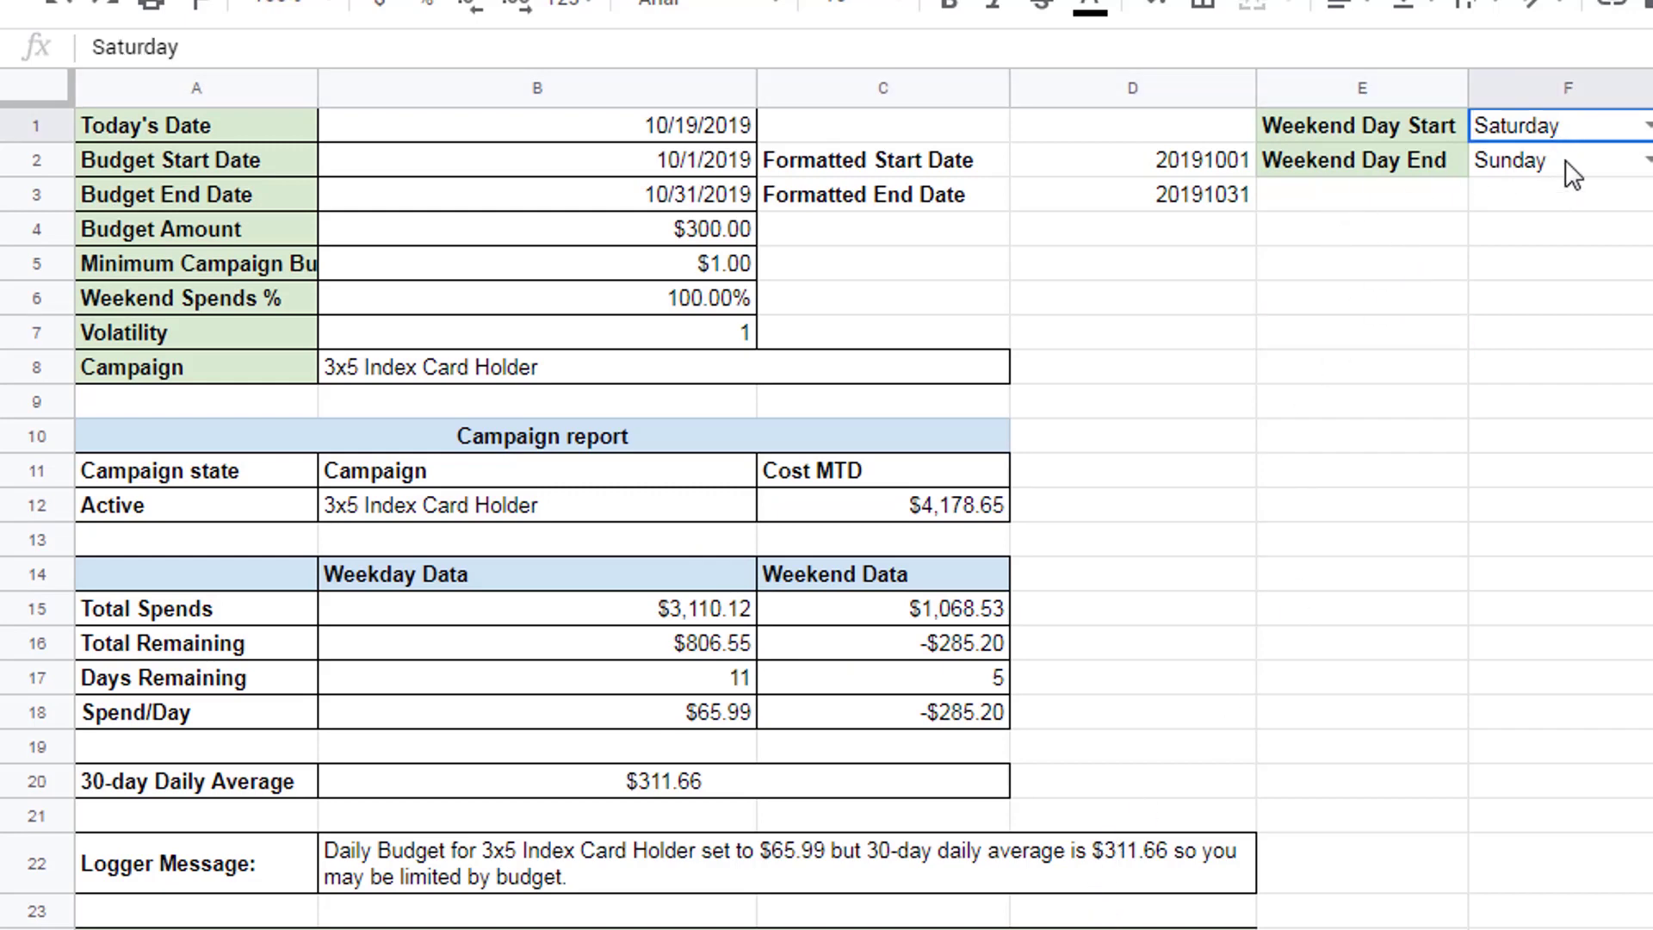
{"action": "left_click", "coordinate": [1572, 172]}
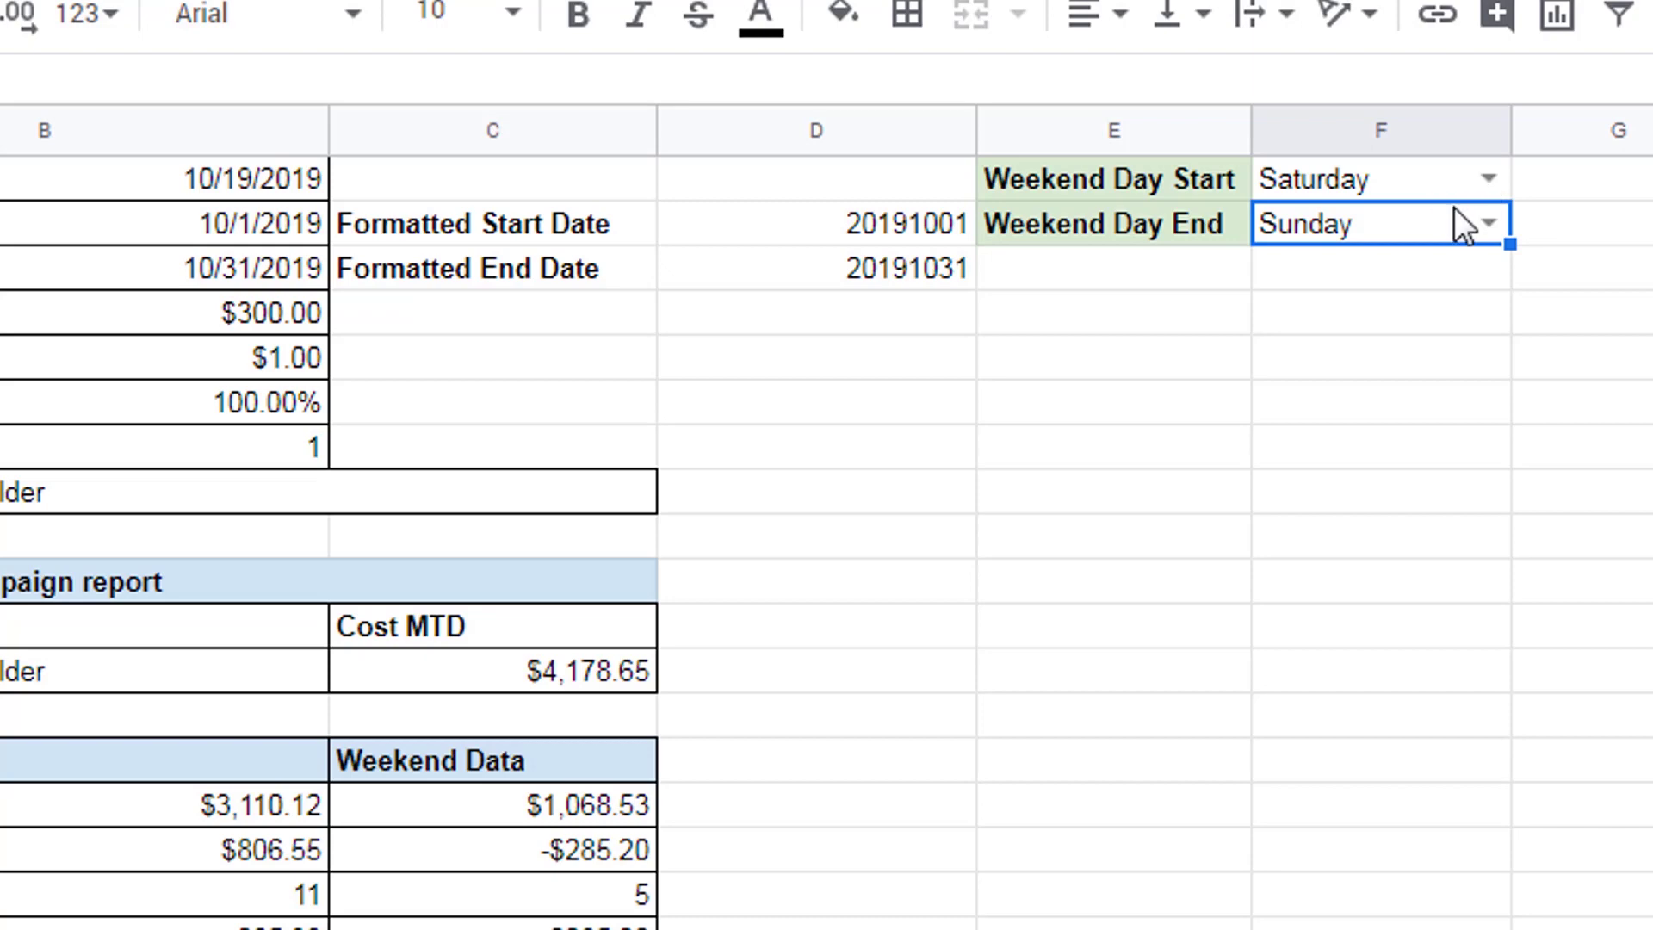
{"action": "left_click", "coordinate": [1402, 194]}
{"action": "left_click", "coordinate": [1402, 219]}
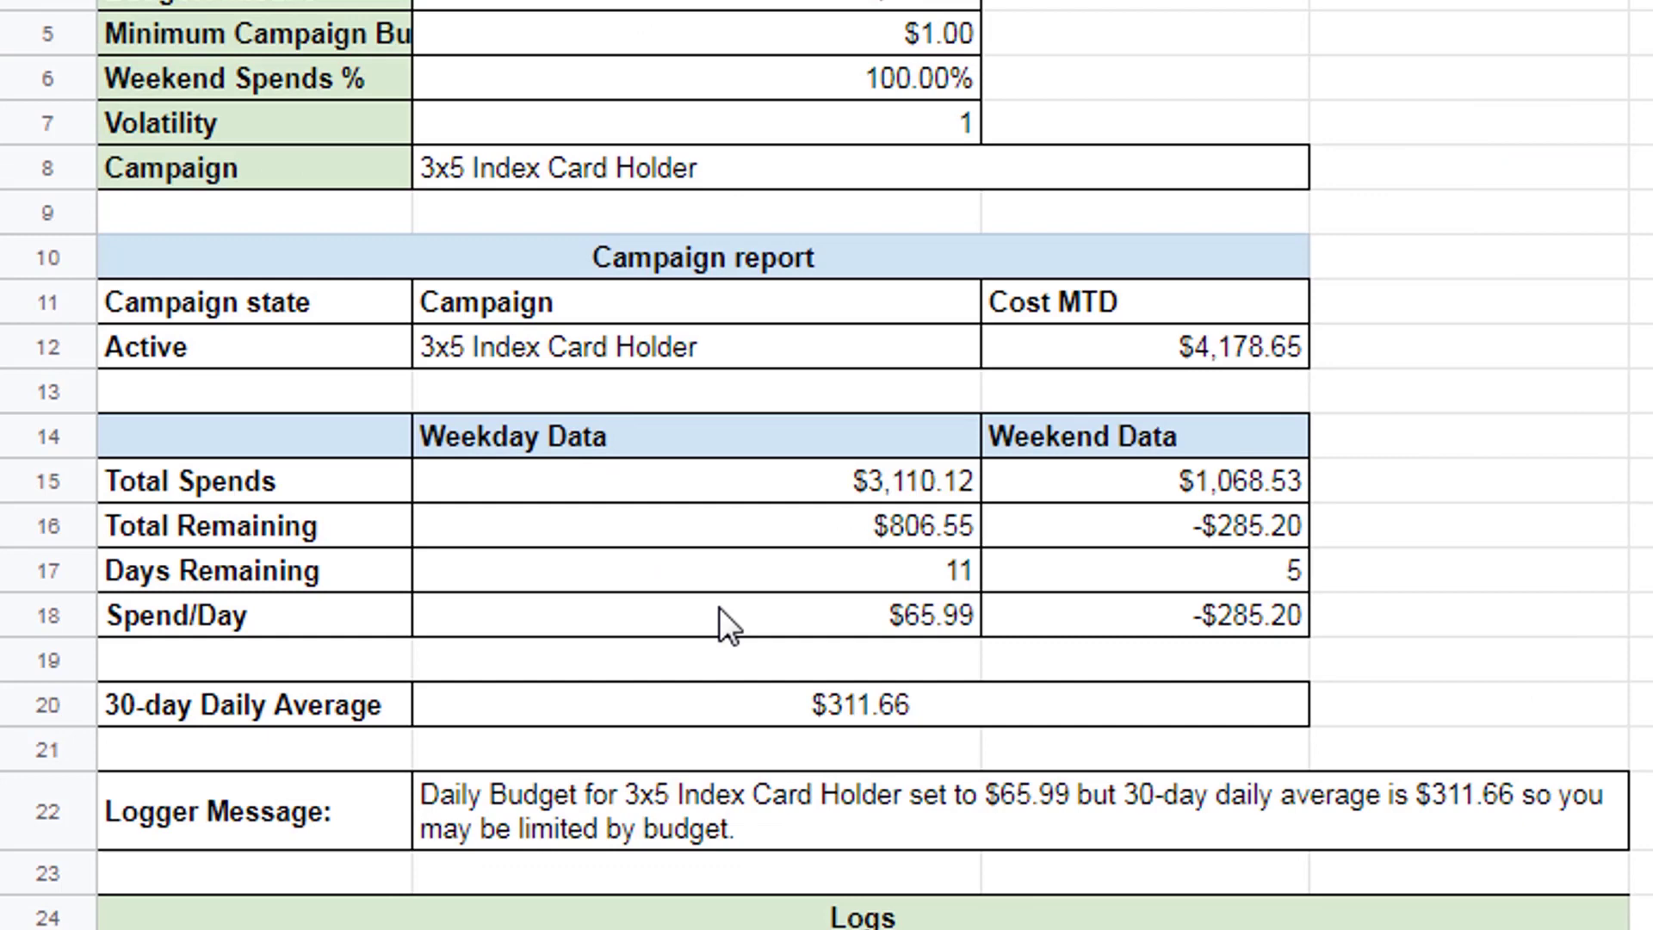
{"action": "left_click", "coordinate": [515, 809]}
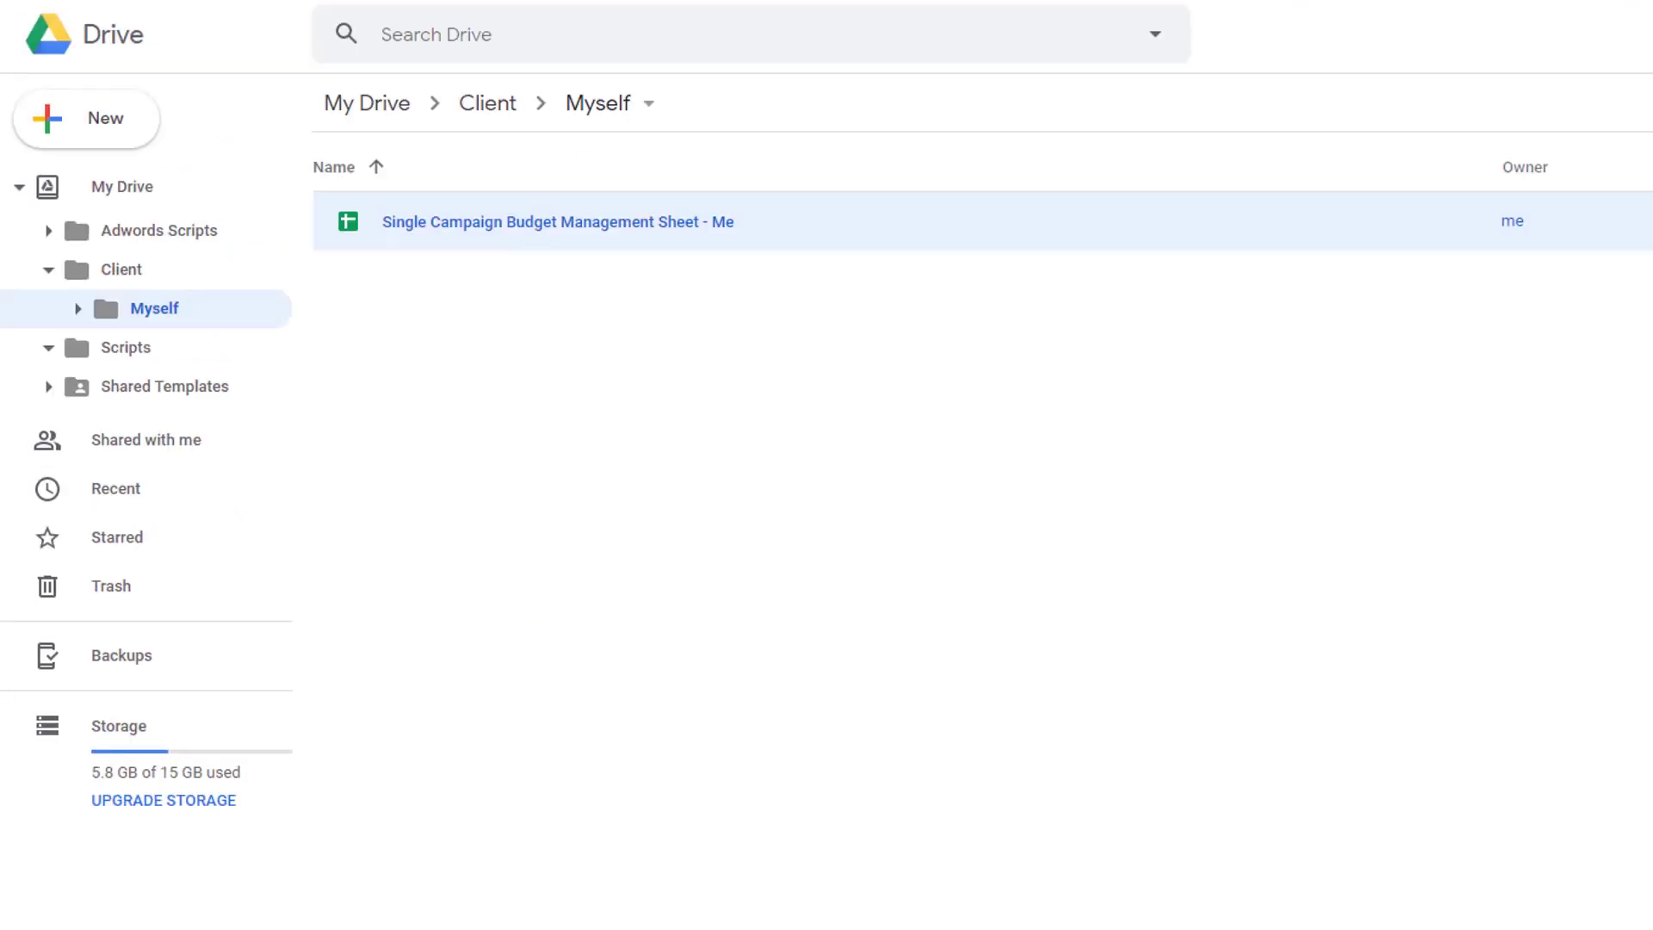
- Review the code of Single Campaign Budget Management Script.txt in the Adwords Scripts Drive folder
{"action": "left_click", "coordinate": [157, 232]}
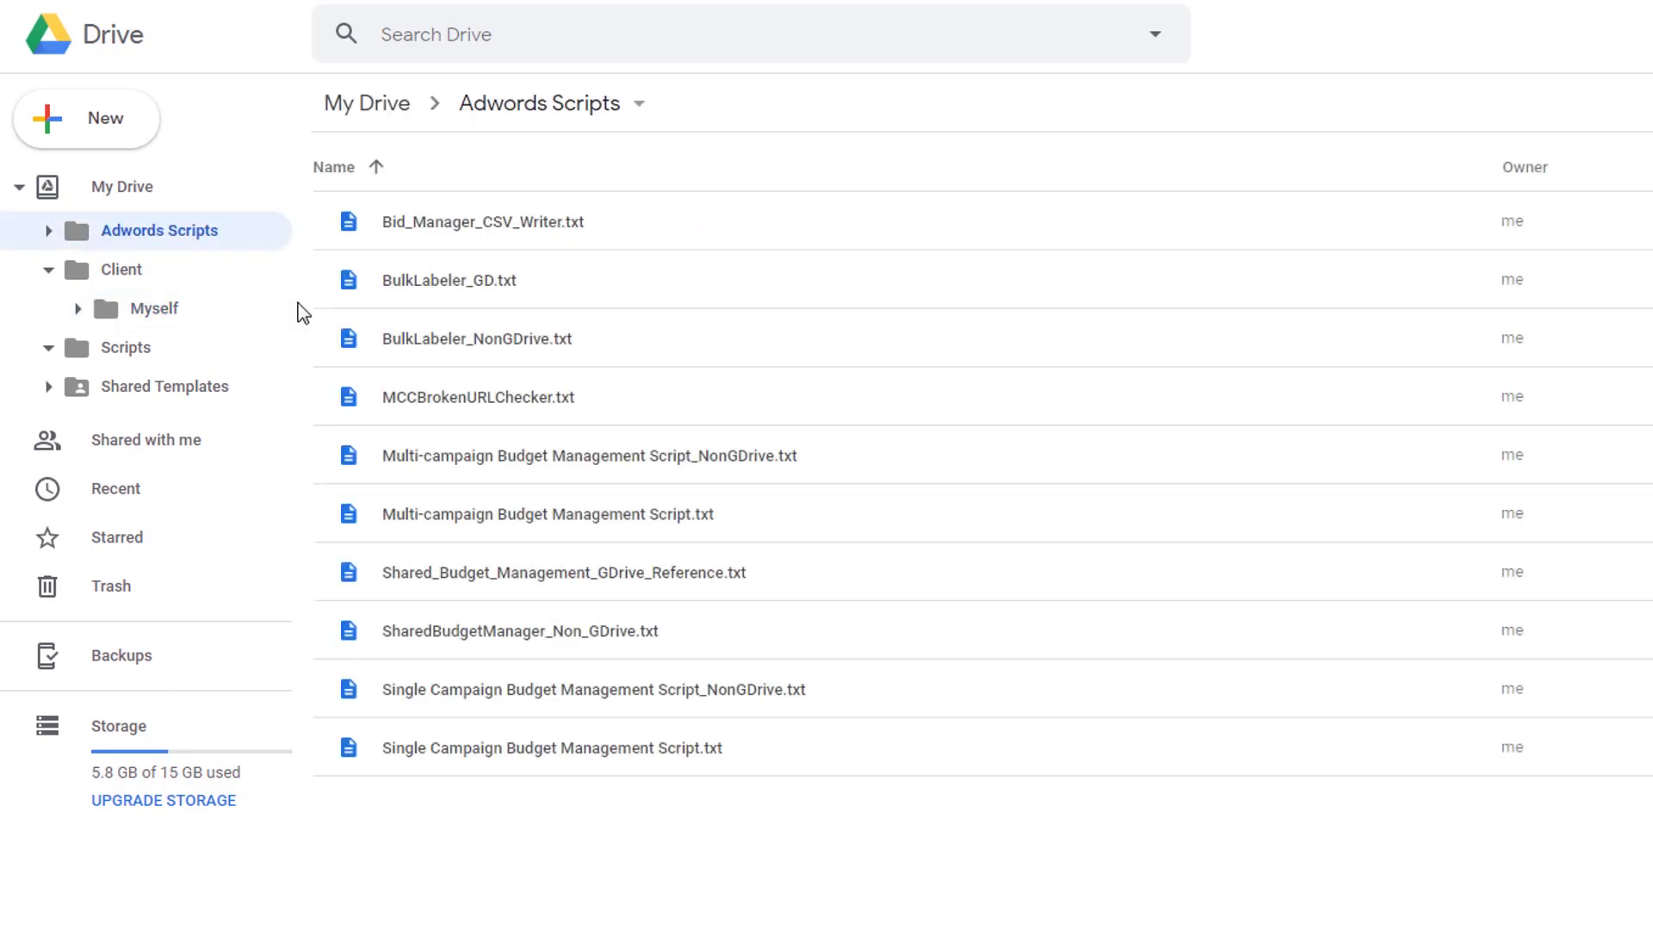
{"action": "left_click", "coordinate": [614, 748]}
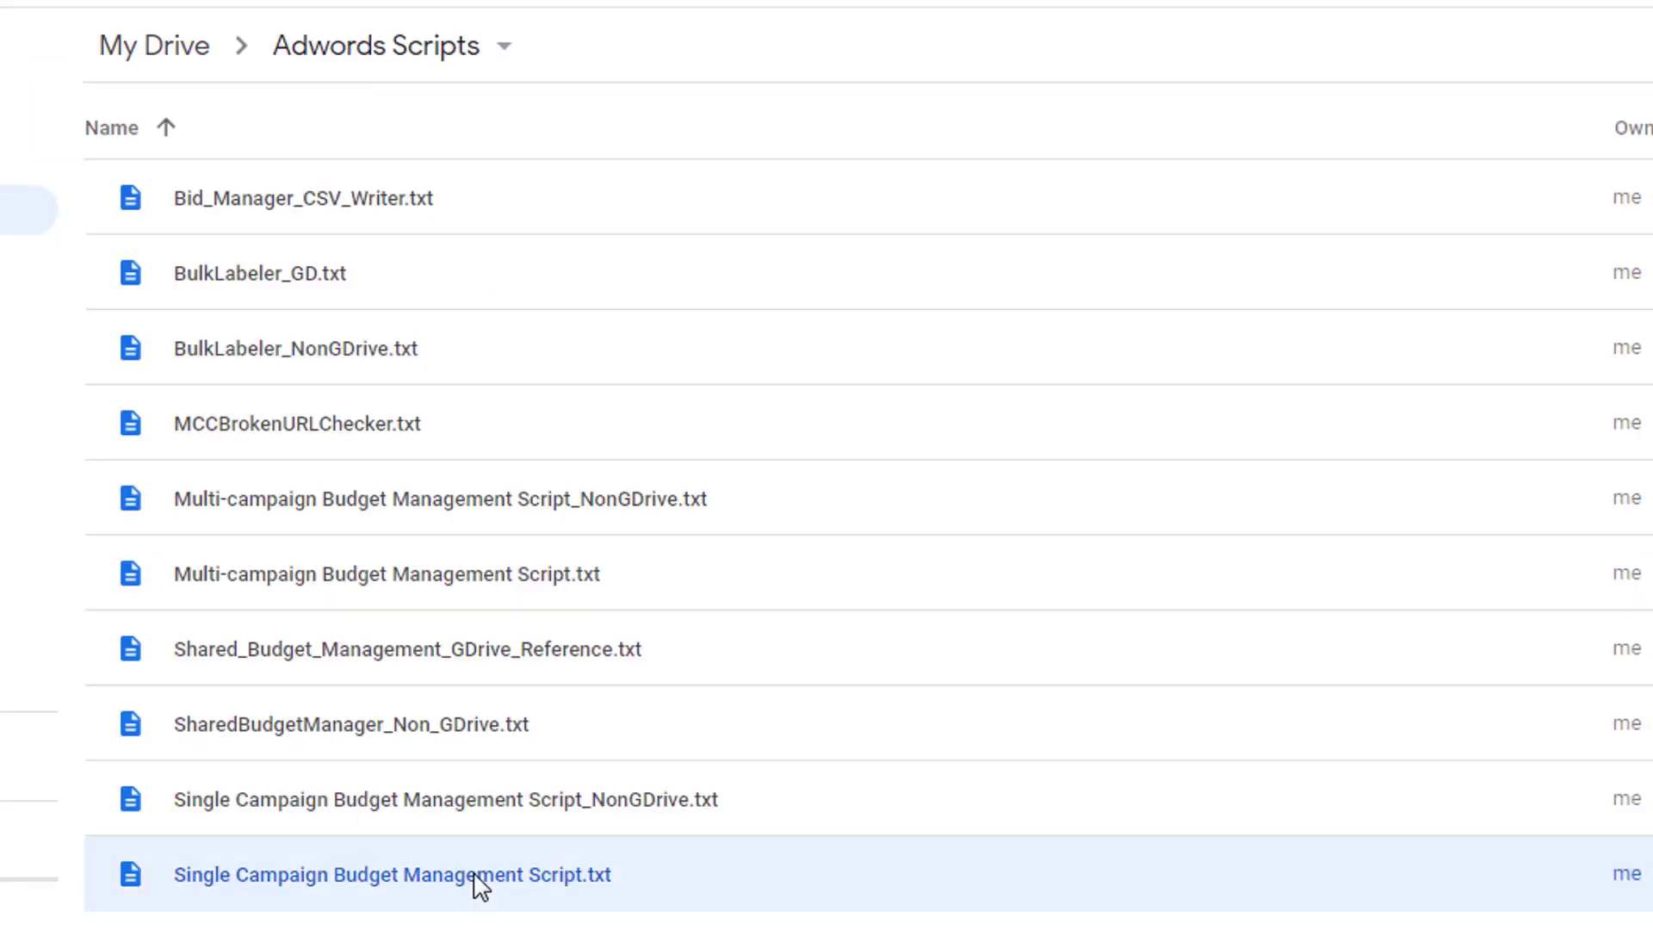
{"action": "double_click", "coordinate": [536, 891]}
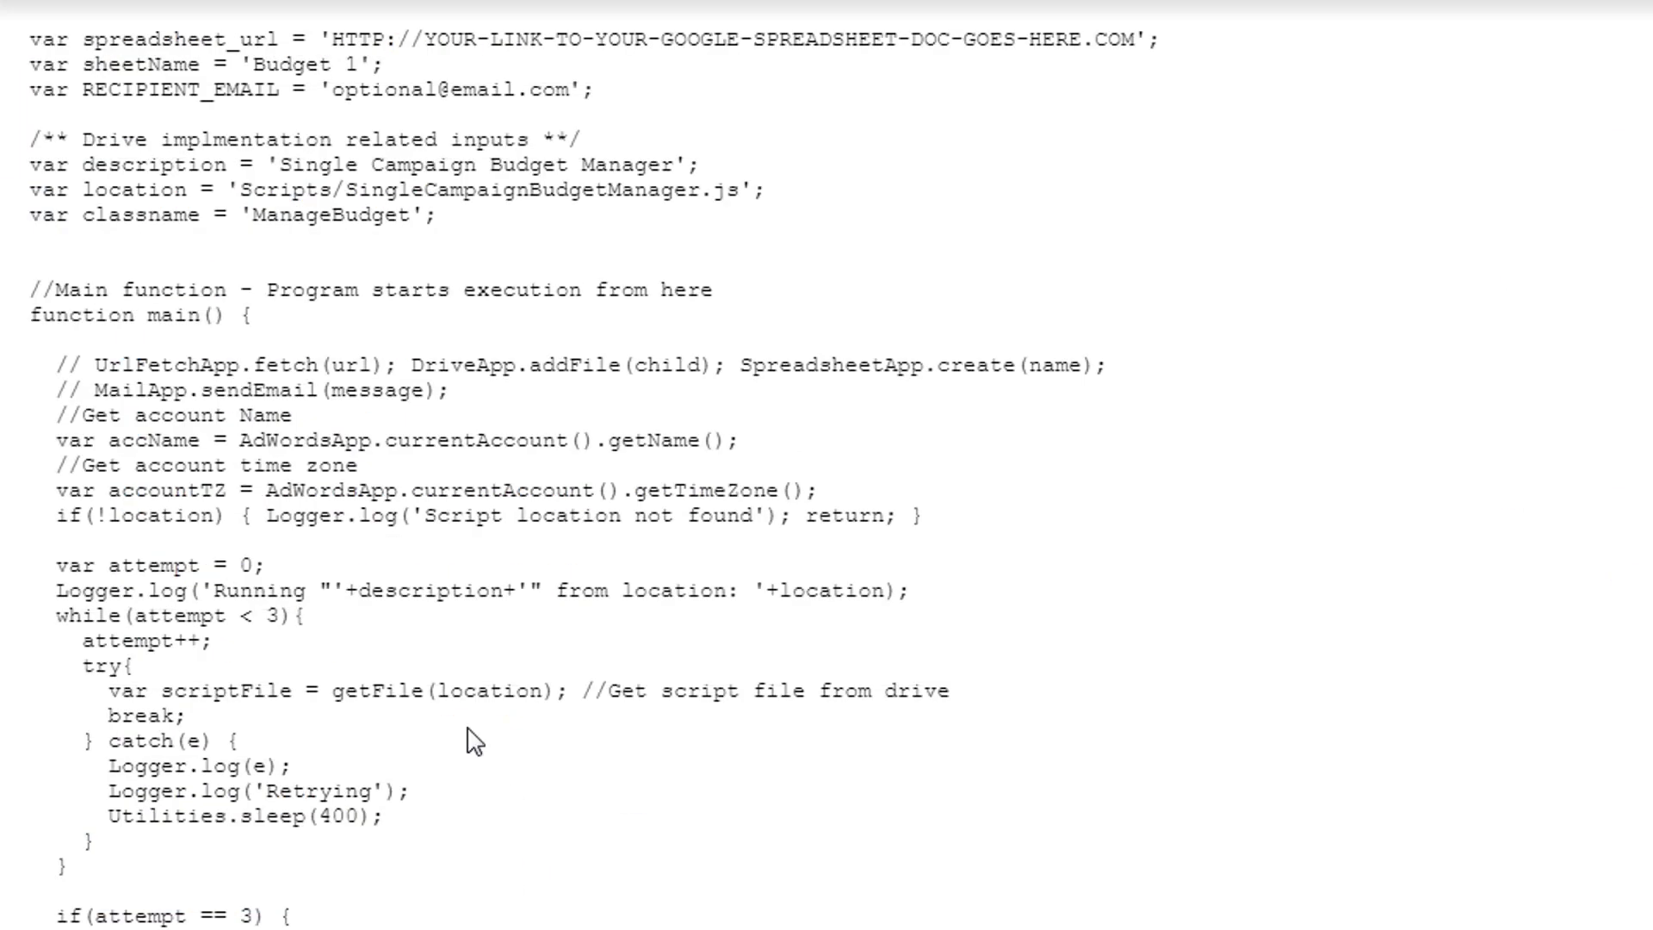
{"action": "left_click", "coordinate": [35, 45]}
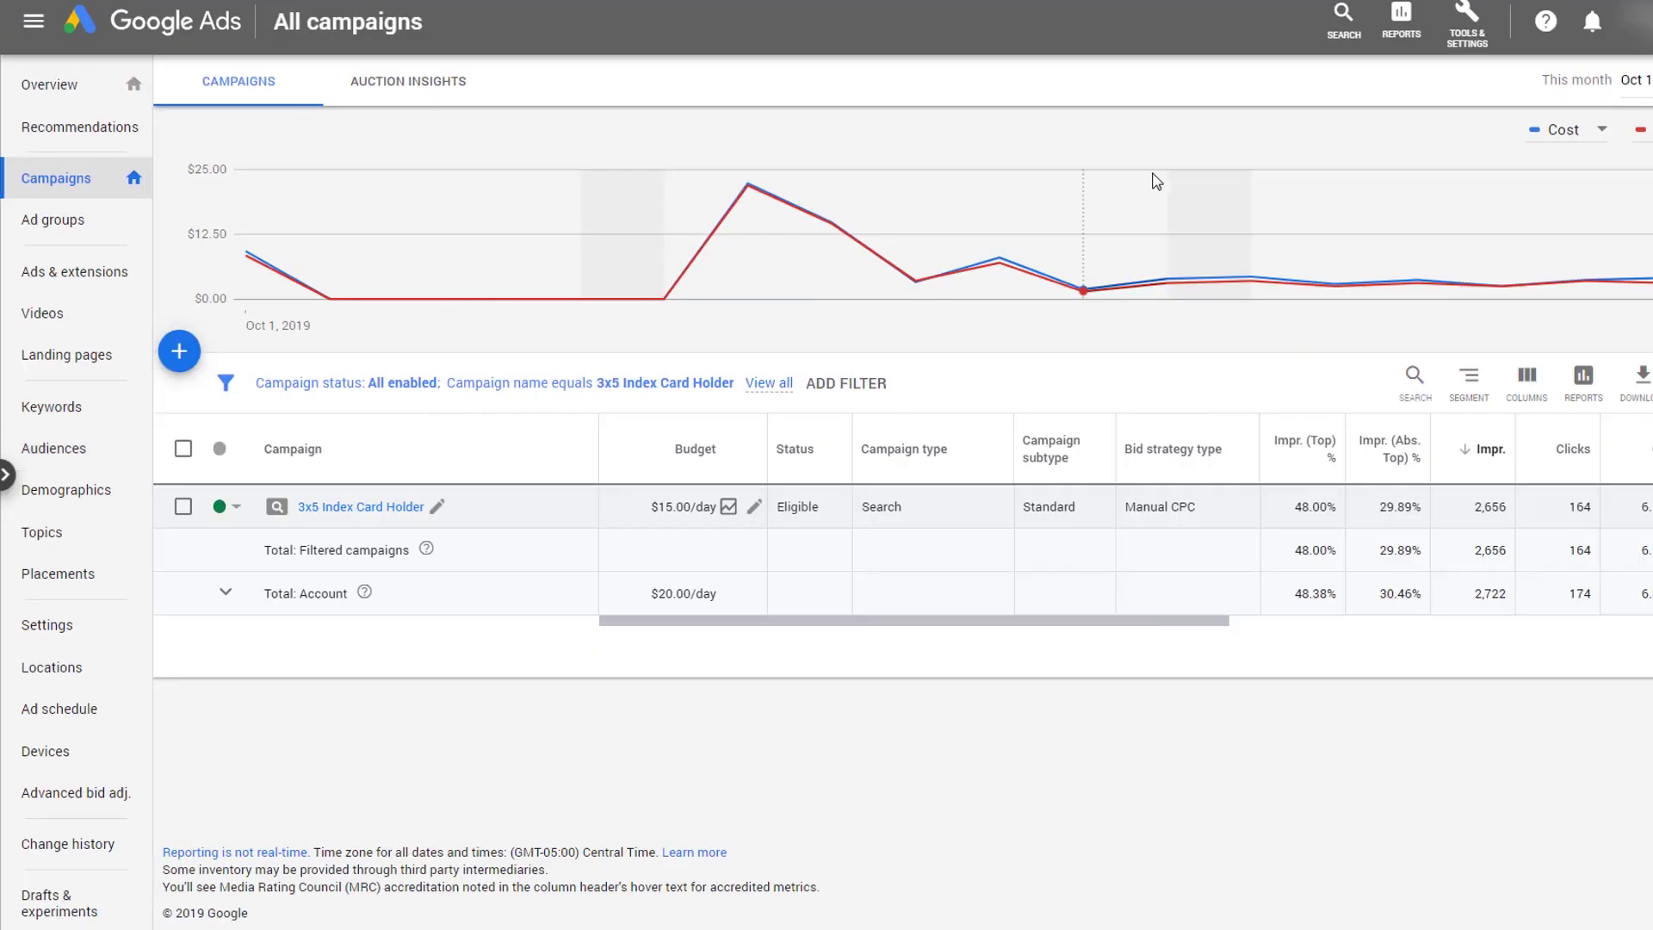
- Open the Single Campaign Budget Script from the account's Scripts page
{"action": "left_click", "coordinate": [1477, 39]}
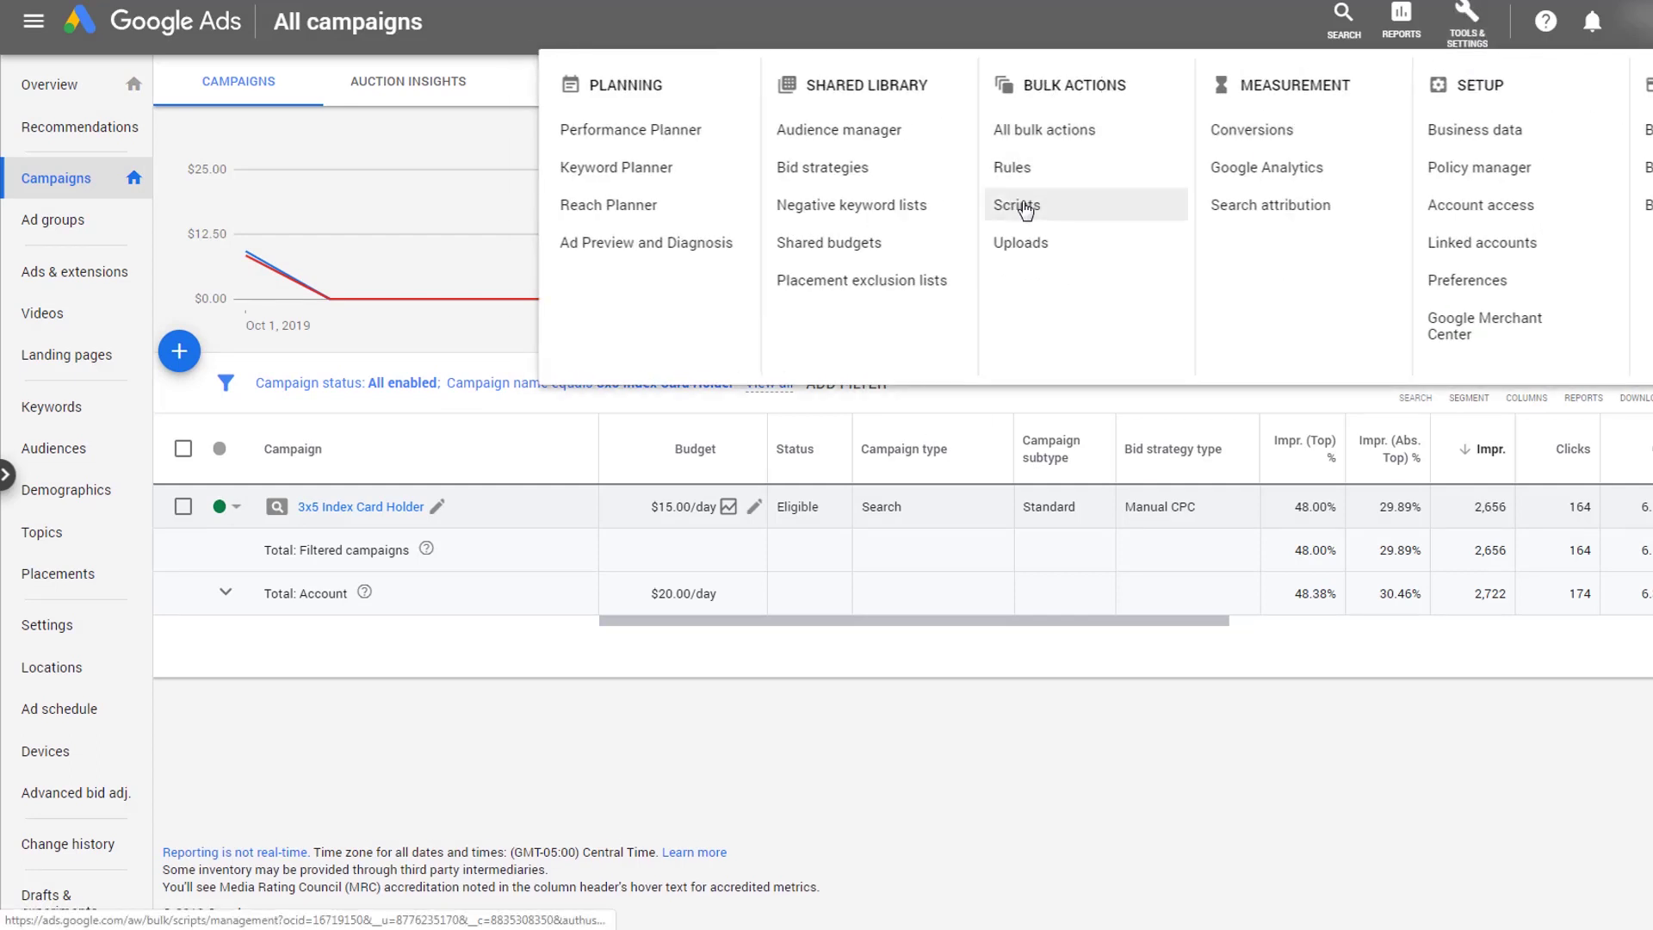
{"action": "left_click", "coordinate": [1110, 204]}
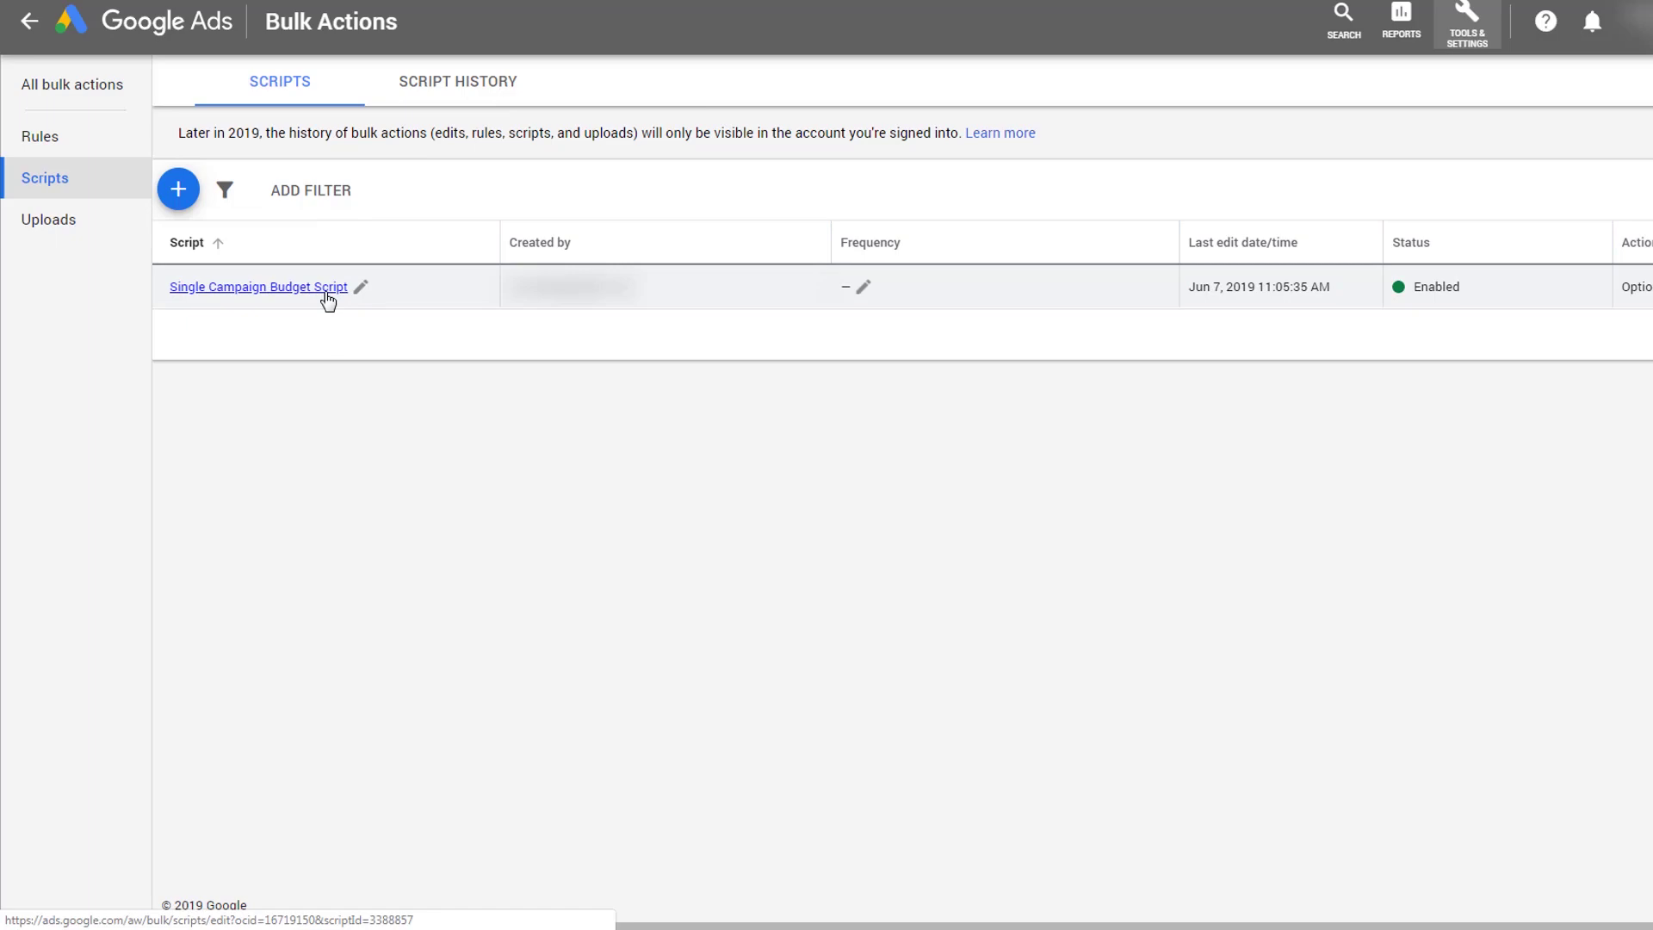
{"action": "left_click", "coordinate": [325, 299]}
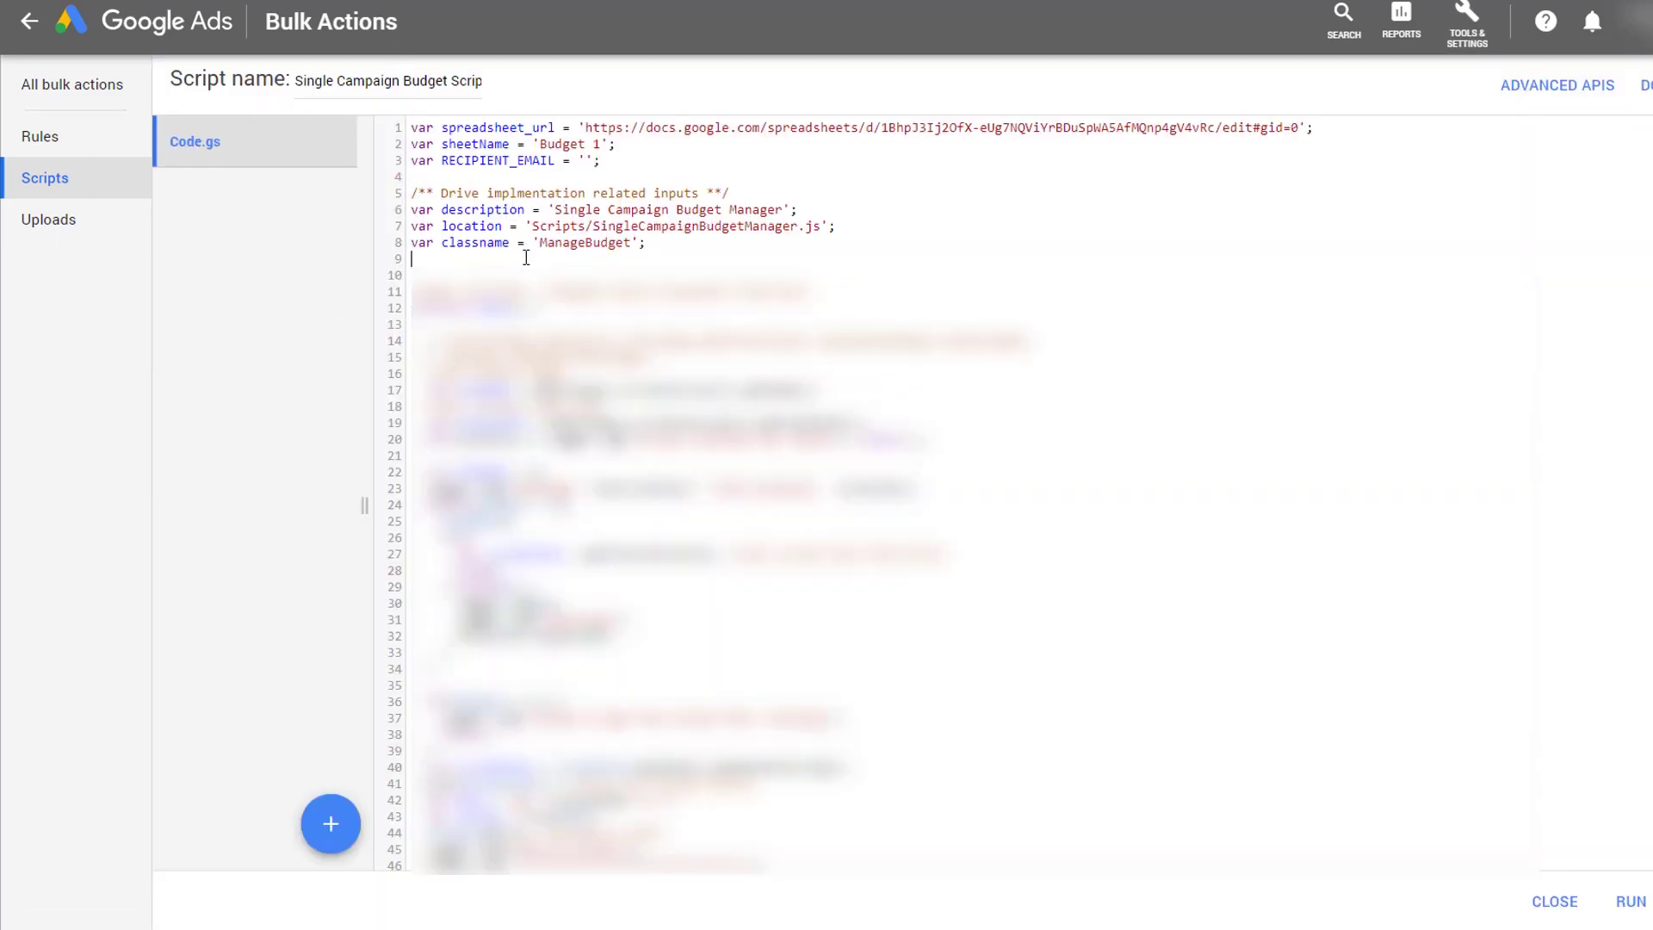
- Replace the script's existing code with the pasted budget manager template
{"action": "key", "text": "ctrl+a"}
{"action": "key", "text": "ctrl+v"}
{"action": "scroll", "coordinate": [579, 262], "scroll_direction": "up", "scroll_amount": 10}
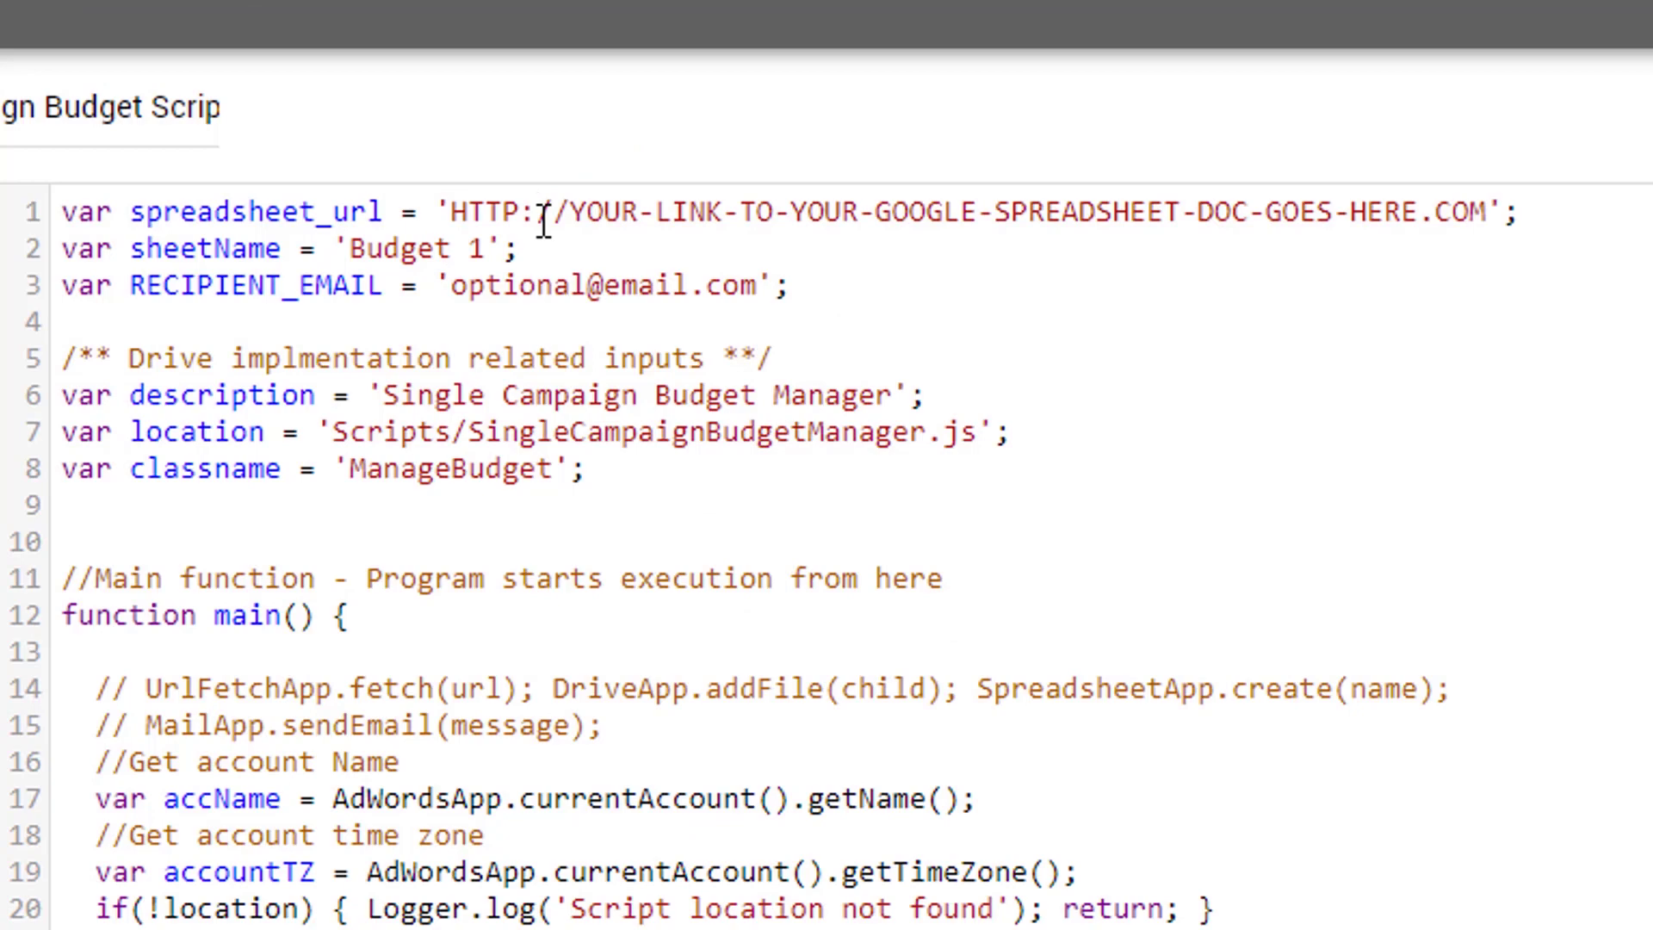
- Replace the line 1 placeholder with the budget spreadsheet's copied Sheets URL
{"action": "left_click", "coordinate": [544, 219]}
{"action": "left_click", "coordinate": [912, 36]}
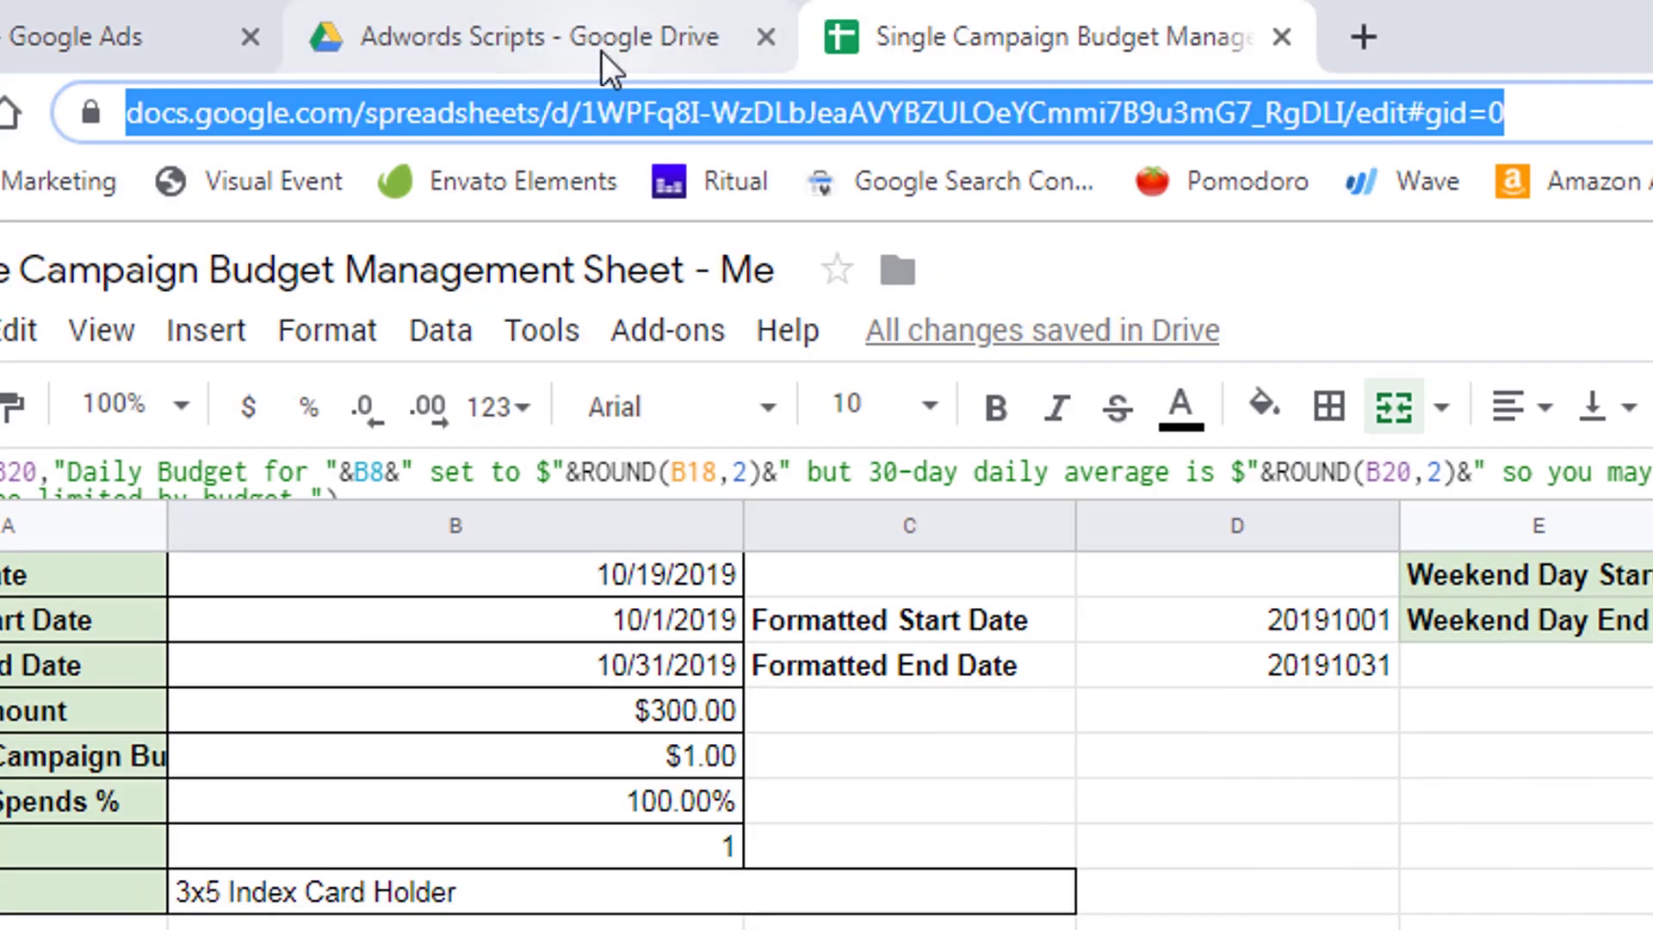
{"action": "left_click", "coordinate": [1555, 113]}
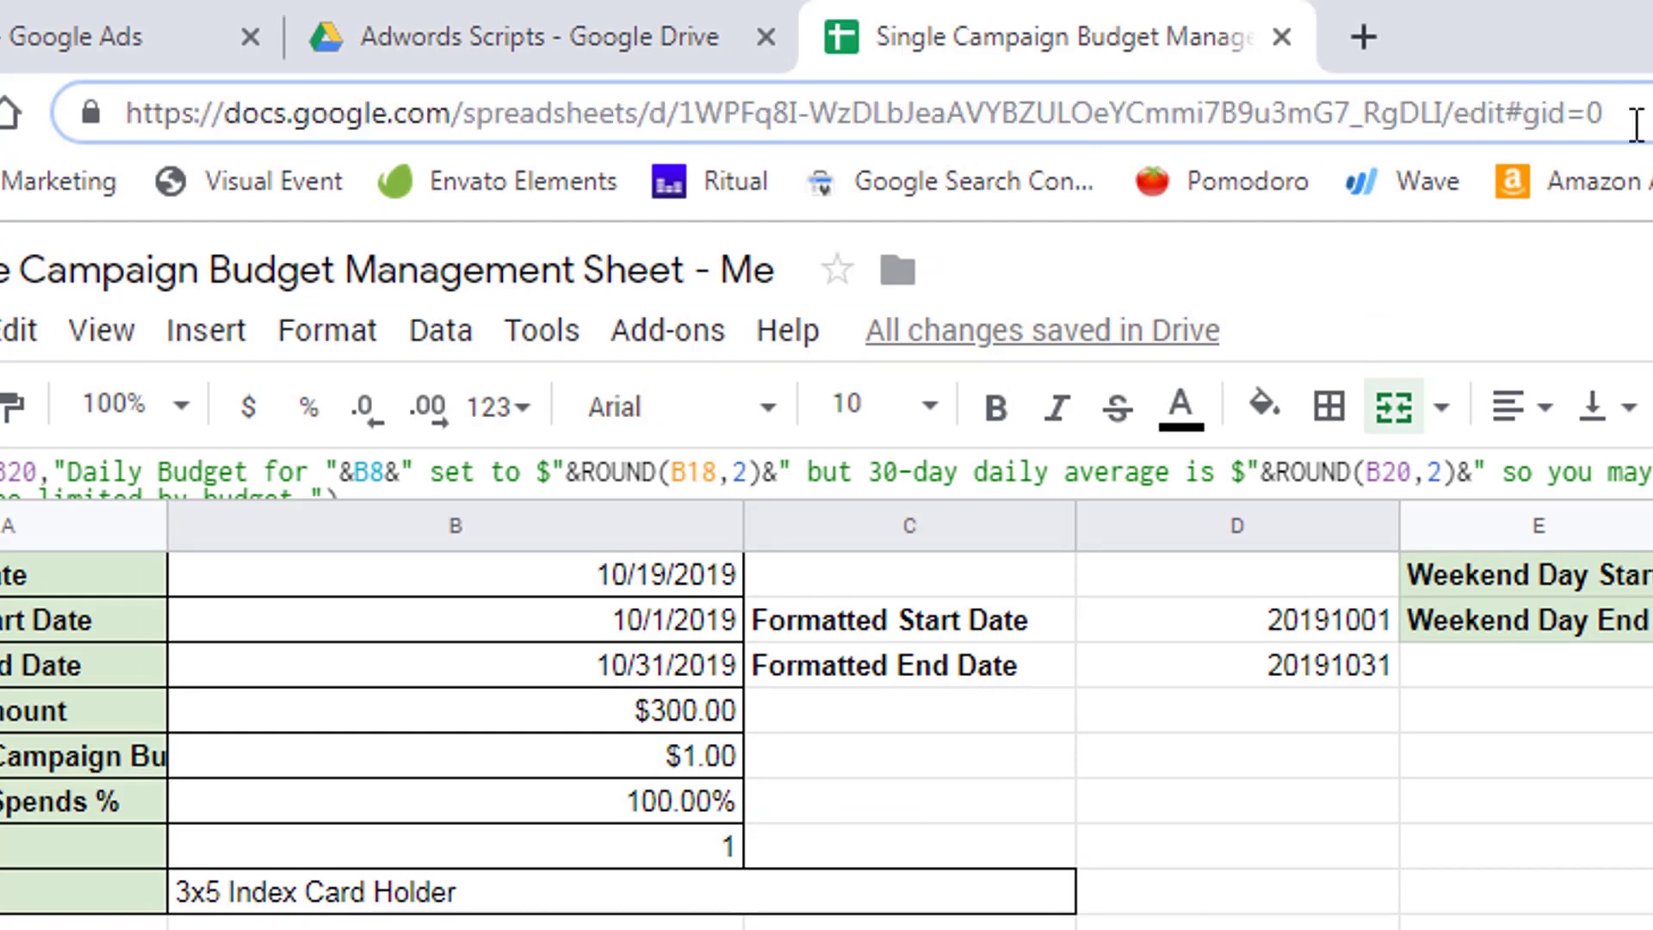
{"action": "left_click", "coordinate": [143, 33]}
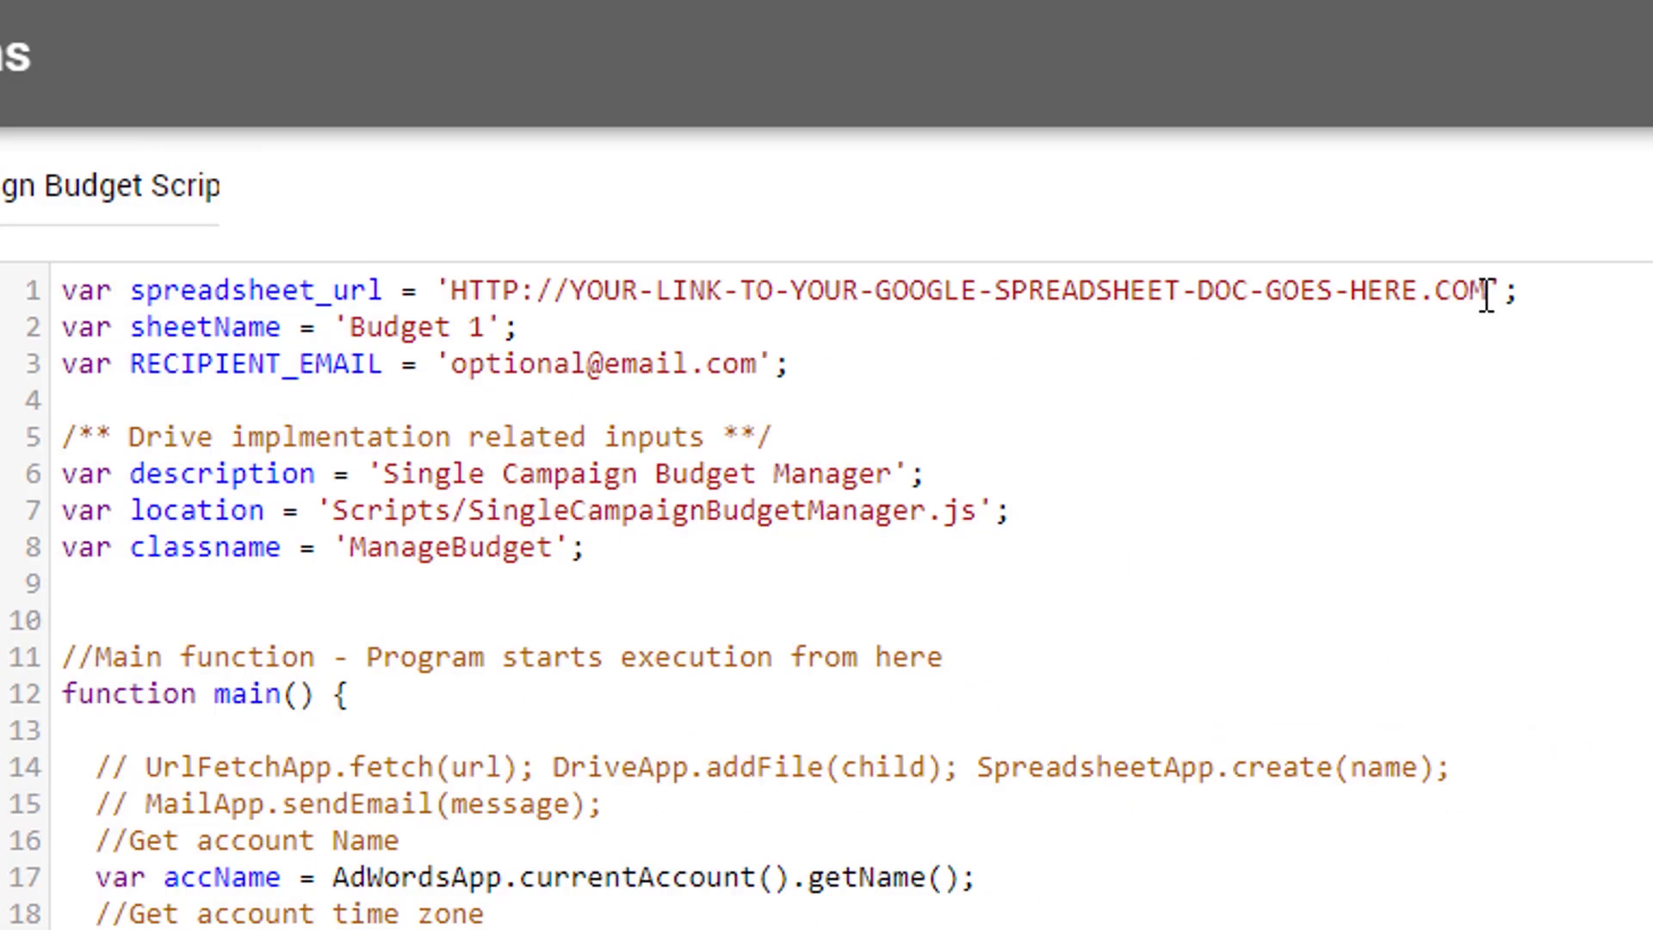
{"action": "left_click_drag", "start_coordinate": [1487, 290], "coordinate": [458, 287]}
{"action": "key", "text": "ctrl+v"}
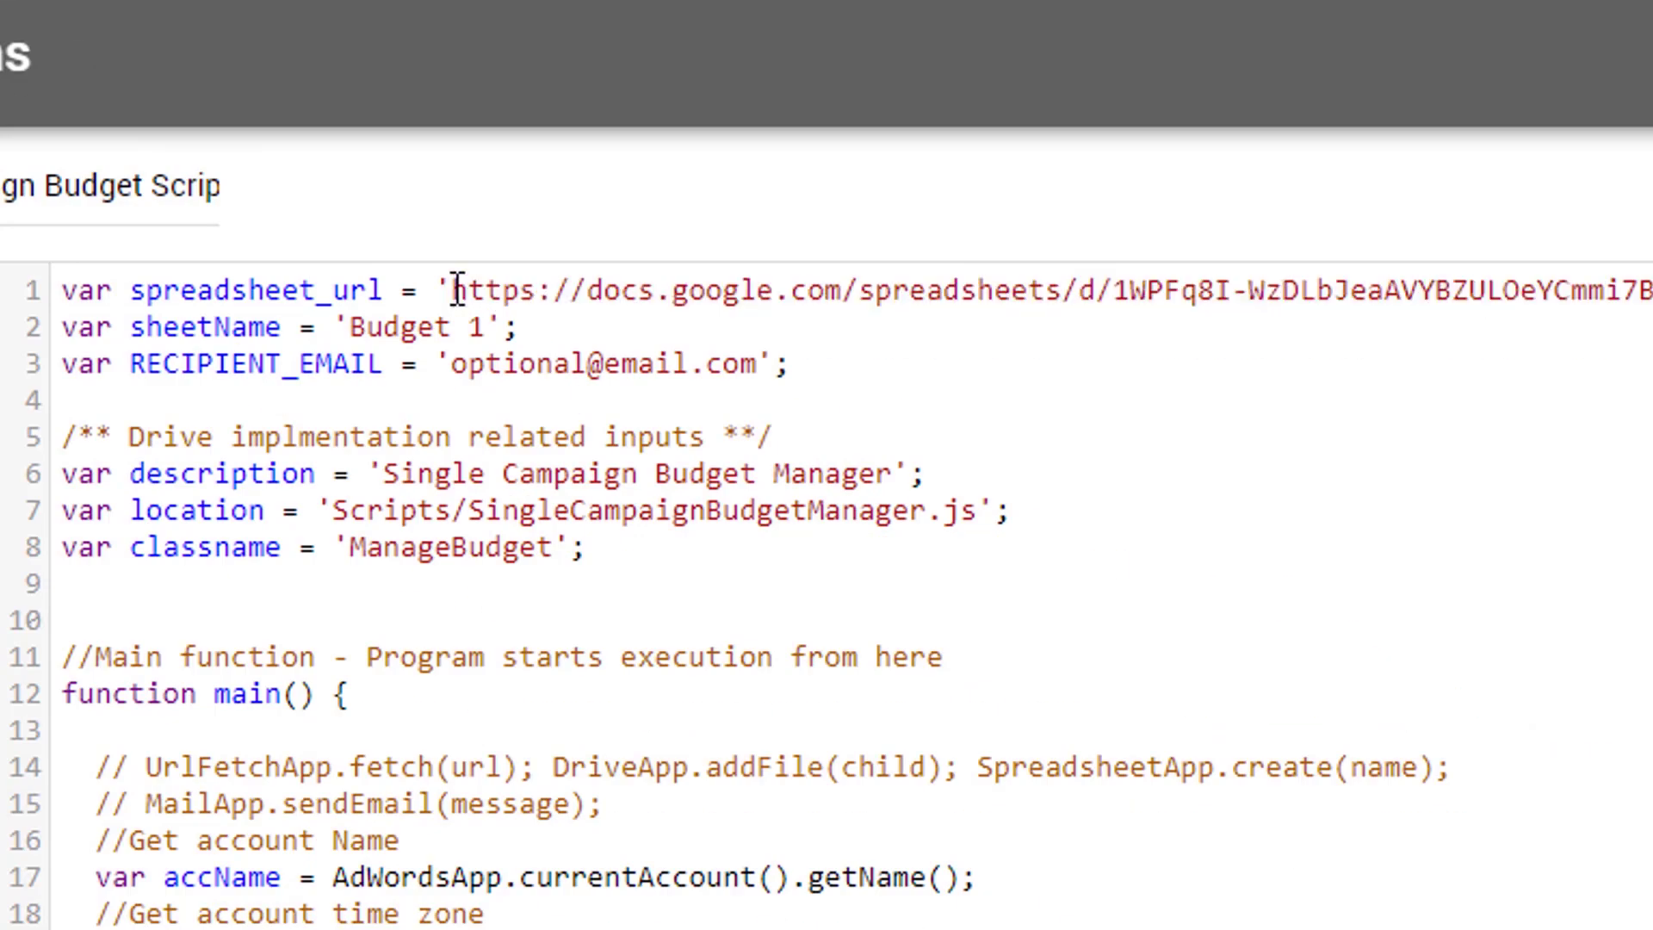
- Keep sheetName as 'Budget 1' and delete the sample recipient email, leaving it blank
{"action": "double_click", "coordinate": [190, 332]}
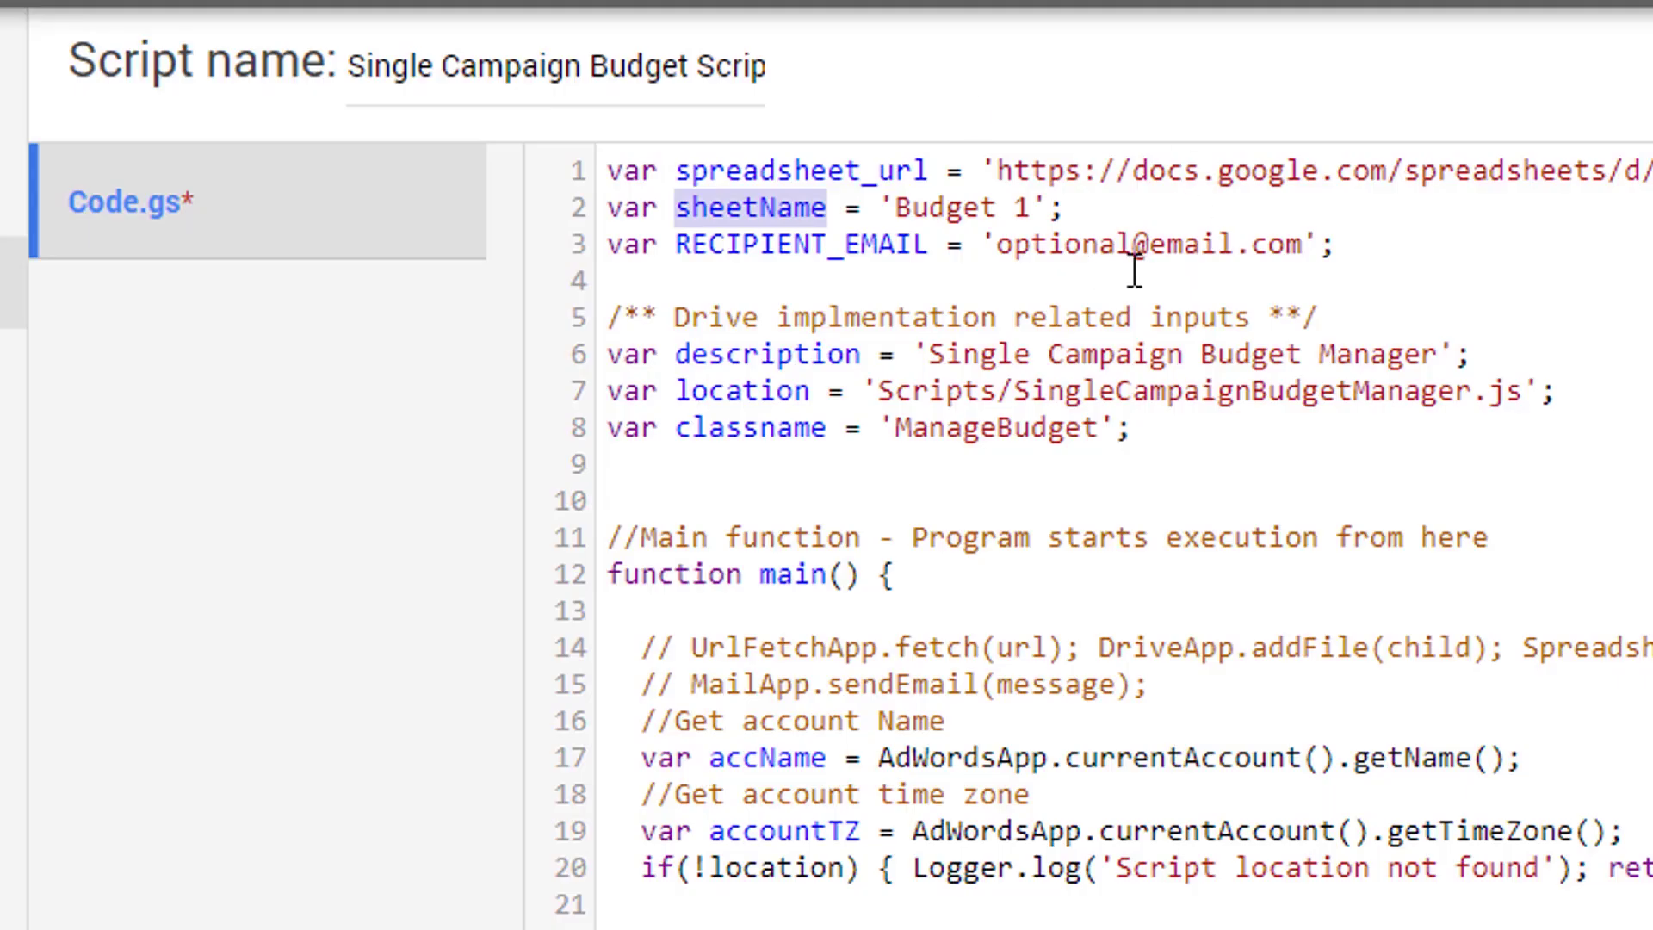
{"action": "left_click_drag", "start_coordinate": [1031, 207], "coordinate": [896, 208]}
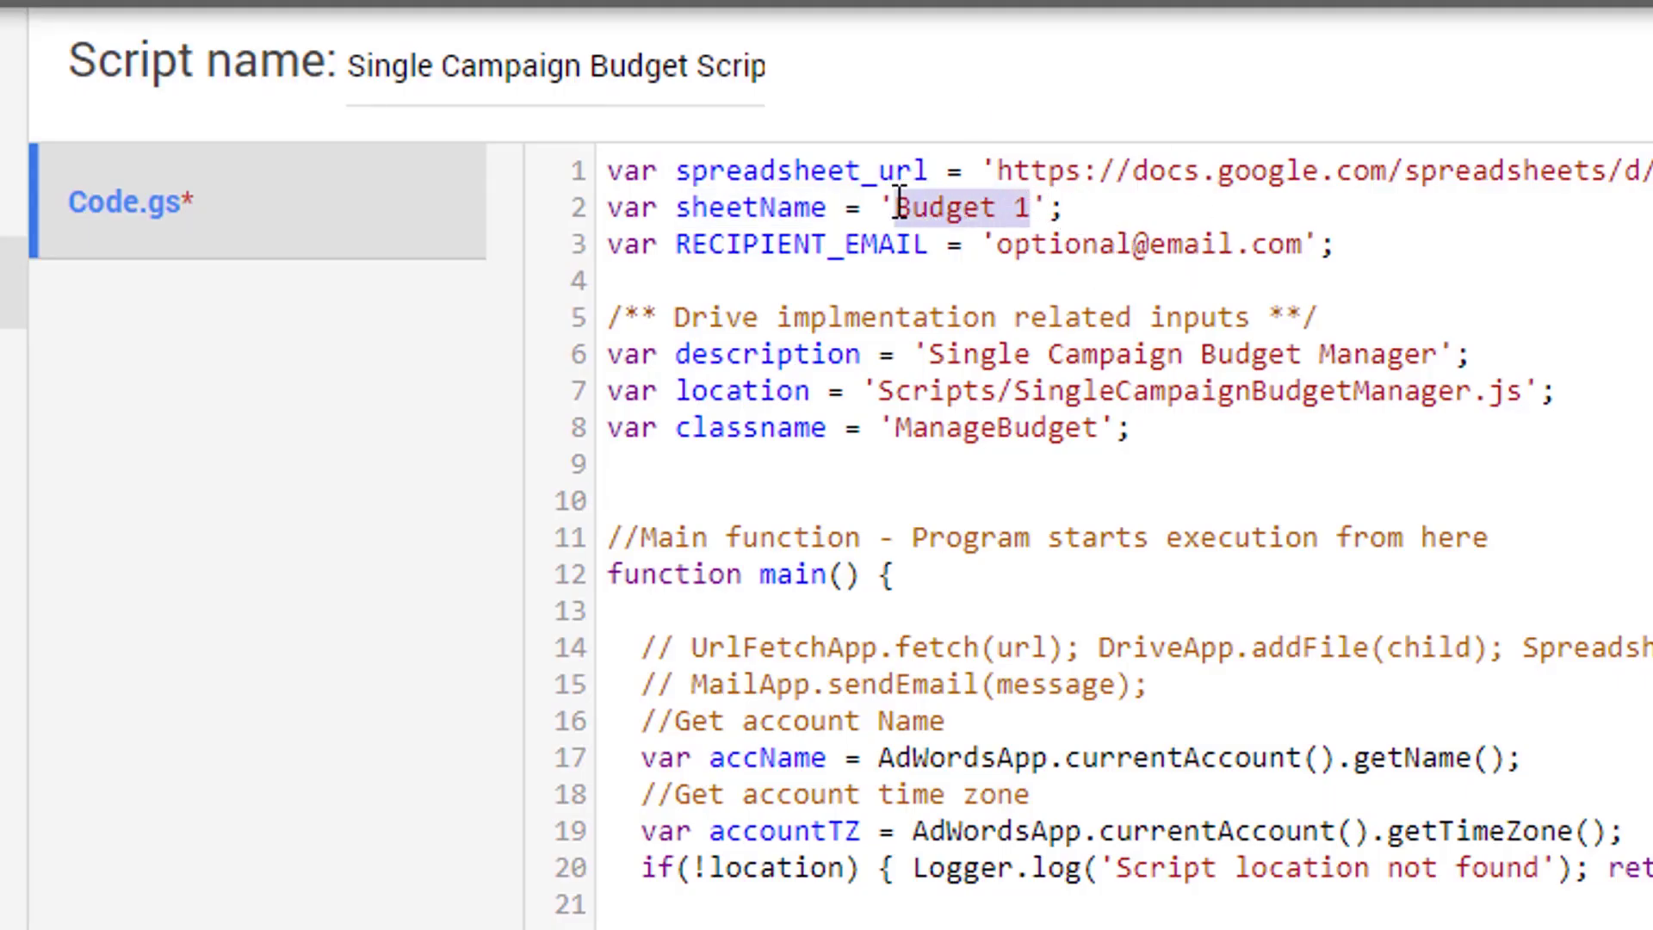
{"action": "left_click", "coordinate": [1031, 207]}
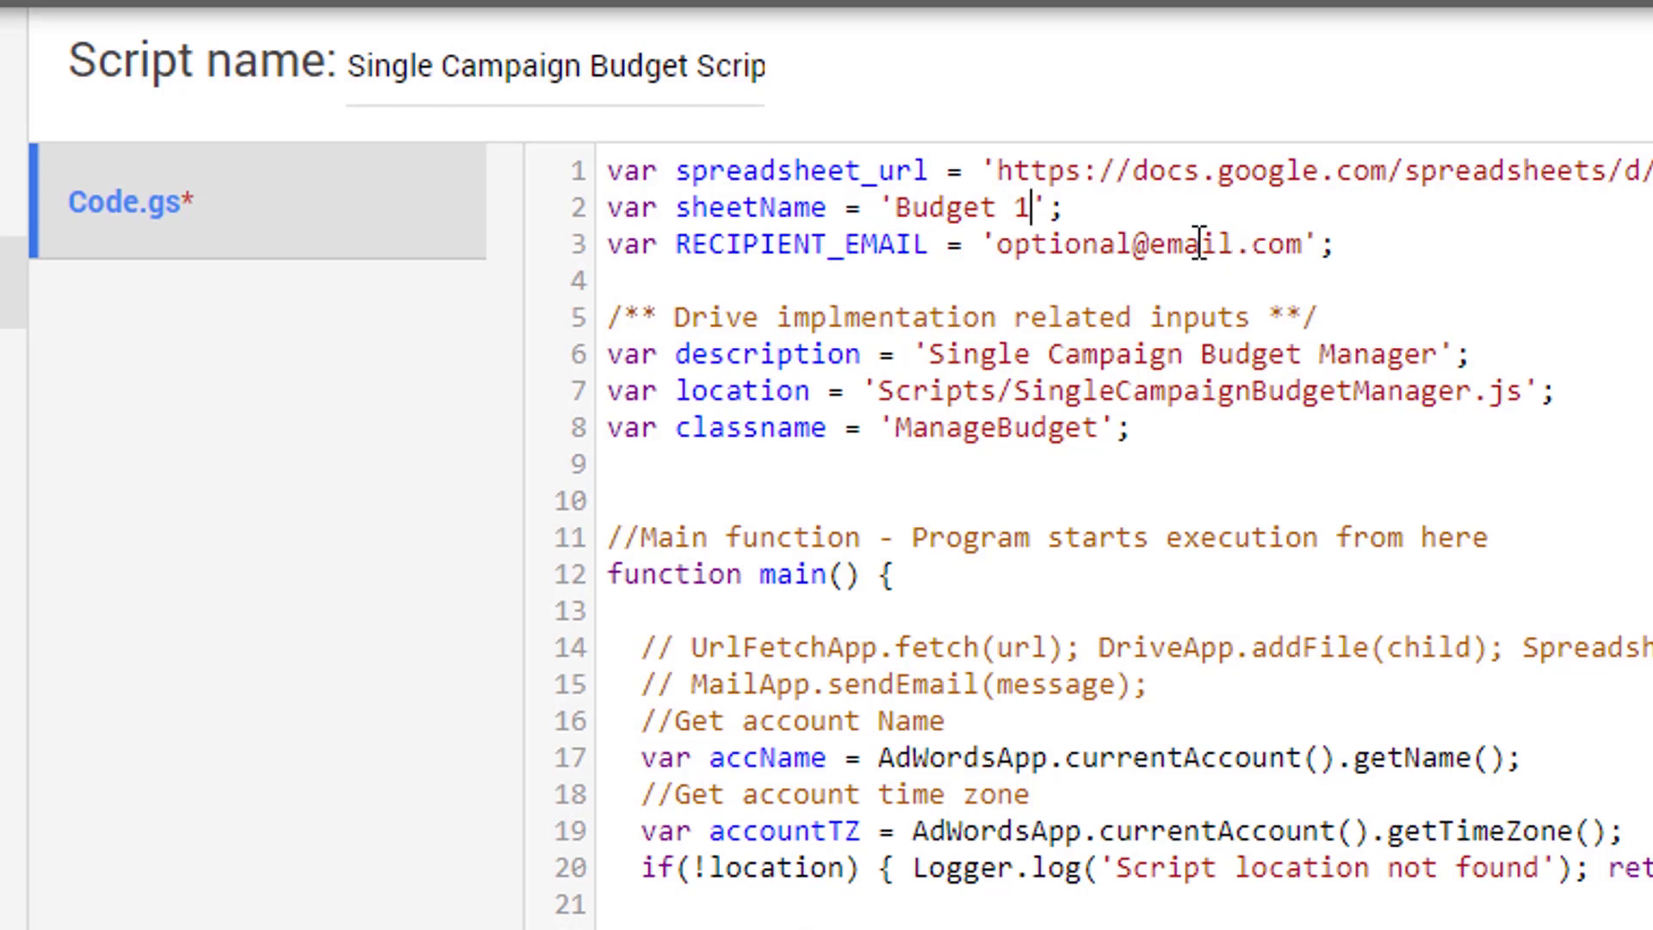
{"action": "left_click_drag", "start_coordinate": [1306, 245], "coordinate": [998, 249]}
{"action": "key", "text": "BackSpace"}
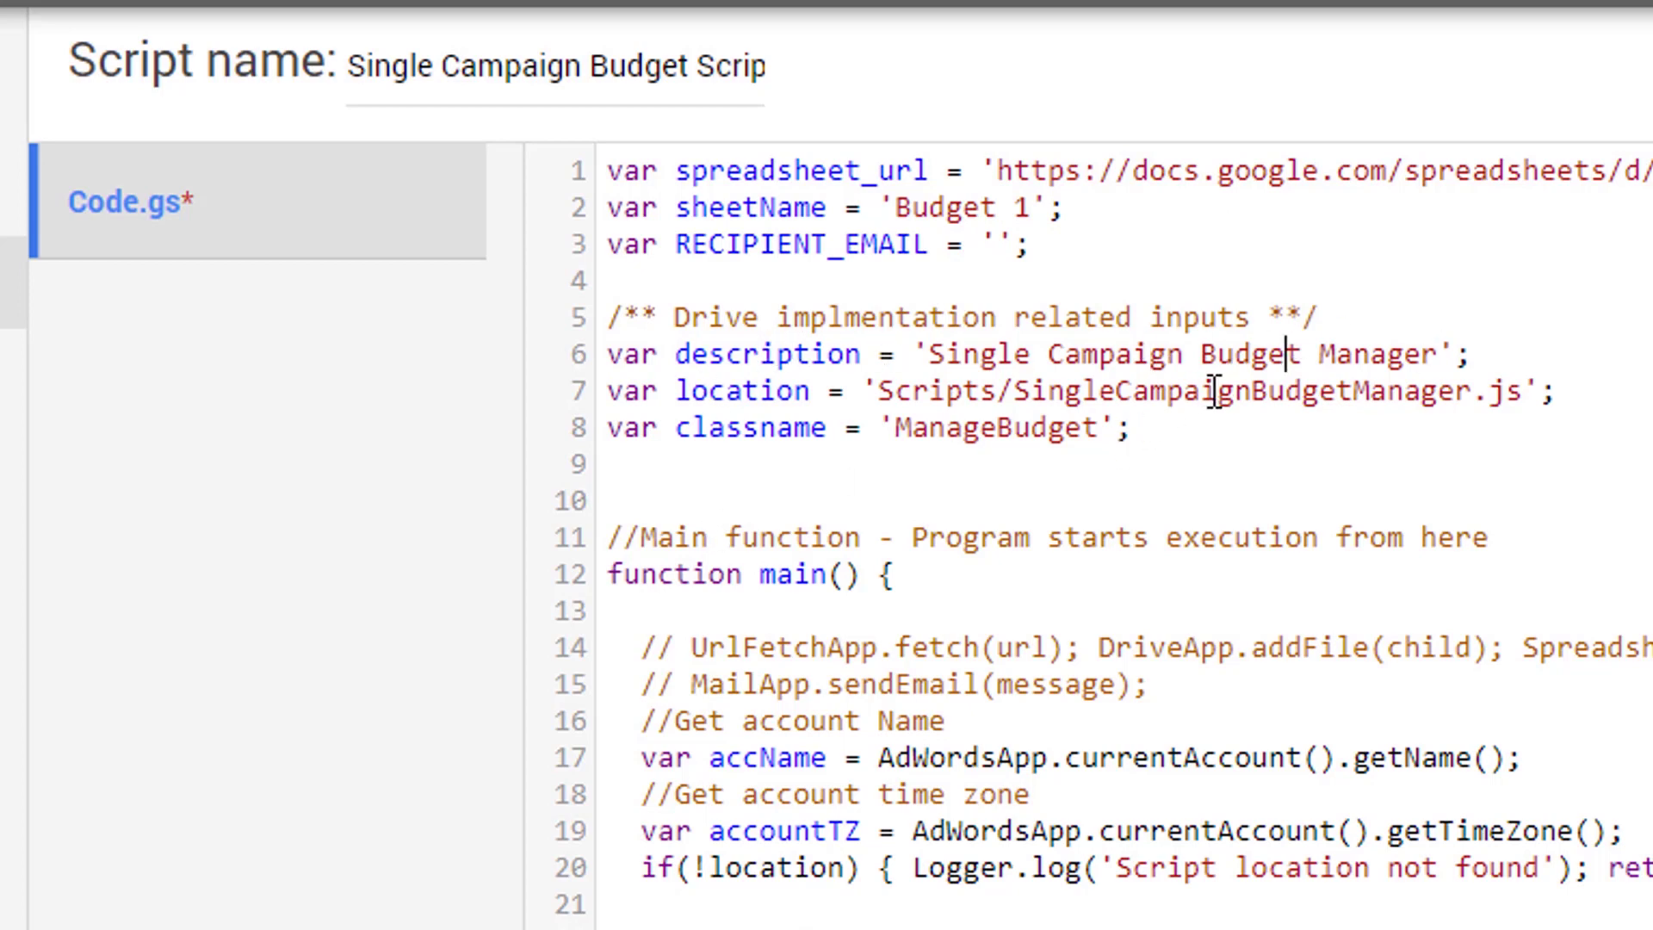
- Review the script location path on line 7 and the ManageBudget class name
{"action": "left_click_drag", "start_coordinate": [1558, 392], "coordinate": [876, 389]}
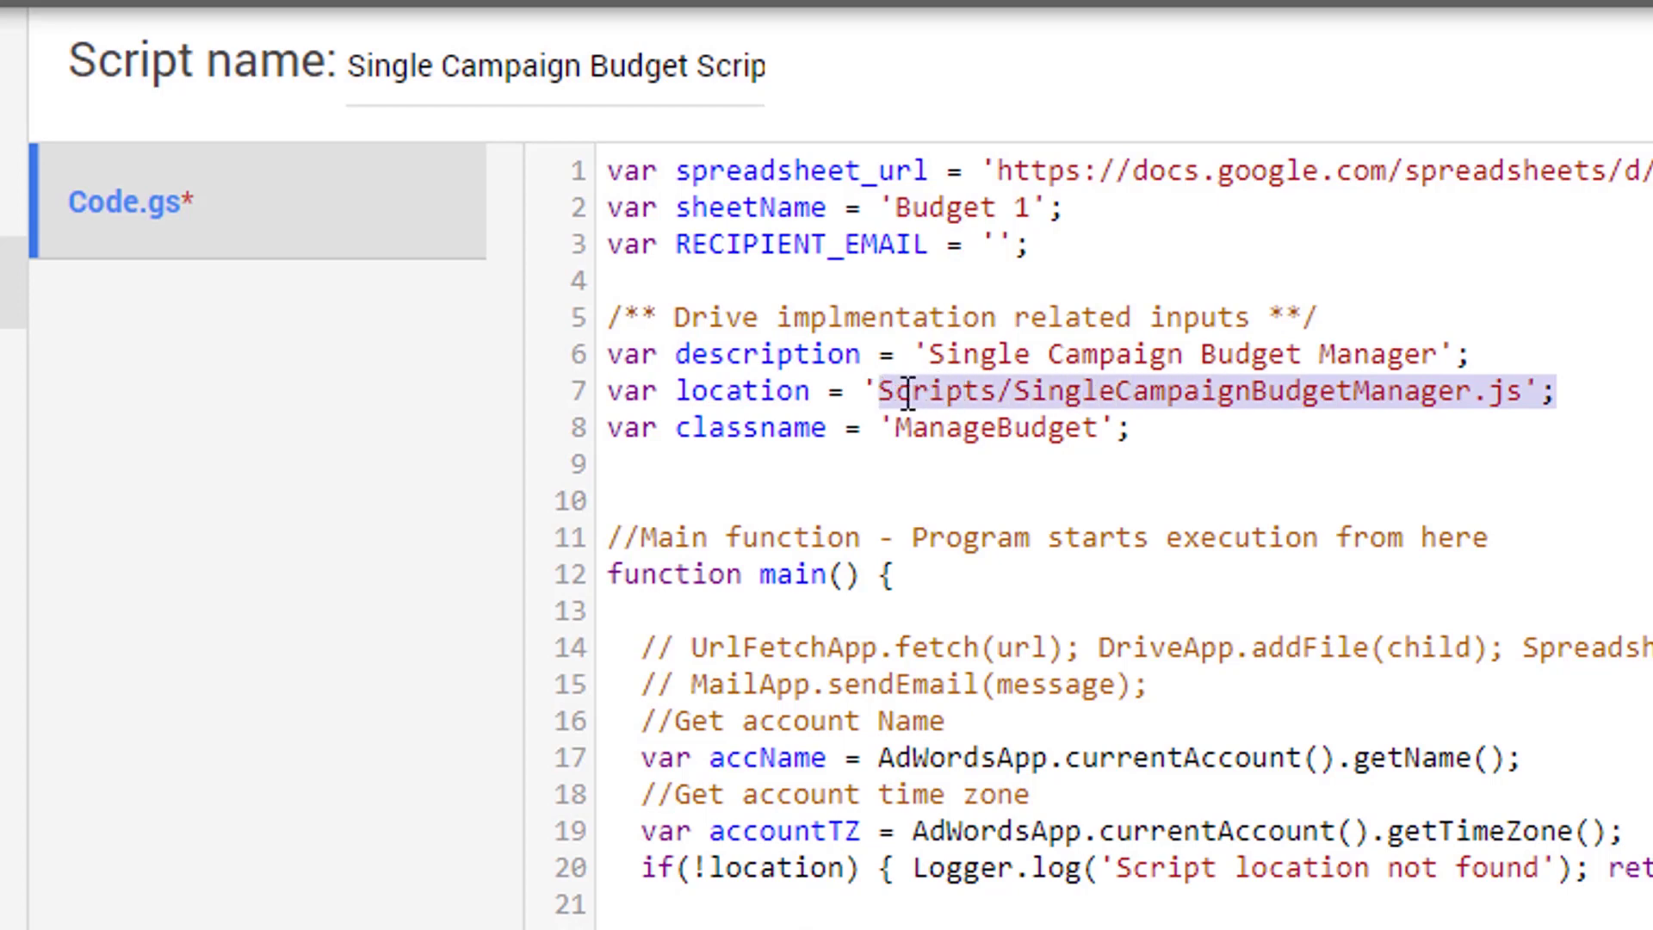
{"action": "left_click", "coordinate": [1130, 396]}
{"action": "left_click_drag", "start_coordinate": [997, 391], "coordinate": [884, 399]}
{"action": "left_click", "coordinate": [878, 392]}
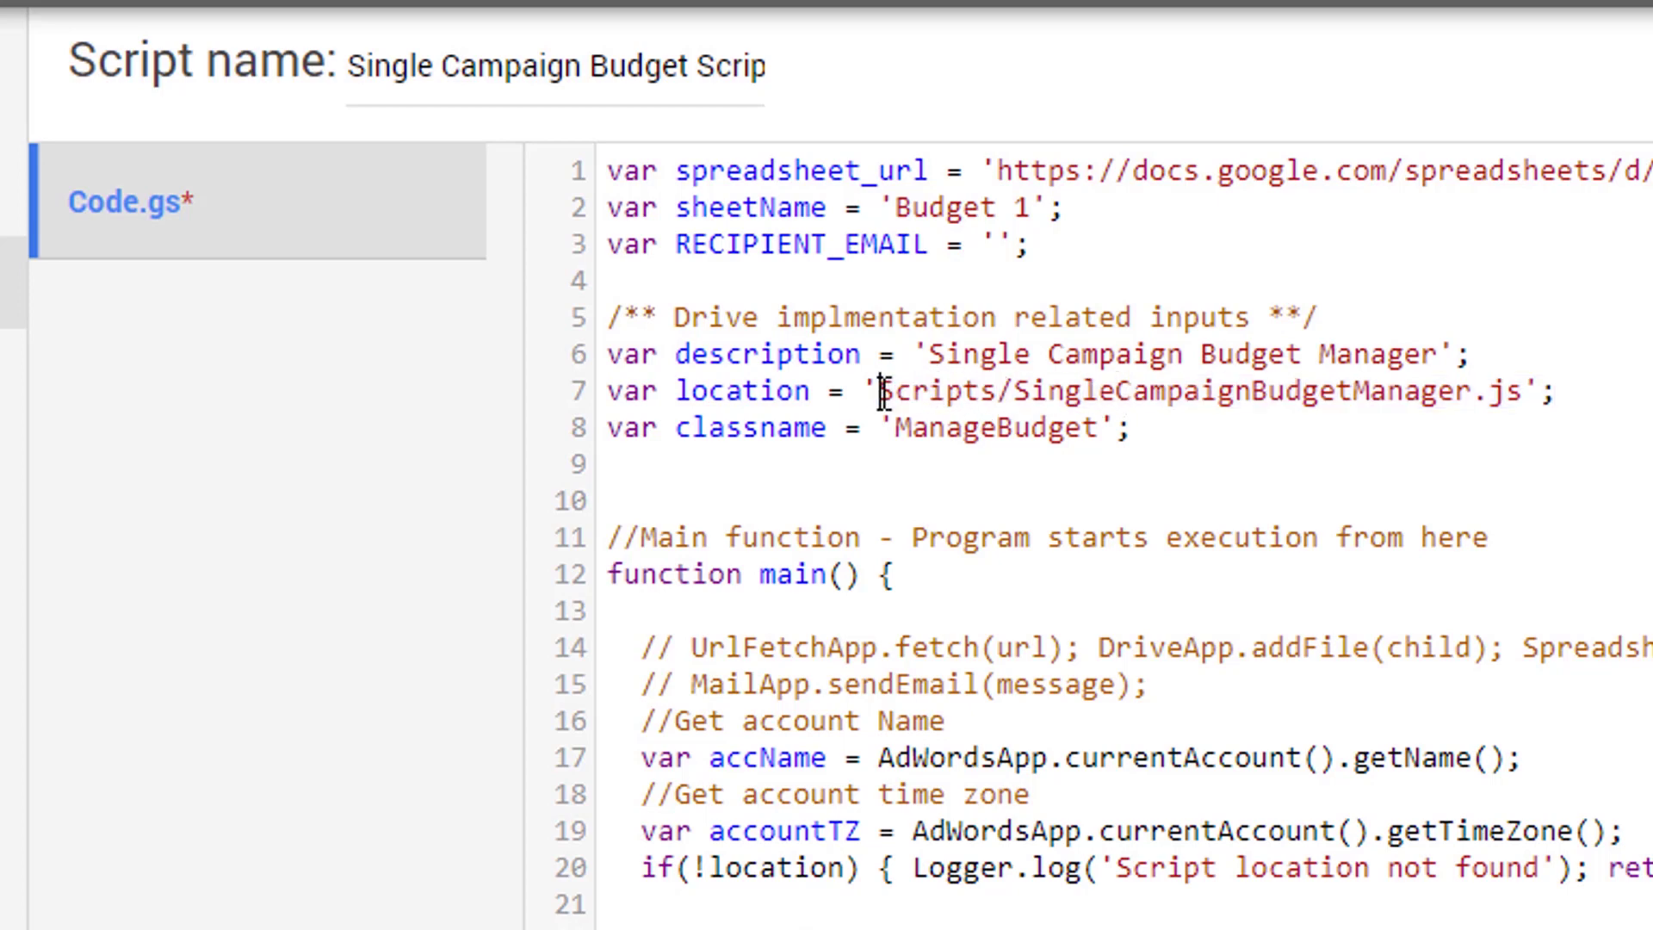
{"action": "double_click", "coordinate": [1032, 431]}
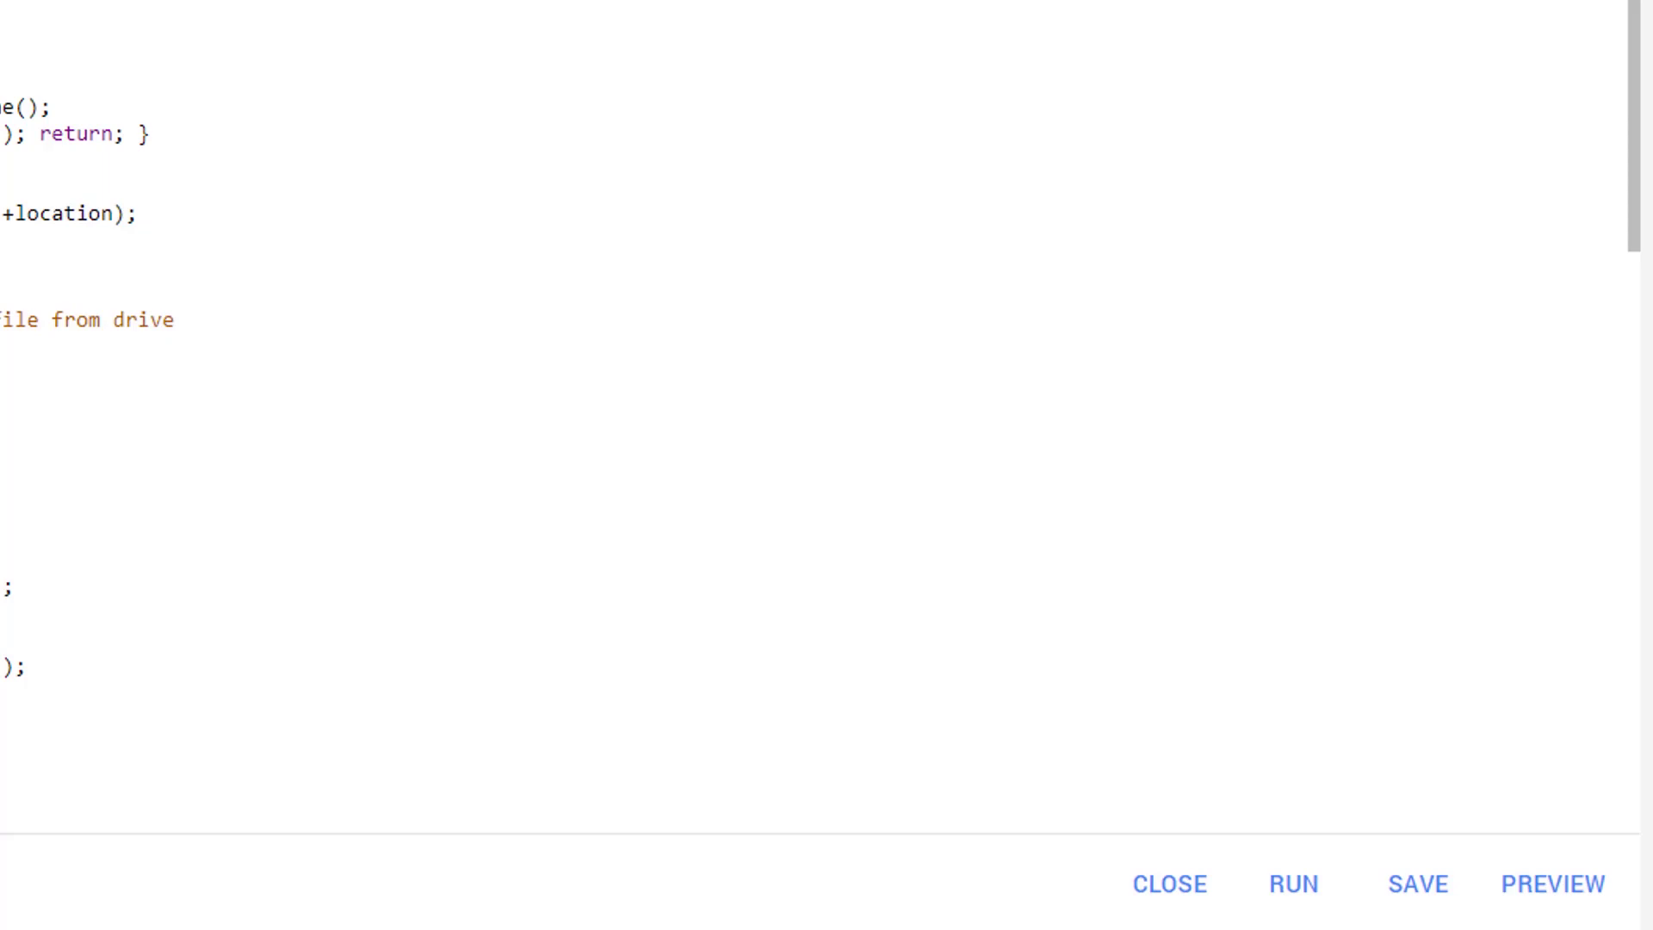
- Preview the script's $15.00 to $16.63 budget change and read its logs, including the $5.1 average
{"action": "left_click", "coordinate": [1548, 891]}
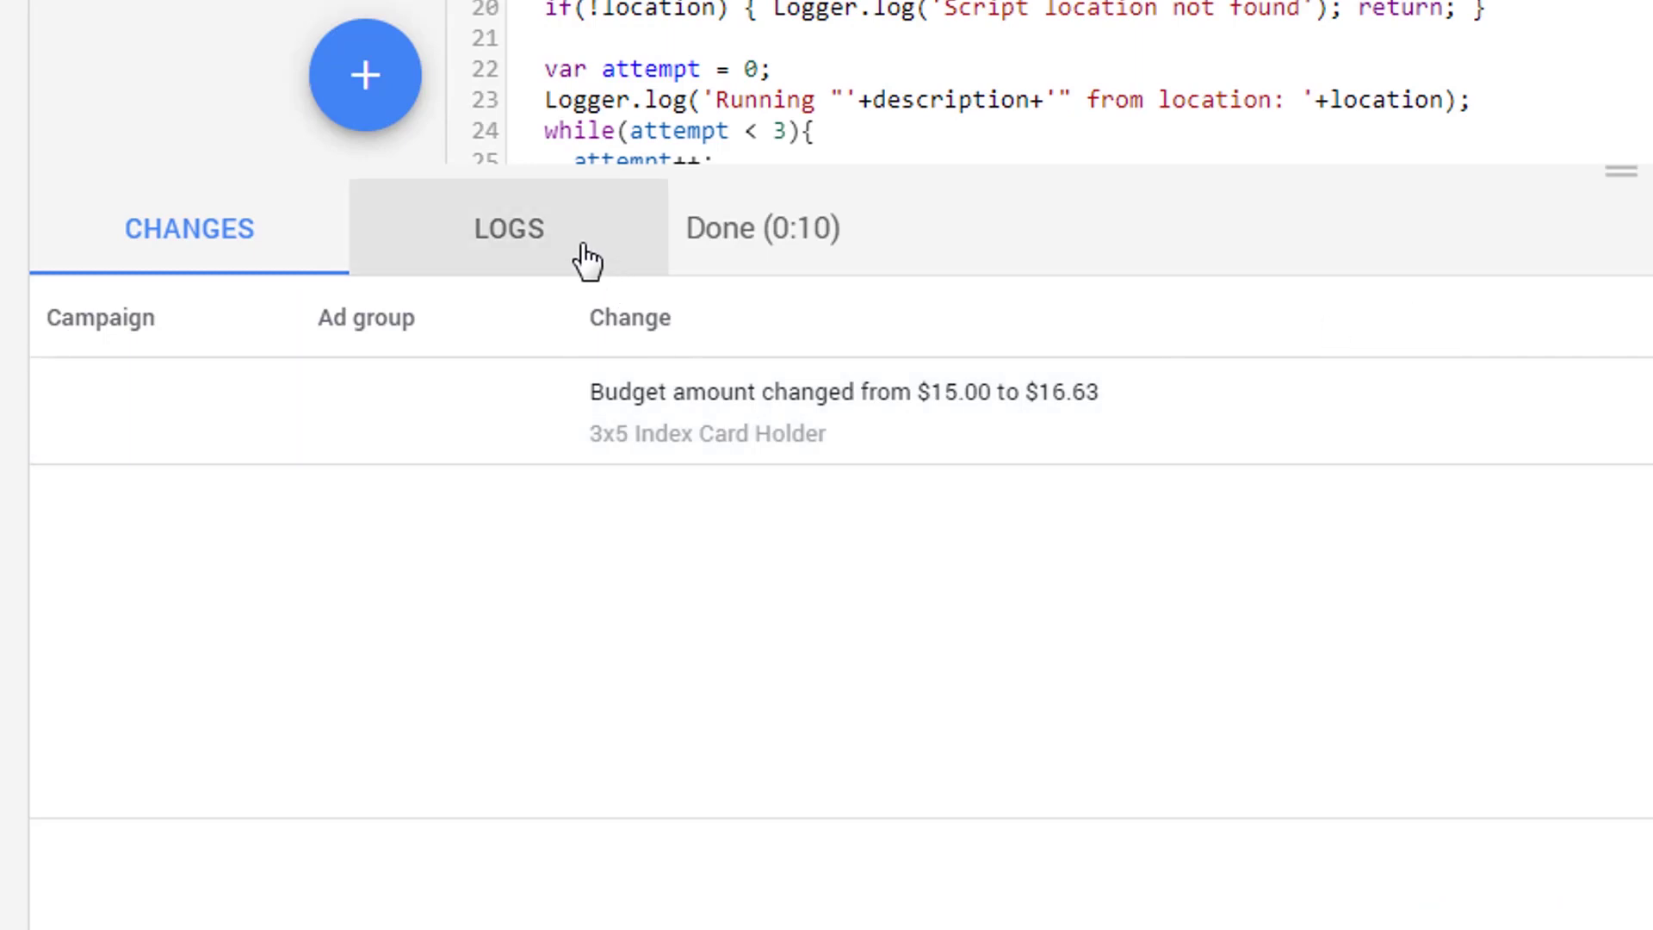
{"action": "scroll", "coordinate": [1033, 82], "scroll_direction": "down", "scroll_amount": 10}
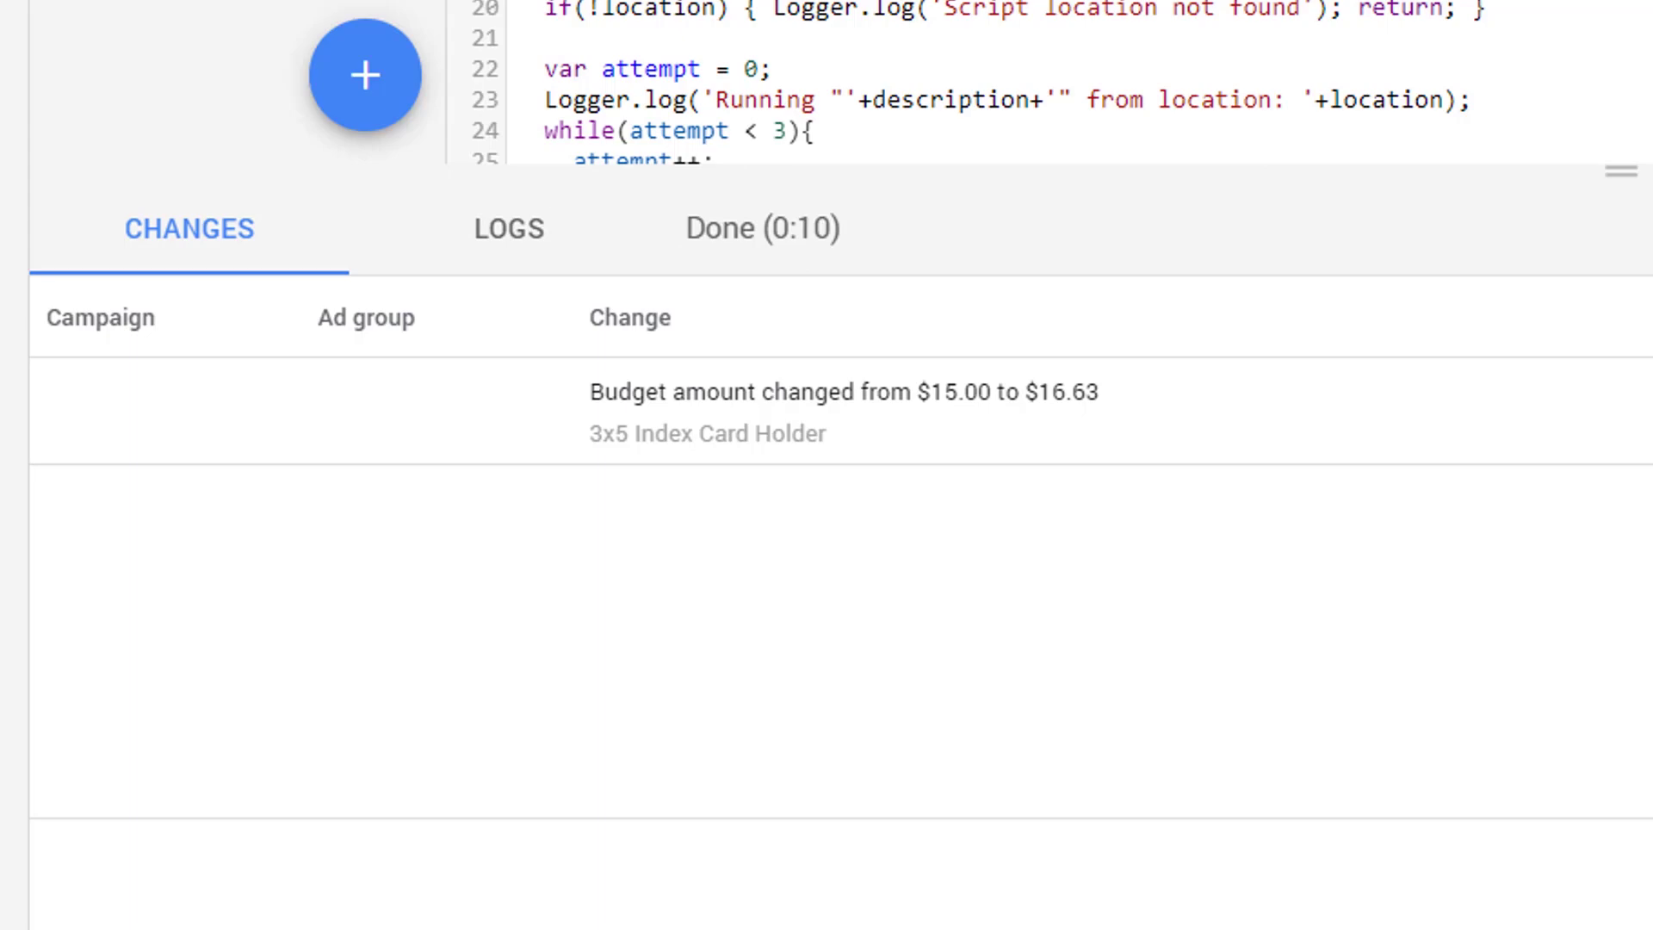
{"action": "left_click", "coordinate": [545, 249]}
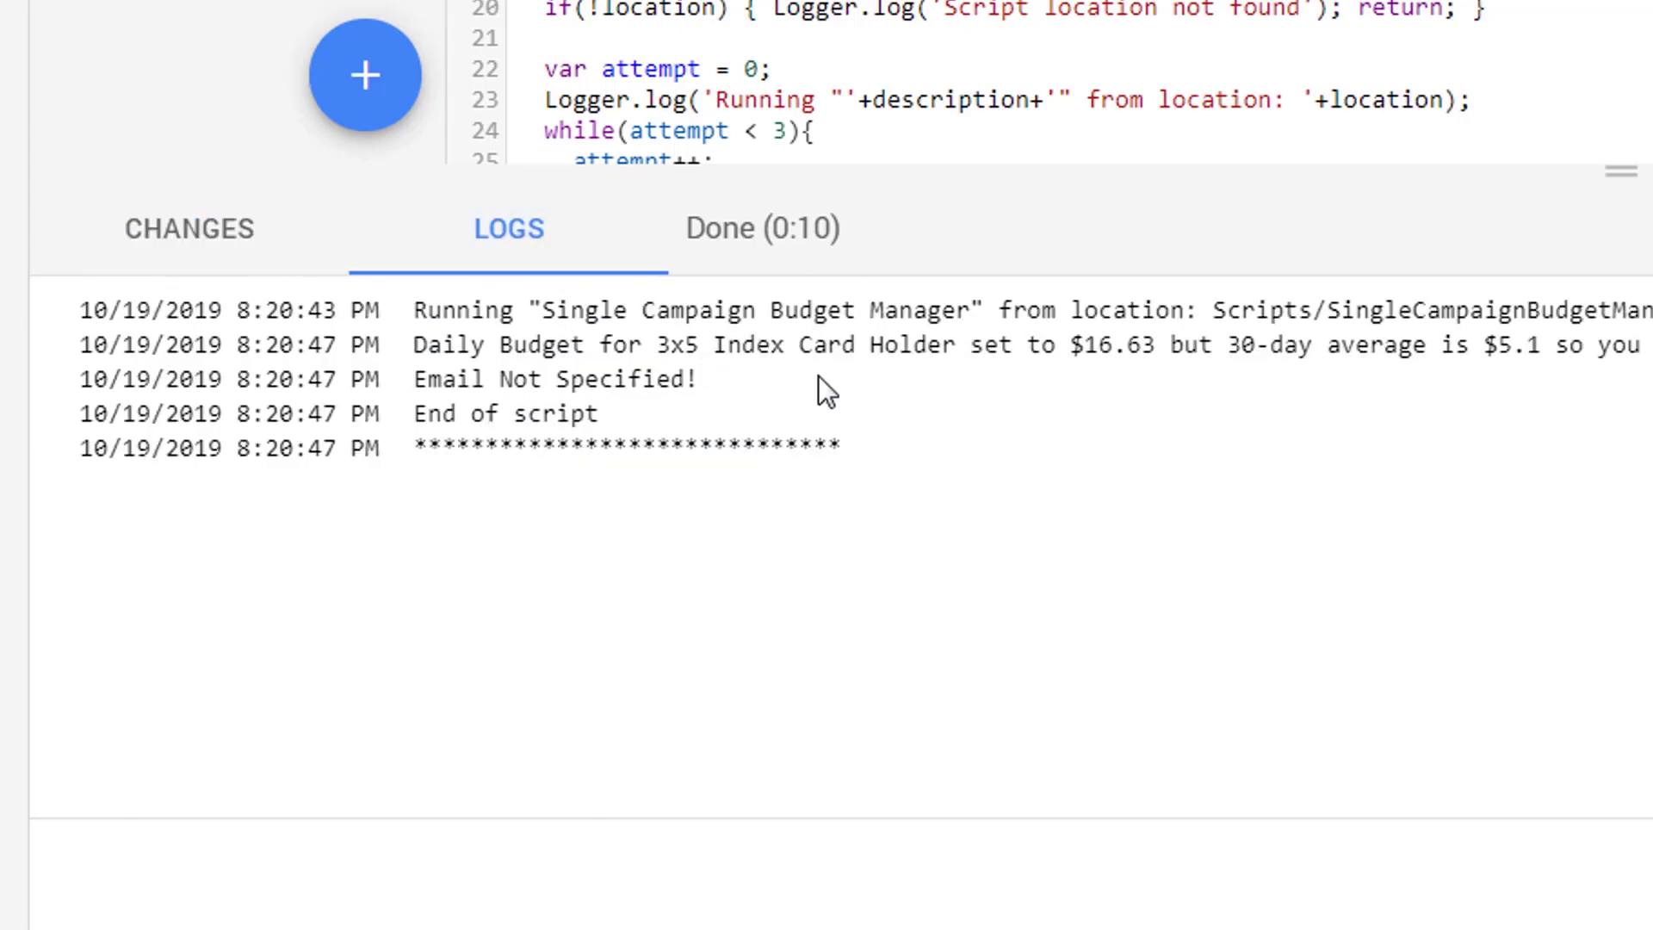
{"action": "left_click_drag", "start_coordinate": [908, 456], "coordinate": [67, 309]}
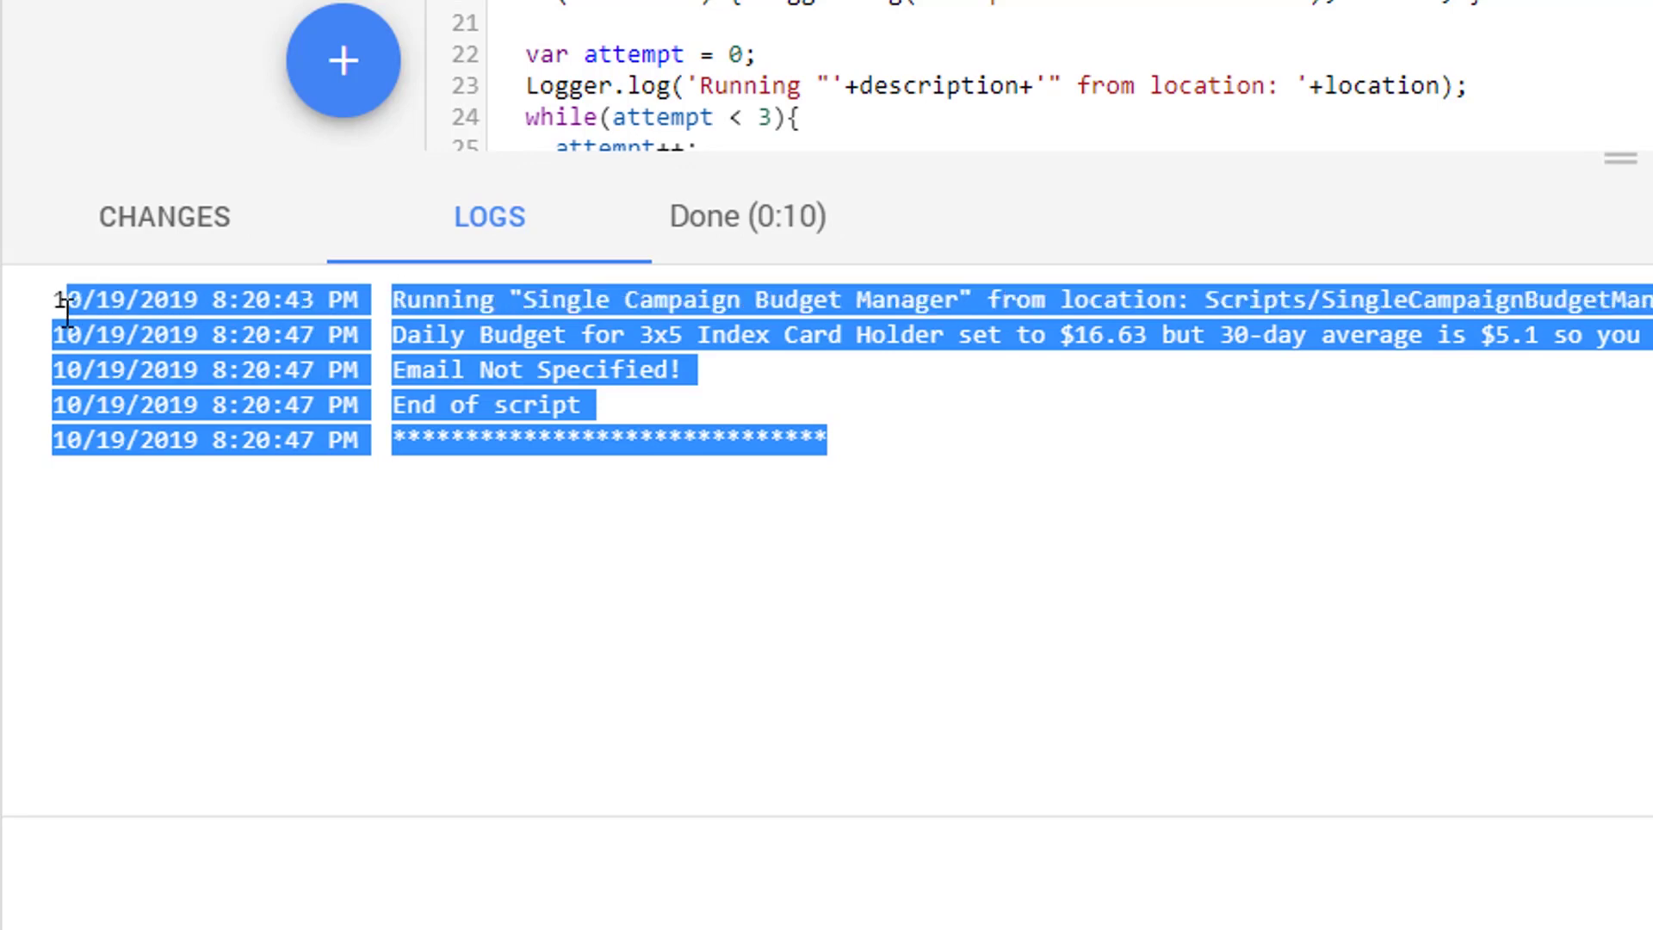
{"action": "left_click", "coordinate": [472, 356]}
{"action": "left_click_drag", "start_coordinate": [466, 314], "coordinate": [1225, 310]}
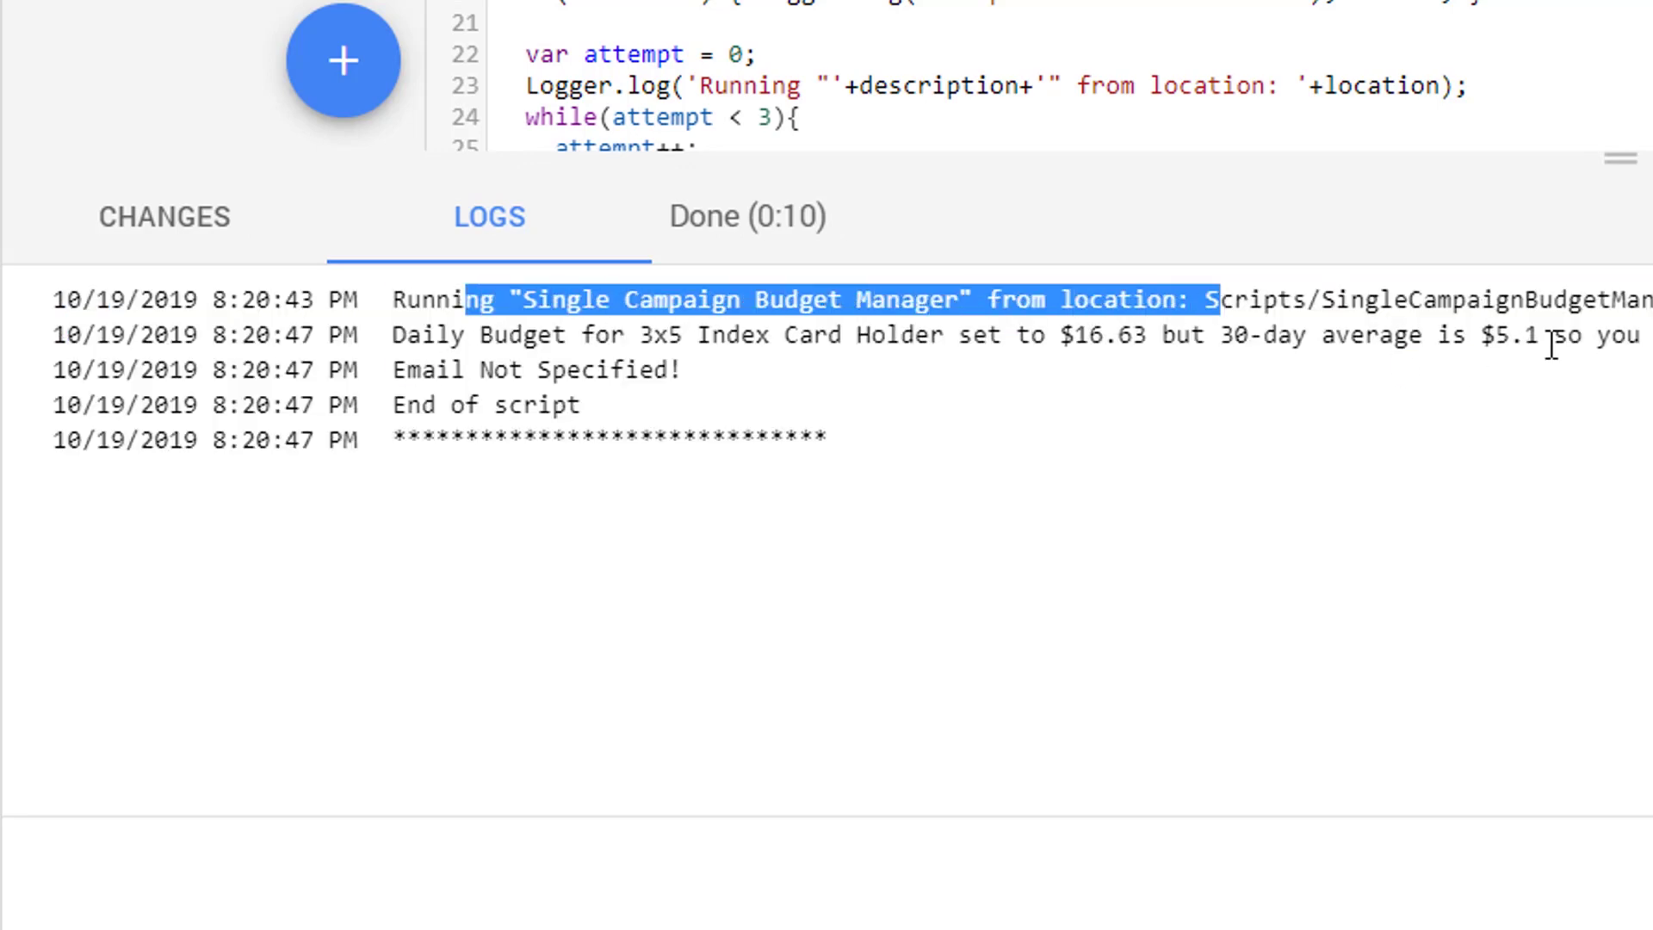
{"action": "left_click_drag", "start_coordinate": [1550, 344], "coordinate": [1481, 343]}
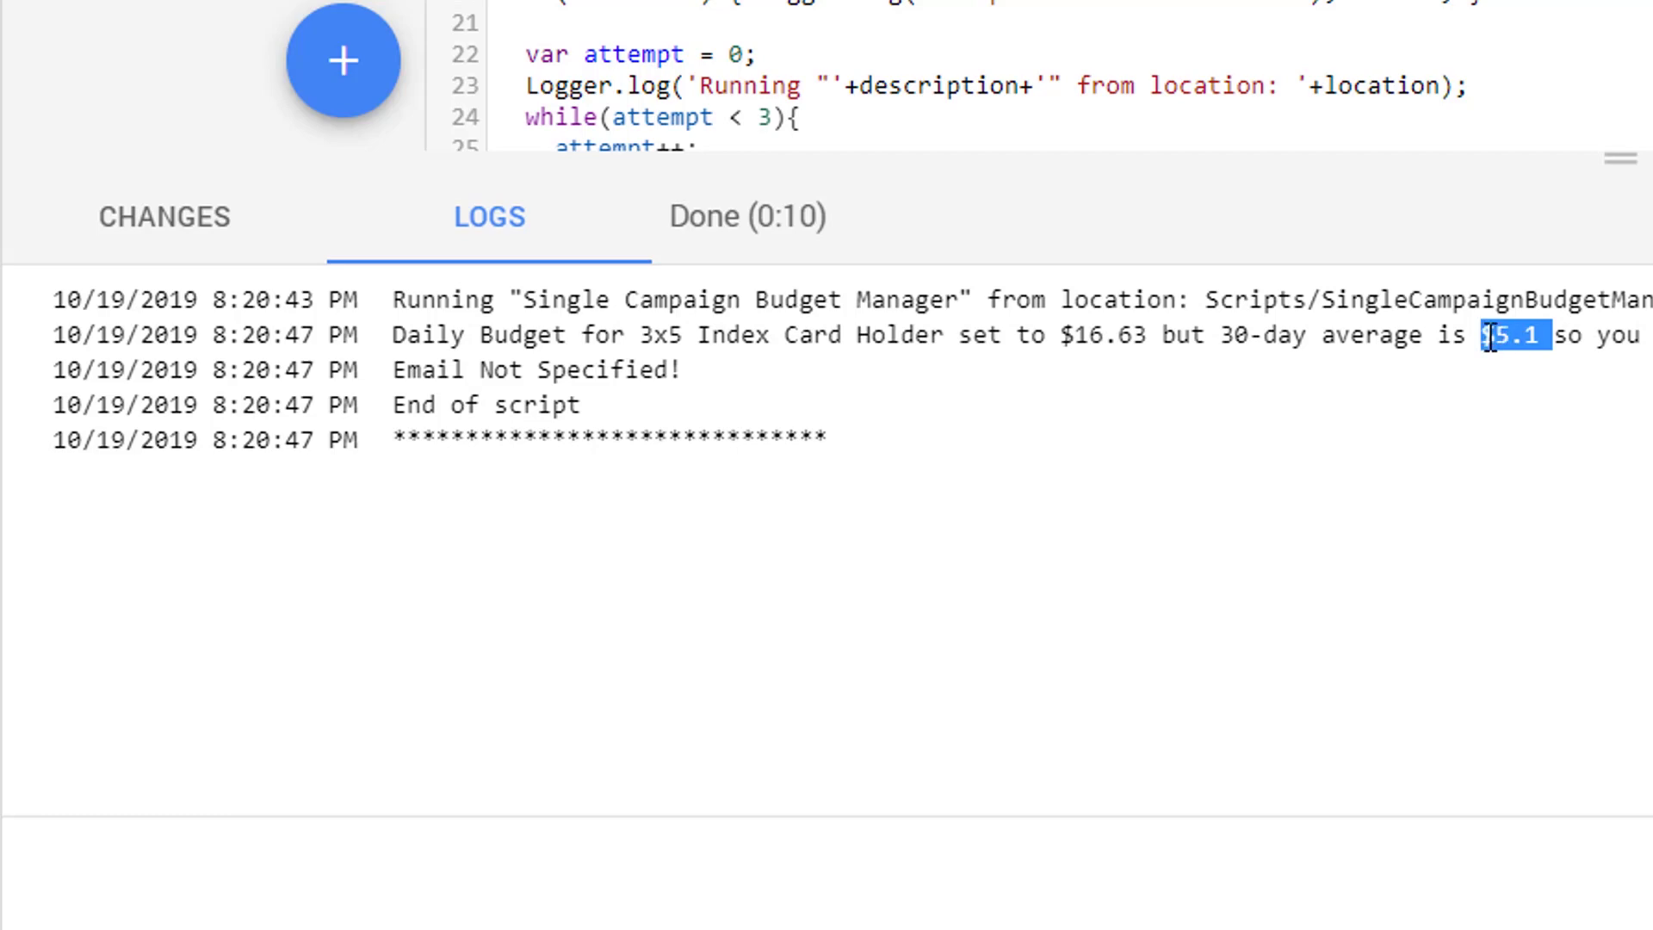
{"action": "left_click", "coordinate": [1009, 326]}
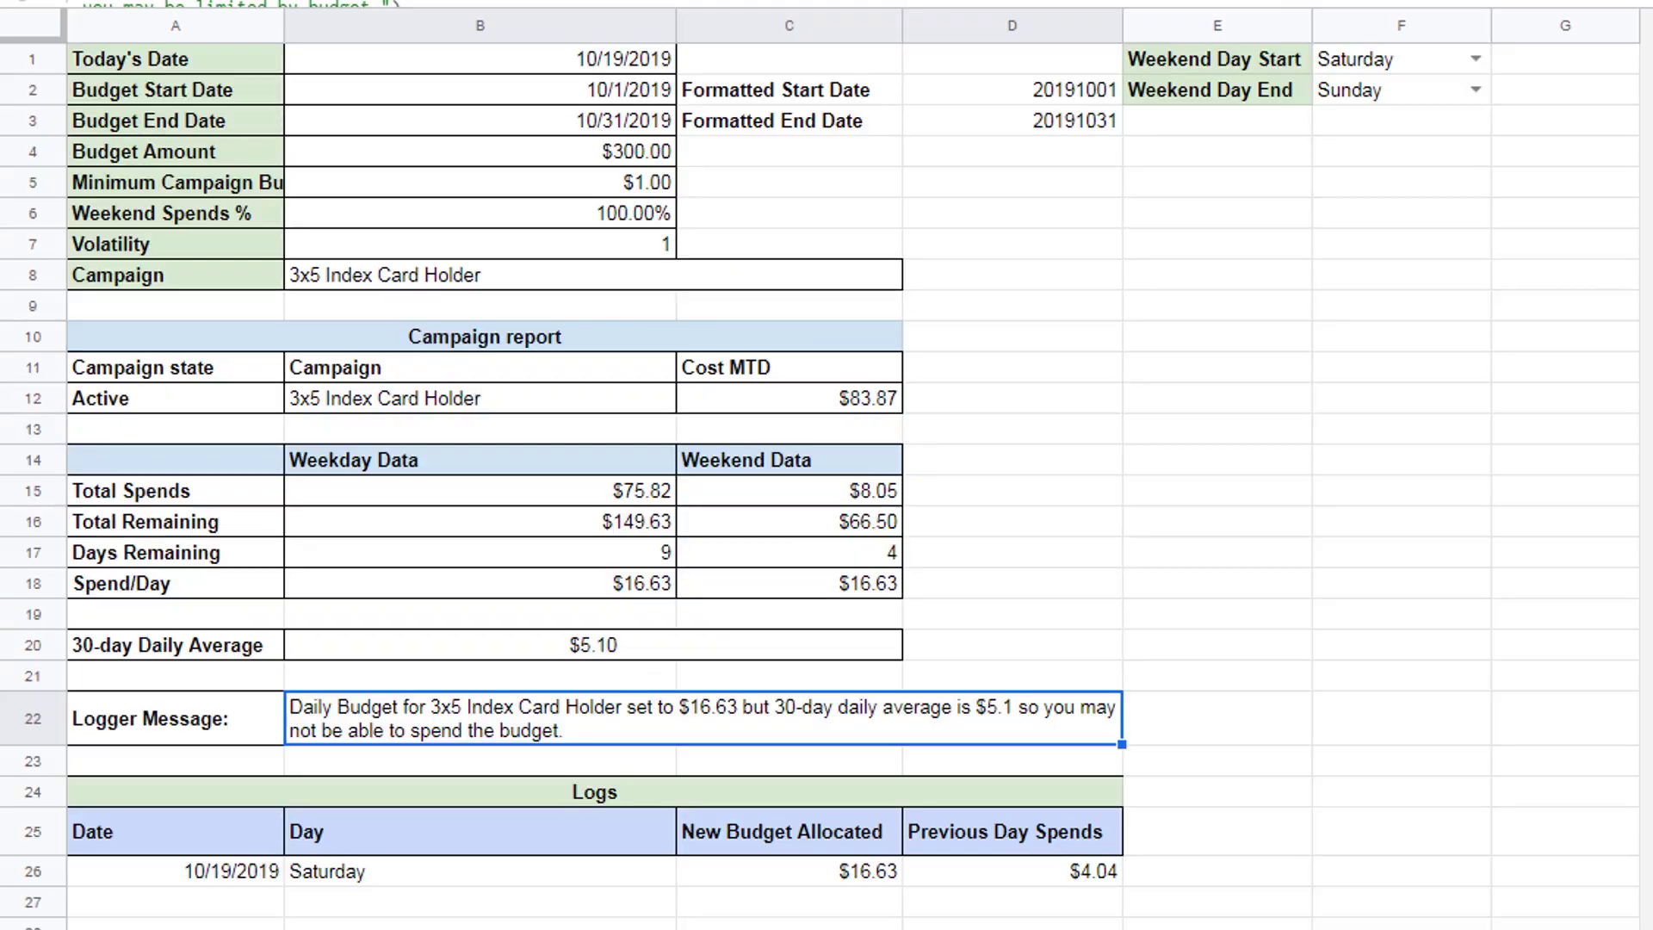
{"action": "left_click", "coordinate": [223, 878]}
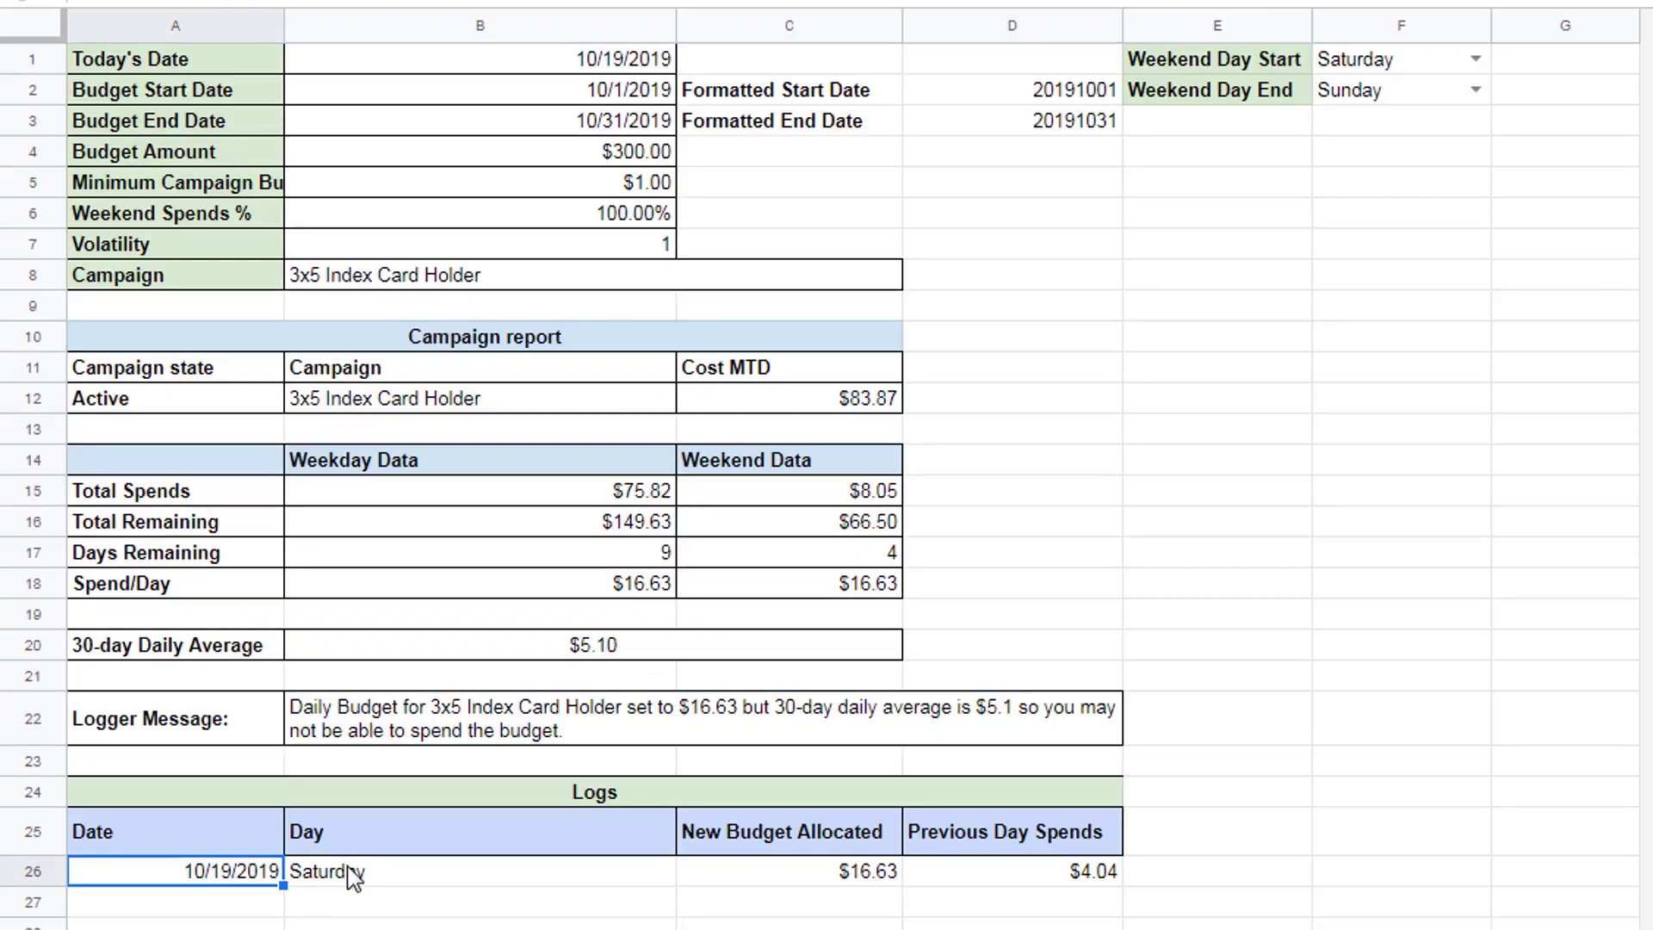
{"action": "left_click", "coordinate": [356, 878]}
{"action": "left_click", "coordinate": [844, 883]}
{"action": "left_click", "coordinate": [997, 882]}
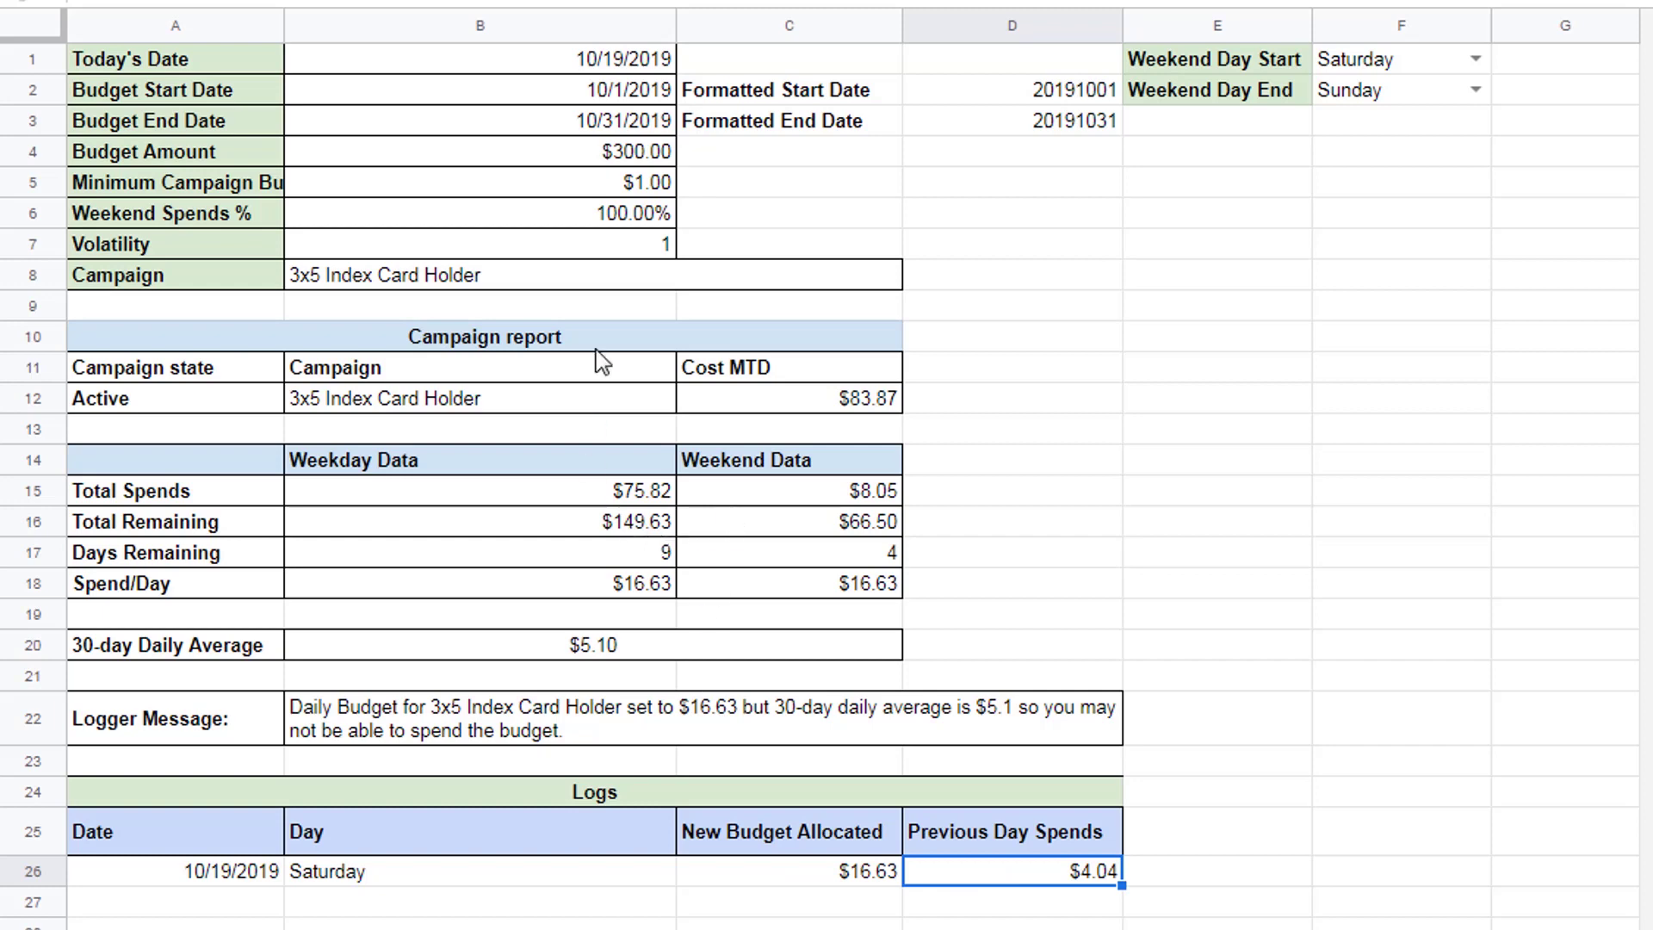
{"action": "left_click", "coordinate": [629, 160]}
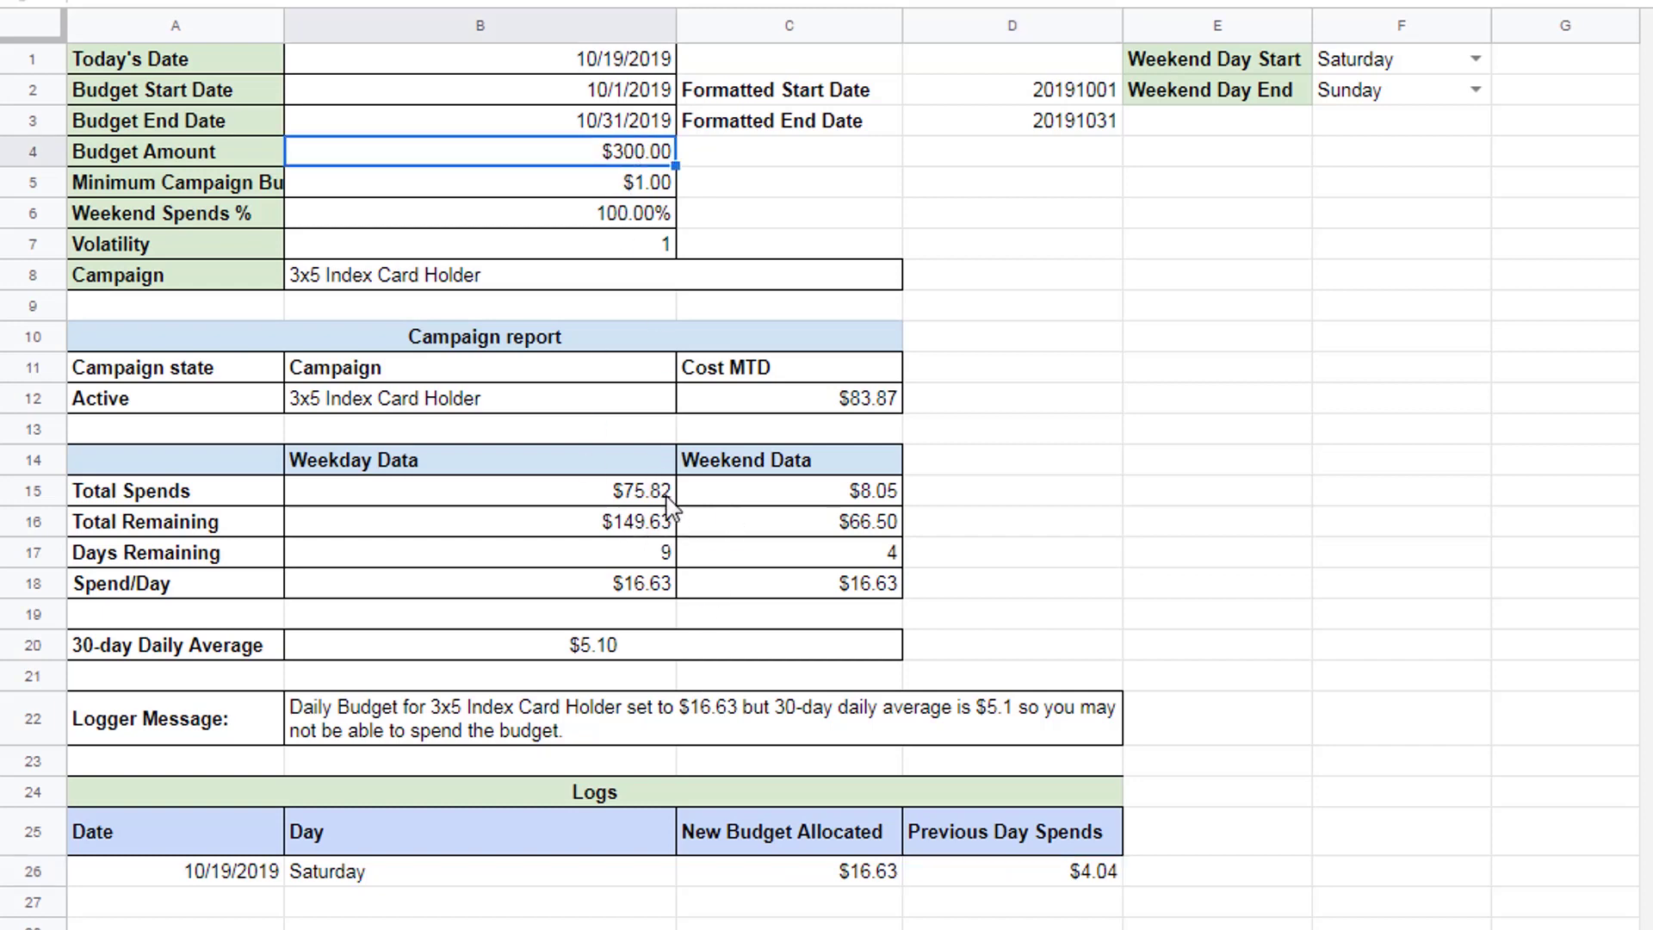
{"action": "left_click", "coordinate": [439, 525]}
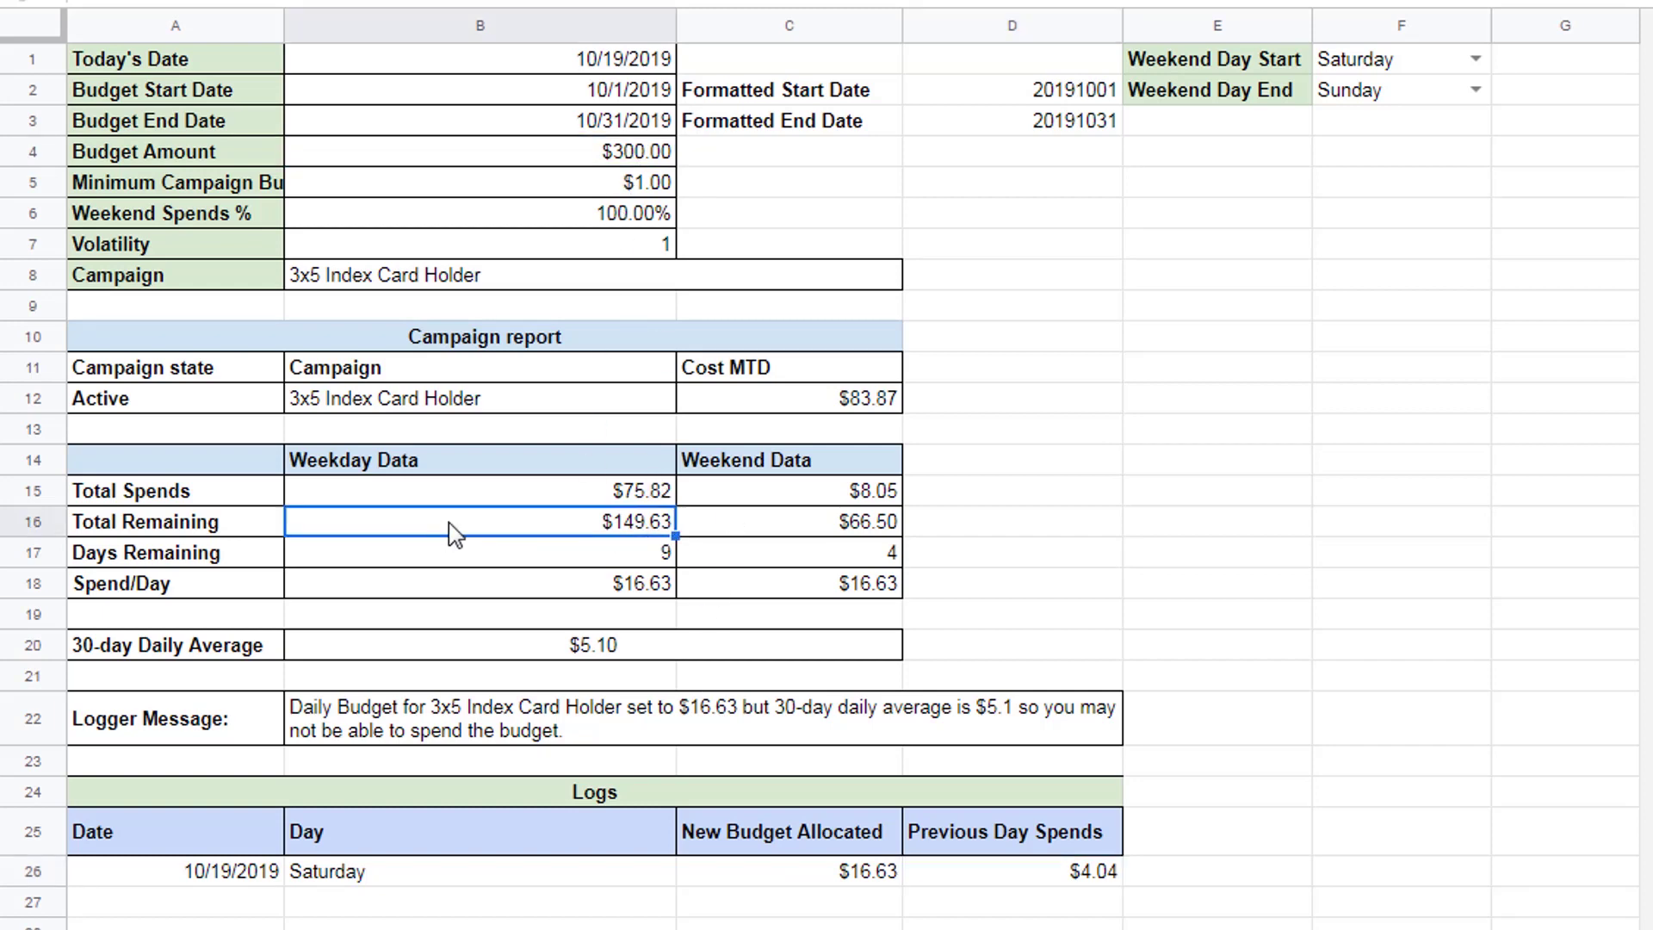
{"action": "left_click", "coordinate": [591, 495]}
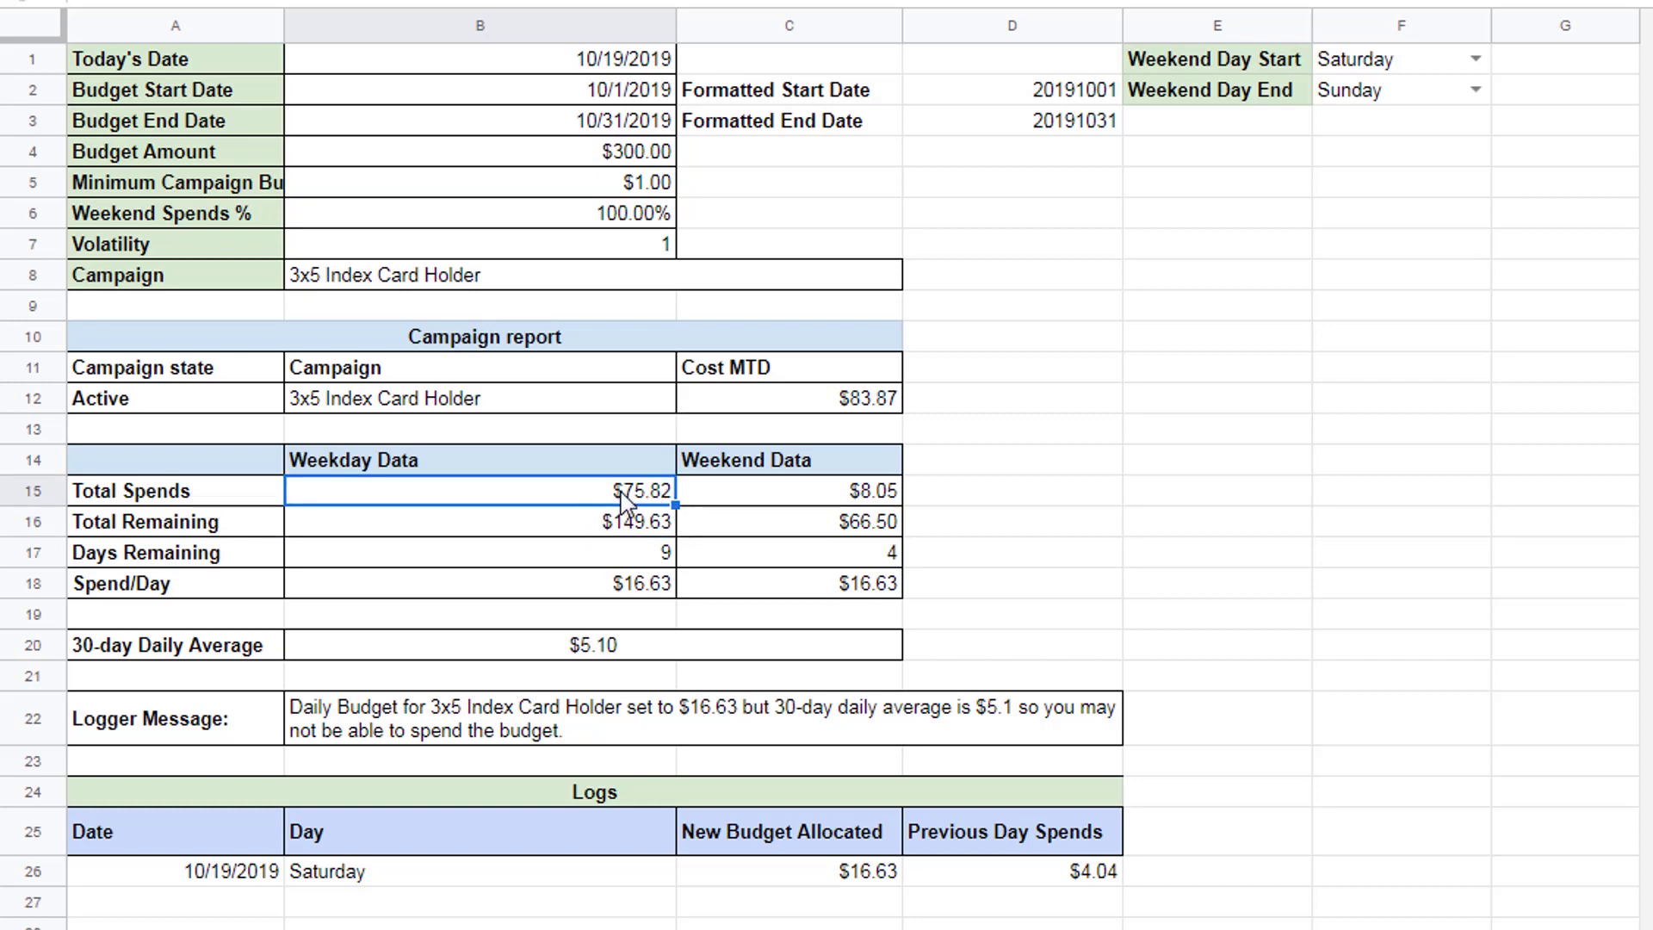
{"action": "left_click", "coordinate": [803, 495]}
{"action": "left_click", "coordinate": [665, 509]}
{"action": "left_click", "coordinate": [747, 512]}
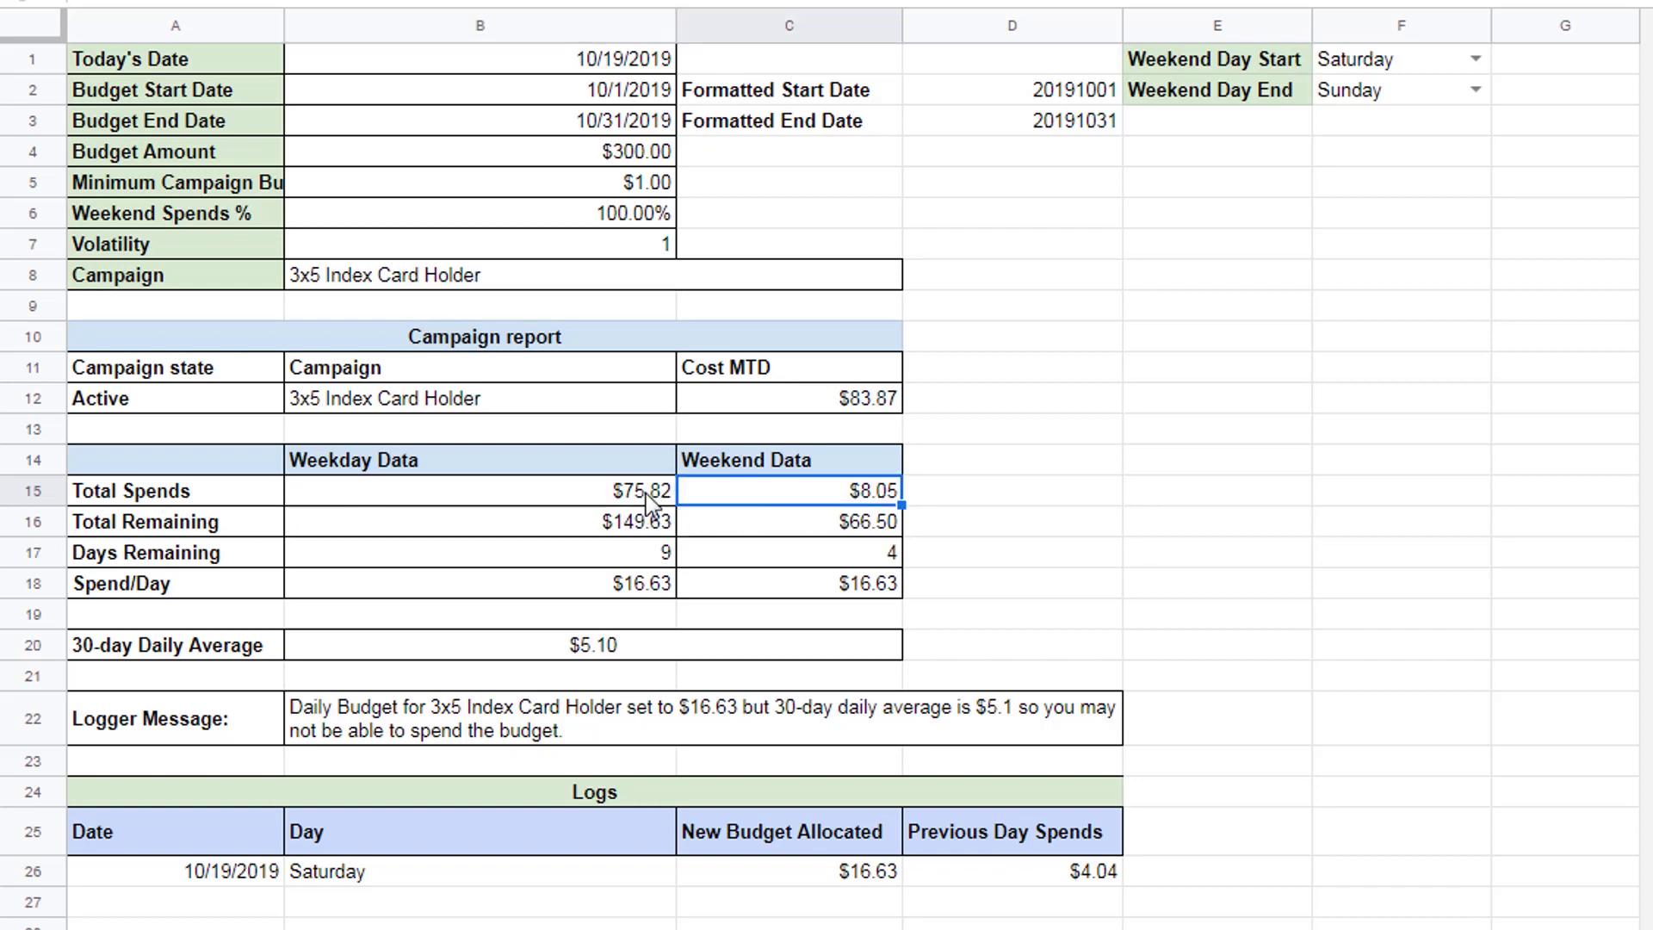
{"action": "left_click", "coordinate": [671, 502], "text": "shift"}
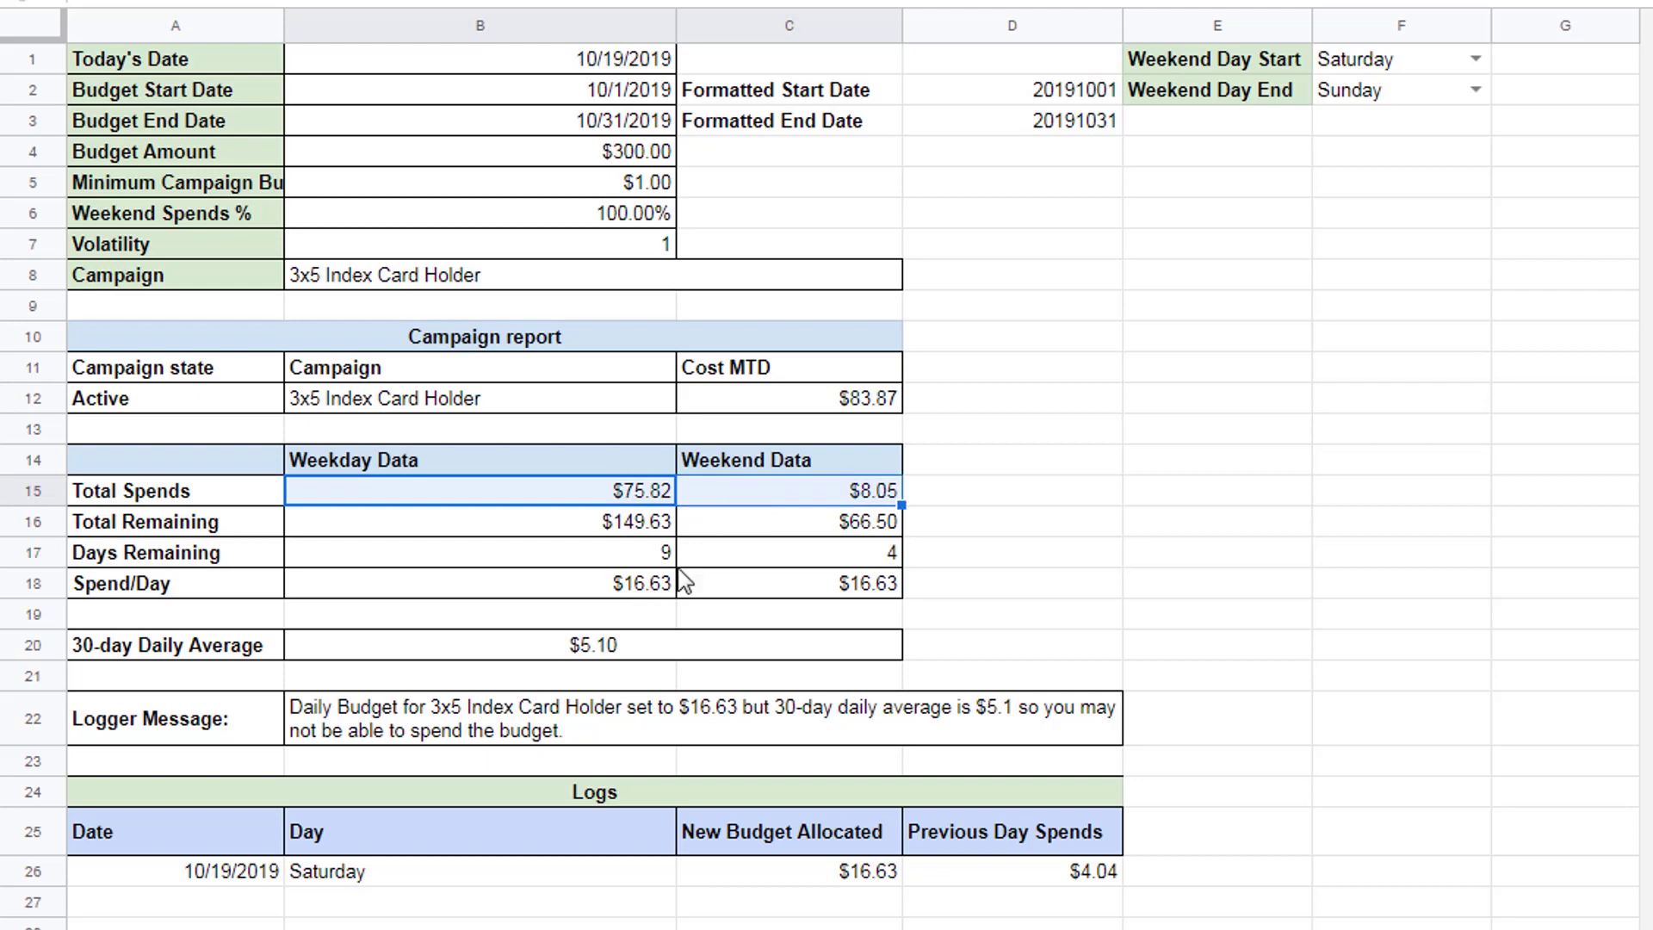
{"action": "left_click", "coordinate": [648, 533]}
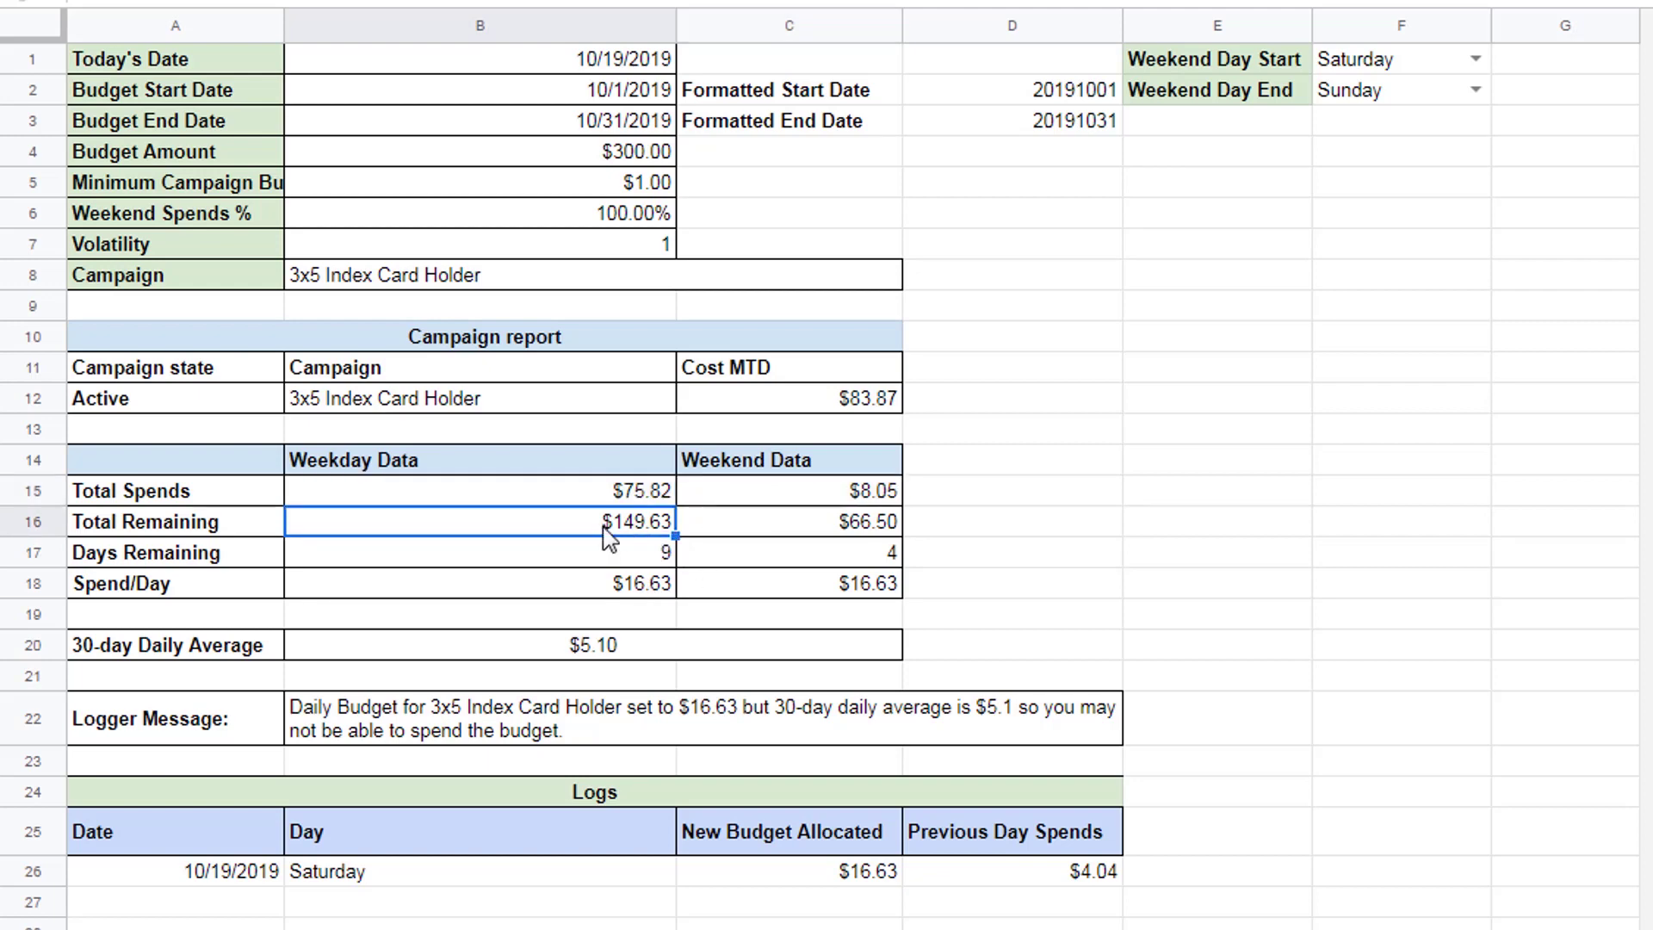
{"action": "left_click", "coordinate": [720, 531]}
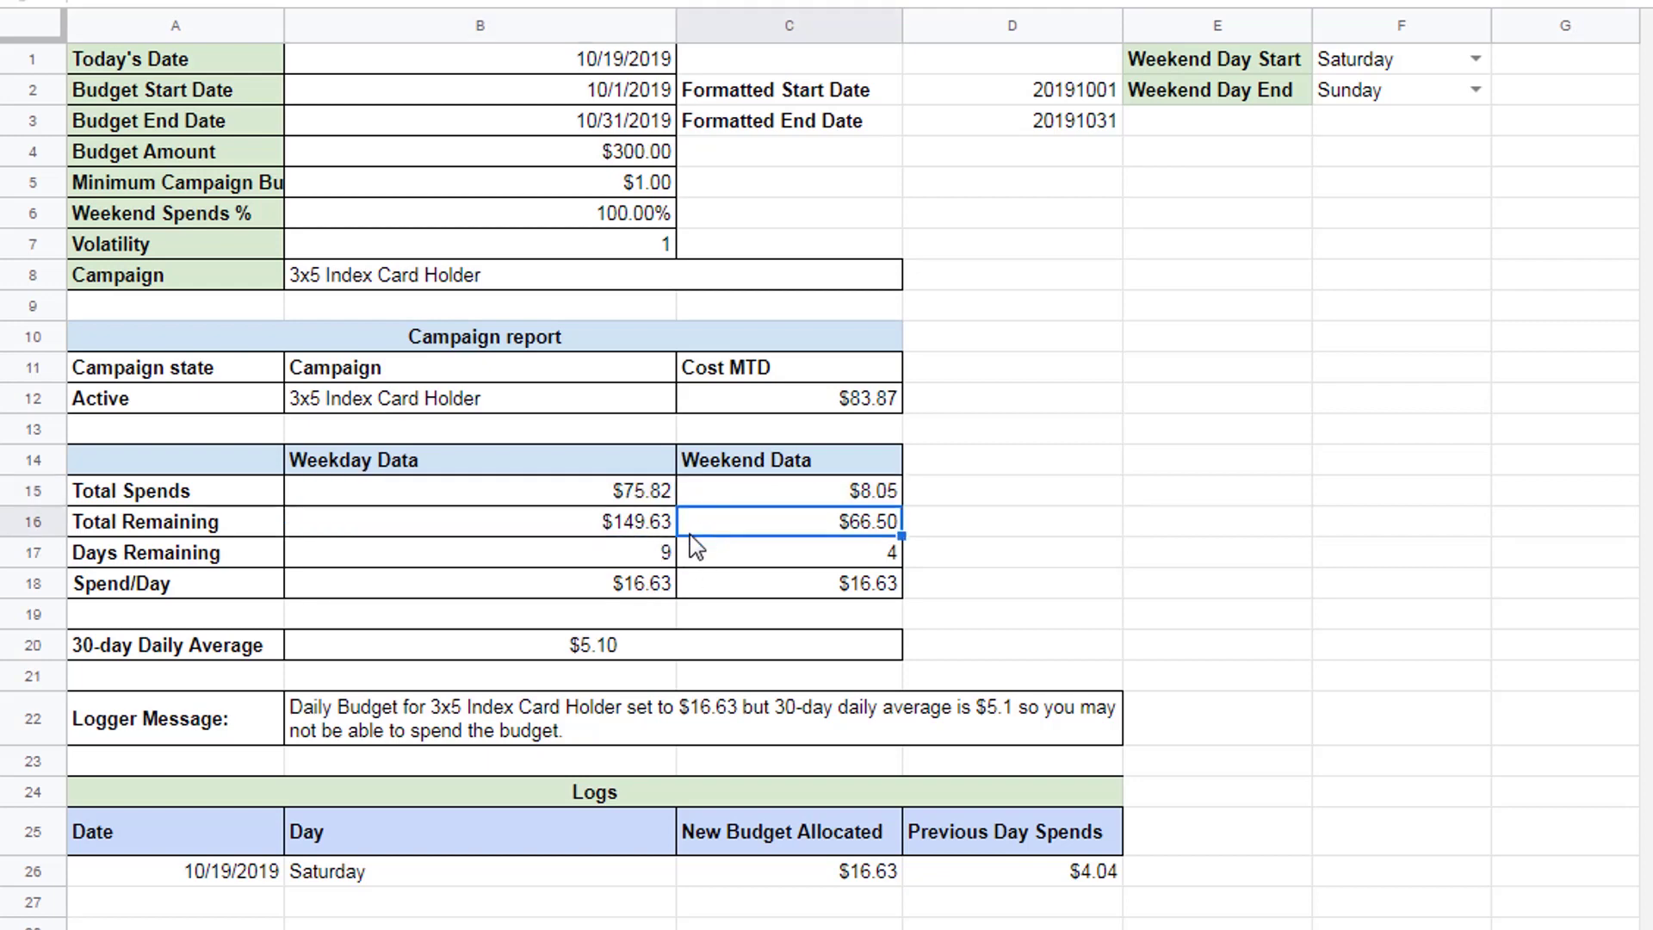
{"action": "left_click", "coordinate": [619, 503], "text": "shift"}
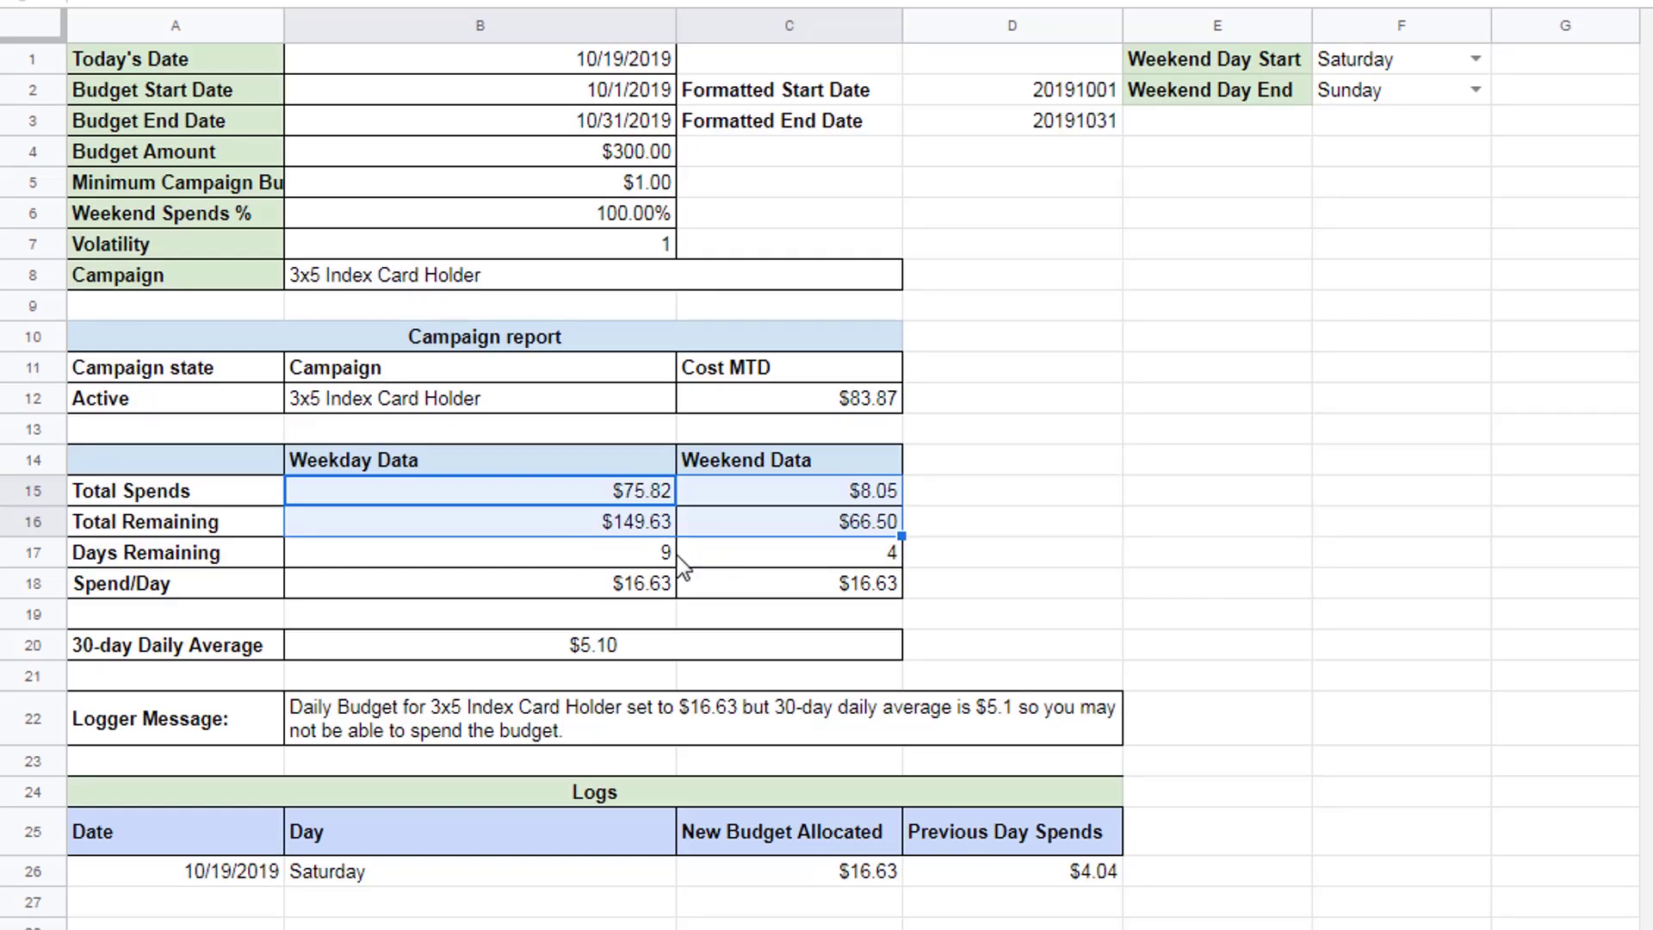
{"action": "left_click", "coordinate": [637, 564]}
{"action": "left_click", "coordinate": [738, 564]}
{"action": "left_click", "coordinate": [657, 591]}
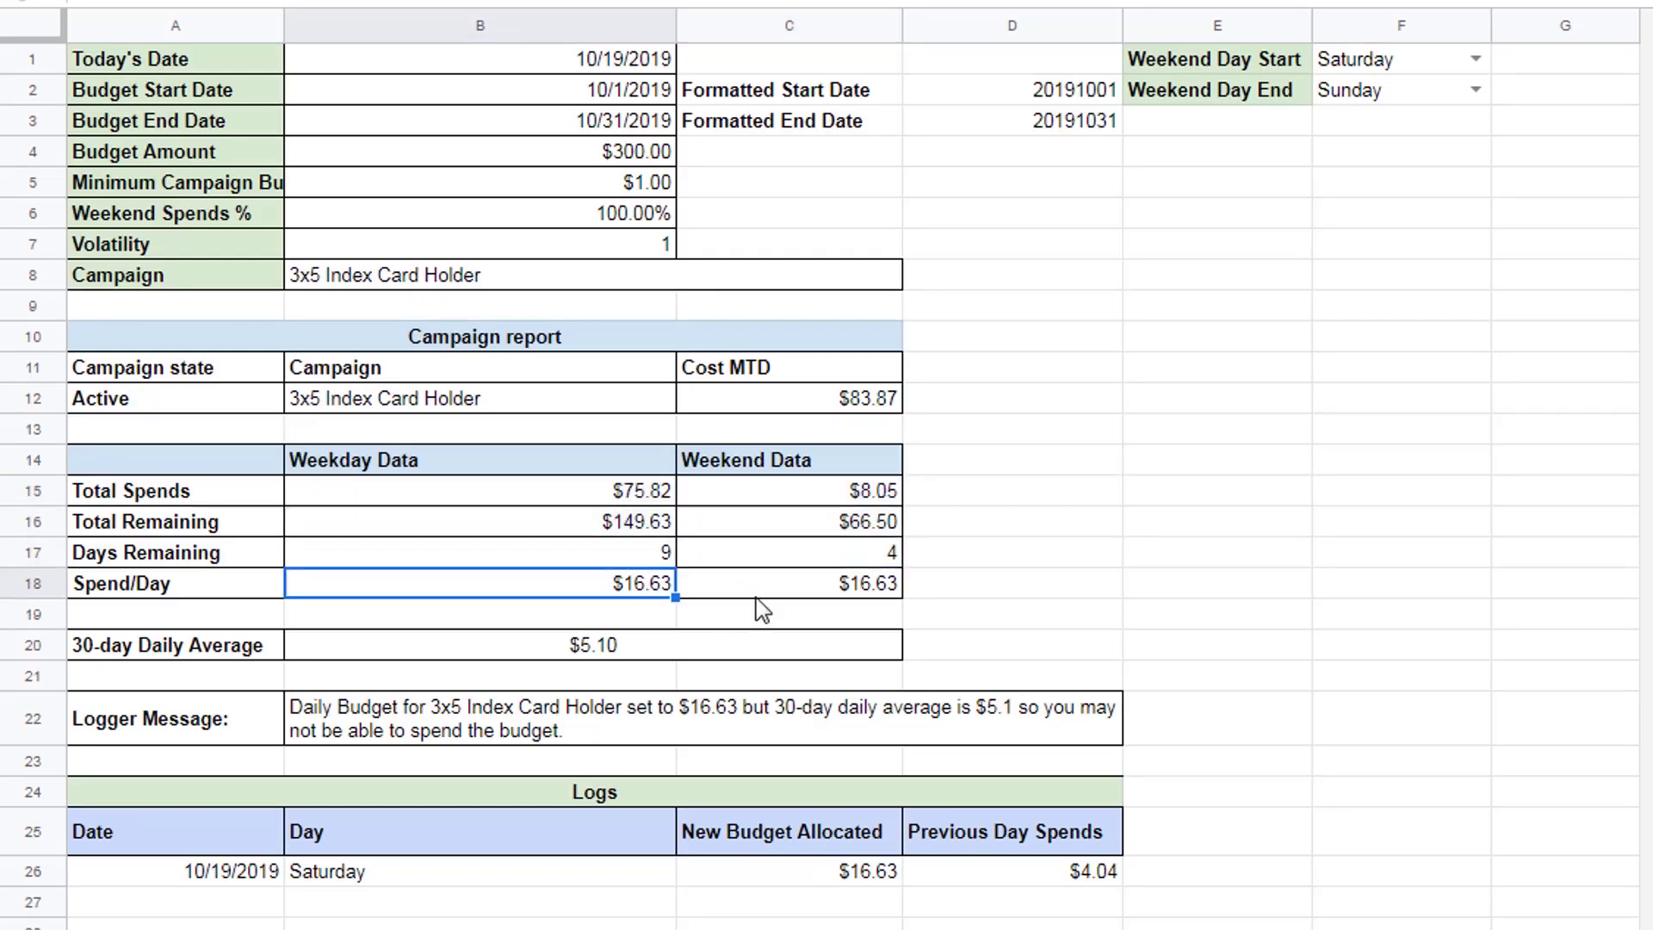
{"action": "left_click", "coordinate": [770, 594]}
{"action": "left_click", "coordinate": [654, 594]}
{"action": "left_click", "coordinate": [659, 559]}
{"action": "left_click", "coordinate": [731, 568]}
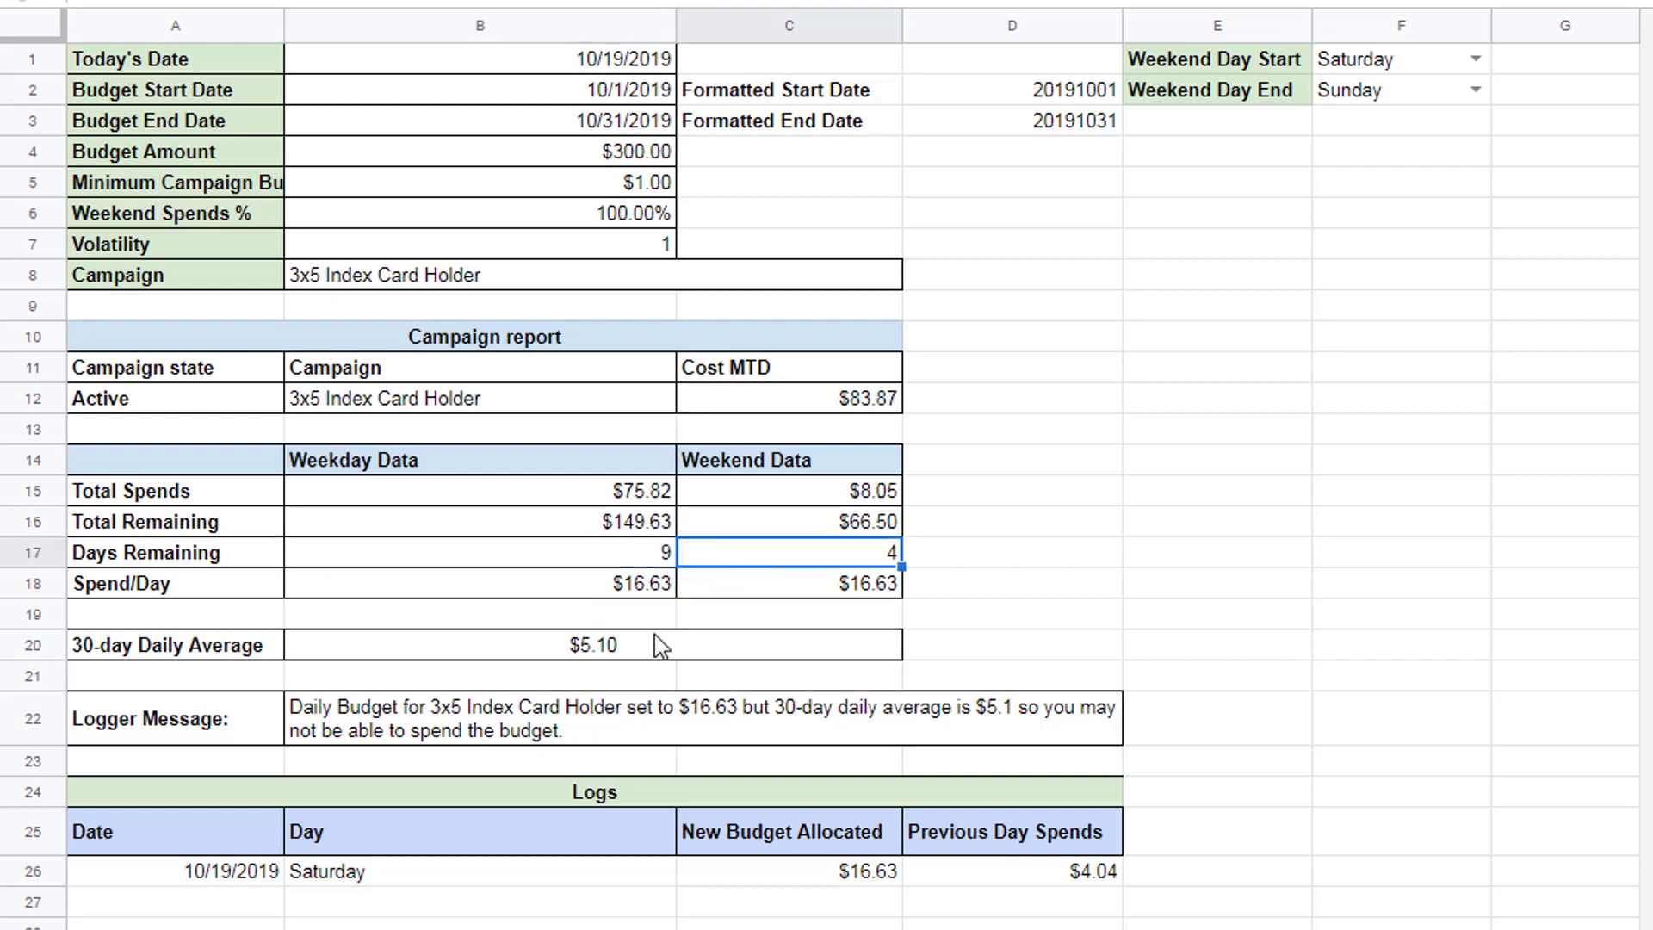
{"action": "left_click", "coordinate": [571, 651]}
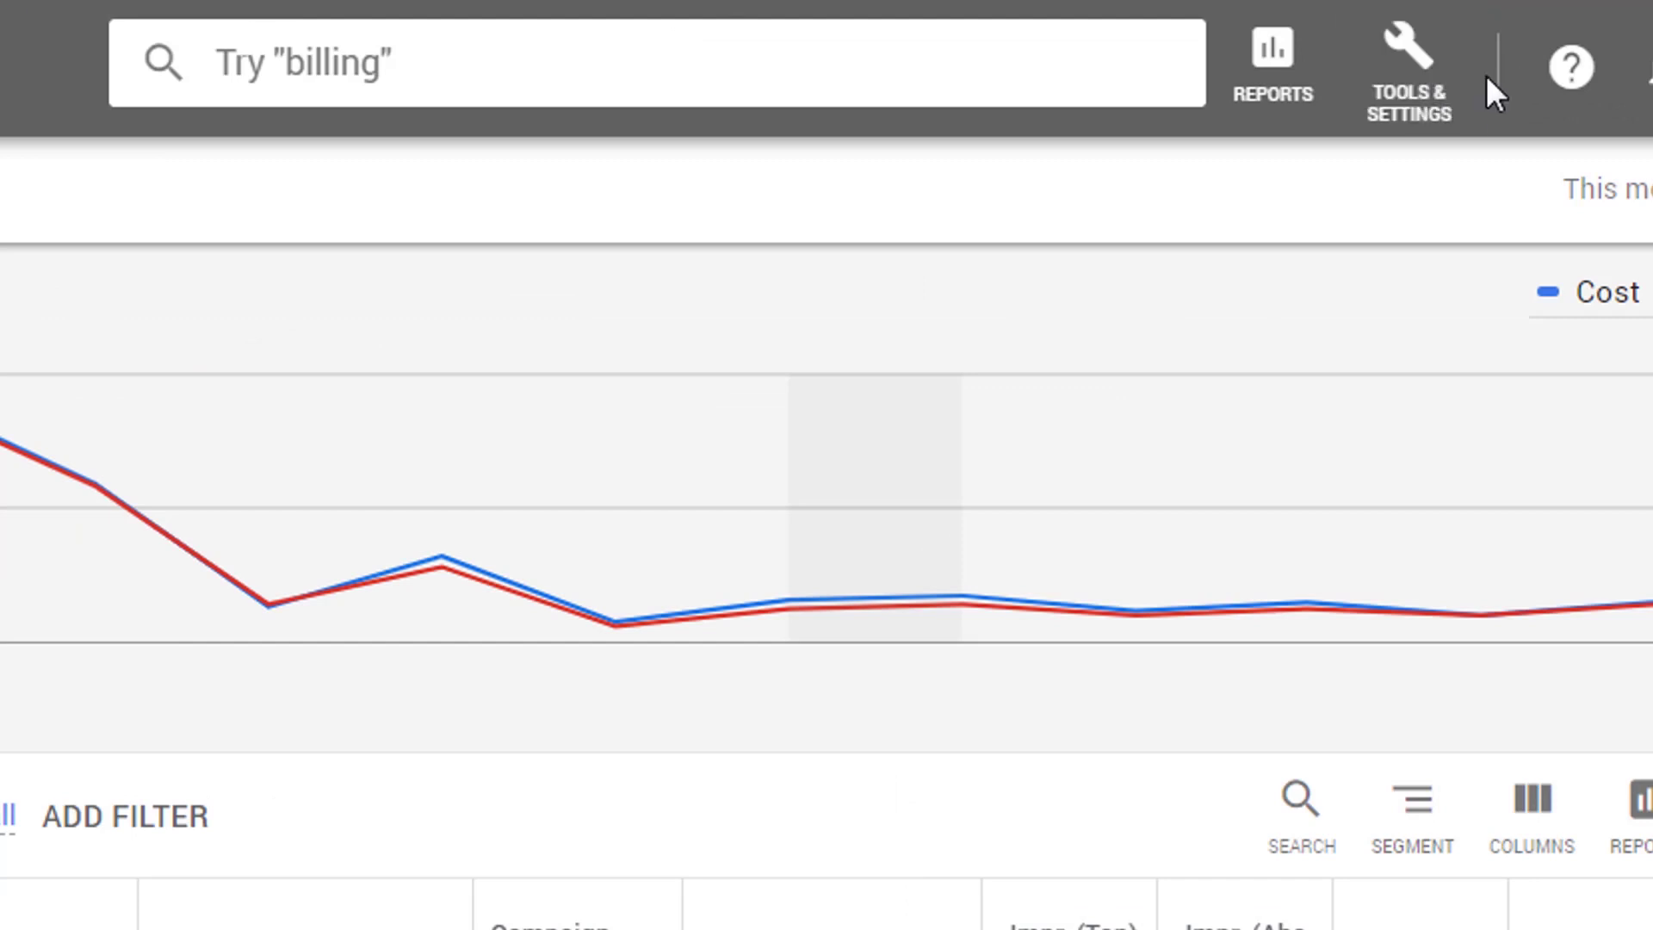
- Run the budget script without preview, check its history, and return to all campaigns
{"action": "left_click", "coordinate": [1475, 90]}
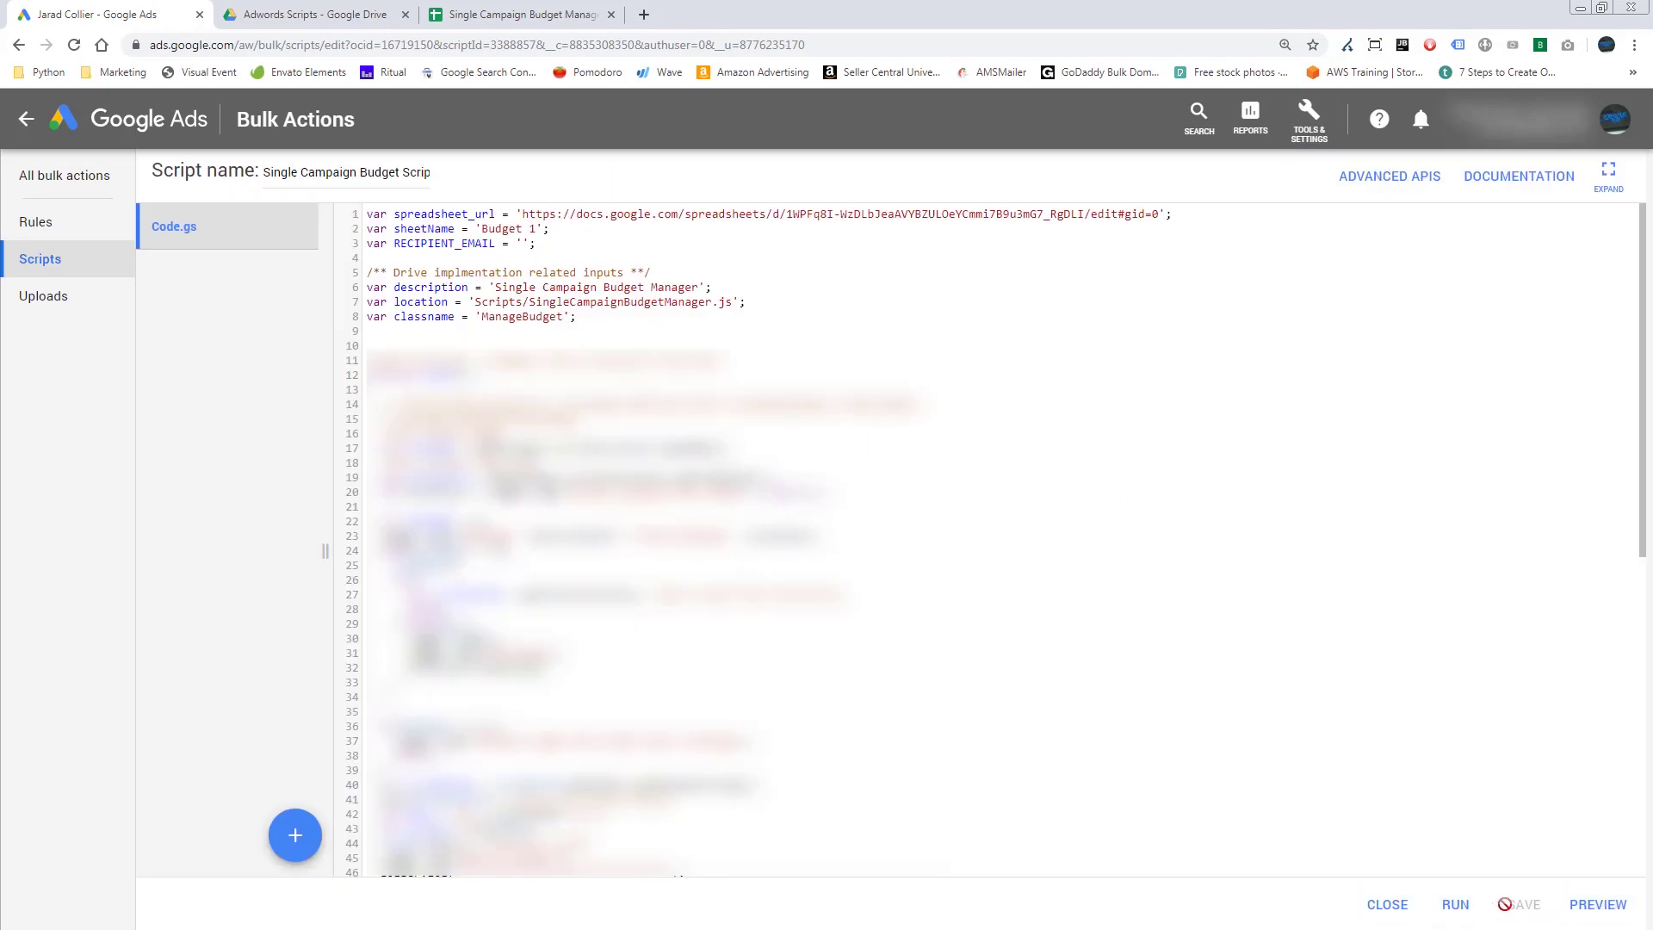
{"action": "left_click", "coordinate": [1456, 906]}
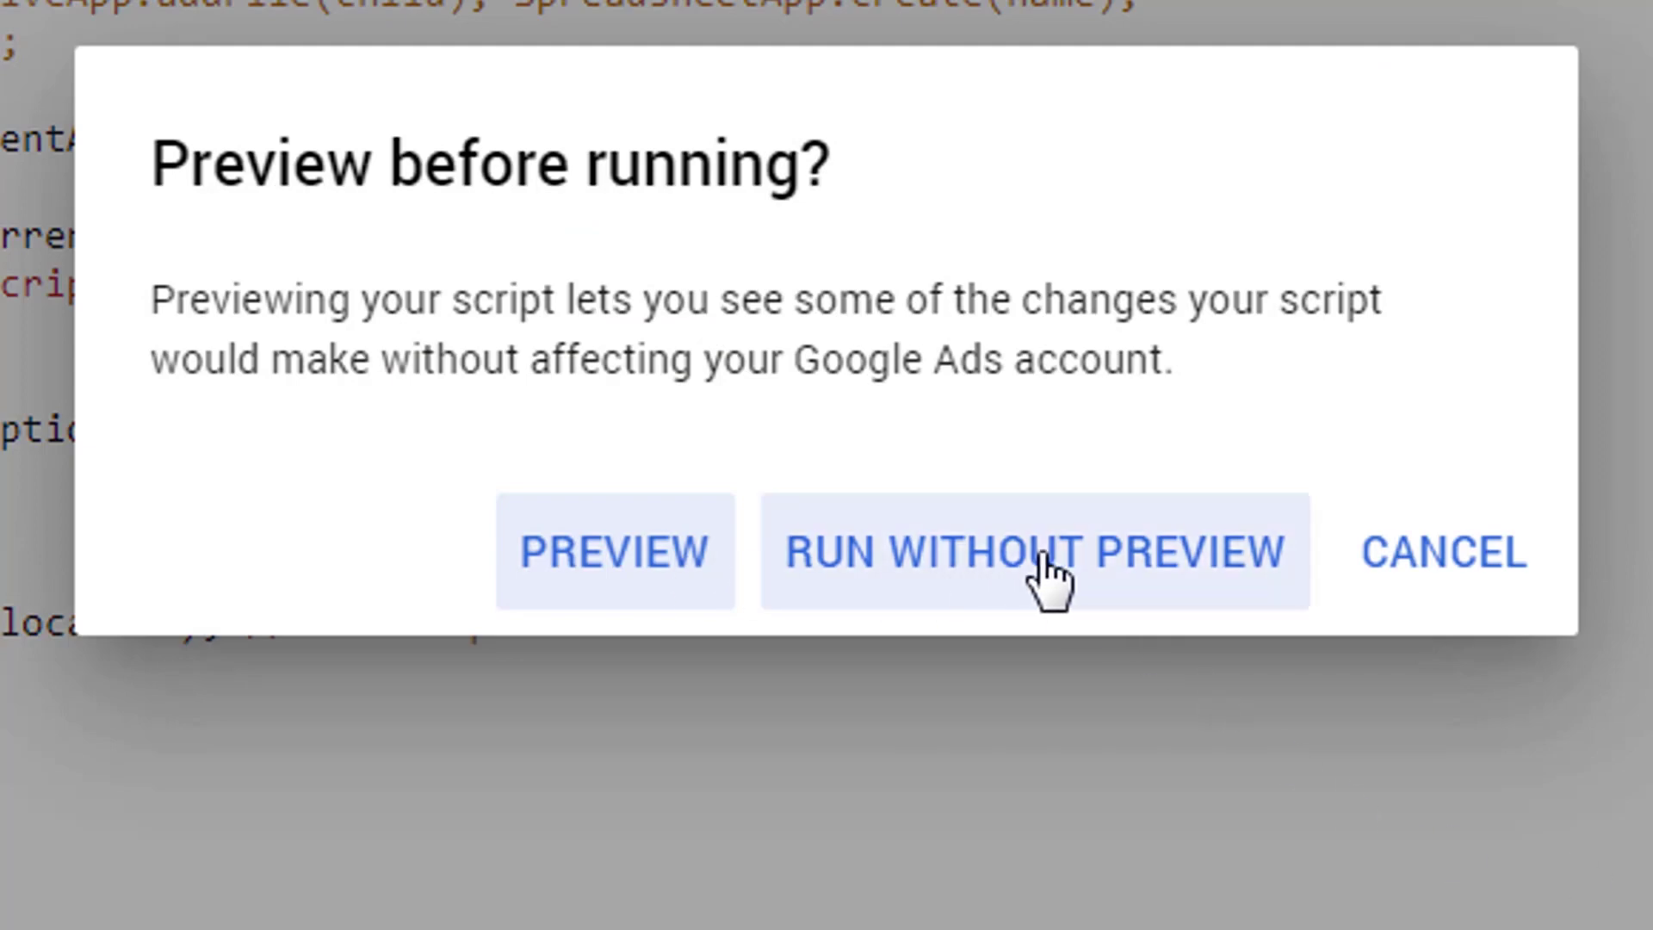
{"action": "left_click", "coordinate": [1046, 575]}
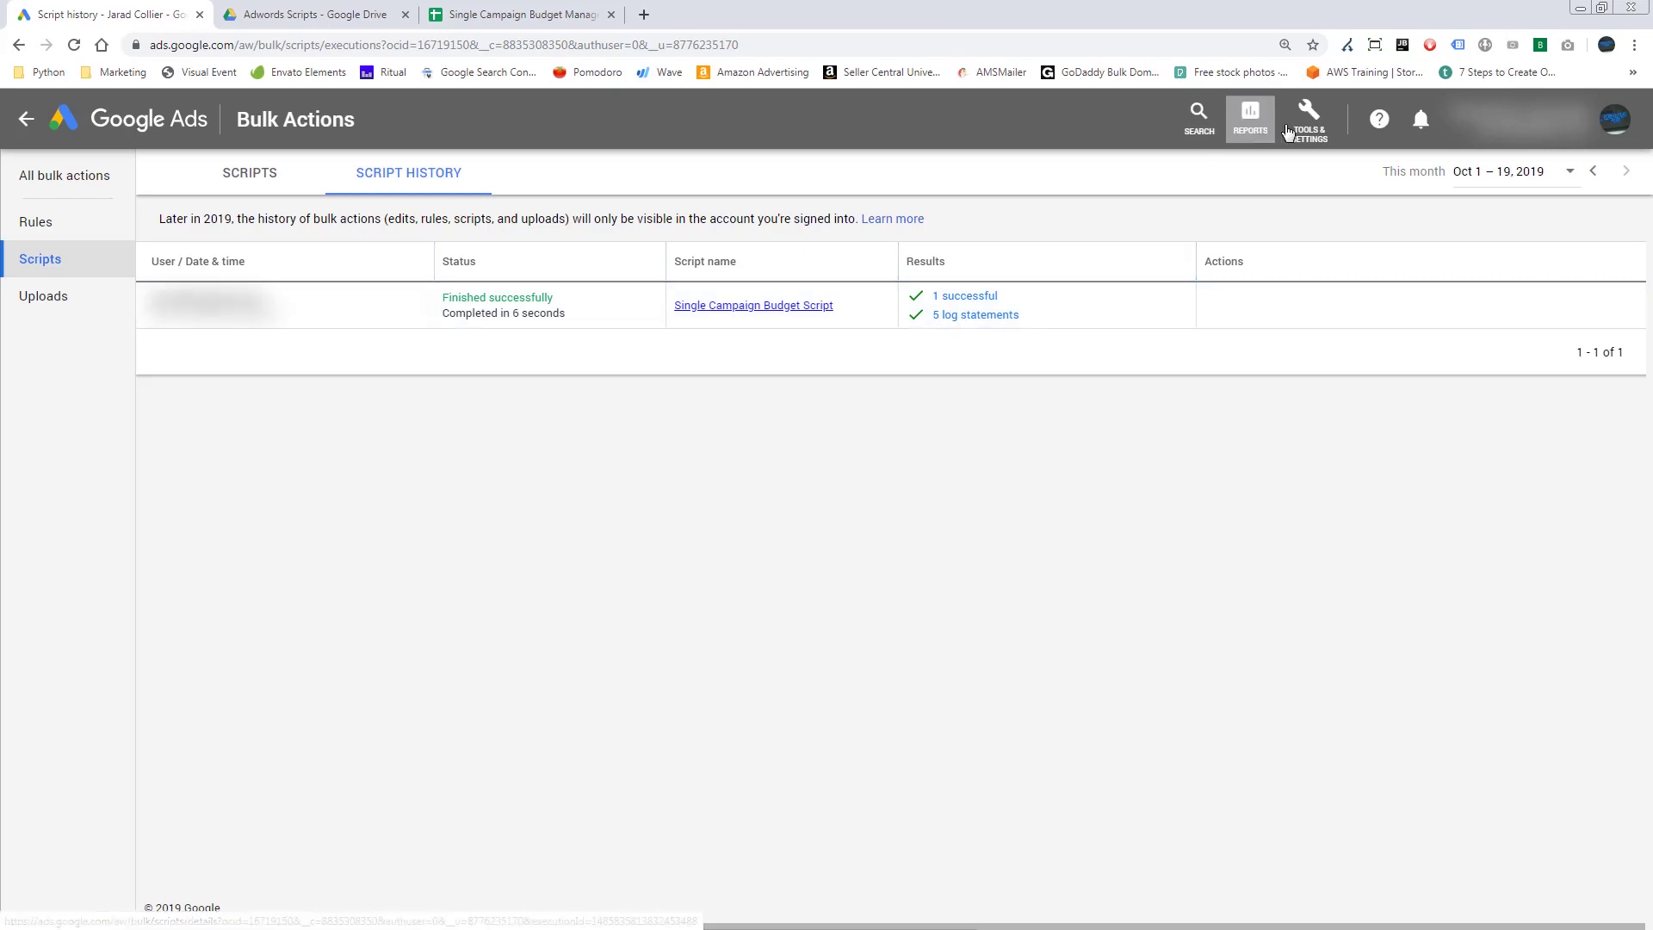
{"action": "left_click", "coordinate": [1309, 118]}
{"action": "left_click", "coordinate": [1308, 118]}
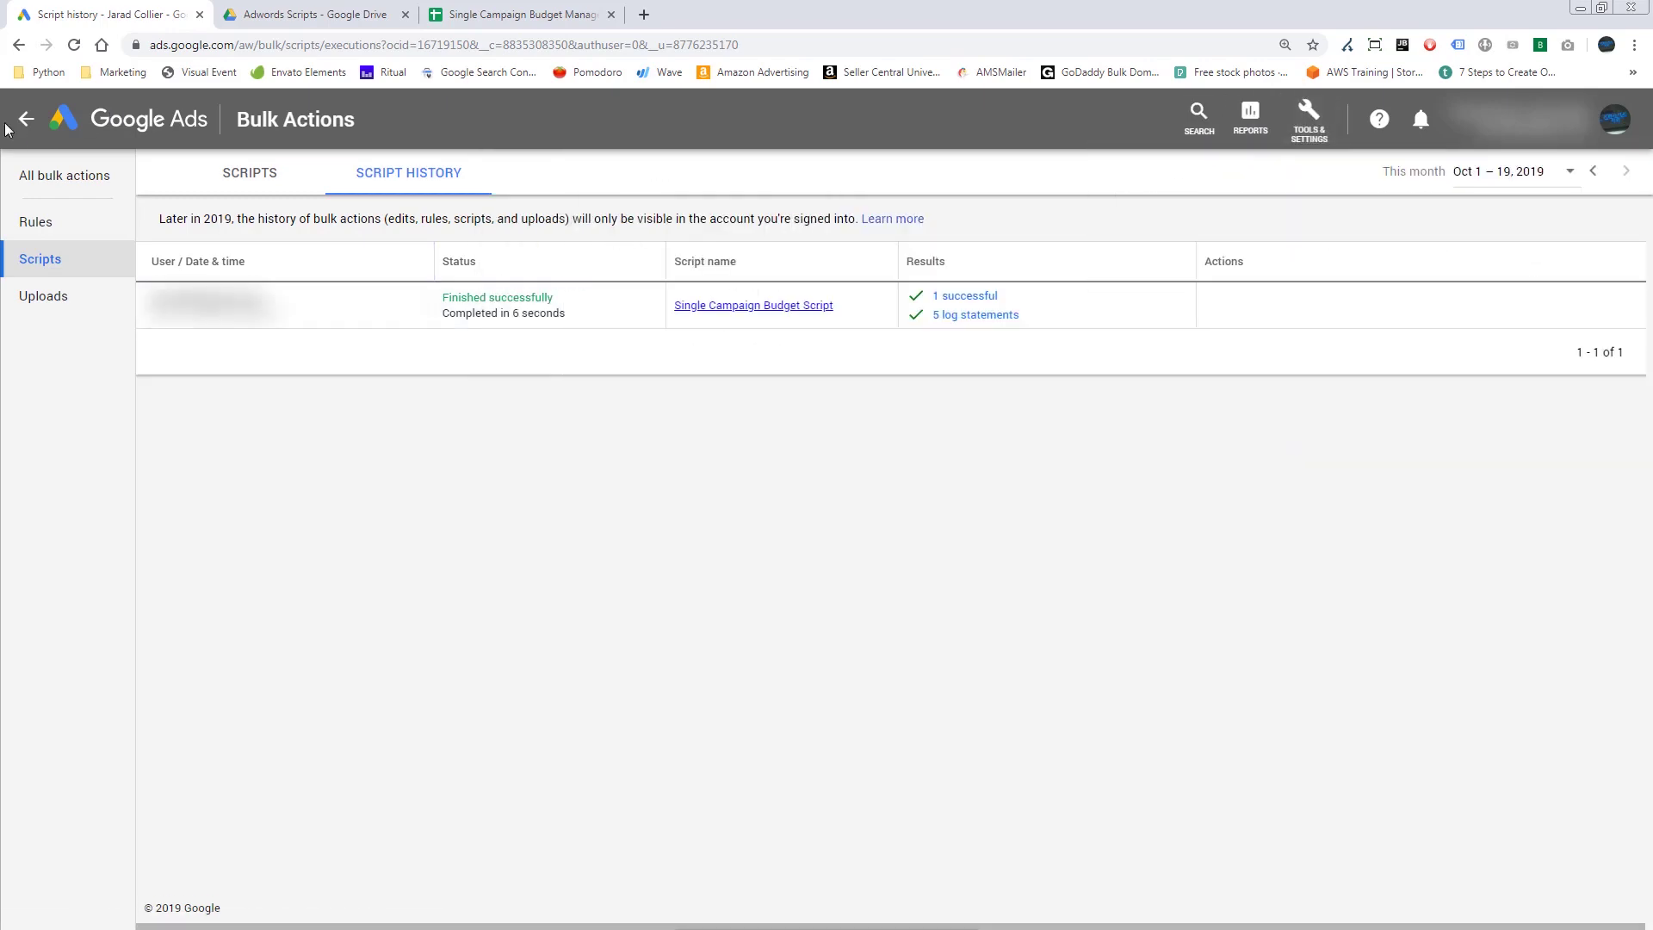
{"action": "left_click", "coordinate": [28, 120]}
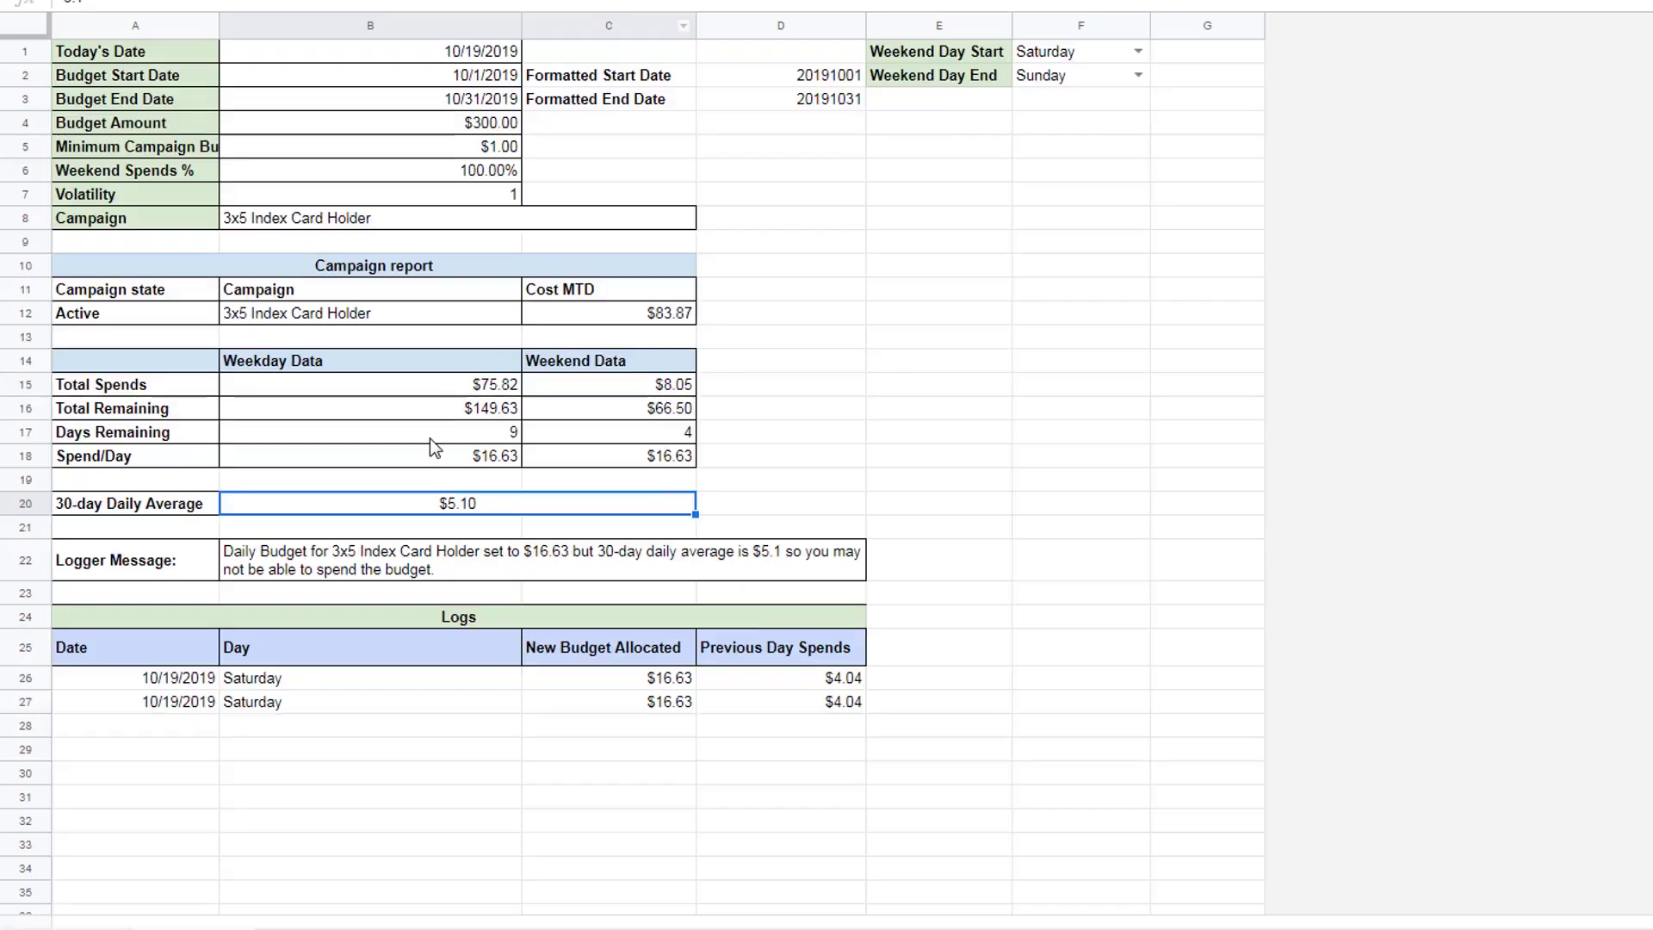
- Delete the duplicate 10/19/2019 log entry in row 27, keeping the row 26 entry
{"action": "left_click_drag", "start_coordinate": [206, 710], "coordinate": [778, 742]}
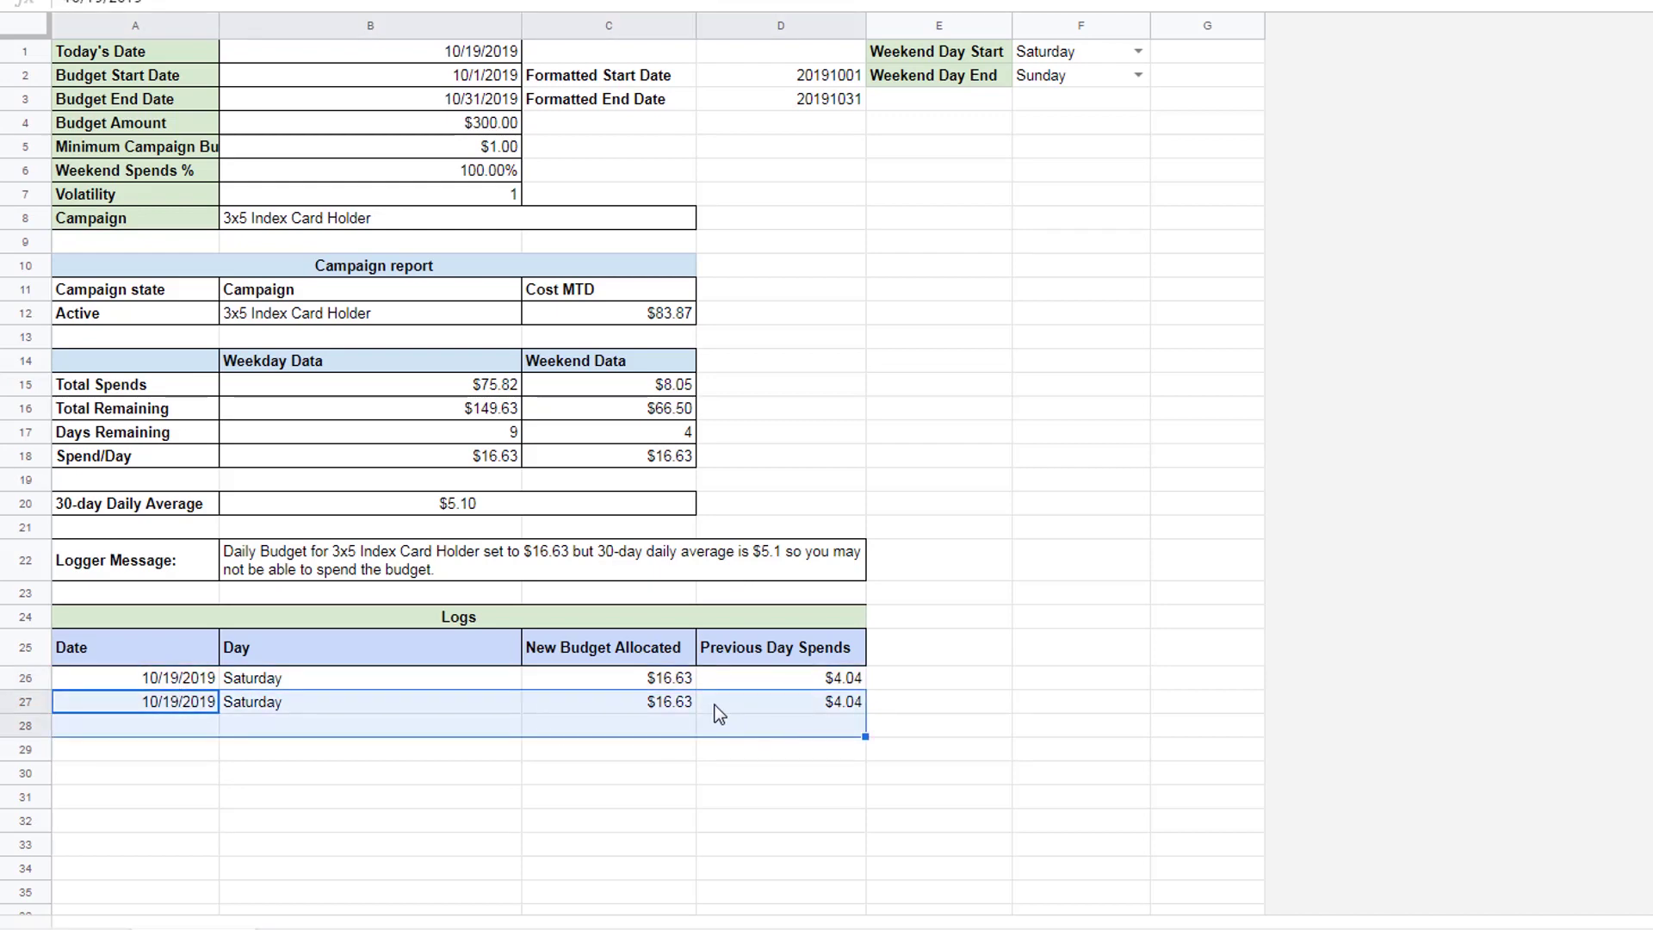
{"action": "key", "text": "Delete"}
{"action": "left_click", "coordinate": [631, 678]}
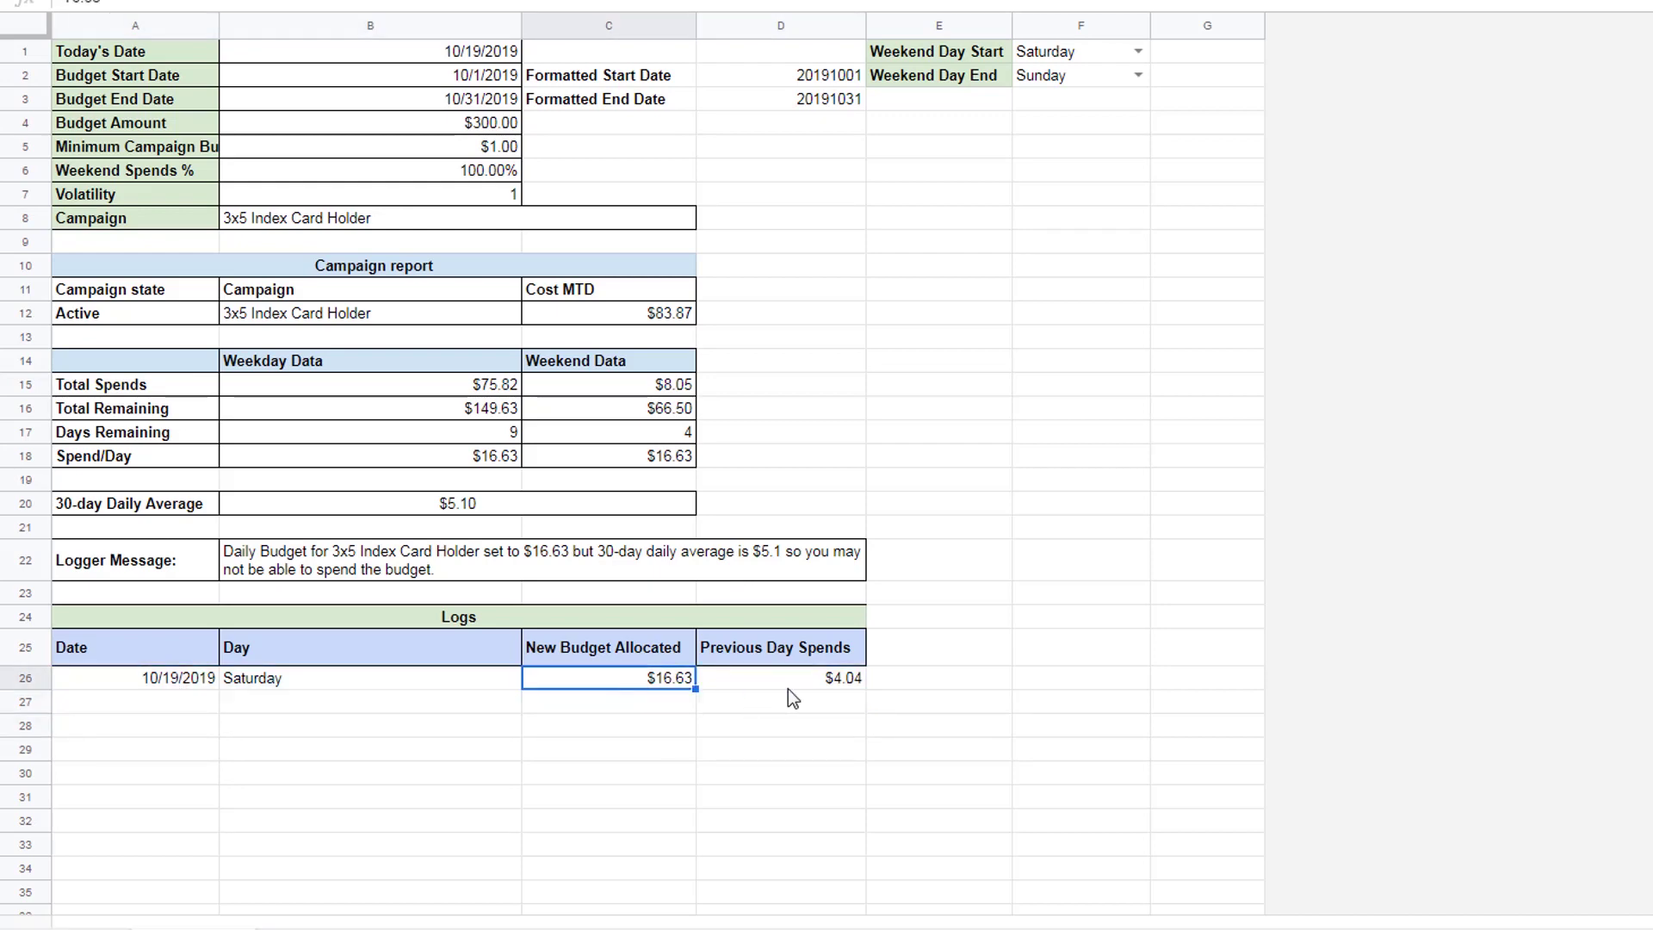
{"action": "left_click_drag", "start_coordinate": [788, 682], "coordinate": [199, 685]}
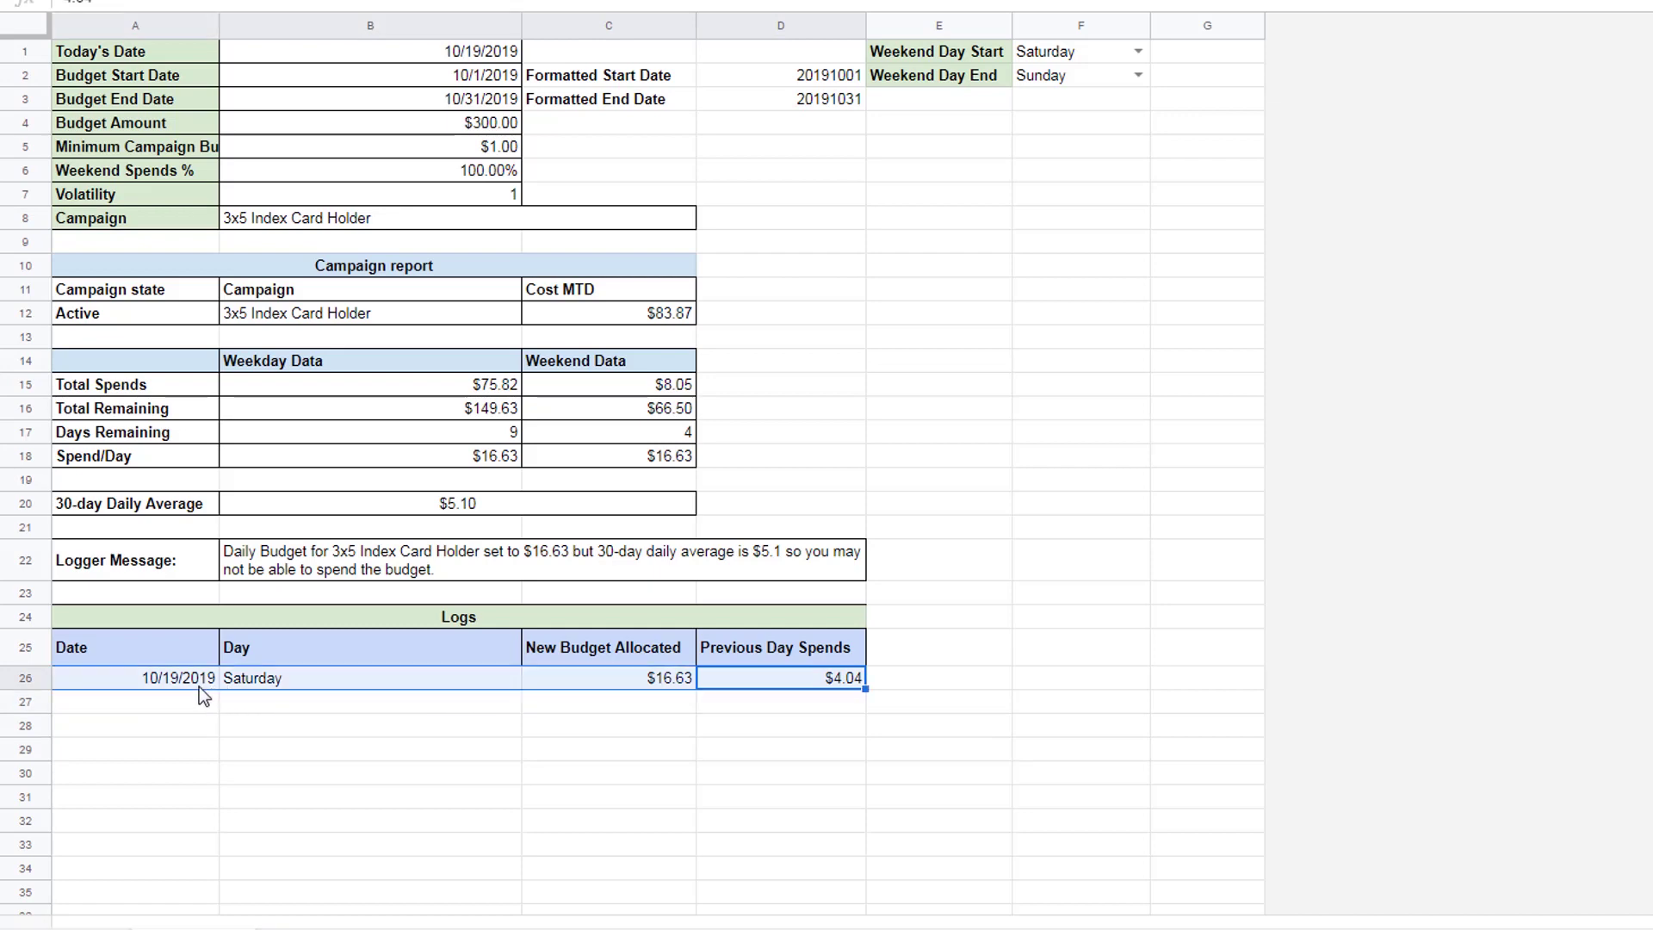
{"action": "left_click", "coordinate": [933, 313]}
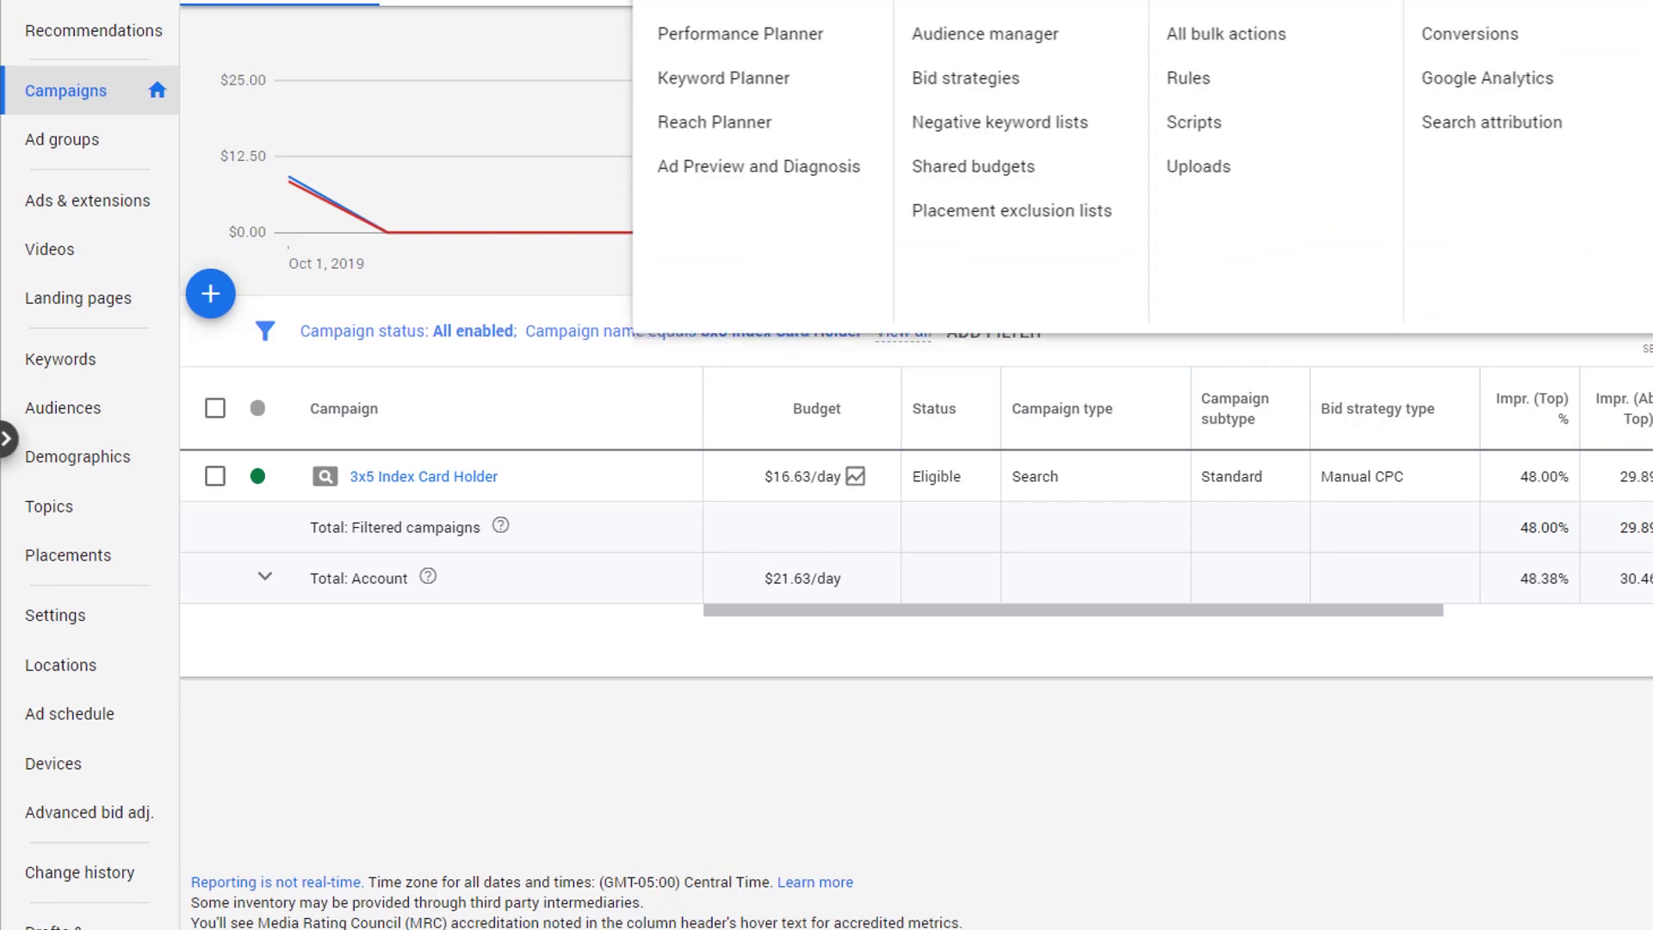
- Set the Single Campaign Budget Script frequency to Daily at 4:00 AM and save
{"action": "left_click", "coordinate": [1192, 124]}
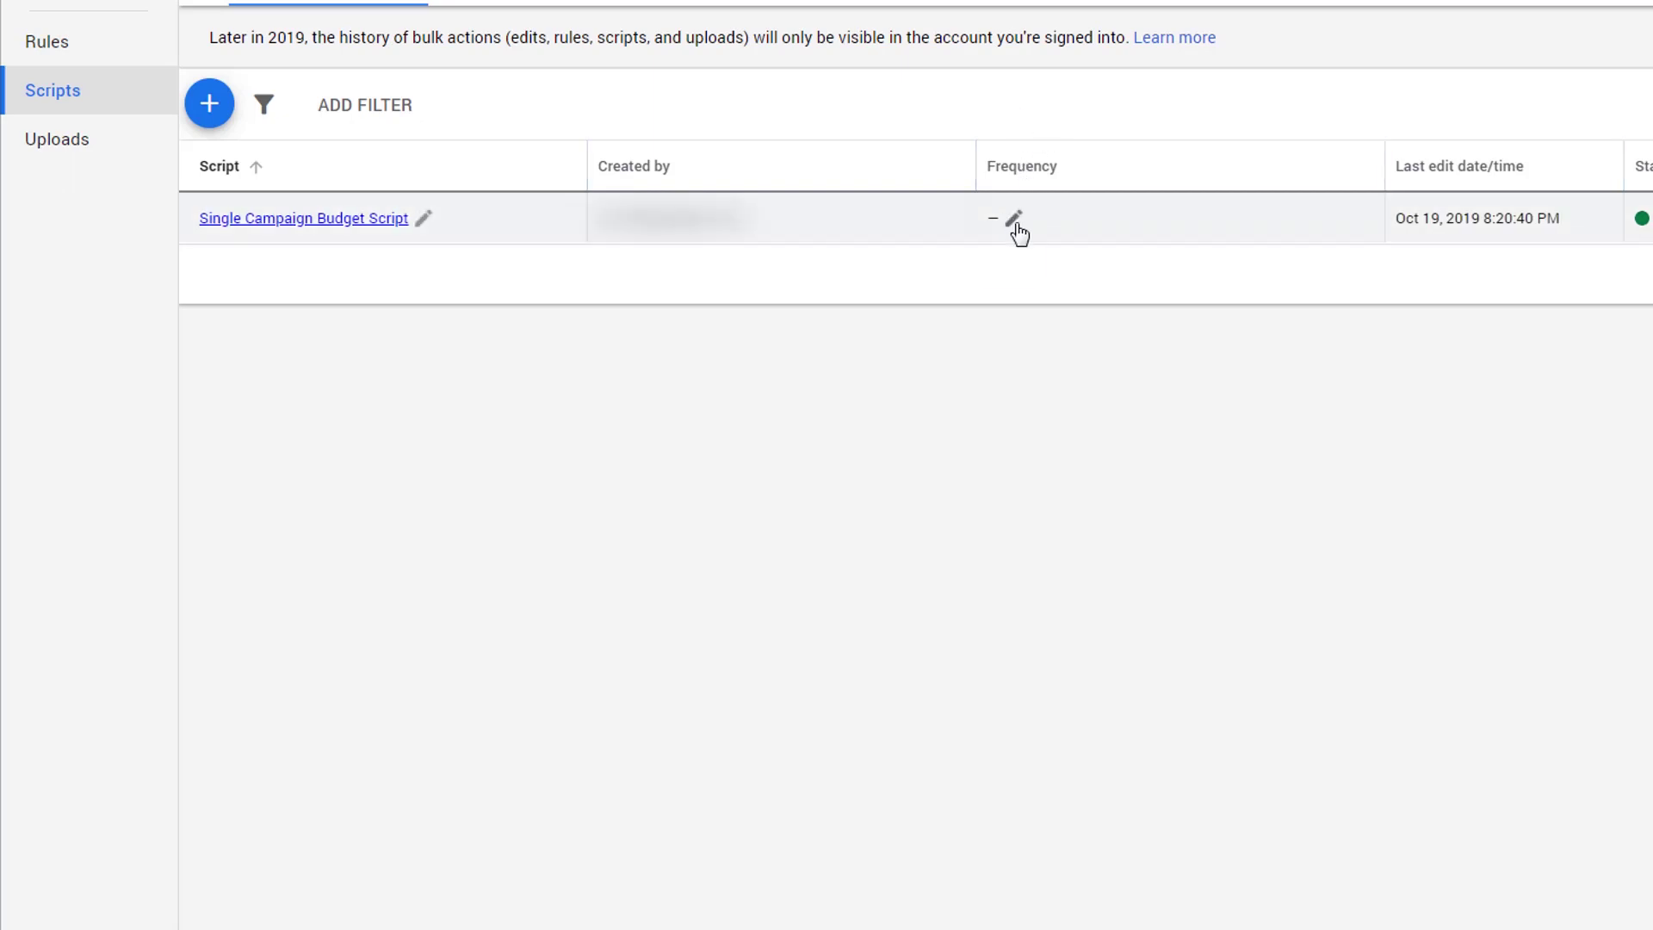
{"action": "left_click", "coordinate": [1017, 226]}
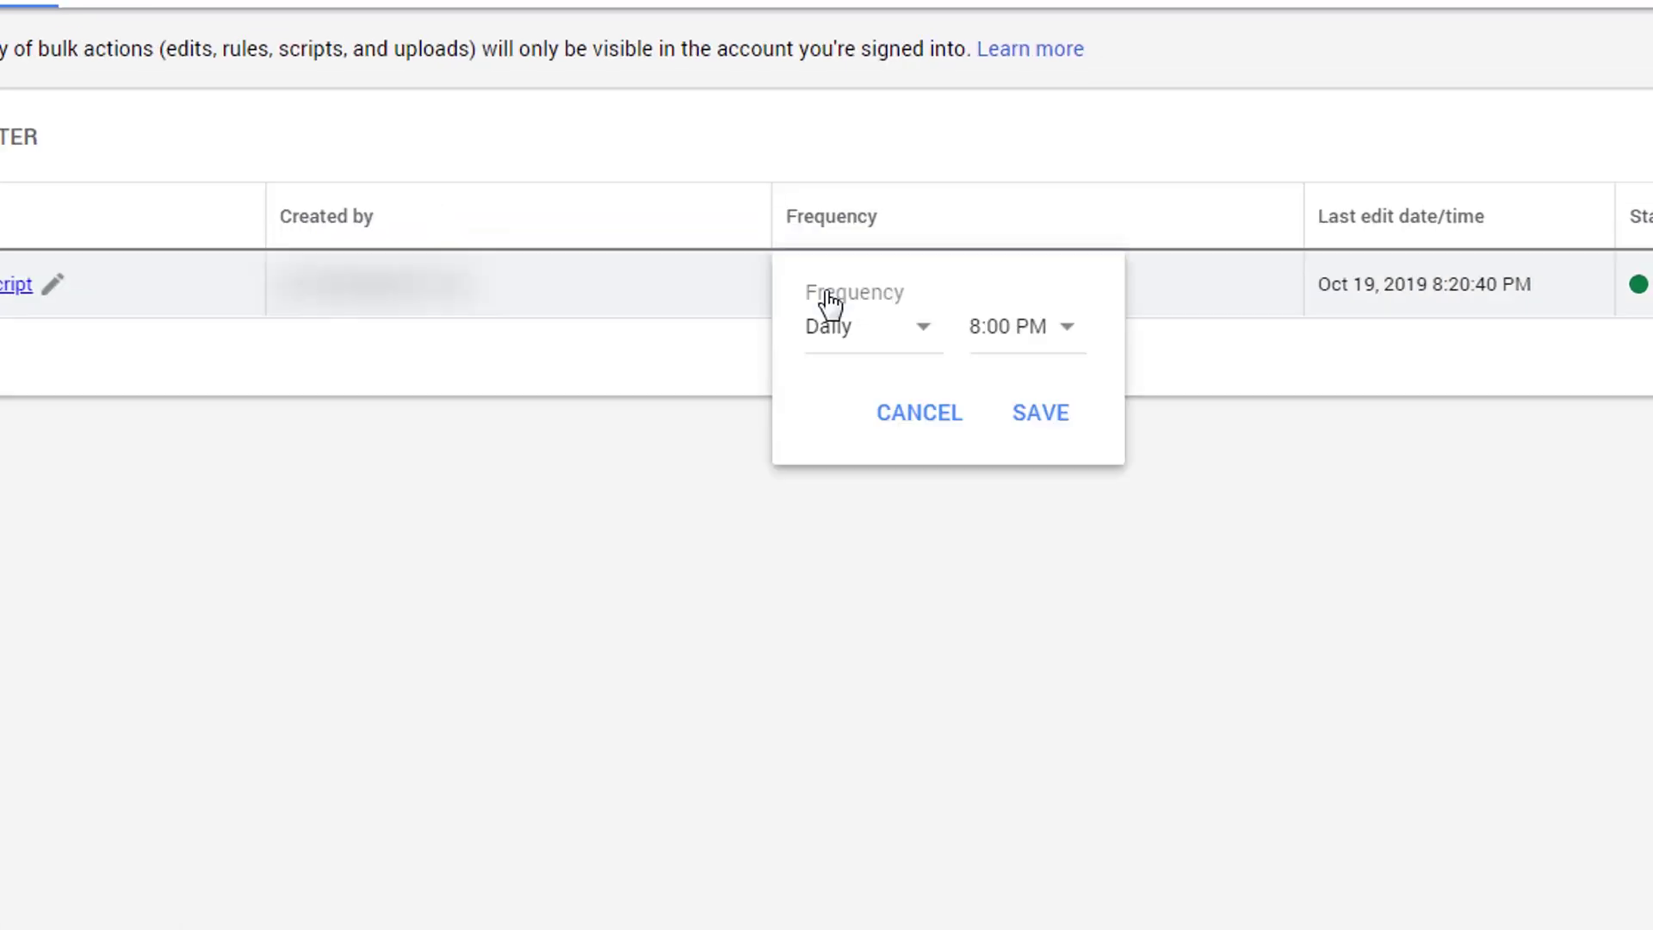
{"action": "left_click", "coordinate": [902, 343]}
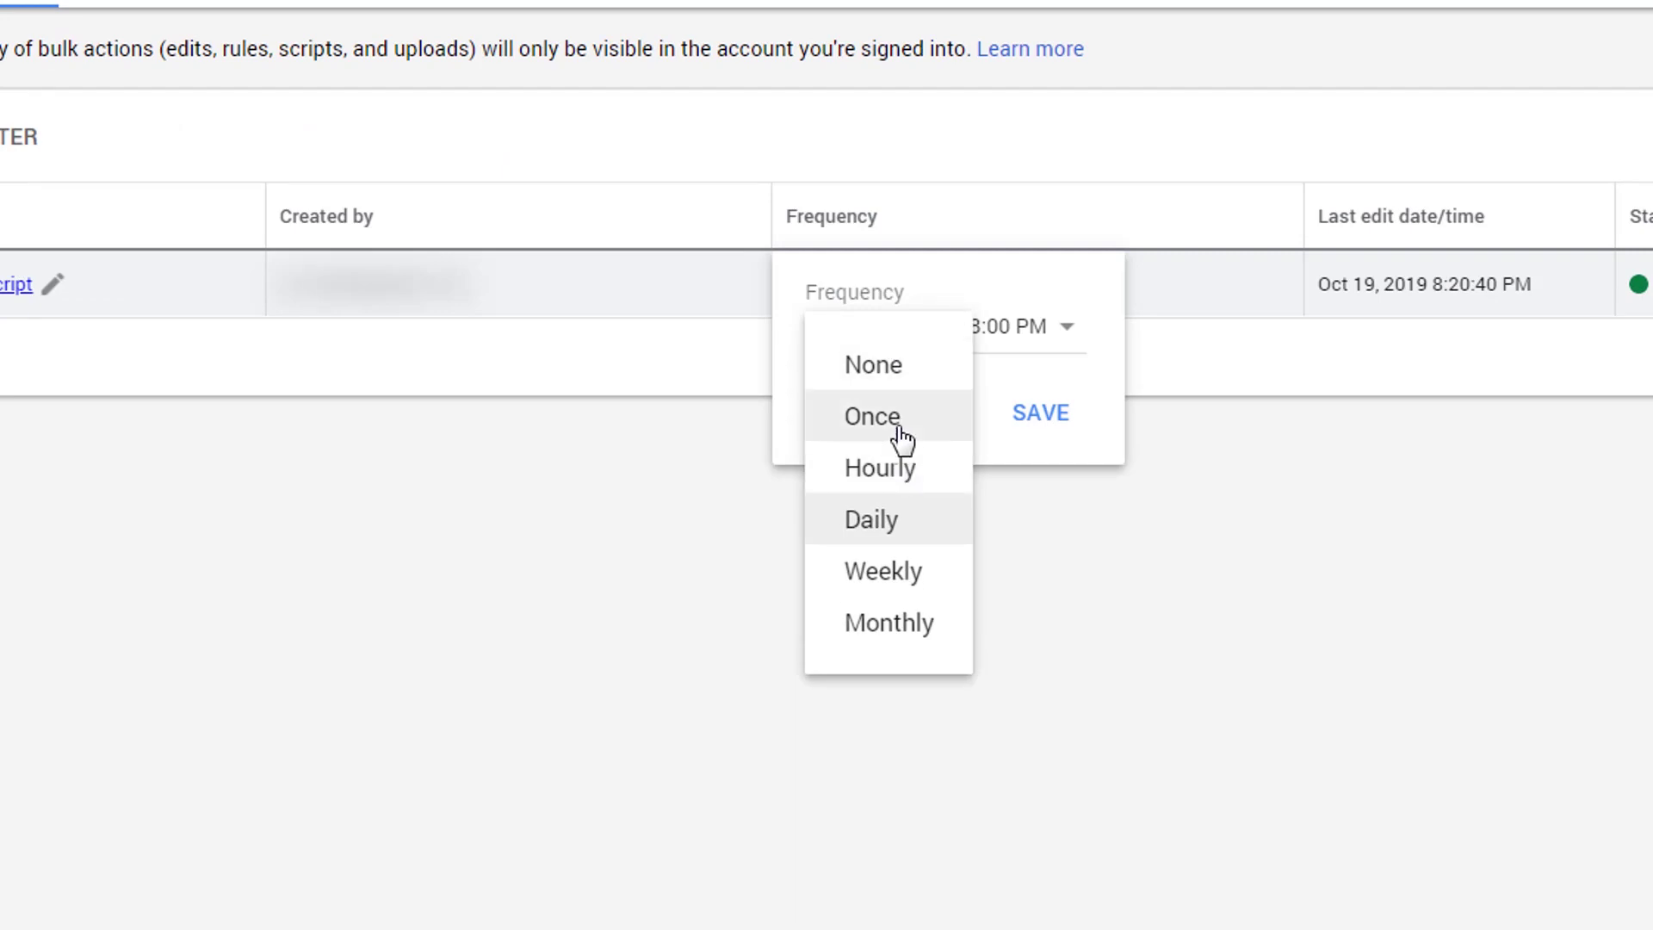
{"action": "left_click", "coordinate": [904, 523]}
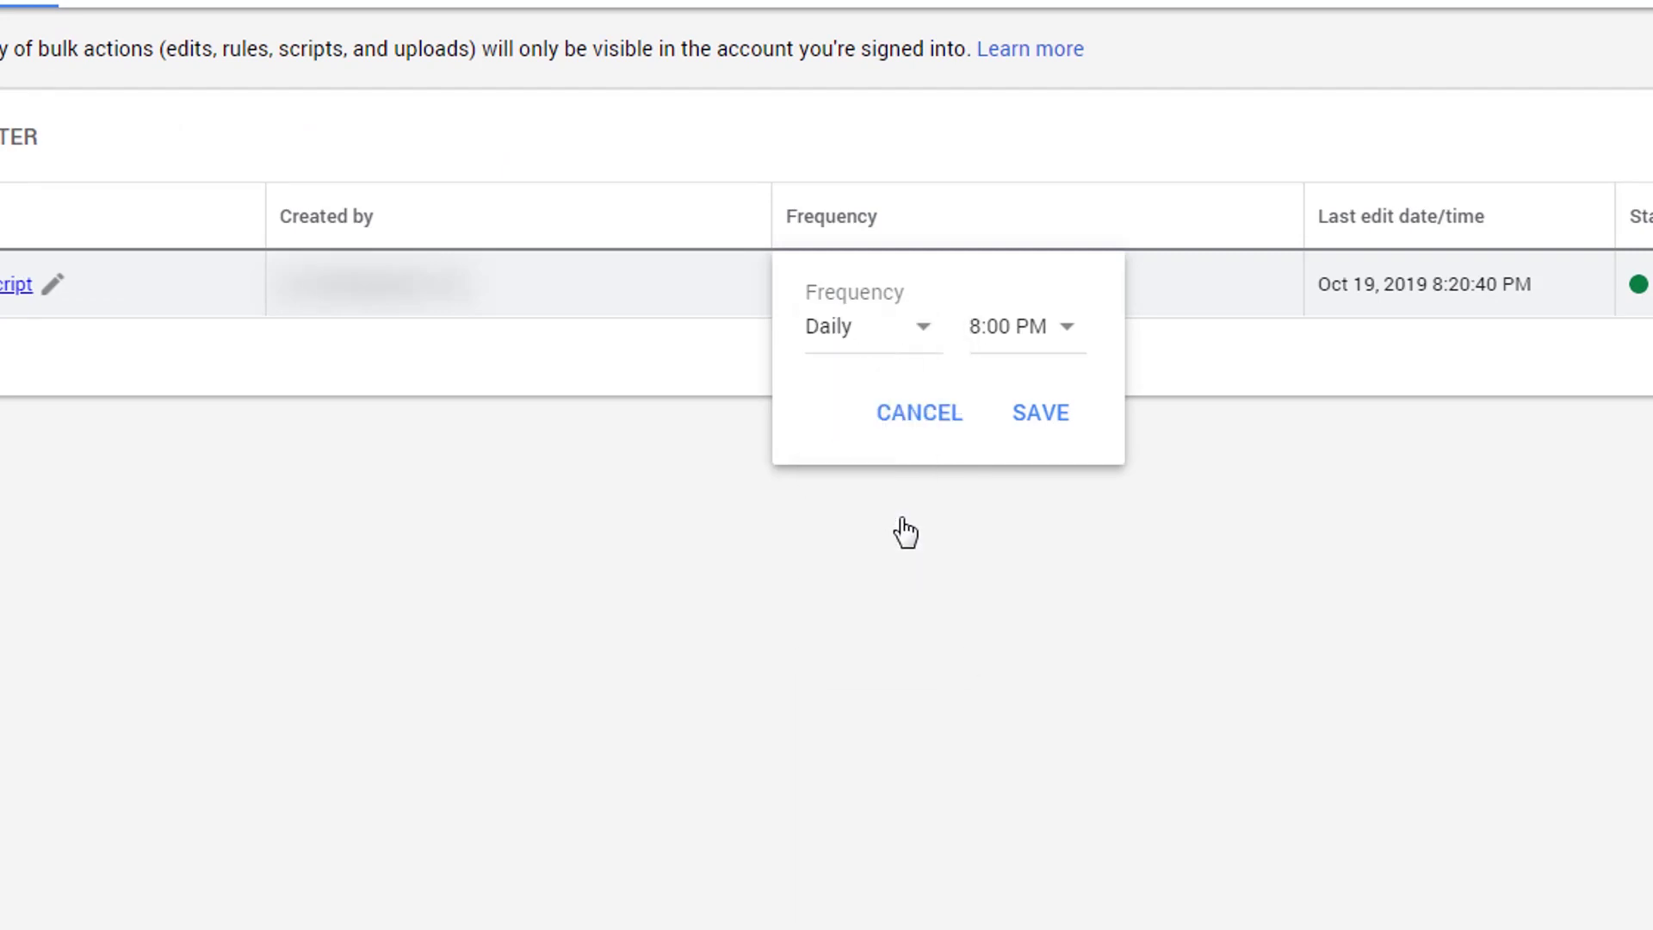
{"action": "left_click", "coordinate": [1016, 347]}
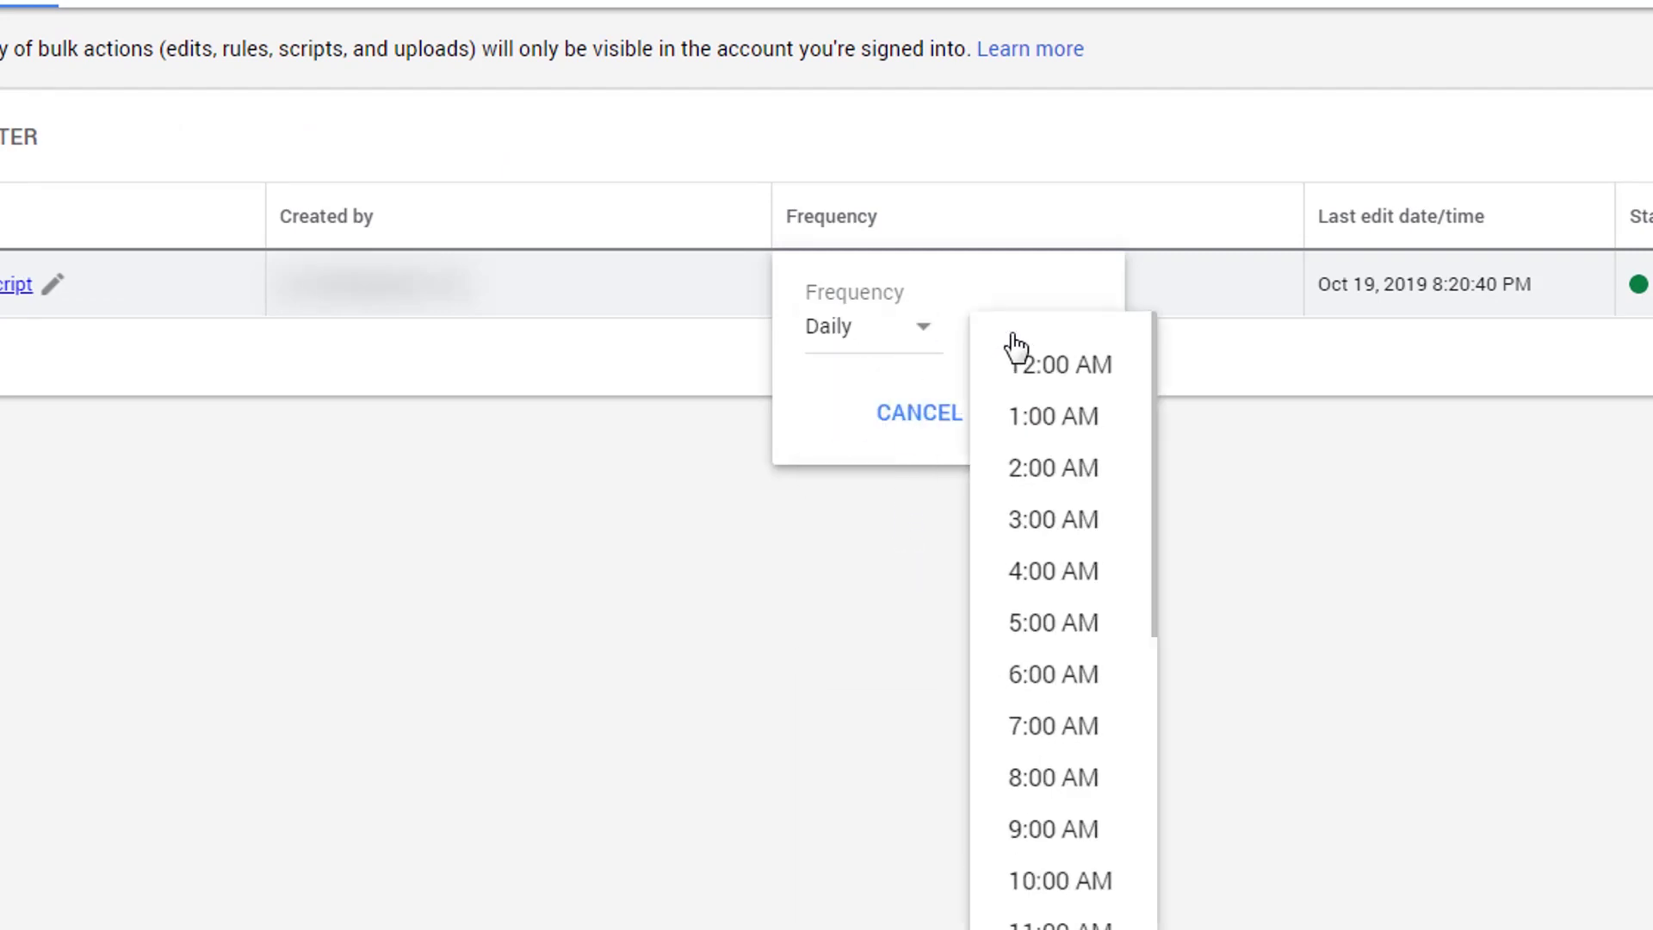
{"action": "left_click", "coordinate": [1037, 579]}
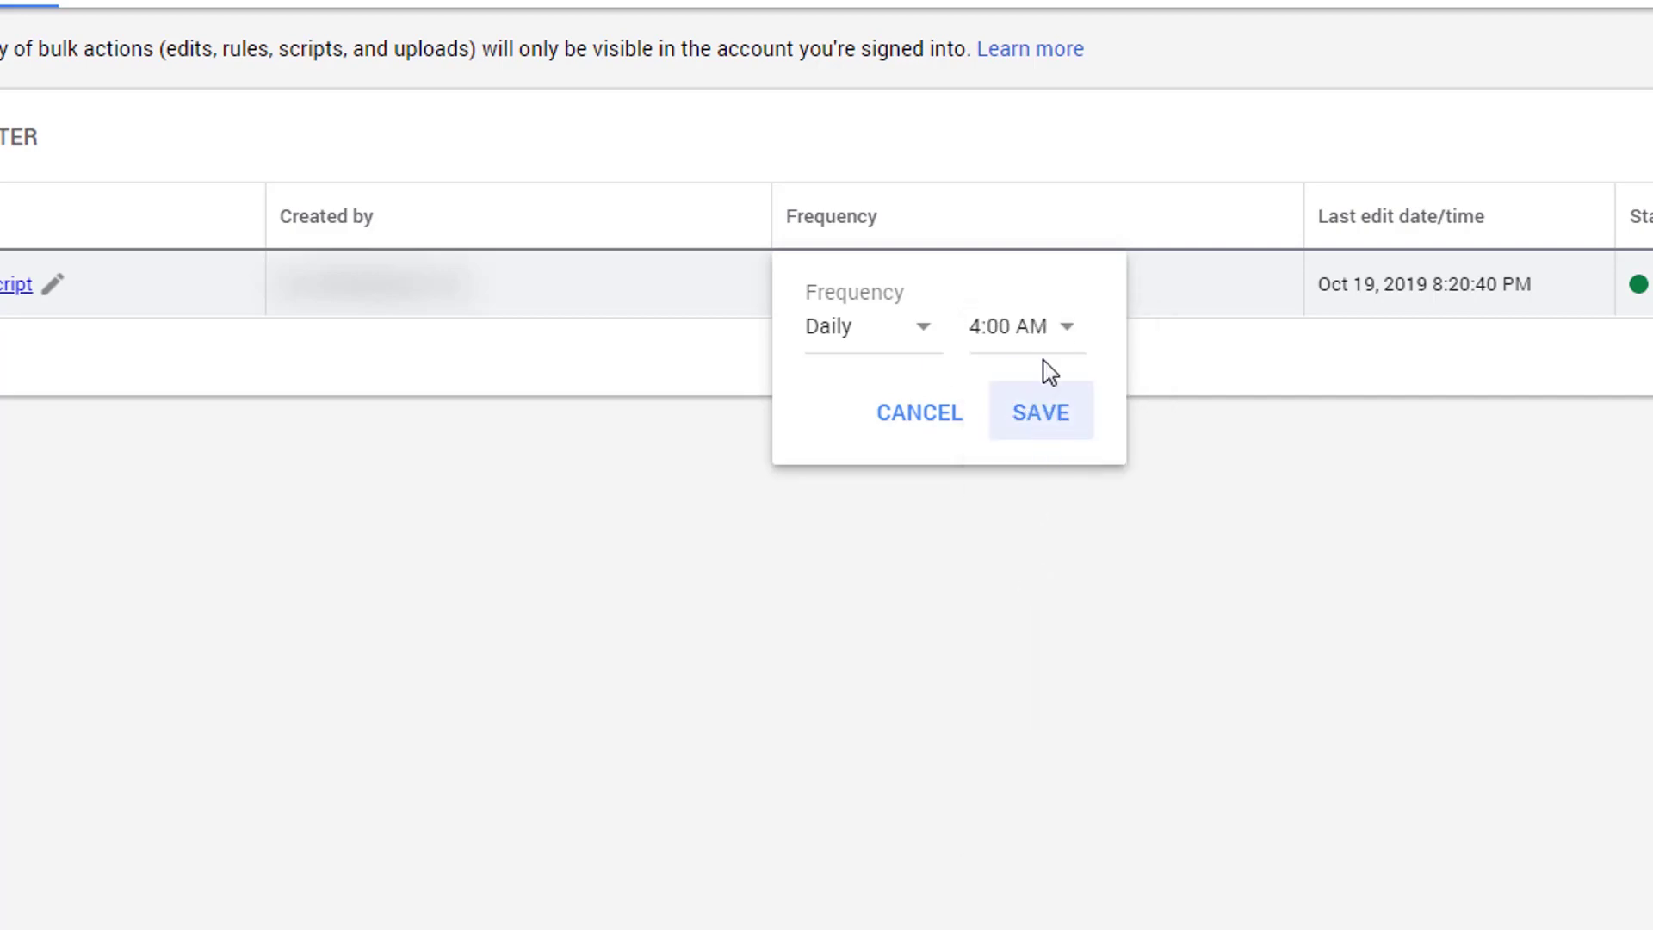
{"action": "left_click", "coordinate": [1059, 431]}
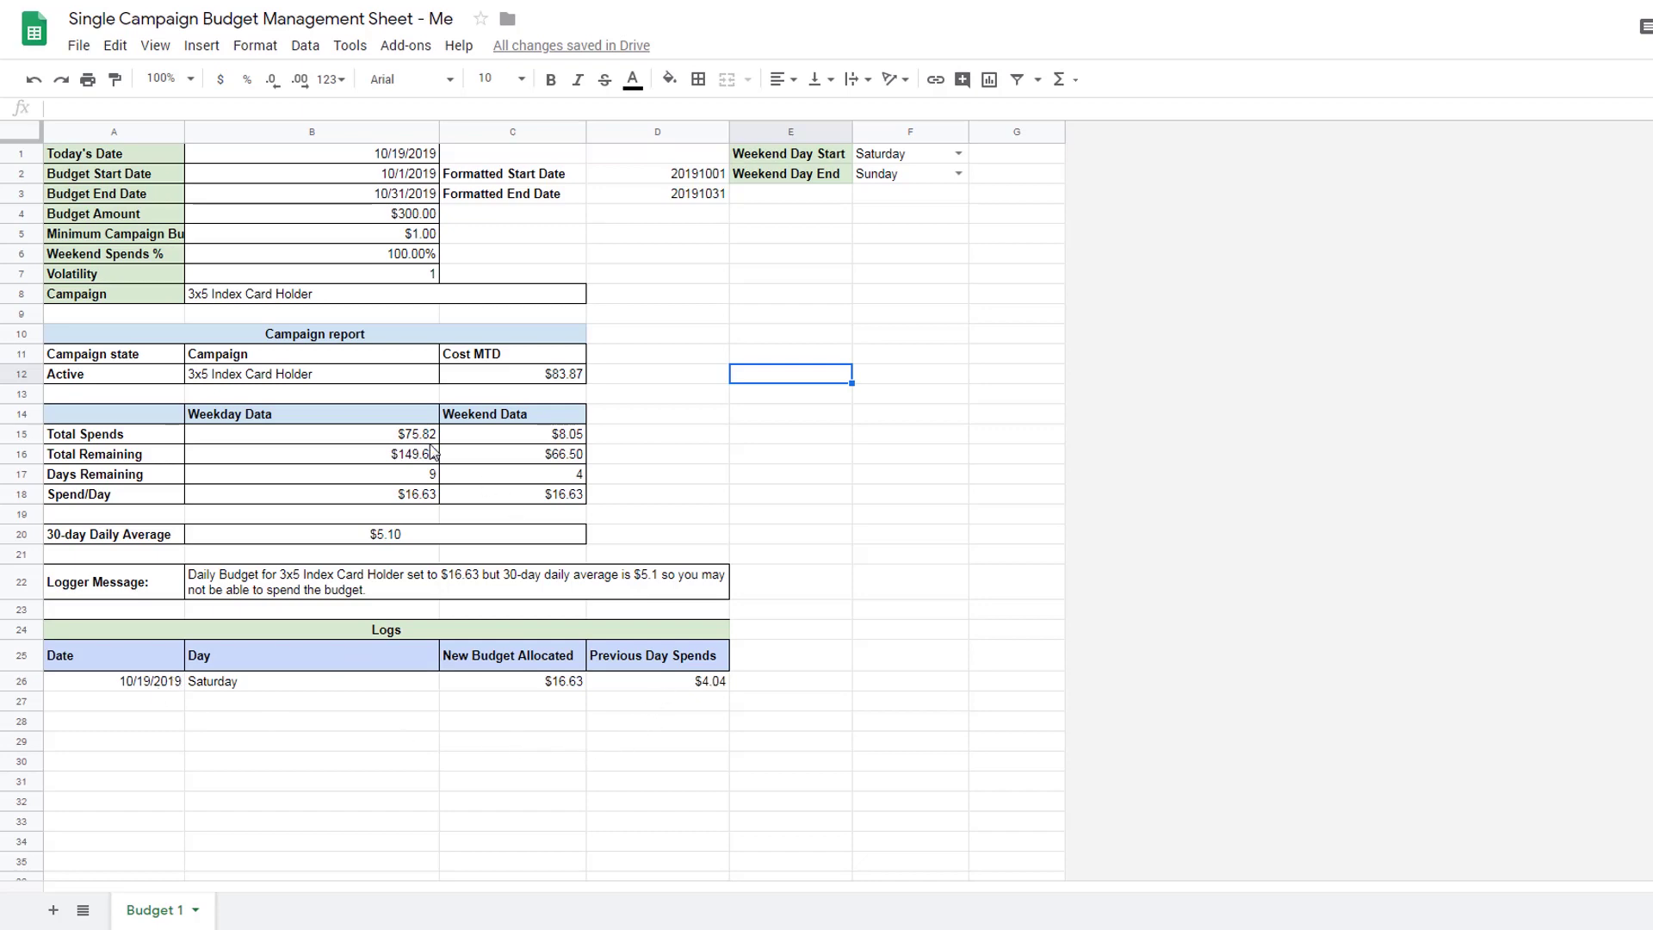
- Select cell B4 showing the $300.00 Budget Amount in the budget sheet
{"action": "left_click", "coordinate": [413, 219]}
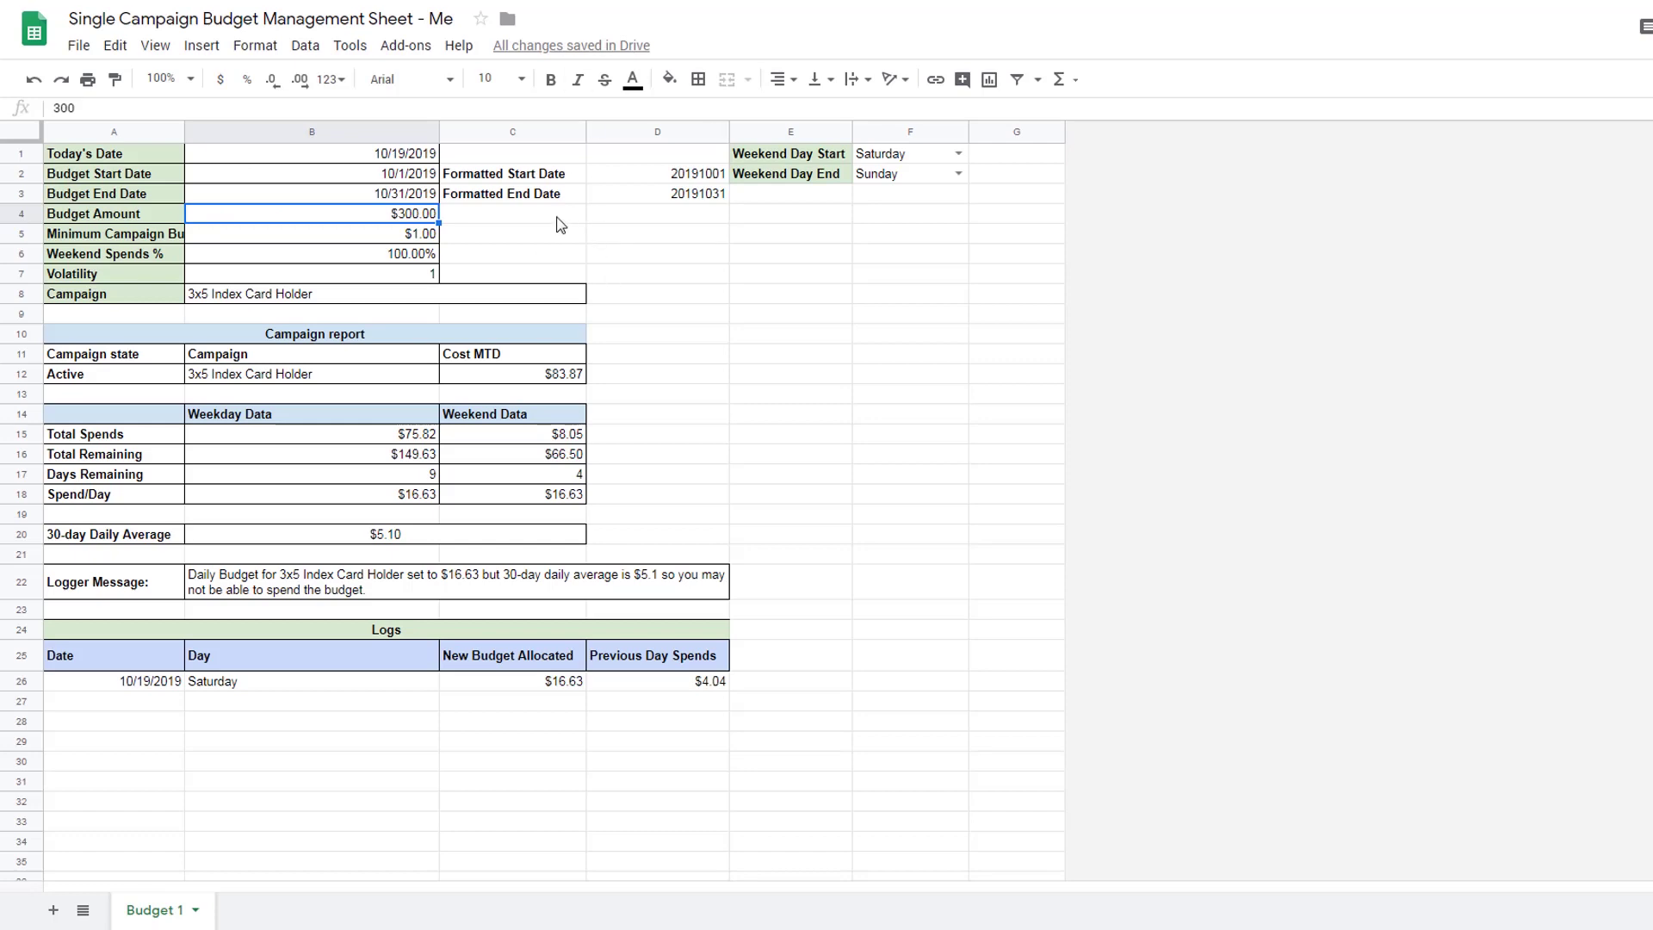
{"action": "left_click", "coordinate": [535, 222]}
{"action": "left_click", "coordinate": [426, 220]}
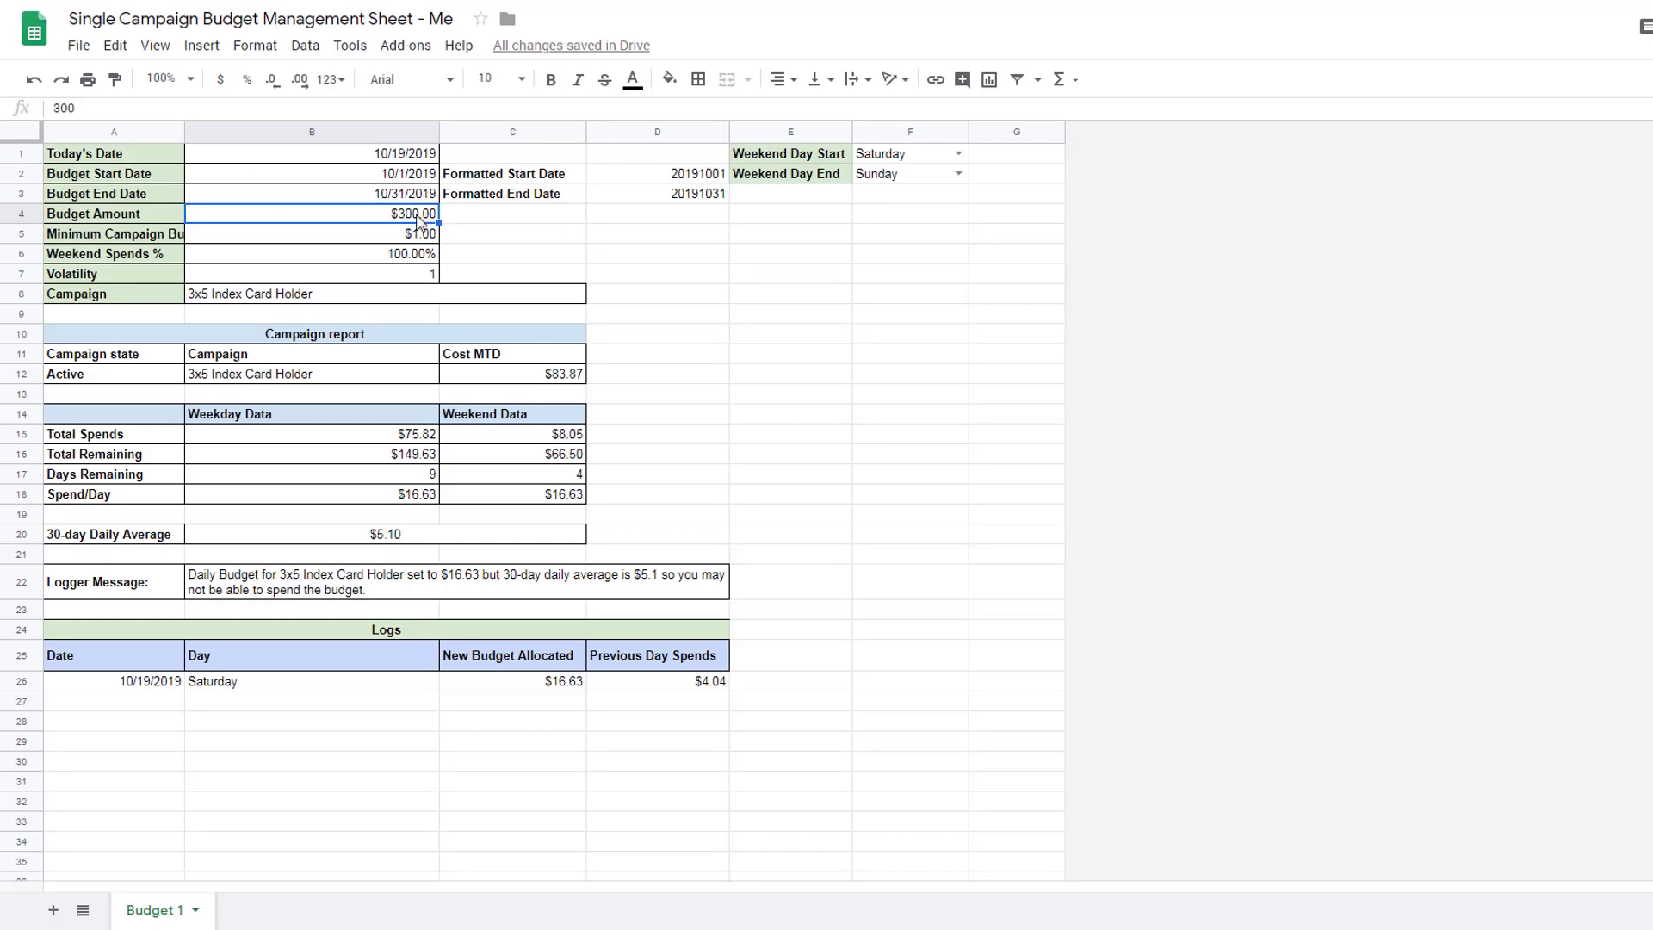